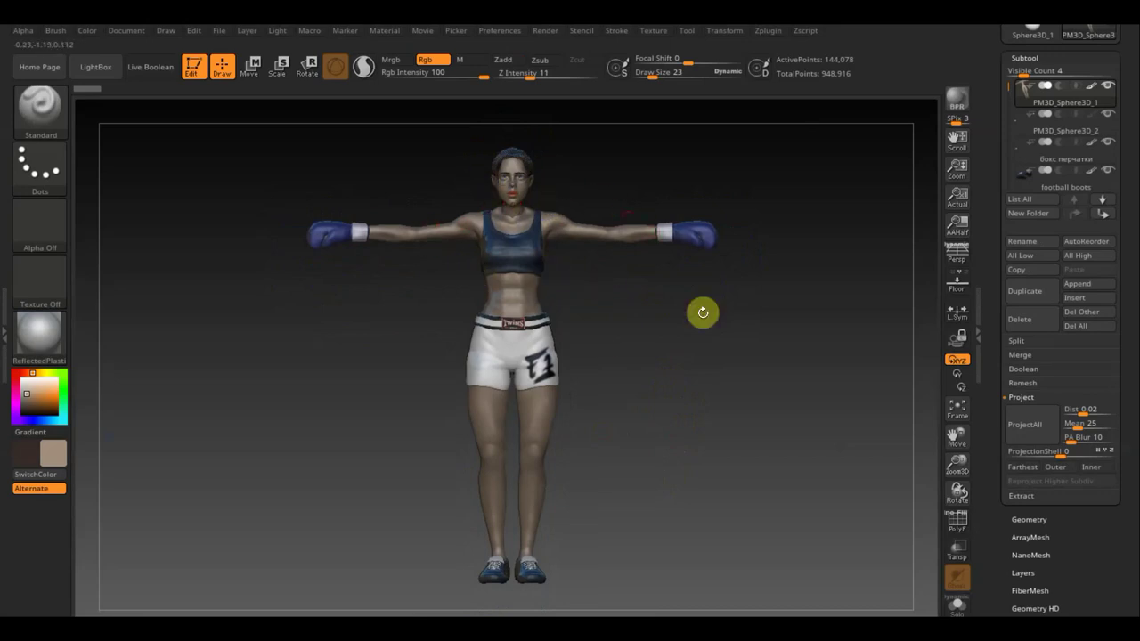
# Frame the whole figure, then select FemaleHead and move it down one place in the stack
pyautogui.moveTo(722, 312); pyautogui.dragTo(730, 461)
pyautogui.keyDown('alt'); pyautogui.moveTo(659, 259); pyautogui.dragTo(670, 602); pyautogui.keyUp('alt')
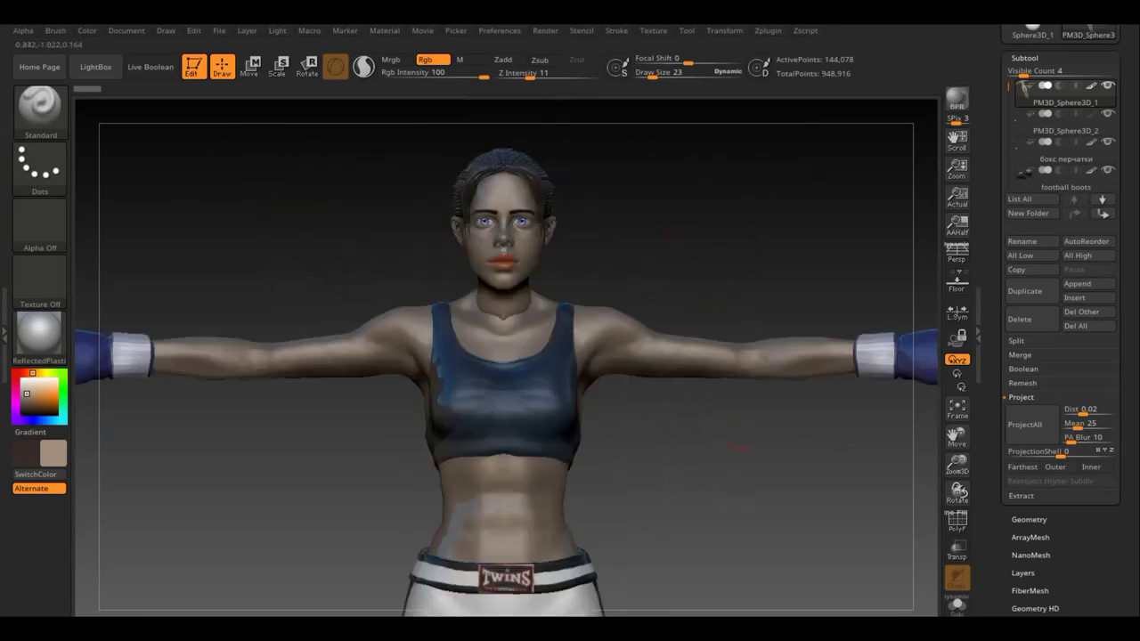
pyautogui.moveTo(697, 262)
pyautogui.mouseDown()
pyautogui.moveTo(667, 277)
pyautogui.moveTo(700, 302)
pyautogui.mouseUp()
pyautogui.moveTo(716, 502)
pyautogui.keyDown('alt'); pyautogui.mouseDown()
pyautogui.moveTo(694, 430)
pyautogui.moveTo(694, 173)
pyautogui.mouseUp(); pyautogui.keyUp('alt')
pyautogui.moveTo(727, 365)
pyautogui.keyDown('alt'); pyautogui.mouseDown()
pyautogui.moveTo(722, 356)
pyautogui.moveTo(715, 377)
pyautogui.moveTo(706, 324)
pyautogui.mouseUp(); pyautogui.keyUp('alt')
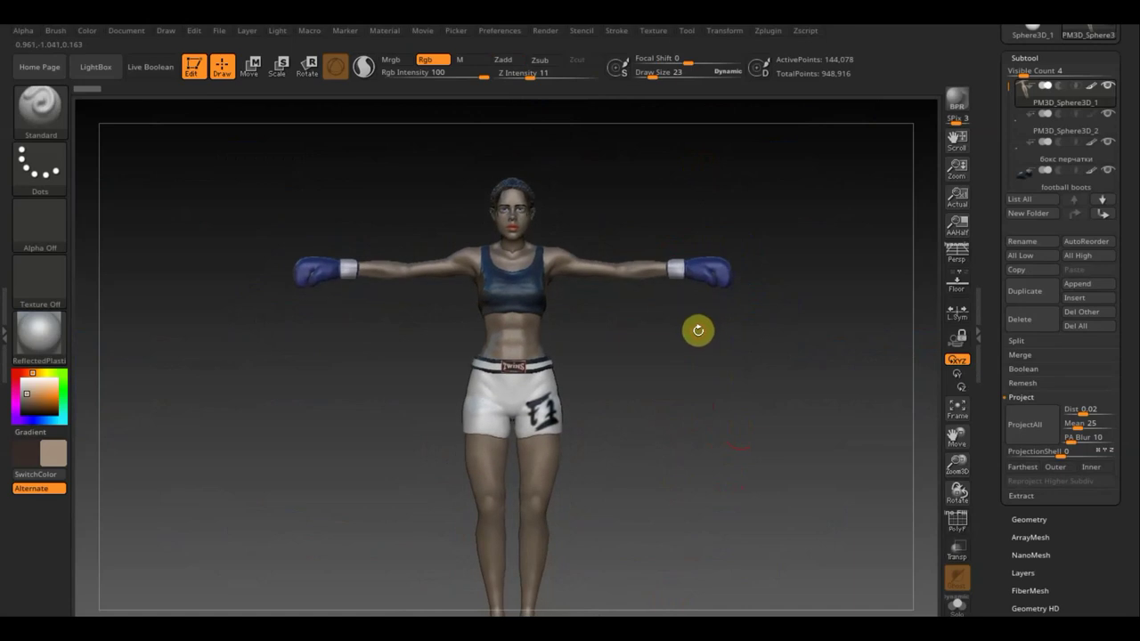
pyautogui.press('n')
pyautogui.click(830, 381)
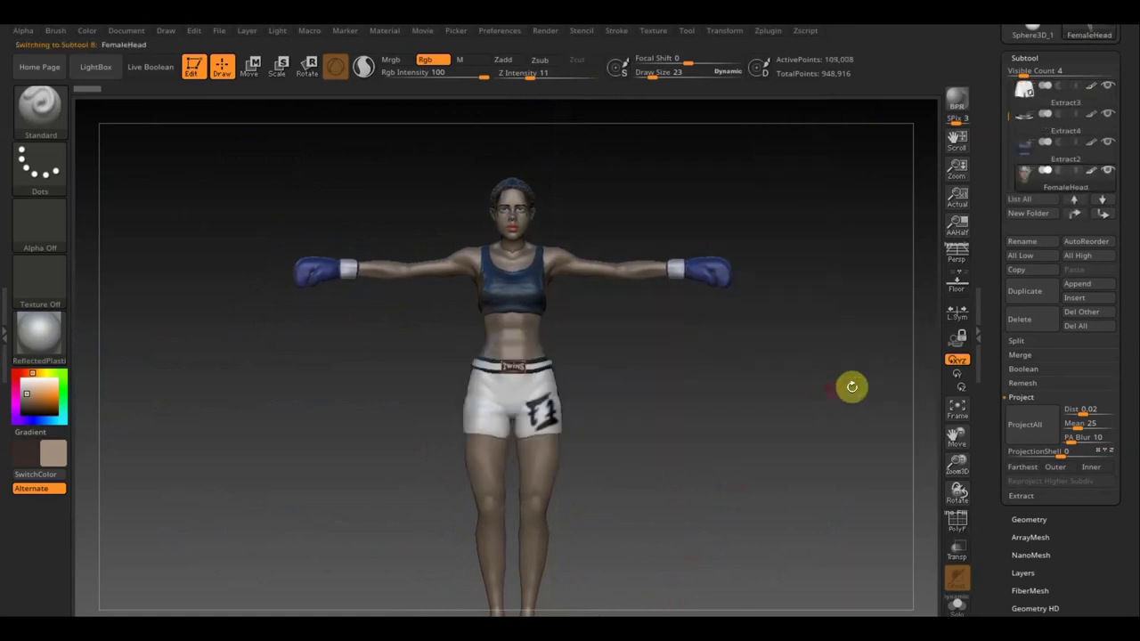
pyautogui.click(1103, 216)
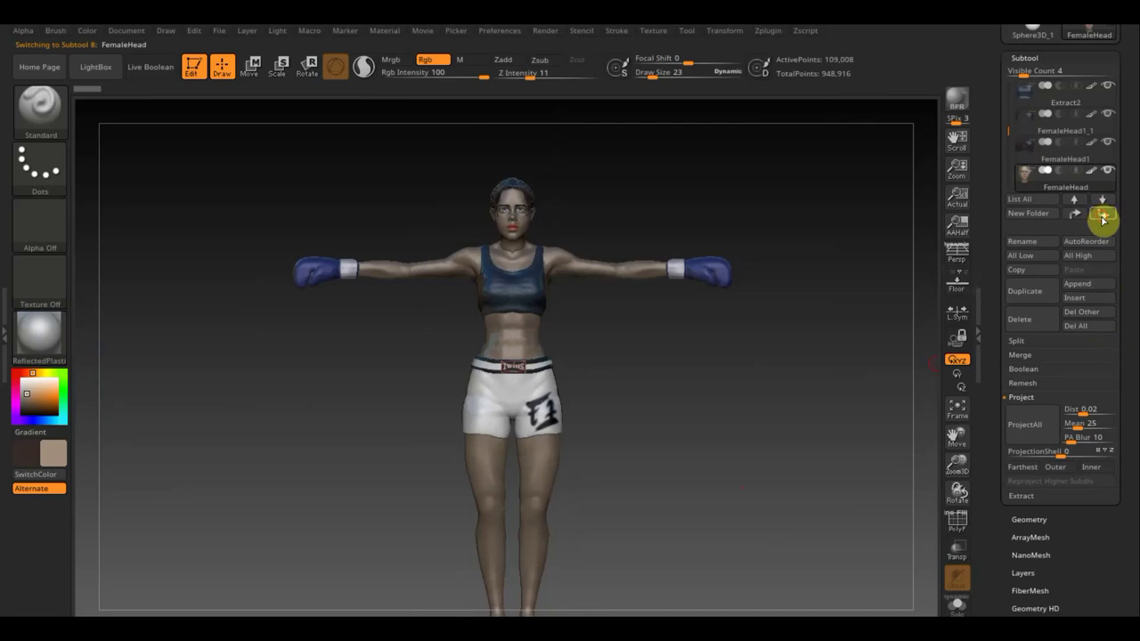
pyautogui.click(1103, 219)
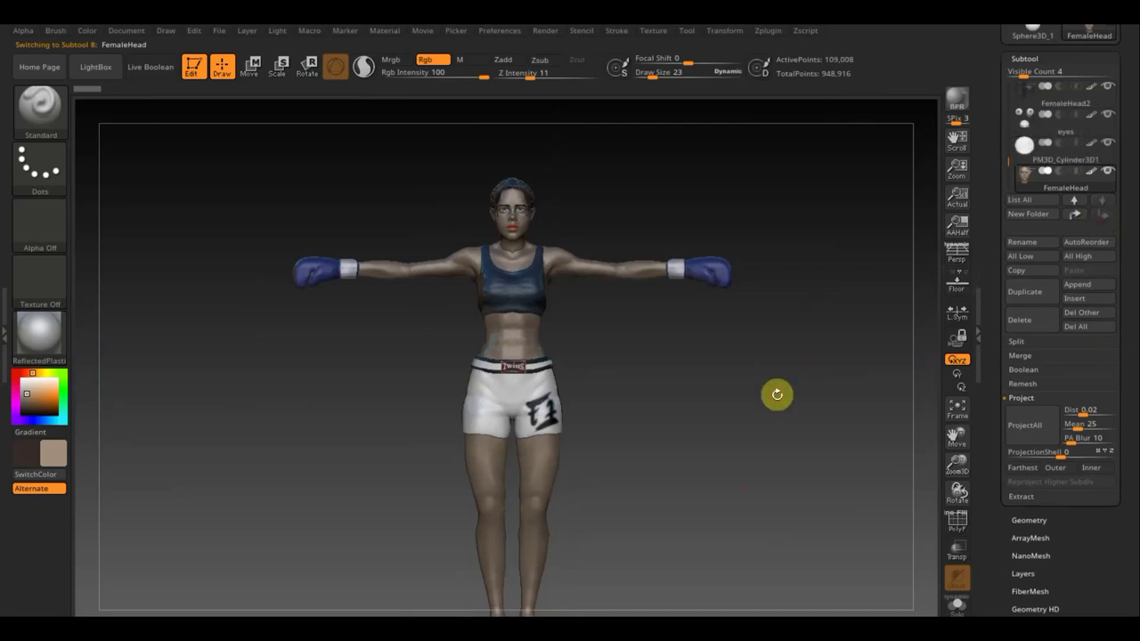
# Select PM3D_Sphere3D_1 and move it down three places to sit below FemaleHead
pyautogui.press('n')
pyautogui.click(588, 435)
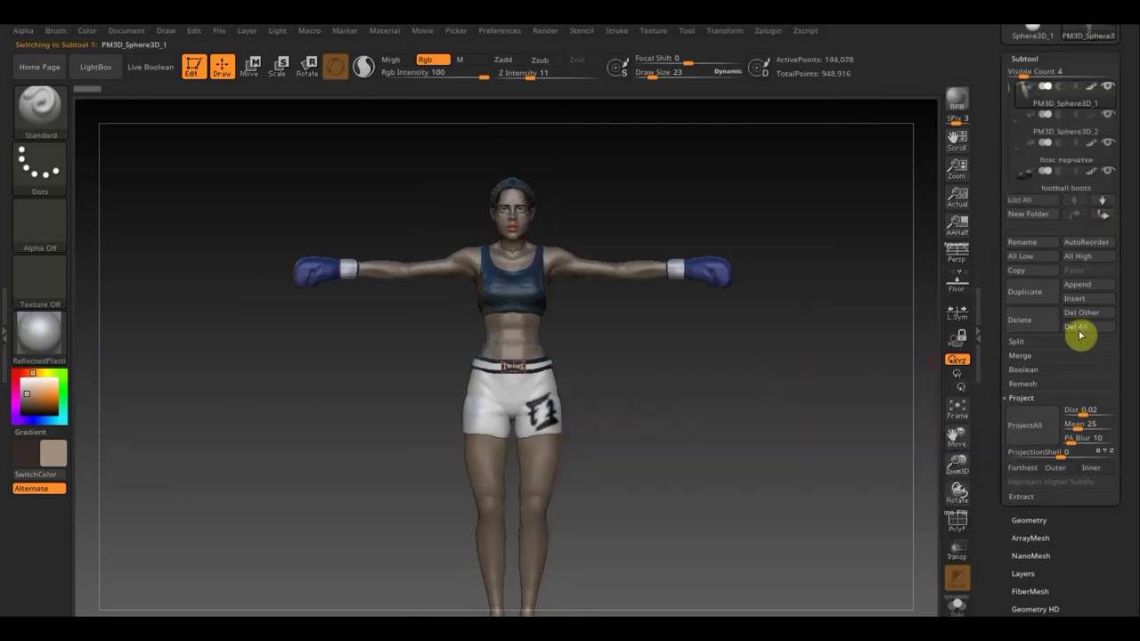
pyautogui.click(1104, 217)
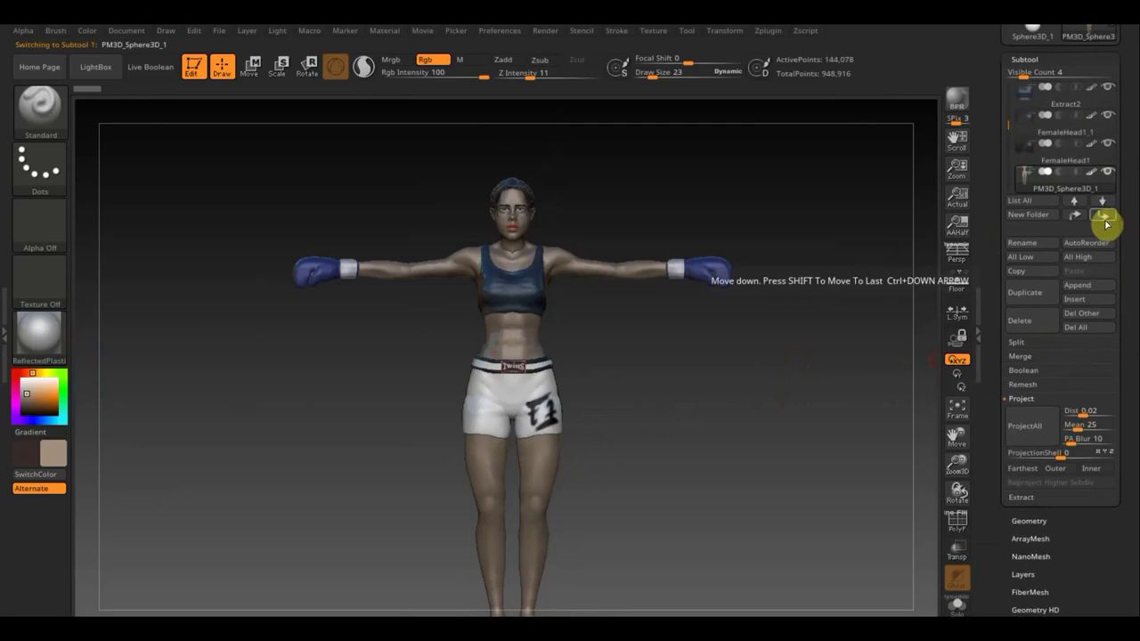
pyautogui.click(1106, 219)
pyautogui.click(1106, 219)
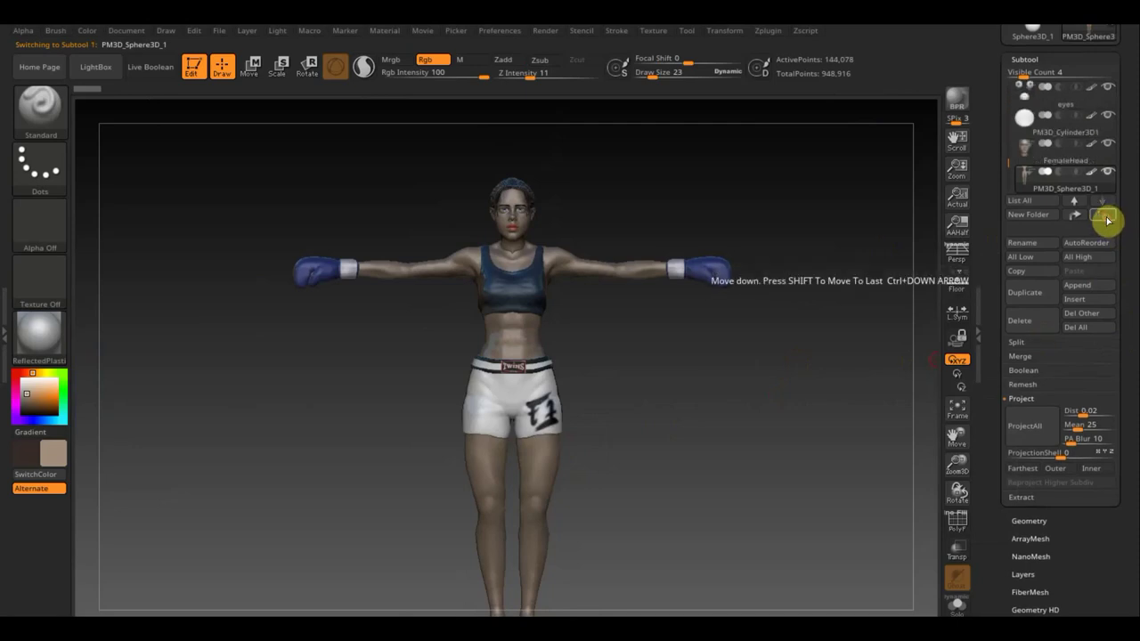
pyautogui.press('n')
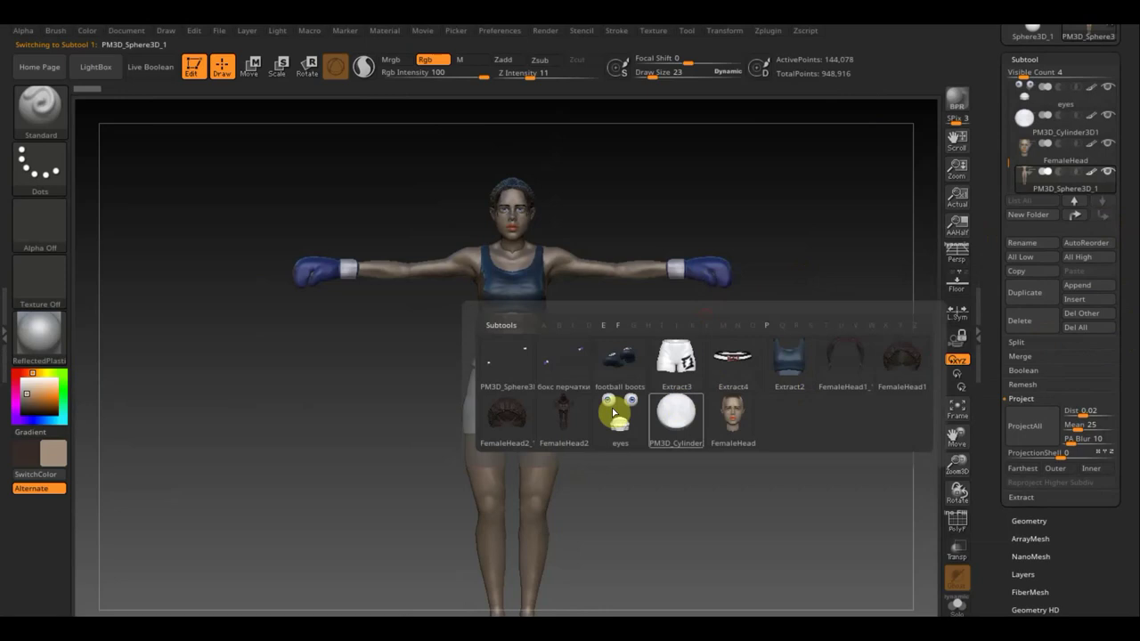
pyautogui.moveTo(563, 365)
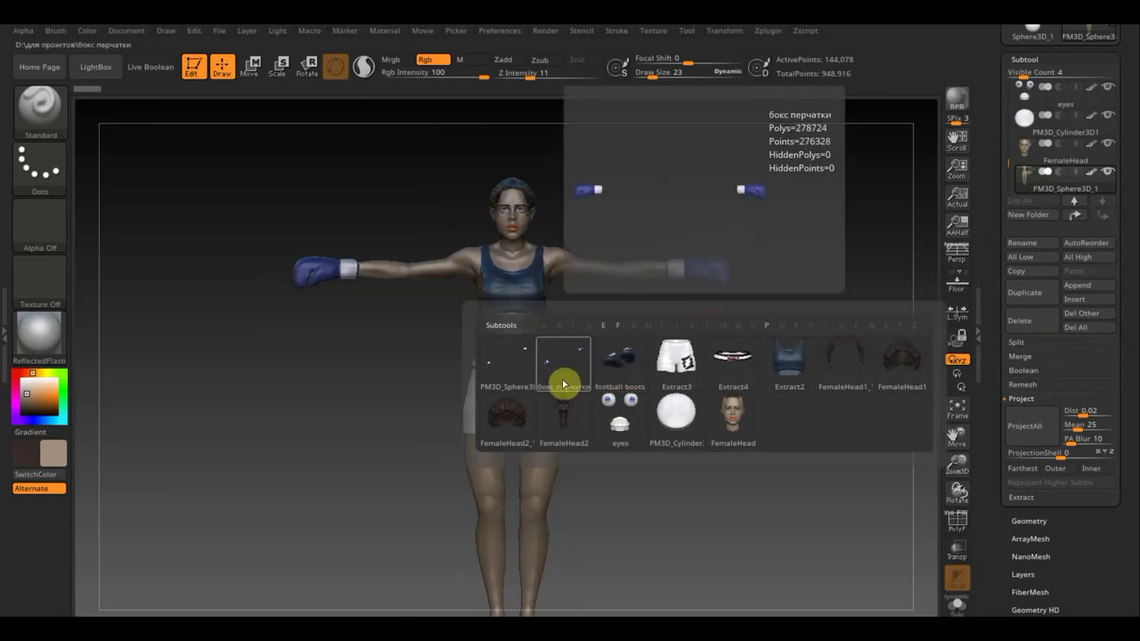
# Select the бокс перчатки glove subtool and move it down twice, beneath PM3D_Sphere3D_1
pyautogui.click(564, 381)
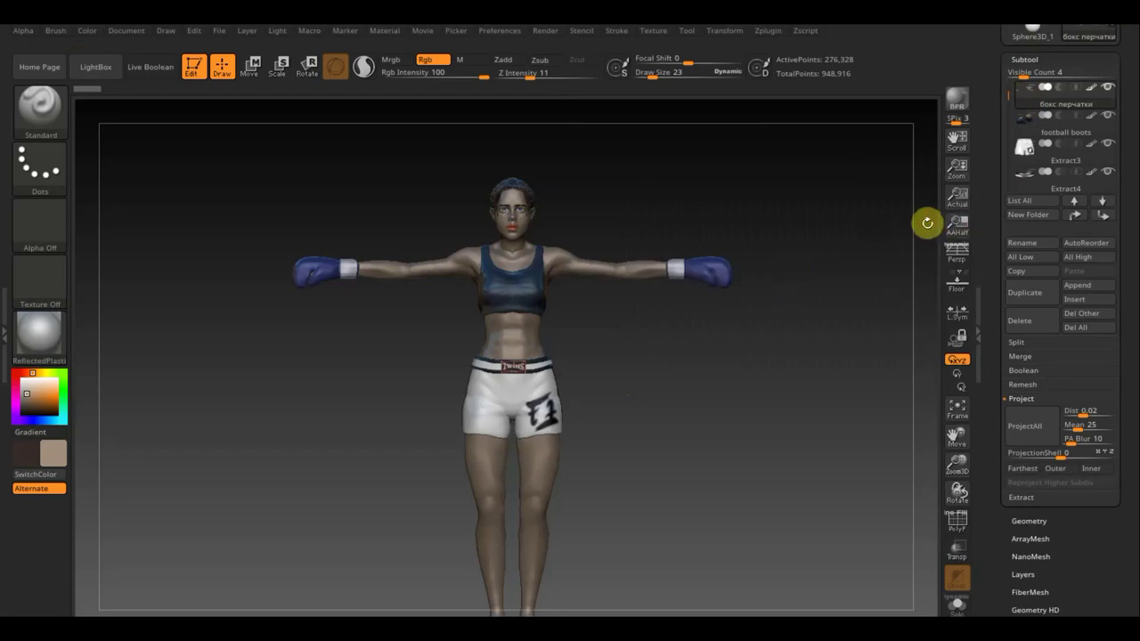
pyautogui.click(1105, 216)
pyautogui.click(1106, 216)
pyautogui.click(1107, 217)
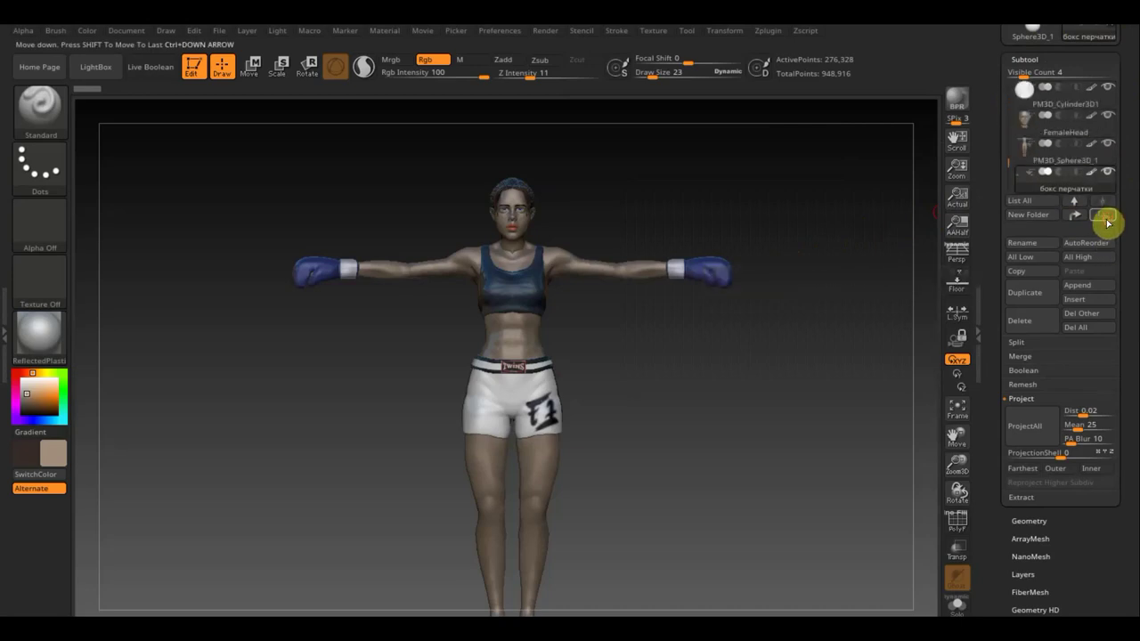
# Try MergeDown on FemaleHead, dismiss the hidden-subtools warning, and show the Modify Topology options
pyautogui.click(1029, 132)
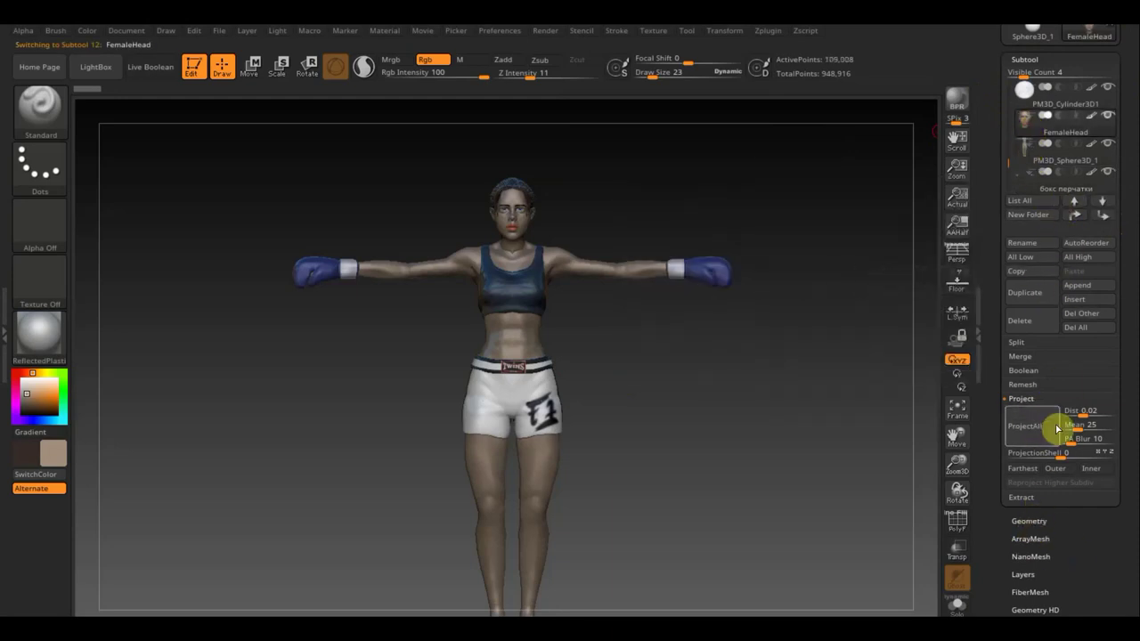
pyautogui.click(1021, 356)
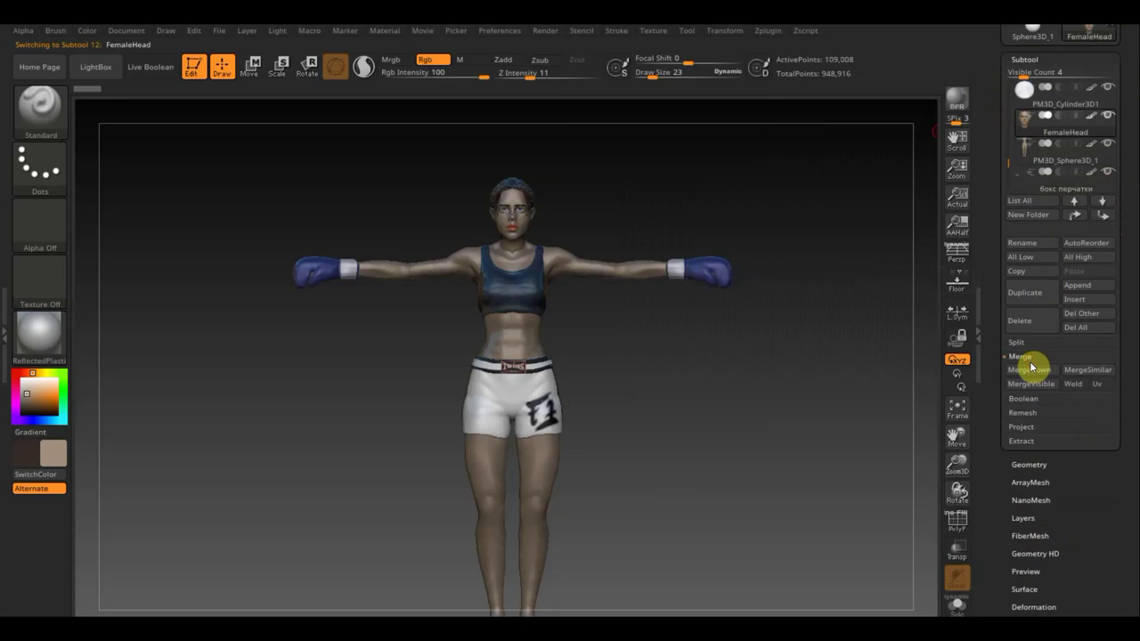
pyautogui.click(1030, 370)
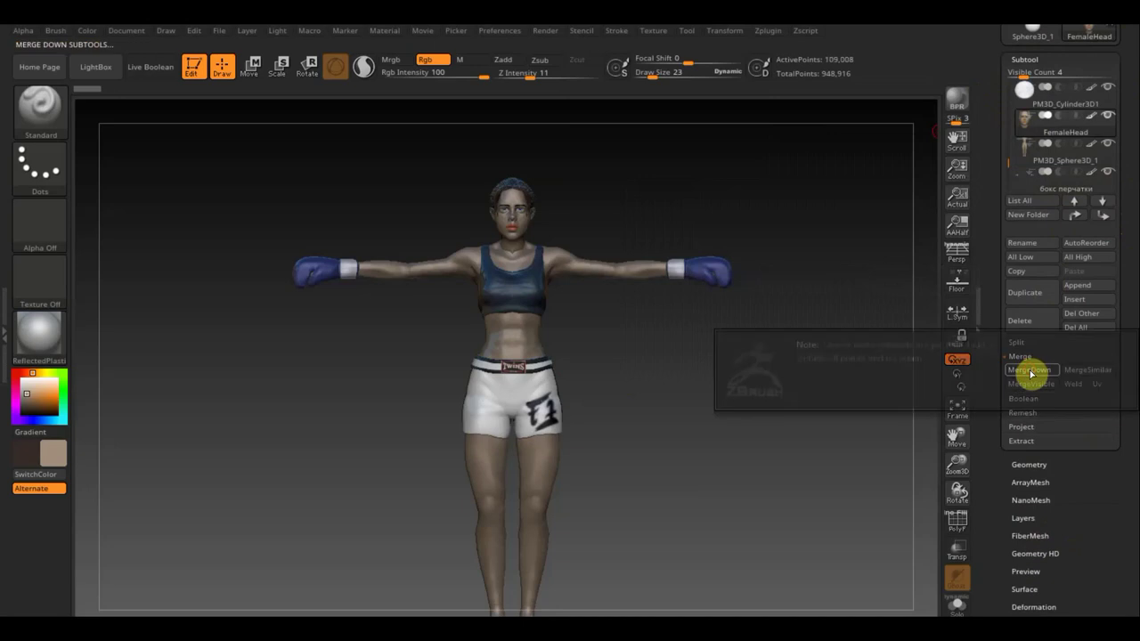
pyautogui.click(1031, 465)
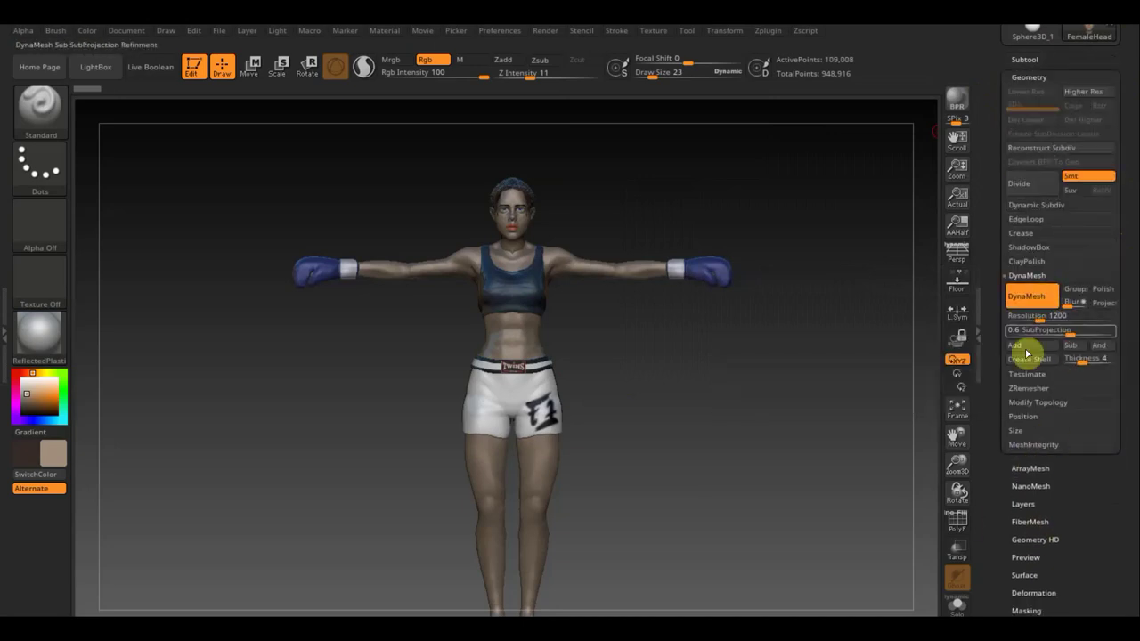
pyautogui.click(1040, 402)
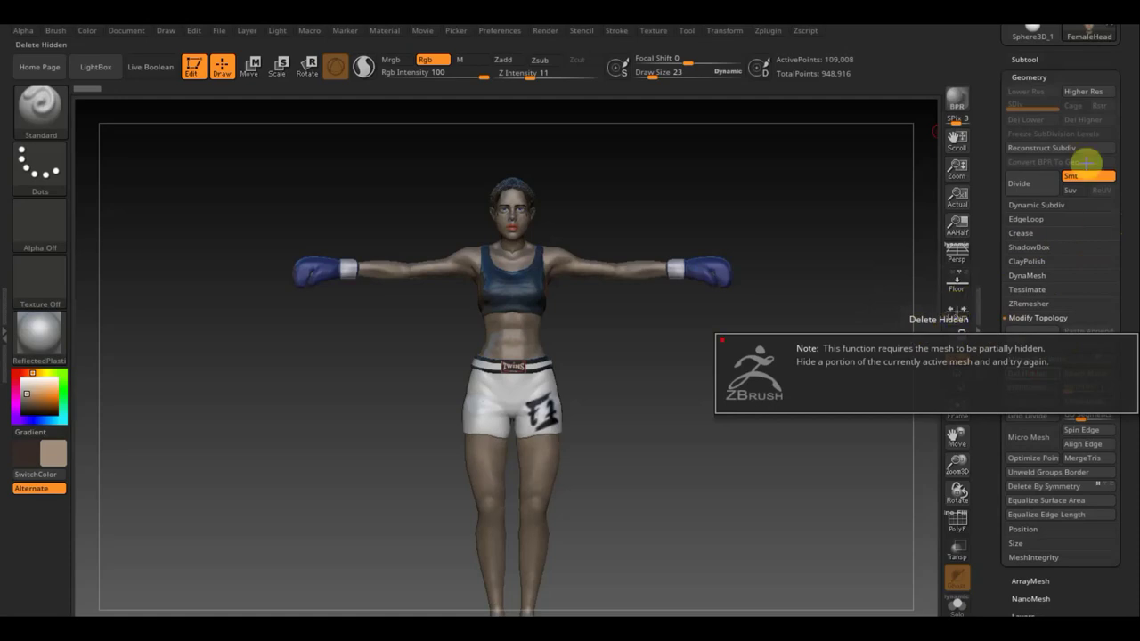
# Merge the subtools below into FemaleHead, leaving only PM3D_Cylinder3D1 and FemaleHead in the stack
pyautogui.click(1026, 59)
pyautogui.click(1036, 152)
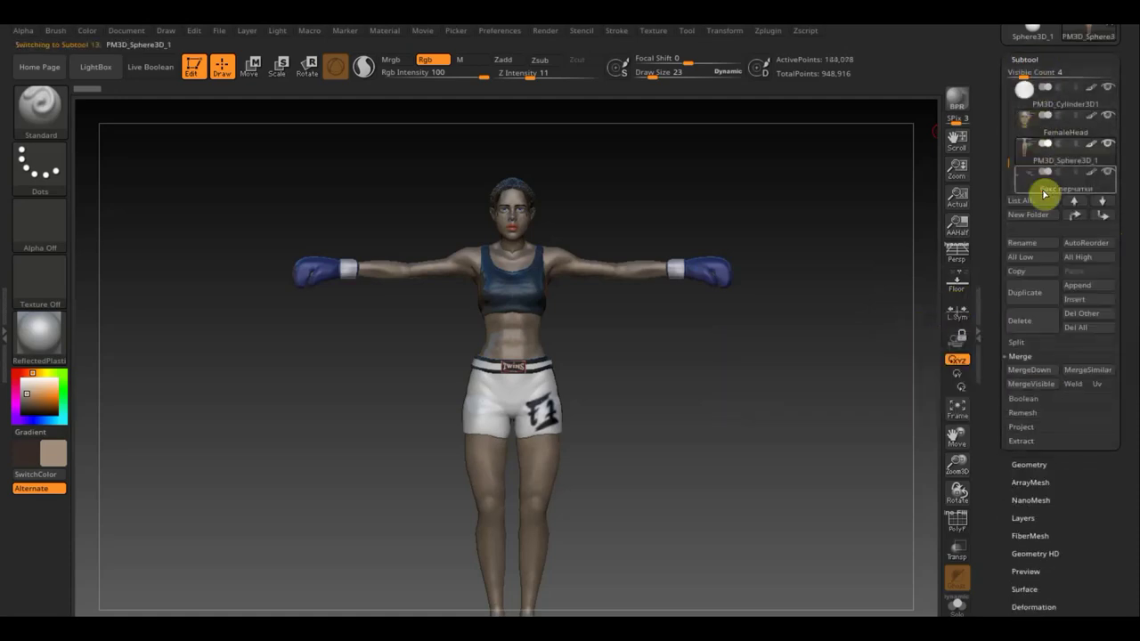
pyautogui.click(1029, 464)
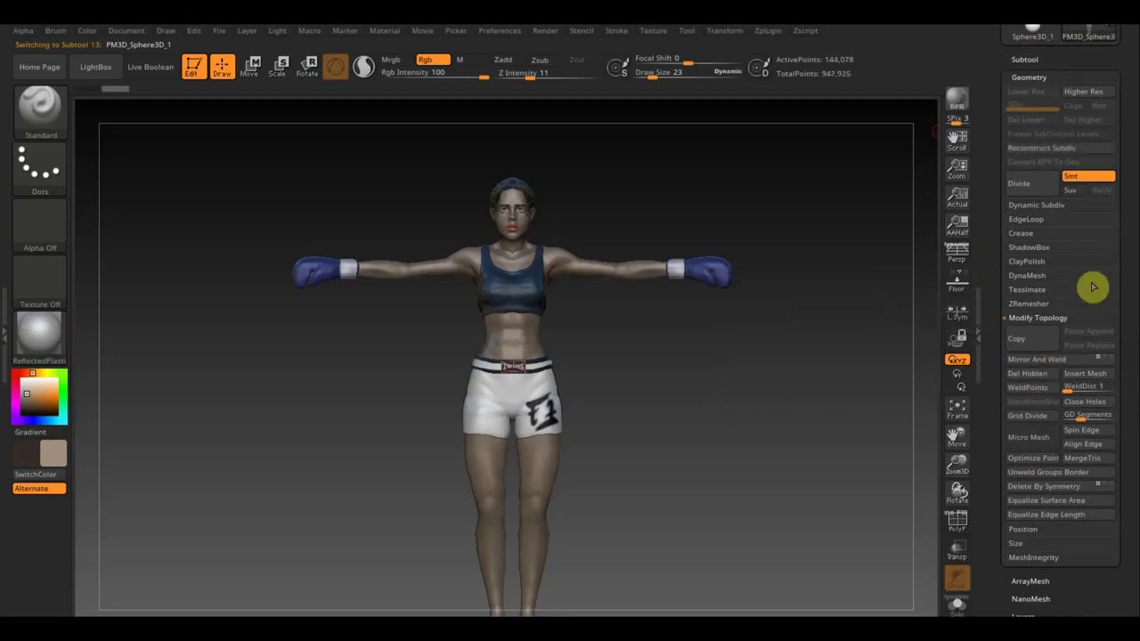
pyautogui.moveTo(1134, 138); pyautogui.dragTo(1094, 216)
pyautogui.click(1030, 210)
pyautogui.moveTo(1065, 299)
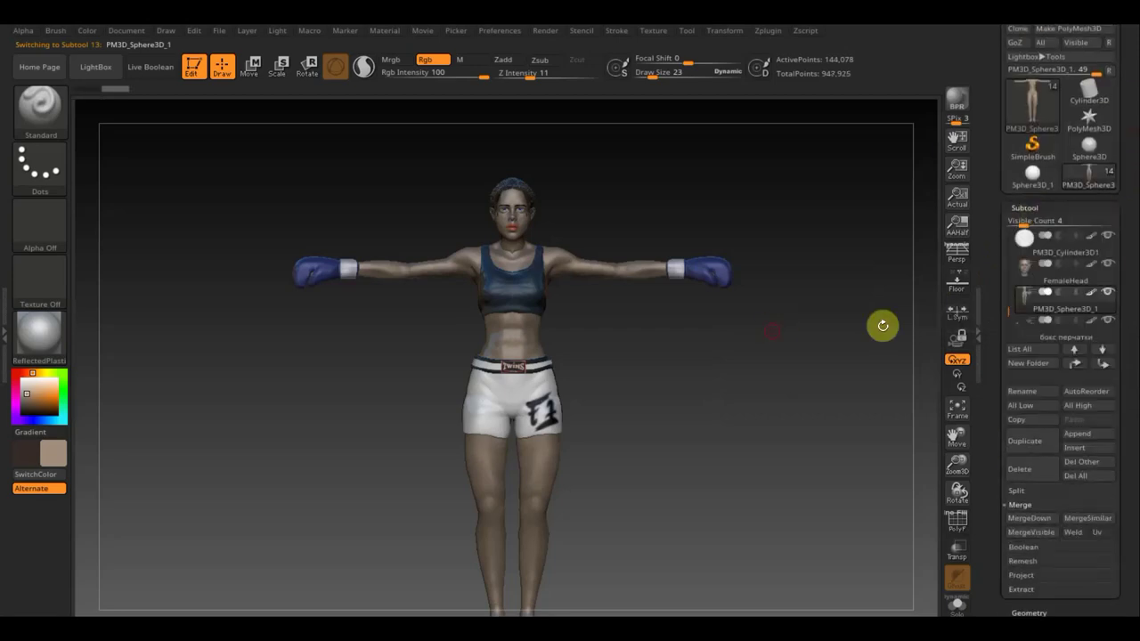
pyautogui.click(1031, 272)
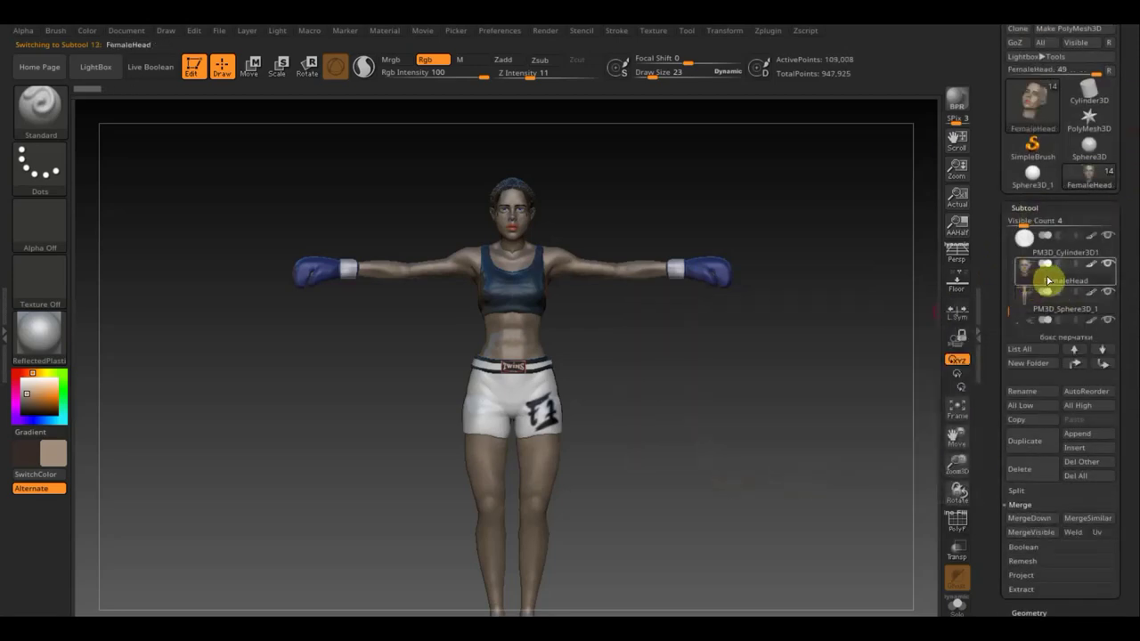
pyautogui.click(1036, 523)
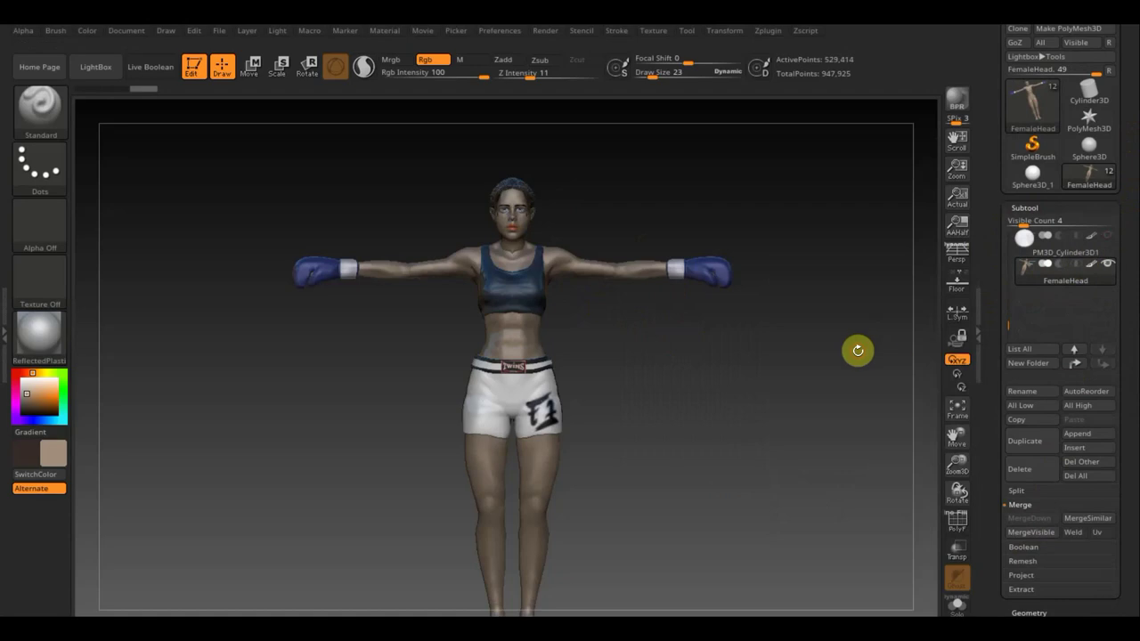
pyautogui.press('n')
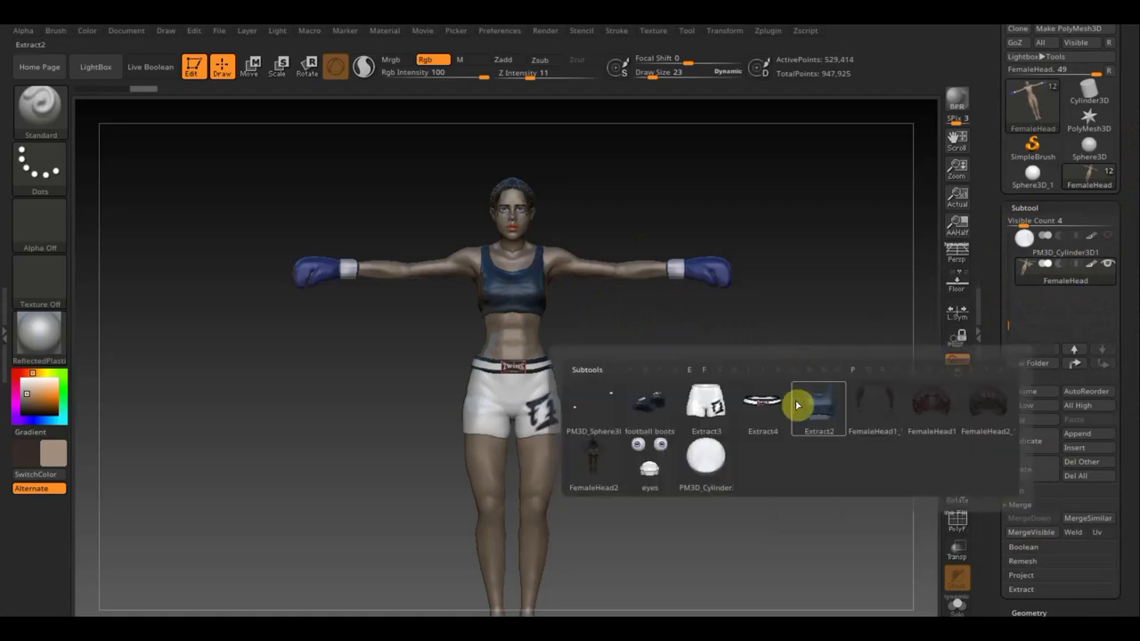
# Hide the hair subtool and select the Extract3 shorts subtool
pyautogui.moveTo(1065, 243)
pyautogui.click(1110, 238)
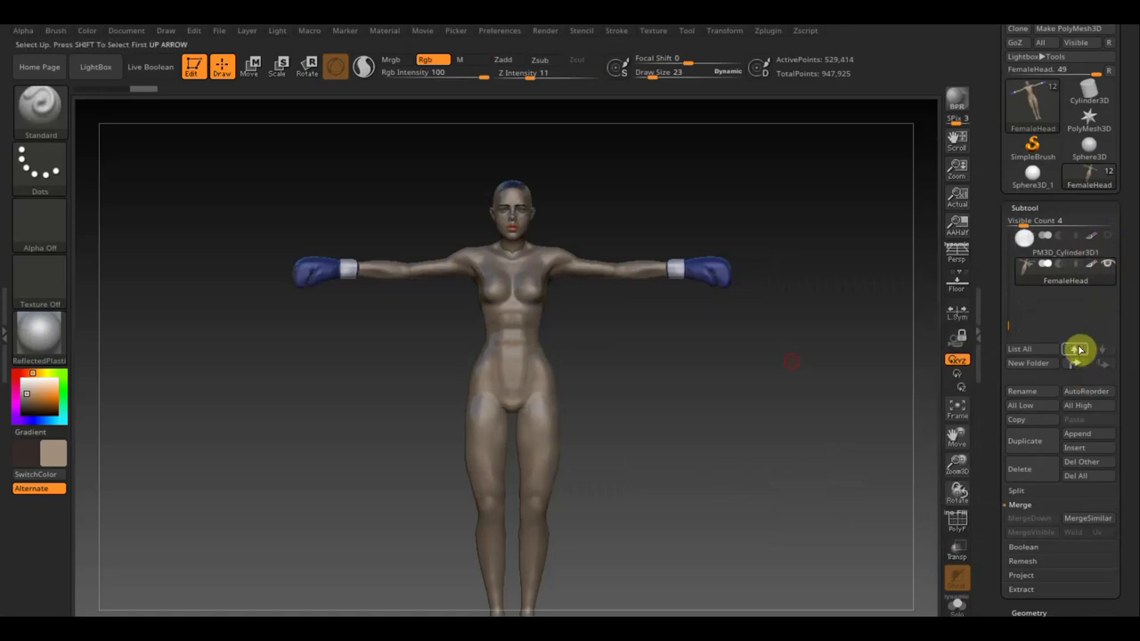
pyautogui.click(1078, 349)
pyautogui.click(1078, 350)
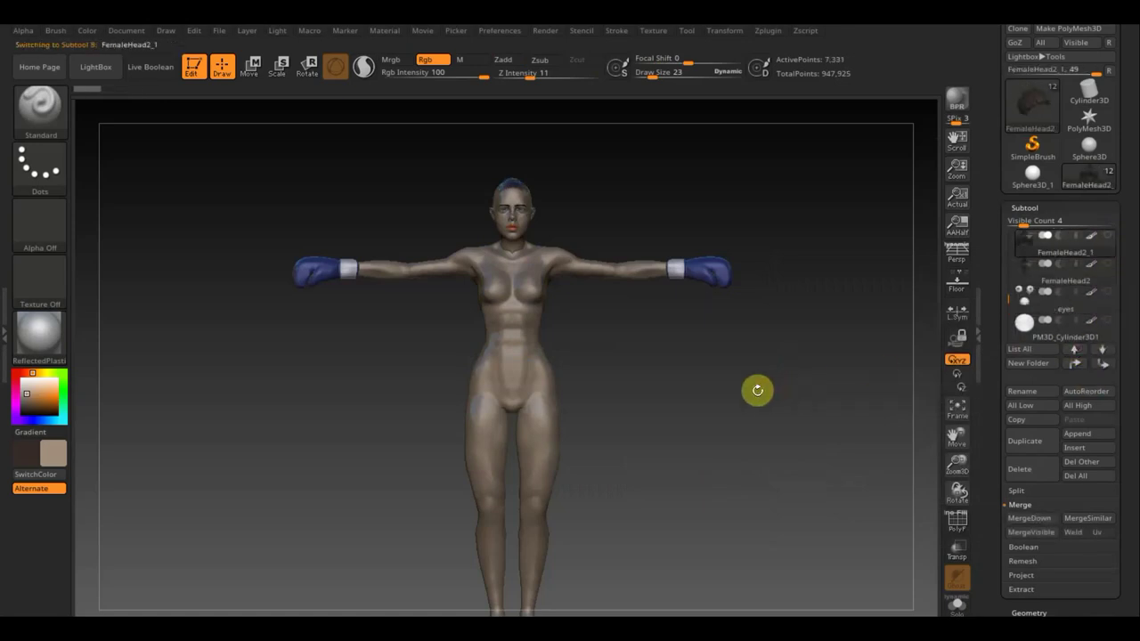
pyautogui.click(680, 448)
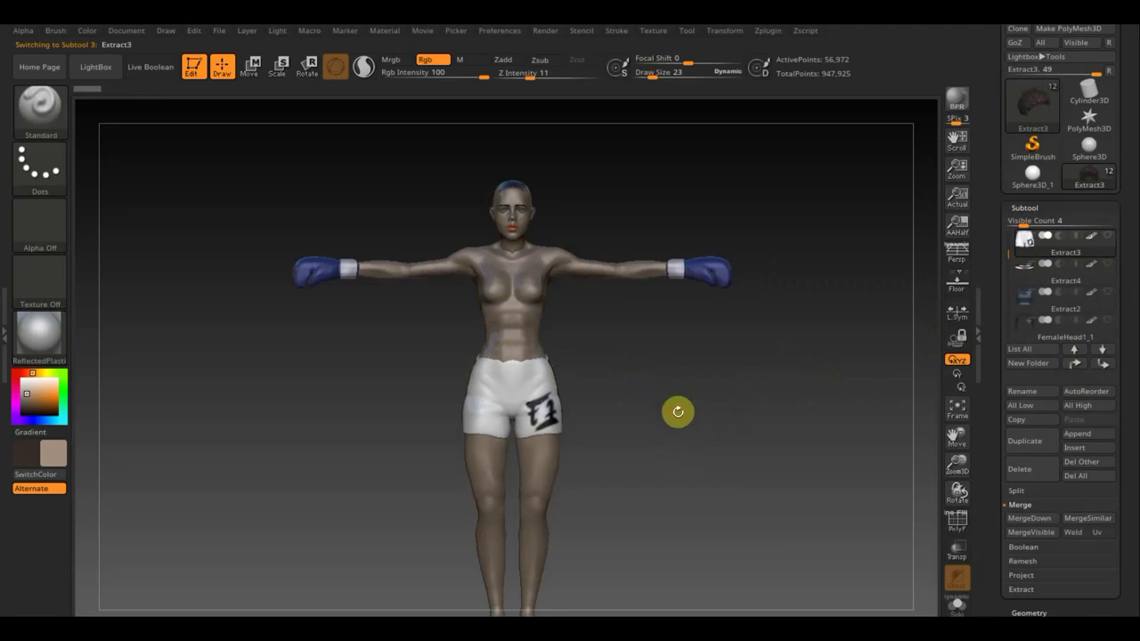
pyautogui.press('n')
pyautogui.moveTo(1024, 239)
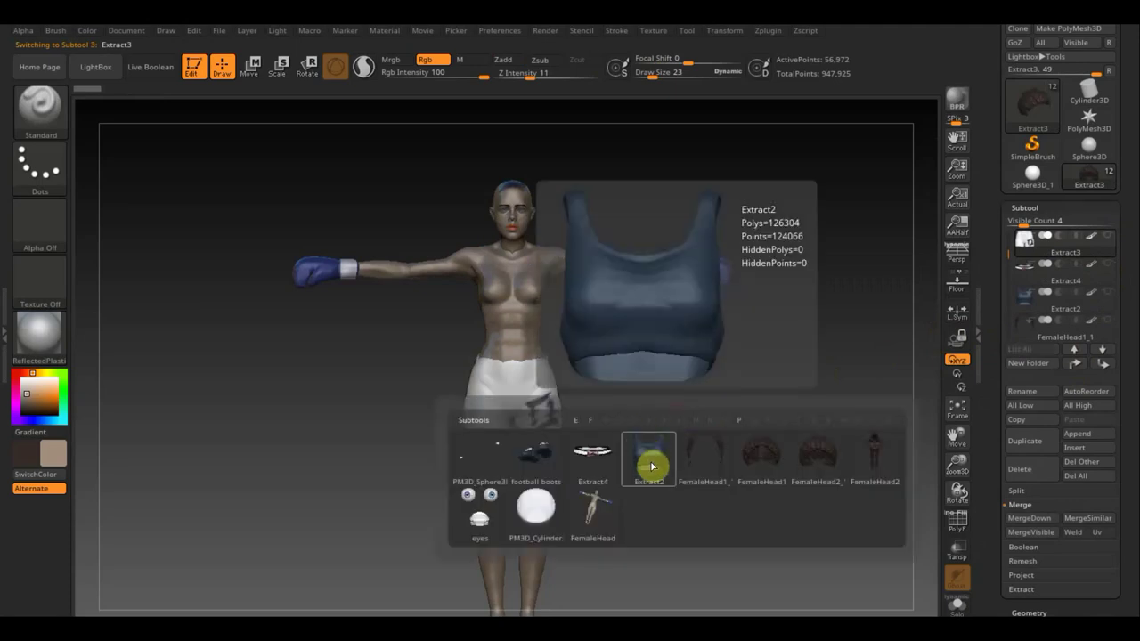
pyautogui.moveTo(1109, 240)
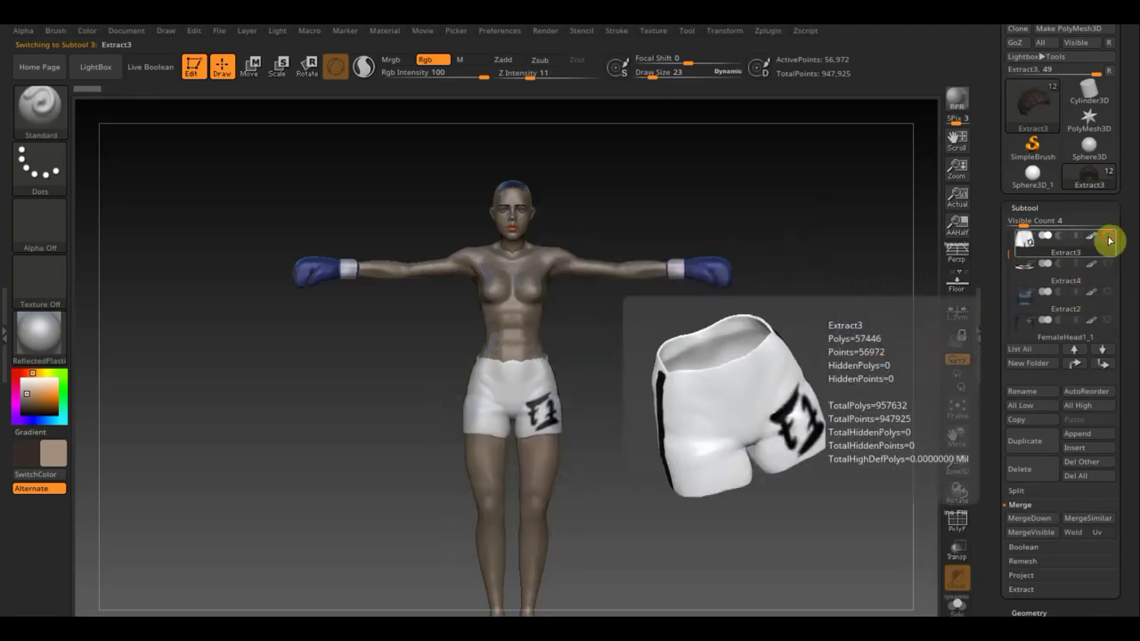
# Show the Extract2 crop top again, briefly check PolyF on the shorts, and reselect FemaleHead
pyautogui.click(1107, 291)
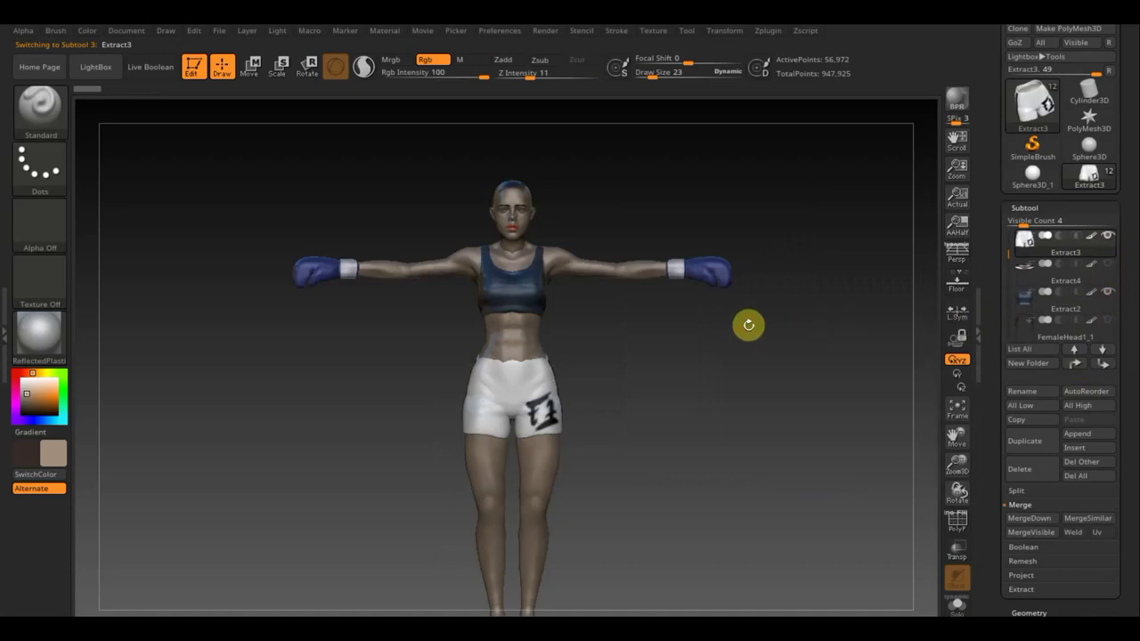
pyautogui.click(956, 523)
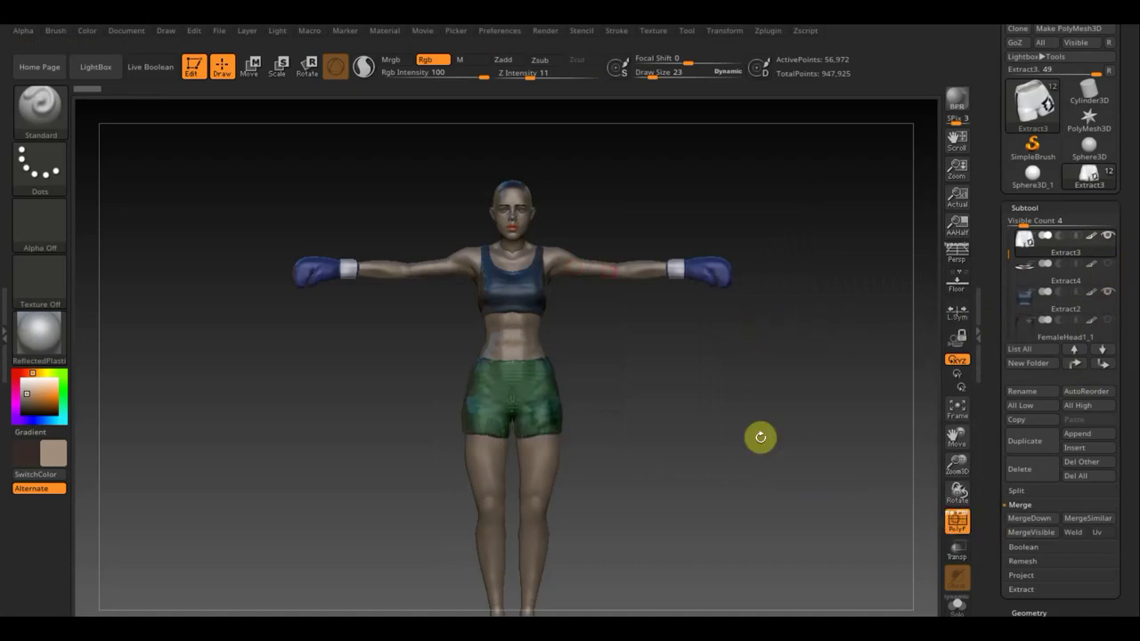
pyautogui.click(957, 523)
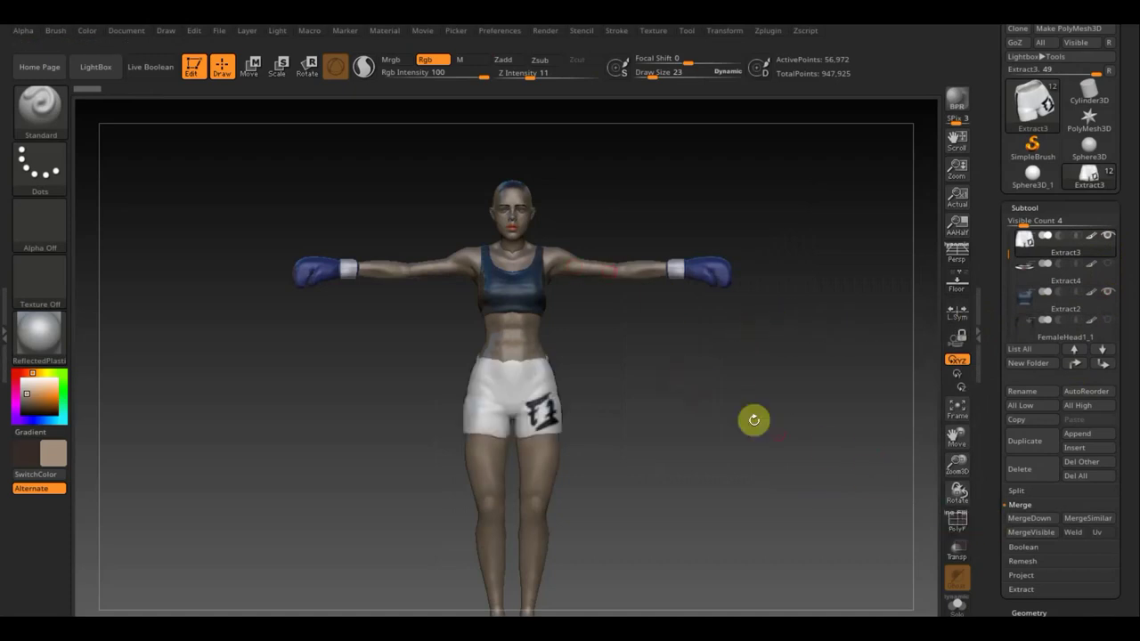
pyautogui.press('F1')
pyautogui.click(567, 477)
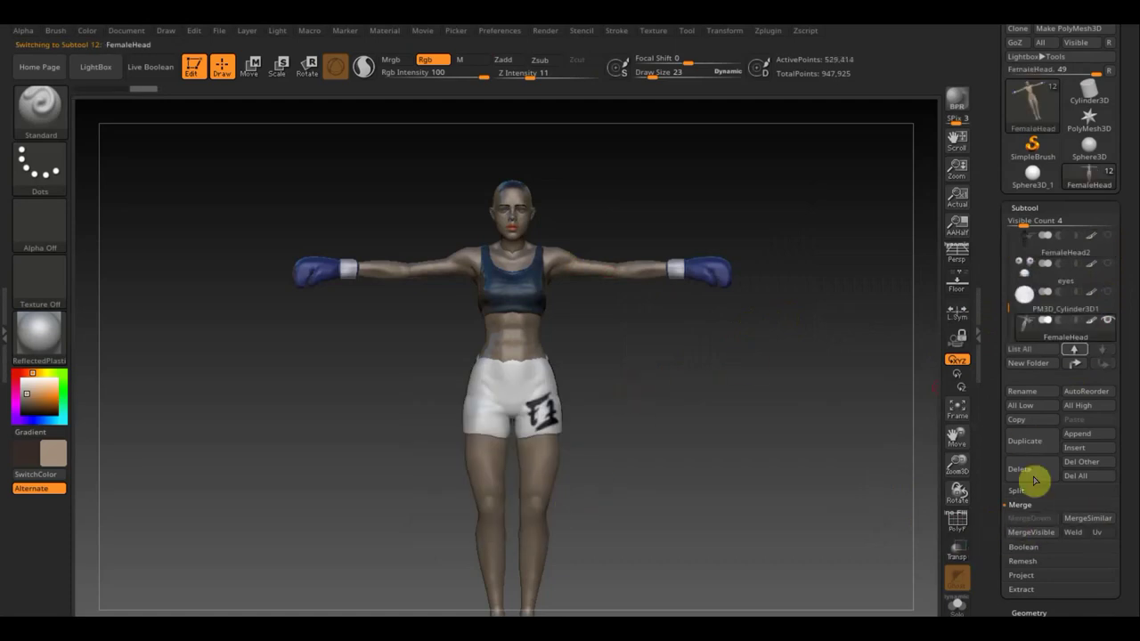
# Duplicate FemaleHead as FemaleHead1_2 and zoom in on the head and torso
pyautogui.scroll(-5, 1120, 463)
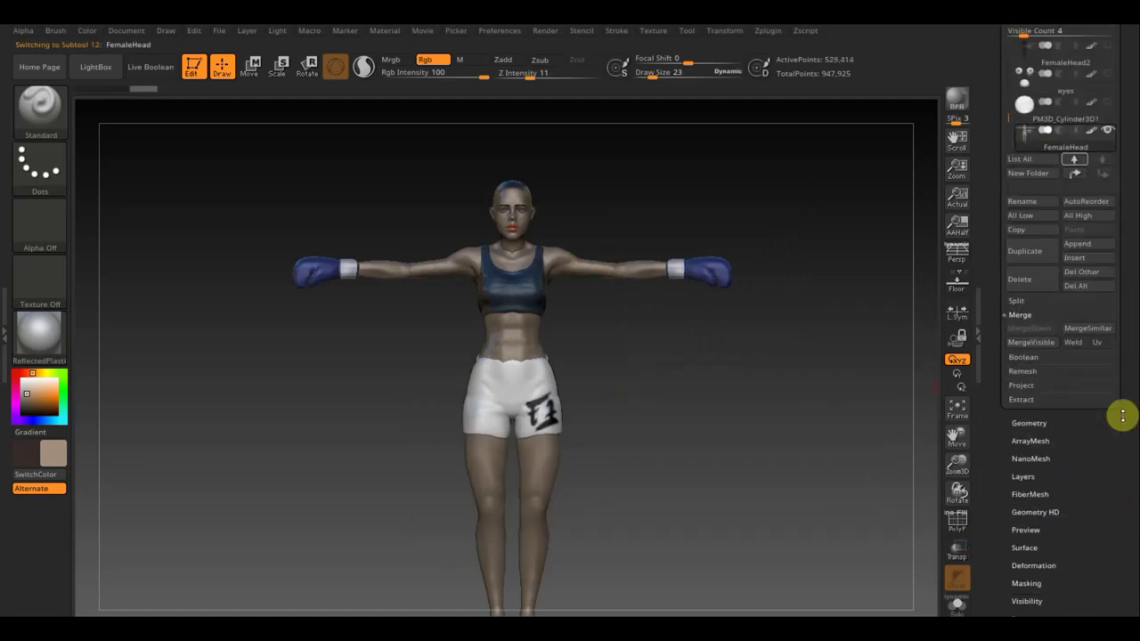
pyautogui.click(1033, 235)
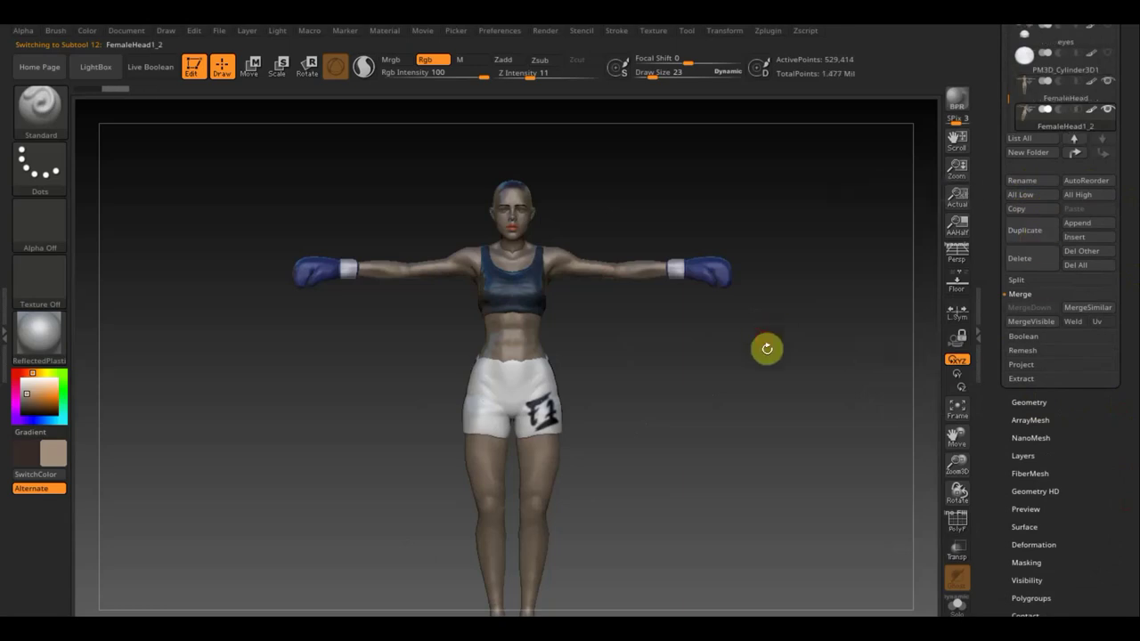
pyautogui.moveTo(715, 372)
pyautogui.keyDown('alt'); pyautogui.mouseDown()
pyautogui.moveTo(737, 438)
pyautogui.moveTo(738, 415)
pyautogui.mouseUp(); pyautogui.keyUp('alt')
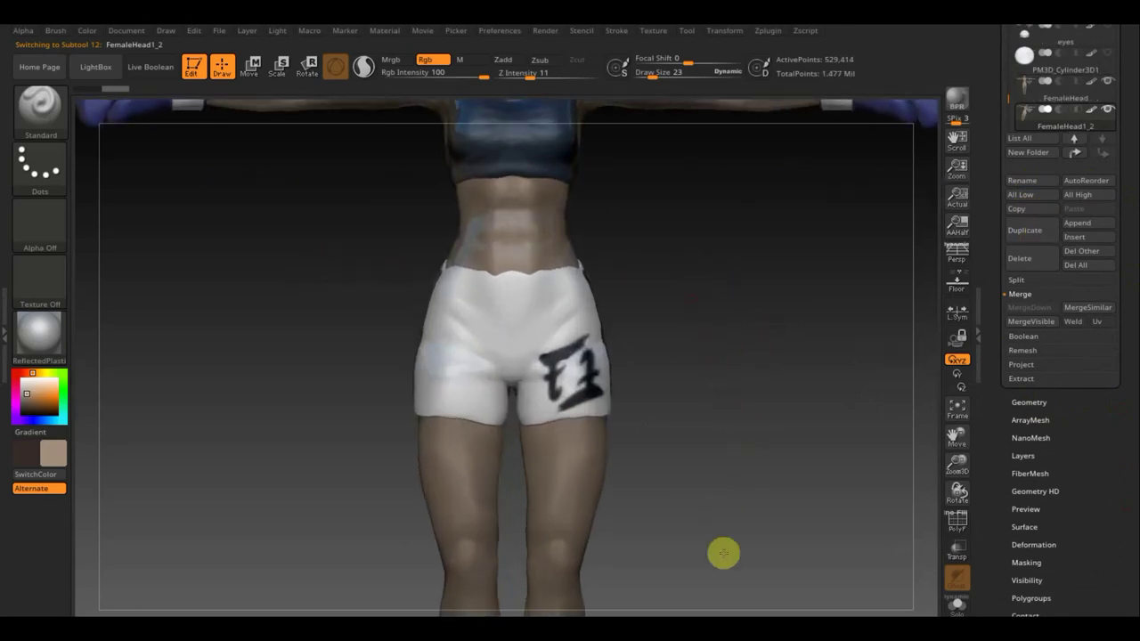
pyautogui.keyDown('alt'); pyautogui.moveTo(722, 552); pyautogui.dragTo(733, 517); pyautogui.keyUp('alt')
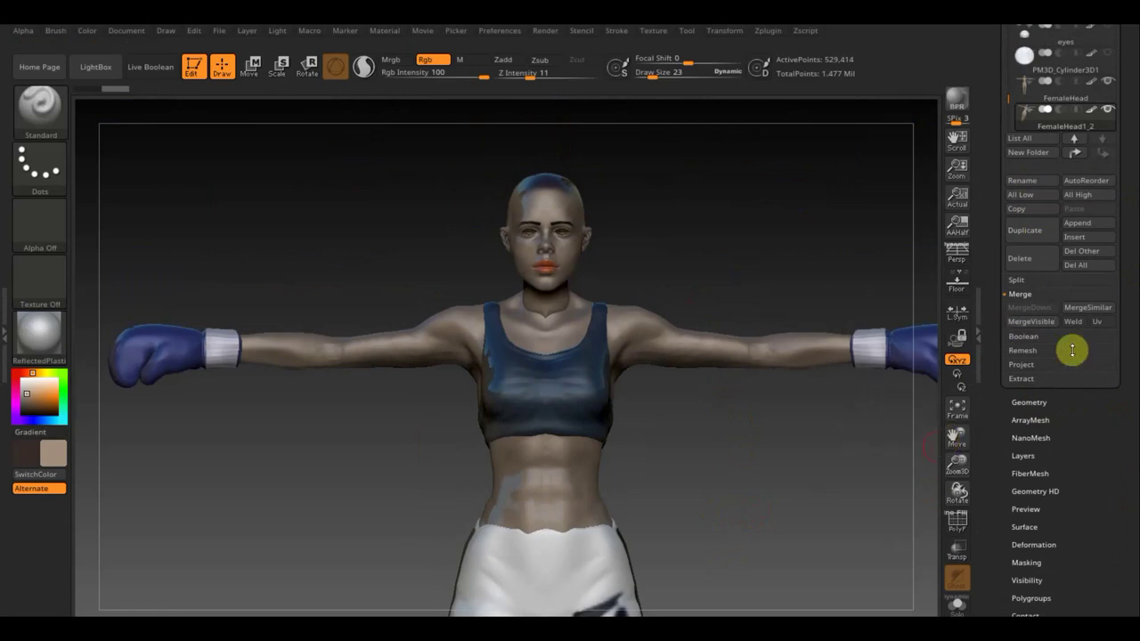
# DynaMesh the FemaleHead1_2 copy at resolution 1048 and orbit to inspect the result
pyautogui.click(1029, 402)
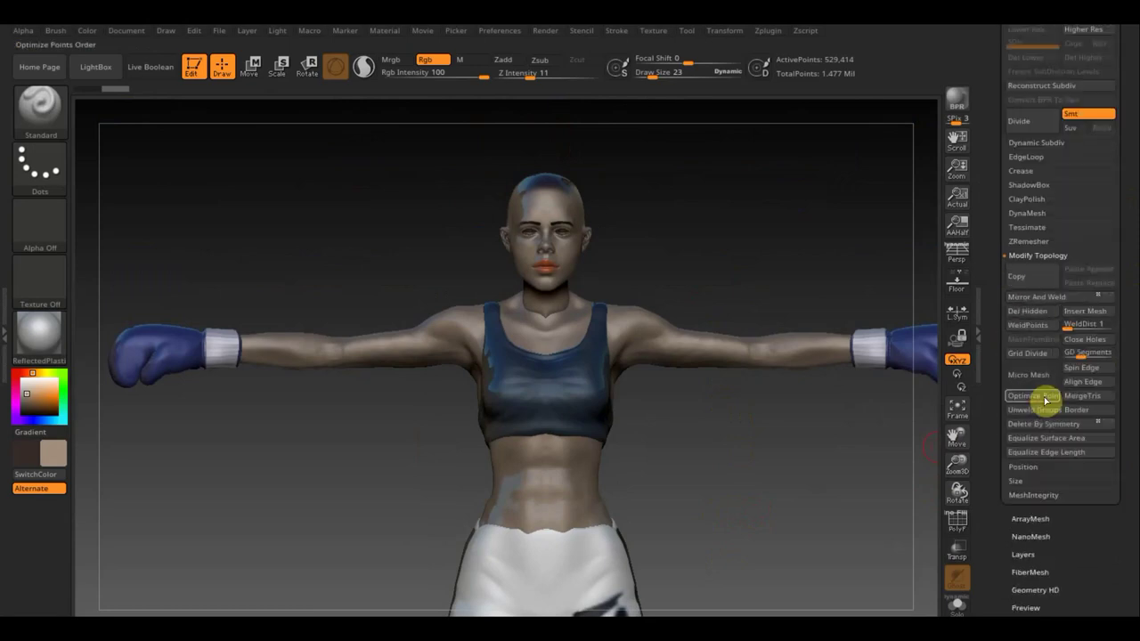
pyautogui.click(1031, 216)
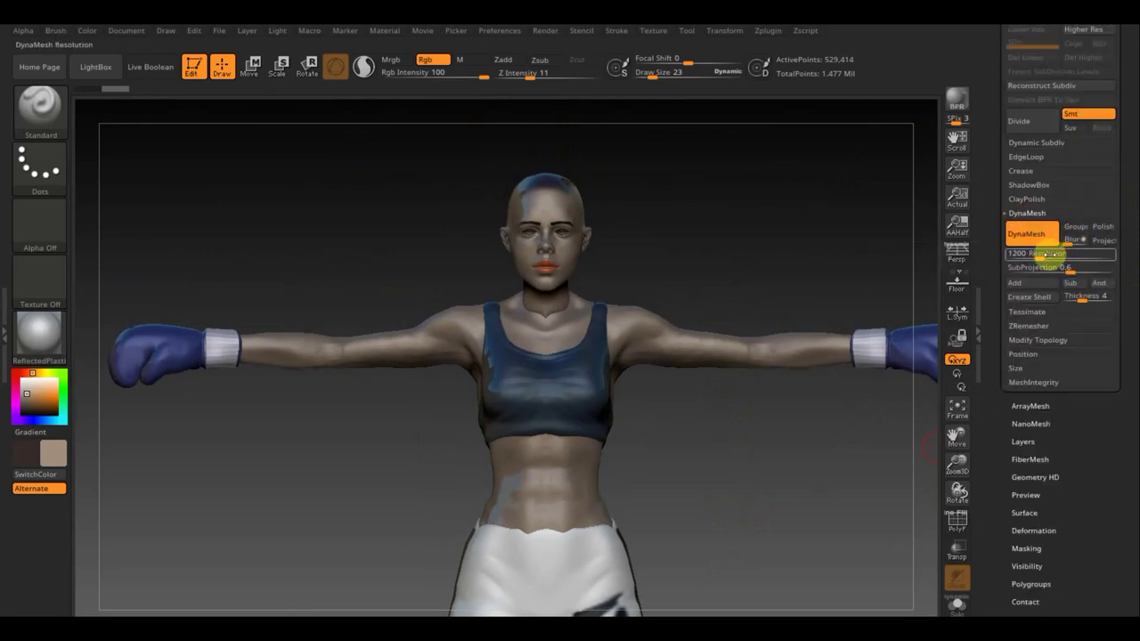
pyautogui.moveTo(1038, 255); pyautogui.dragTo(1036, 256)
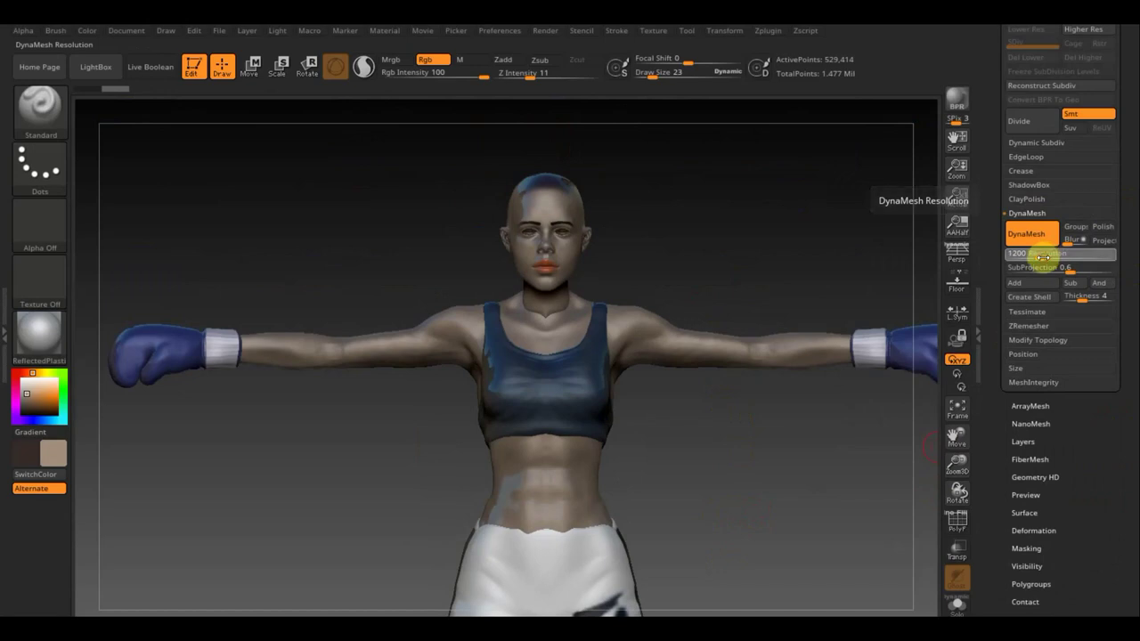
pyautogui.write('1048')
pyautogui.click(1033, 234)
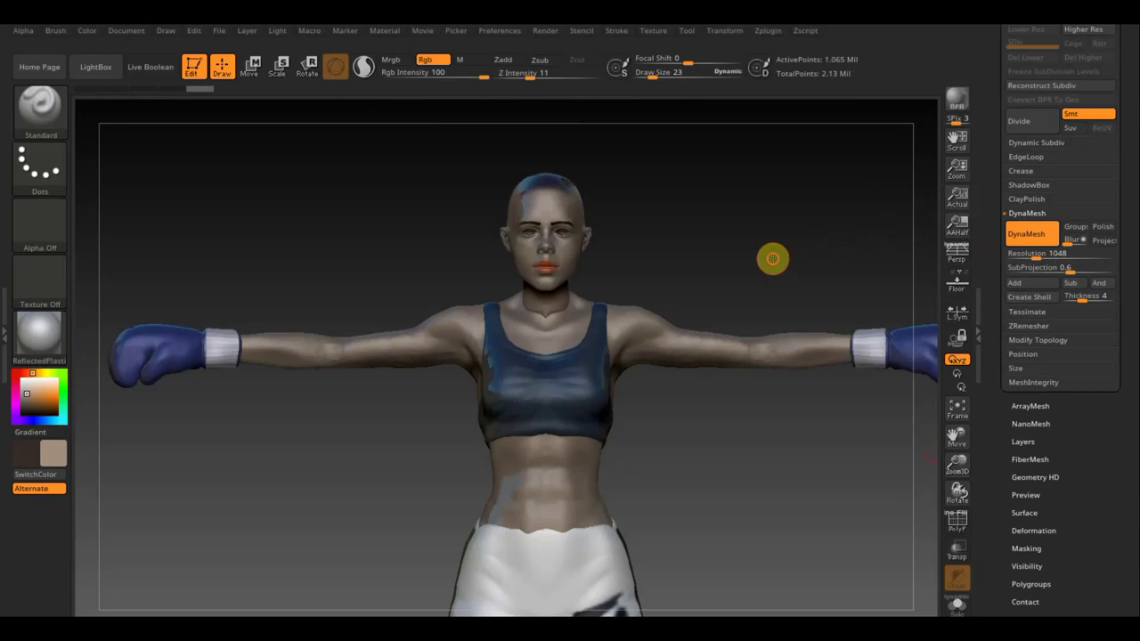
pyautogui.moveTo(771, 257)
pyautogui.mouseDown()
pyautogui.moveTo(799, 277)
pyautogui.moveTo(825, 338)
pyautogui.moveTo(758, 276)
pyautogui.moveTo(782, 334)
pyautogui.moveTo(683, 302)
pyautogui.mouseUp()
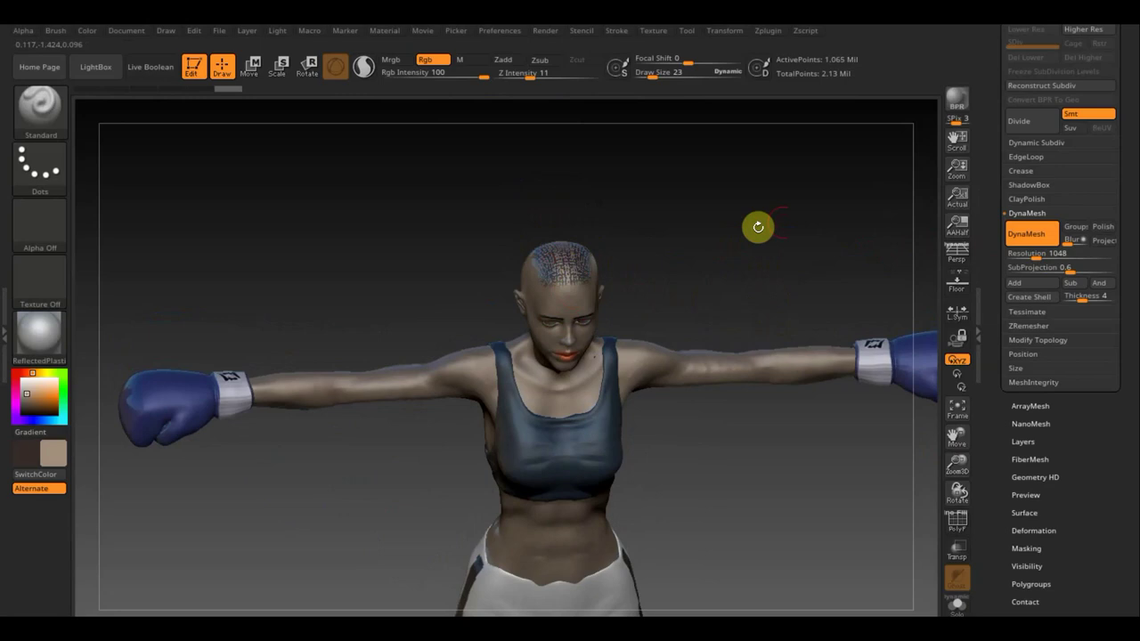
pyautogui.moveTo(1131, 103); pyautogui.dragTo(1136, 176)
# Move FemaleHead1_2 above FemaleHead and hide the original body
pyautogui.click(1033, 191)
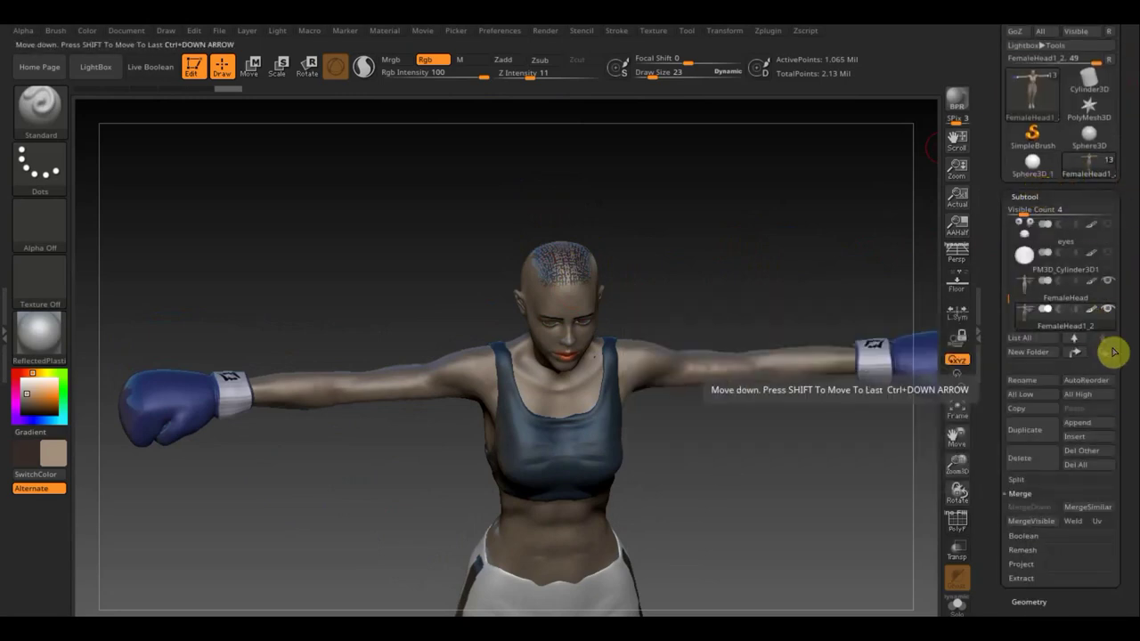
pyautogui.click(1074, 340)
pyautogui.click(1109, 310)
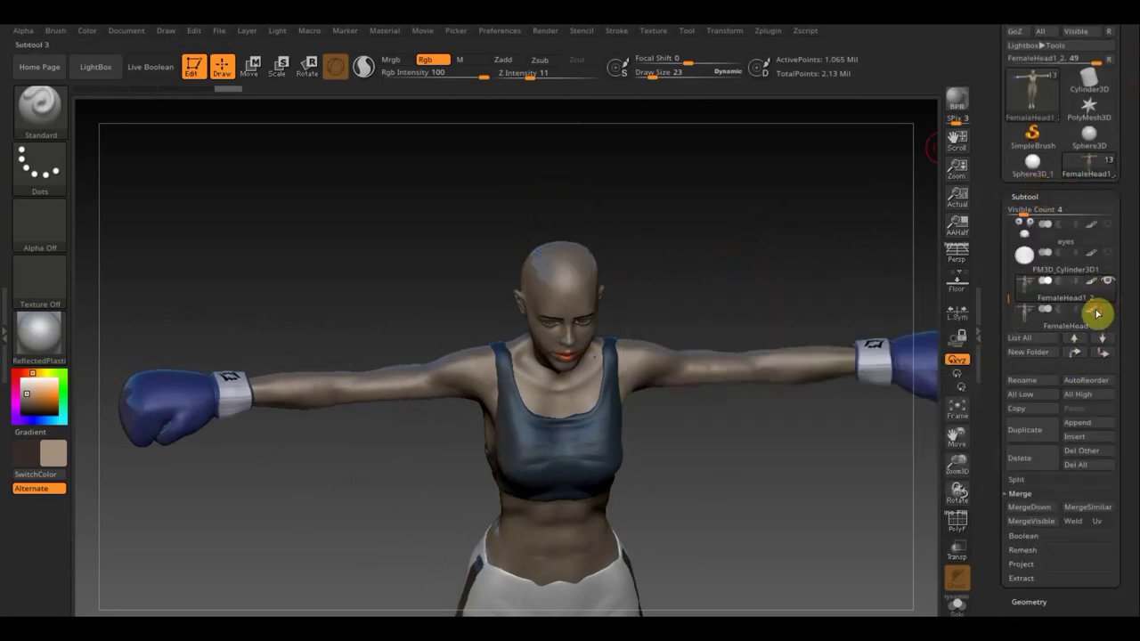
pyautogui.moveTo(722, 242)
pyautogui.mouseDown()
pyautogui.moveTo(748, 234)
pyautogui.moveTo(766, 246)
pyautogui.moveTo(552, 268)
pyautogui.mouseUp()
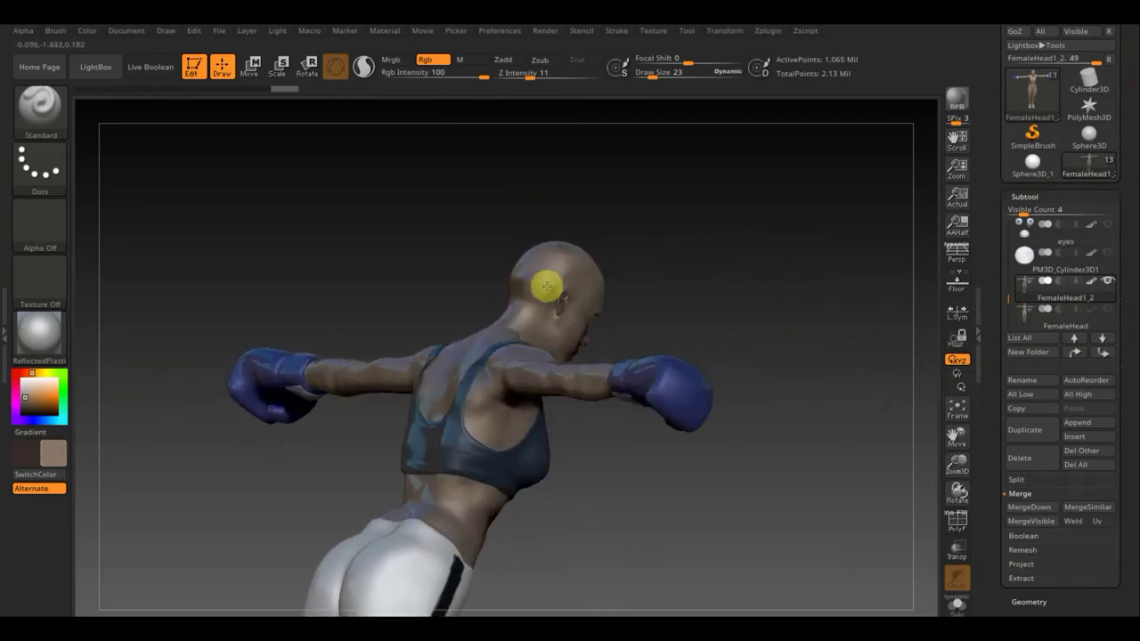
# Inspect the remeshed body from the front and back, then set Draw Size to 14
pyautogui.moveTo(697, 273)
pyautogui.mouseDown()
pyautogui.moveTo(633, 211)
pyautogui.moveTo(713, 315)
pyautogui.moveTo(721, 372)
pyautogui.moveTo(624, 441)
pyautogui.mouseUp()
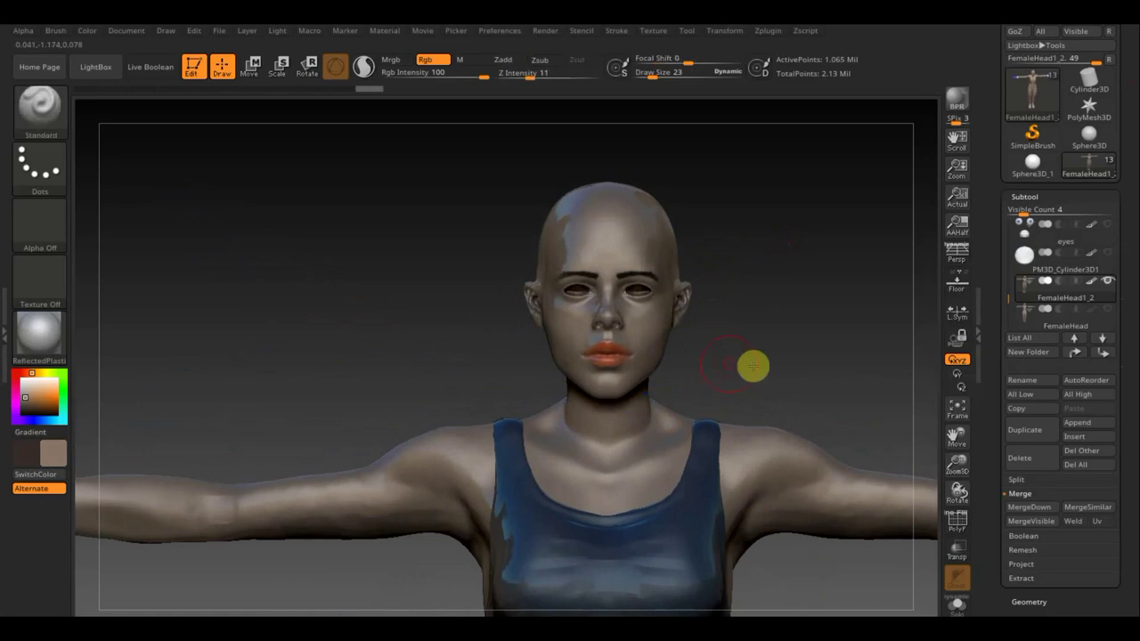
pyautogui.moveTo(753, 365)
pyautogui.mouseDown()
pyautogui.moveTo(850, 389)
pyautogui.moveTo(721, 412)
pyautogui.mouseUp()
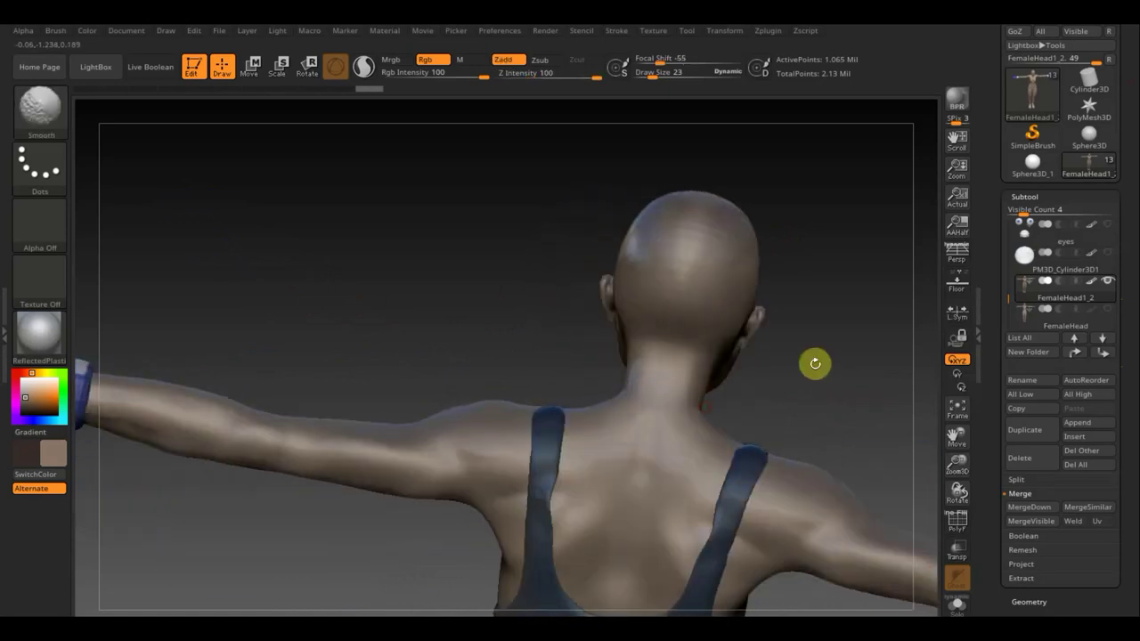
pyautogui.moveTo(815, 363)
pyautogui.mouseDown()
pyautogui.moveTo(687, 341)
pyautogui.moveTo(870, 300)
pyautogui.moveTo(769, 300)
pyautogui.moveTo(772, 265)
pyautogui.moveTo(651, 179)
pyautogui.mouseUp()
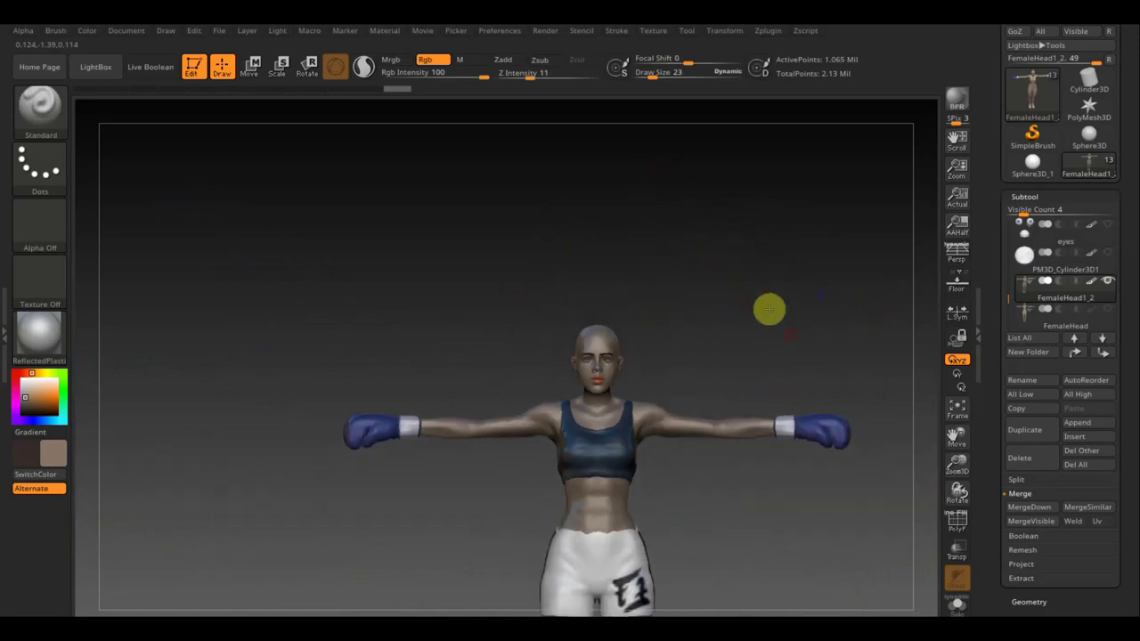
pyautogui.keyDown('alt'); pyautogui.moveTo(768, 309); pyautogui.dragTo(725, 224); pyautogui.keyUp('alt')
pyautogui.moveTo(784, 397)
pyautogui.keyDown('alt'); pyautogui.mouseDown()
pyautogui.moveTo(777, 361)
pyautogui.moveTo(773, 371)
pyautogui.mouseUp(); pyautogui.keyUp('alt')
pyautogui.moveTo(698, 383)
pyautogui.keyDown('alt'); pyautogui.mouseDown()
pyautogui.moveTo(704, 350)
pyautogui.moveTo(667, 439)
pyautogui.mouseUp(); pyautogui.keyUp('alt')
pyautogui.moveTo(707, 540); pyautogui.dragTo(686, 530)
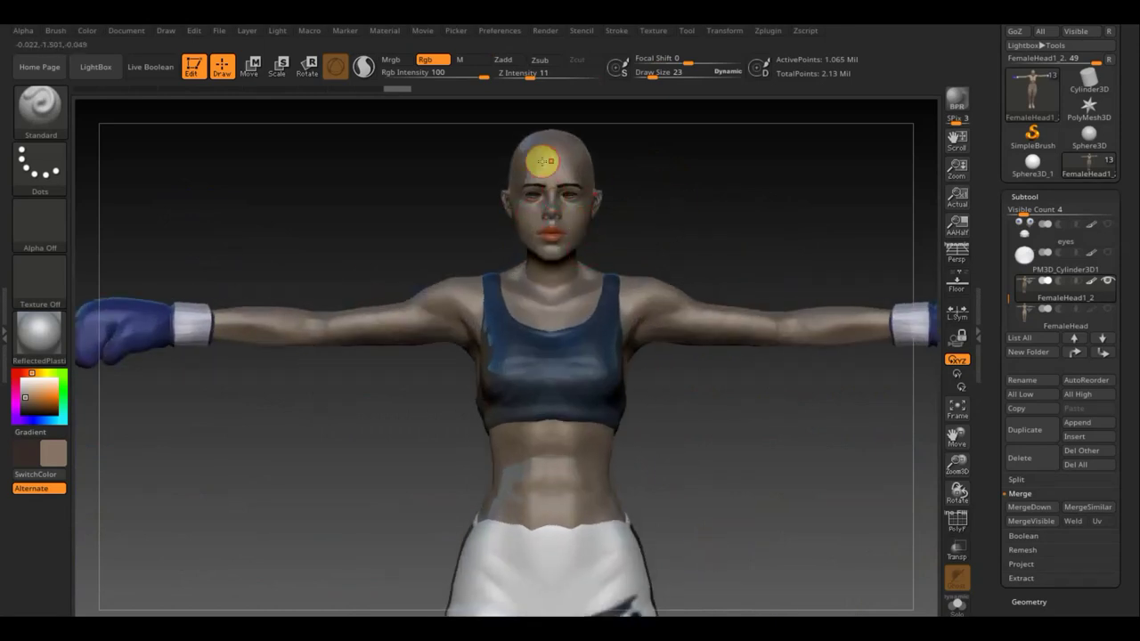
pyautogui.moveTo(651, 178)
pyautogui.mouseDown()
pyautogui.moveTo(682, 183)
pyautogui.moveTo(723, 277)
pyautogui.moveTo(715, 246)
pyautogui.mouseUp()
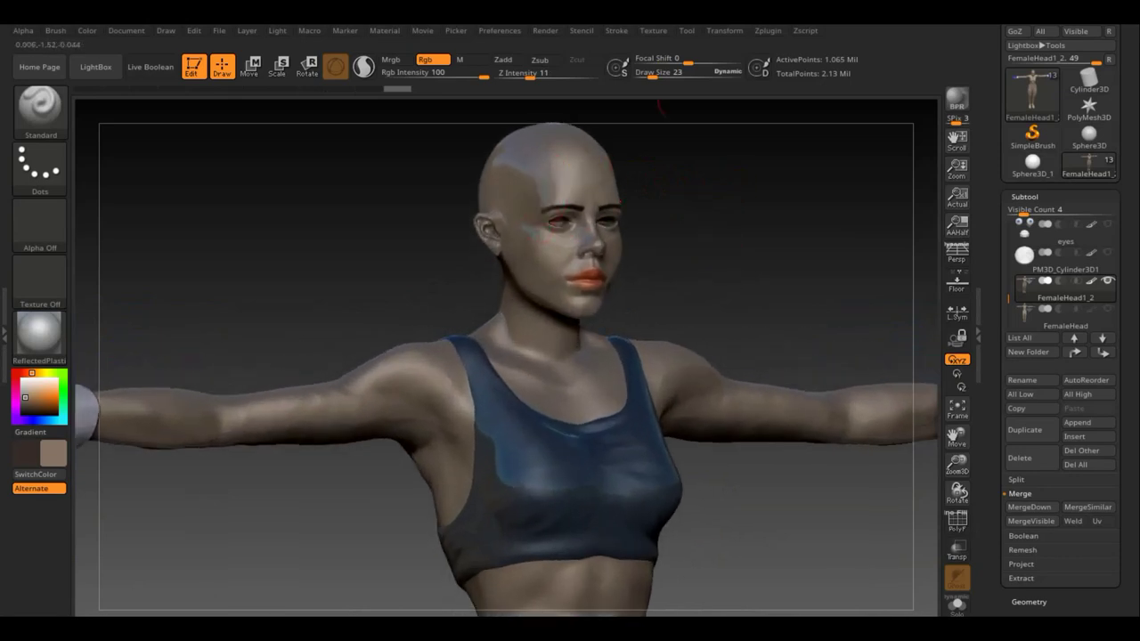
pyautogui.moveTo(656, 73); pyautogui.dragTo(650, 74)
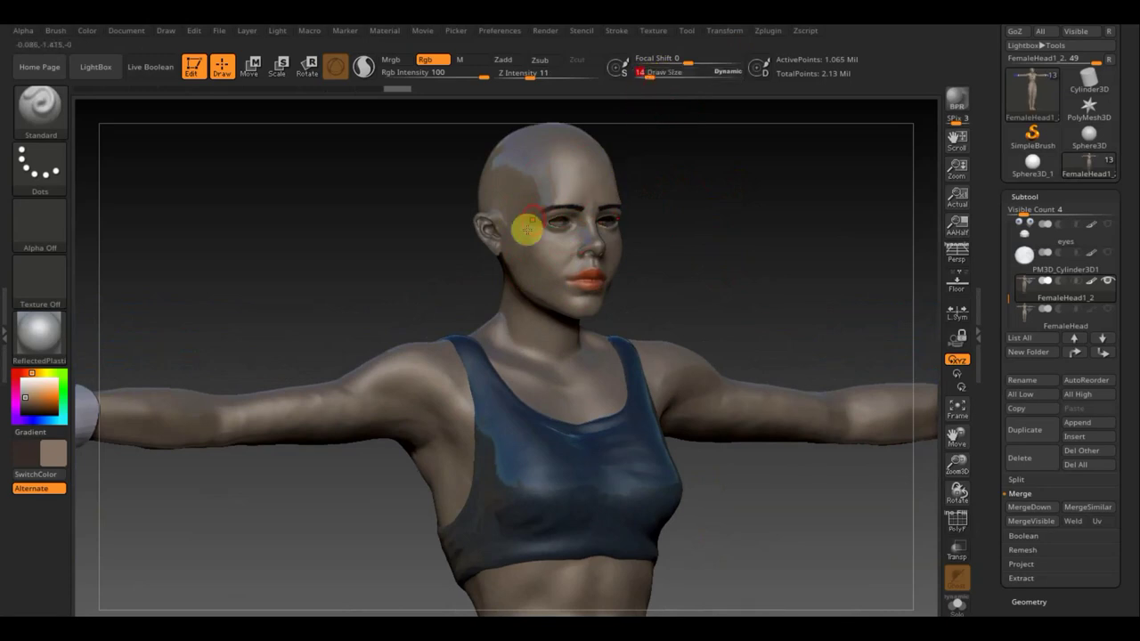
# Paint a mask over the cheeks, ears, eyes and forehead, orbiting the head between strokes
pyautogui.press('ctrl')
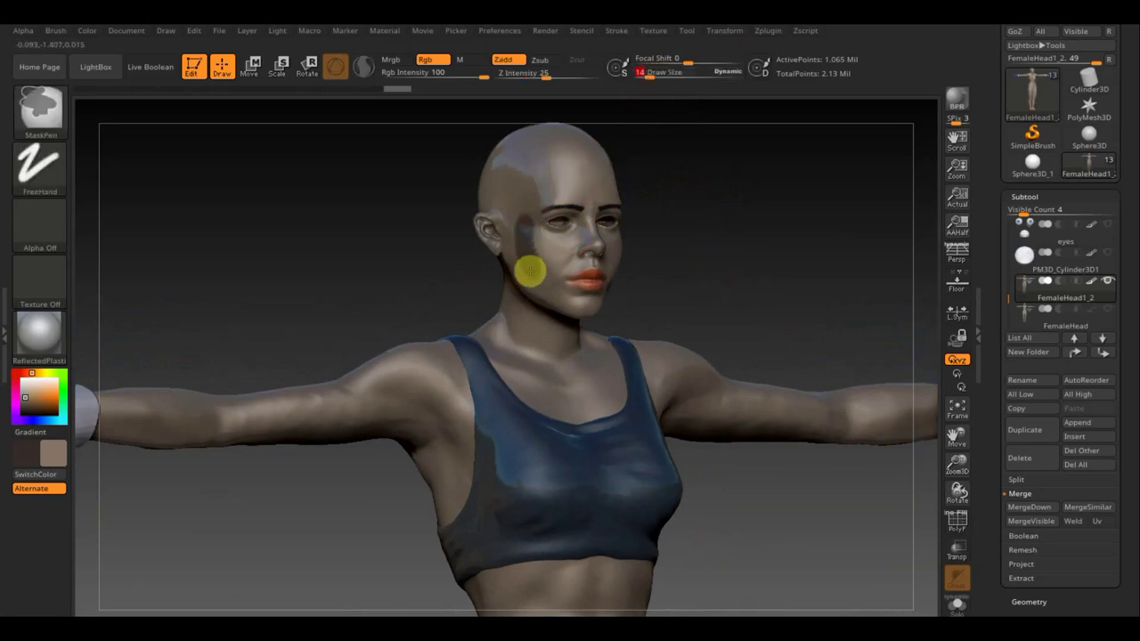
pyautogui.keyDown('ctrl'); pyautogui.moveTo(530, 271); pyautogui.dragTo(497, 219); pyautogui.keyUp('ctrl')
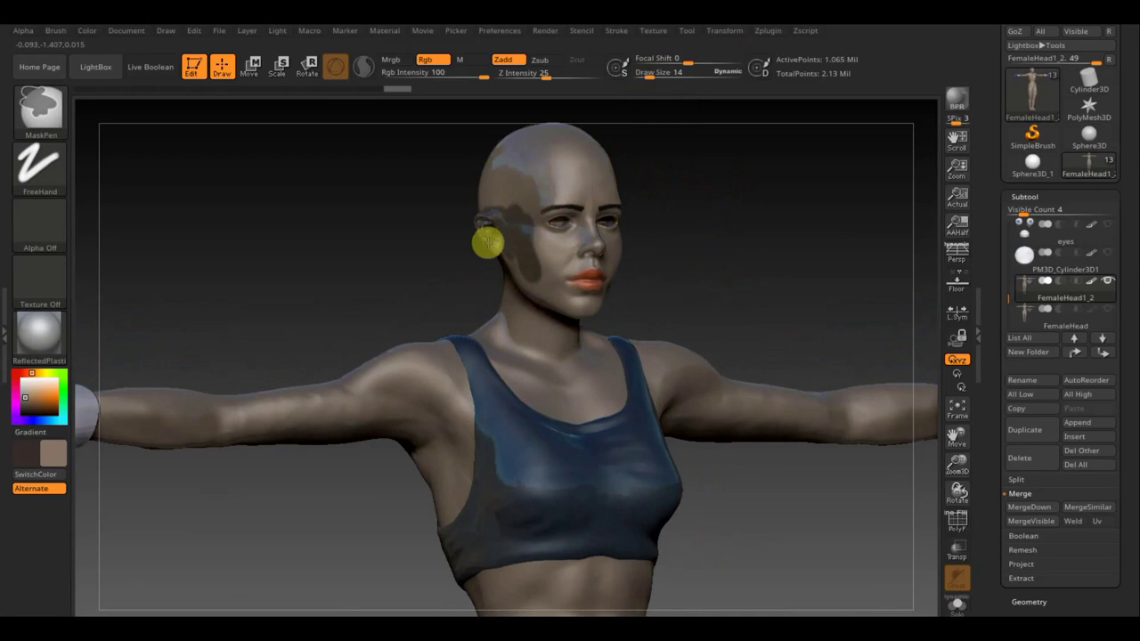
pyautogui.moveTo(415, 228); pyautogui.dragTo(491, 224)
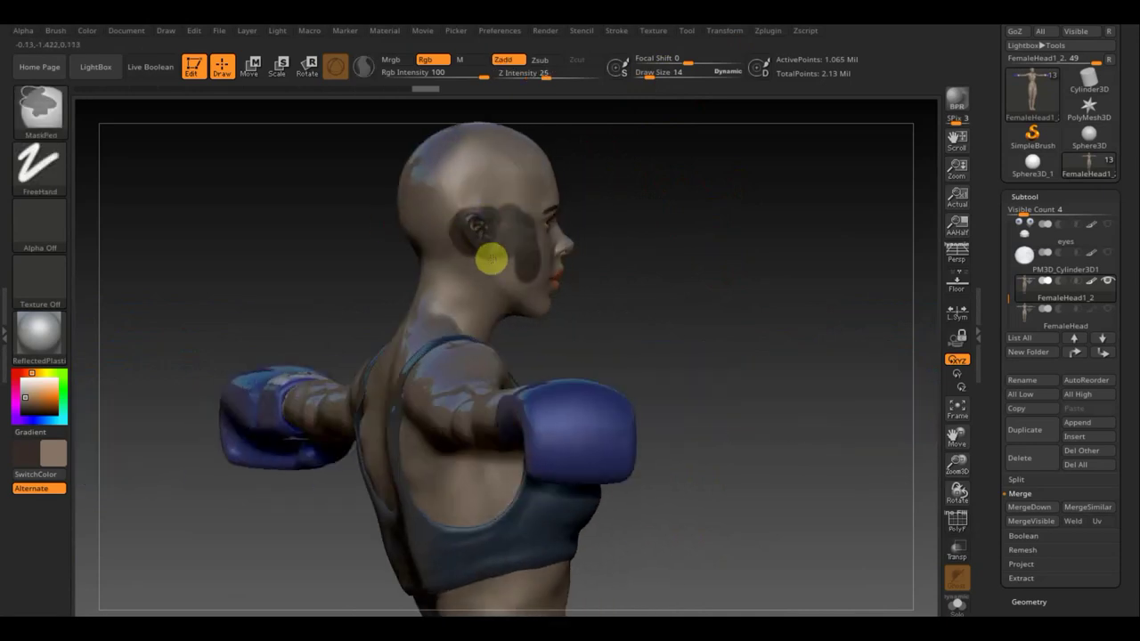
pyautogui.moveTo(656, 308)
pyautogui.mouseDown()
pyautogui.moveTo(585, 254)
pyautogui.moveTo(624, 211)
pyautogui.moveTo(549, 331)
pyautogui.mouseUp()
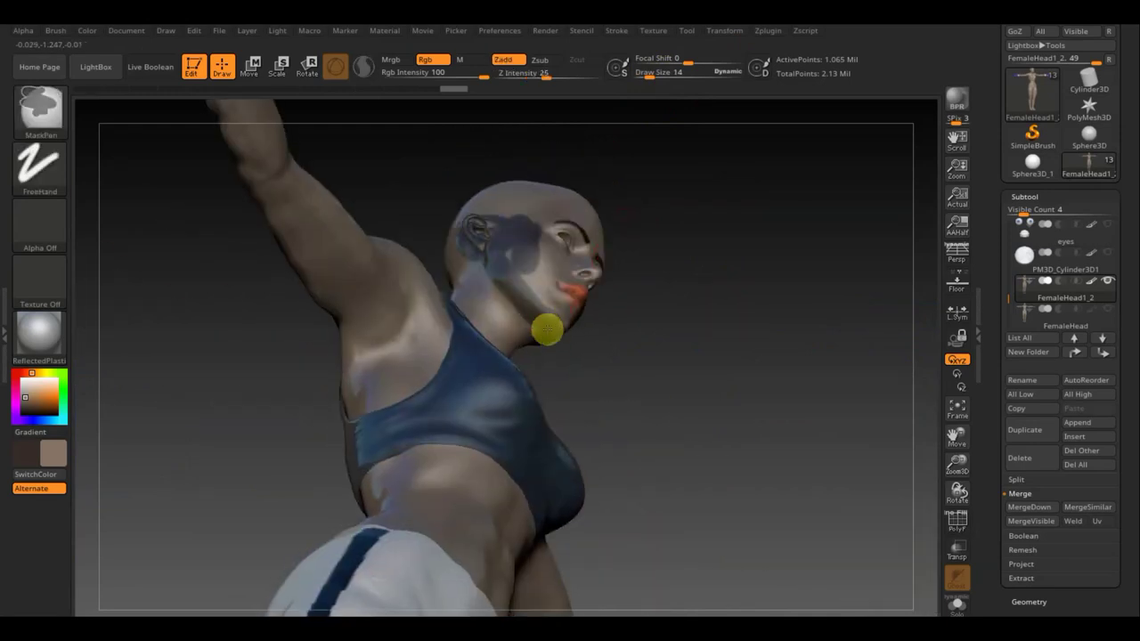
pyautogui.moveTo(519, 251)
pyautogui.mouseDown()
pyautogui.moveTo(558, 236)
pyautogui.moveTo(551, 204)
pyautogui.moveTo(537, 208)
pyautogui.mouseUp()
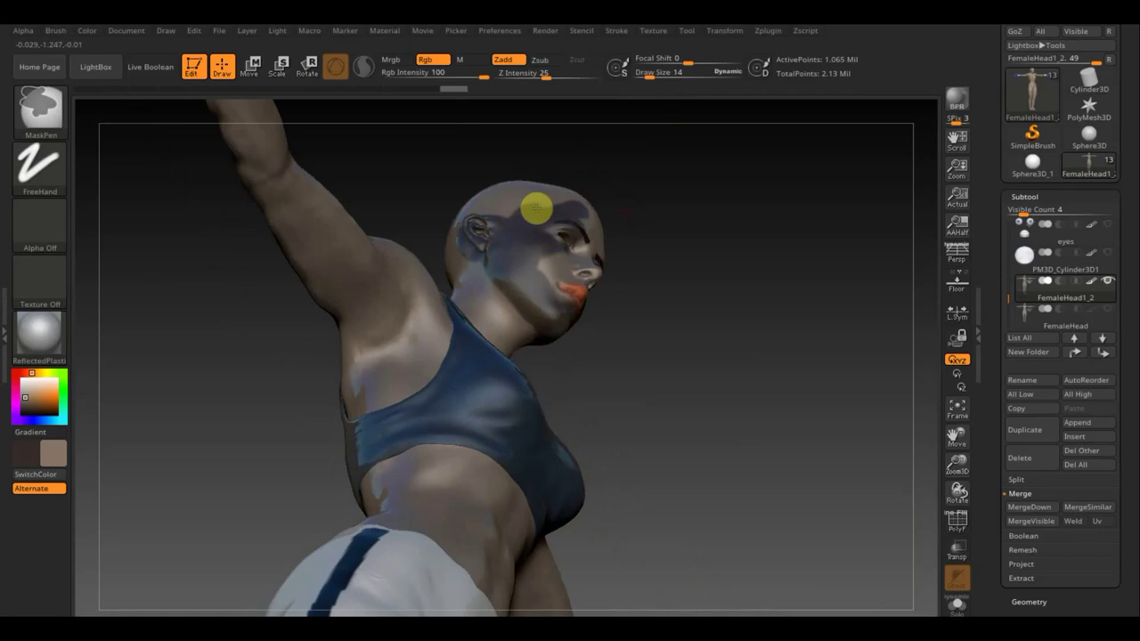
pyautogui.moveTo(677, 232)
pyautogui.mouseDown()
pyautogui.moveTo(618, 234)
pyautogui.moveTo(657, 259)
pyautogui.mouseUp()
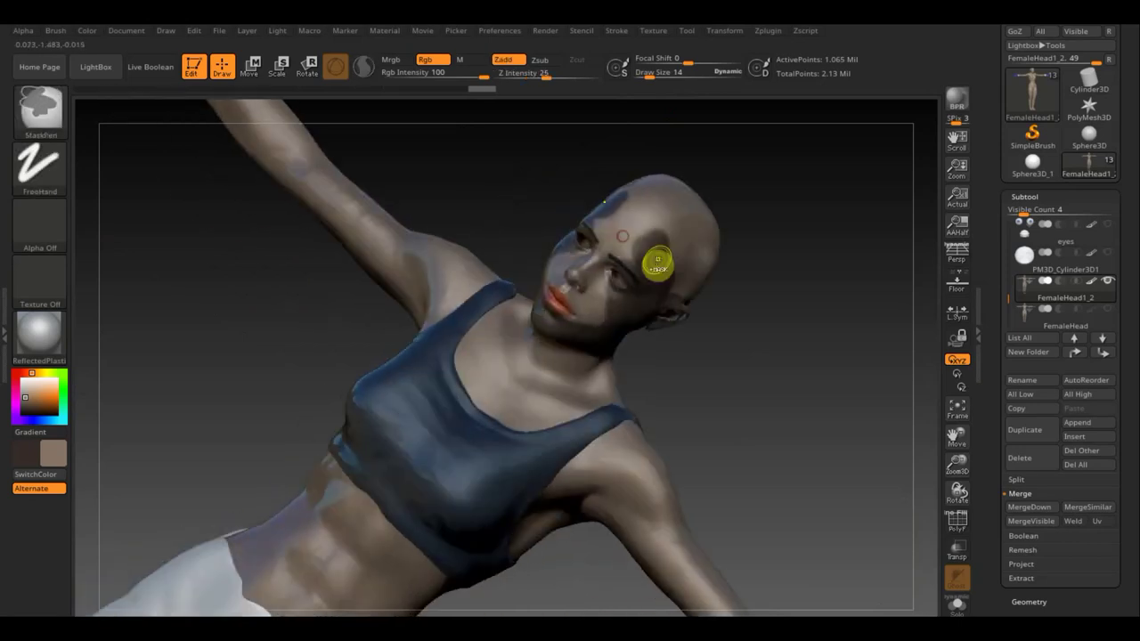
pyautogui.moveTo(639, 216)
pyautogui.mouseDown()
pyautogui.moveTo(636, 255)
pyautogui.moveTo(611, 280)
pyautogui.moveTo(594, 285)
pyautogui.moveTo(562, 257)
pyautogui.moveTo(554, 265)
pyautogui.moveTo(592, 317)
pyautogui.mouseUp()
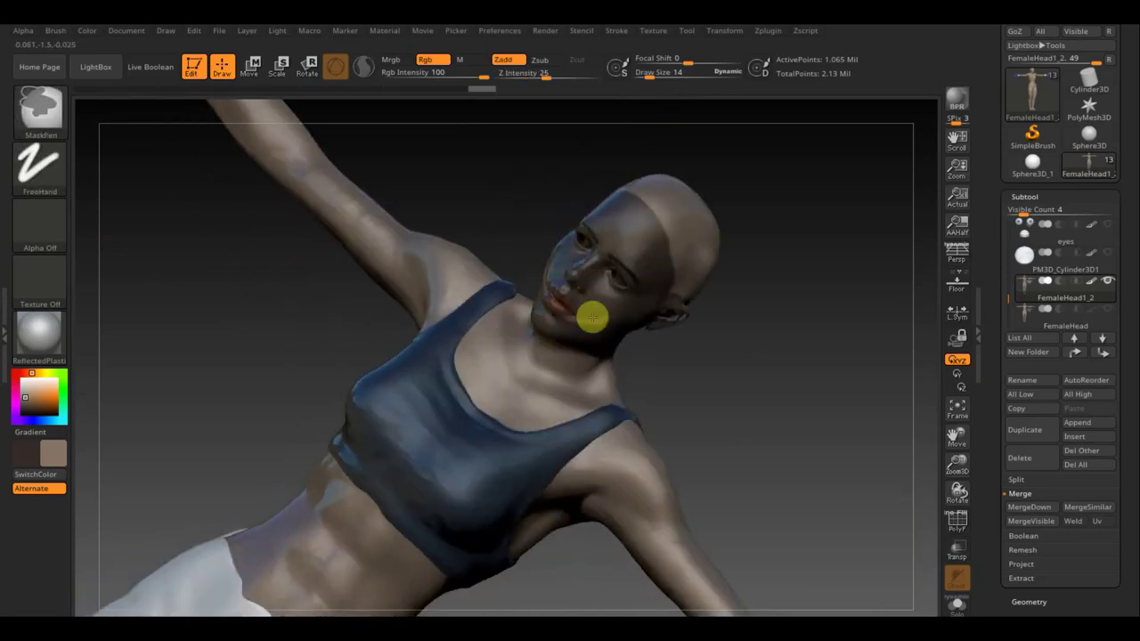
pyautogui.moveTo(758, 384)
pyautogui.mouseDown()
pyautogui.moveTo(719, 249)
pyautogui.moveTo(740, 262)
pyautogui.mouseUp()
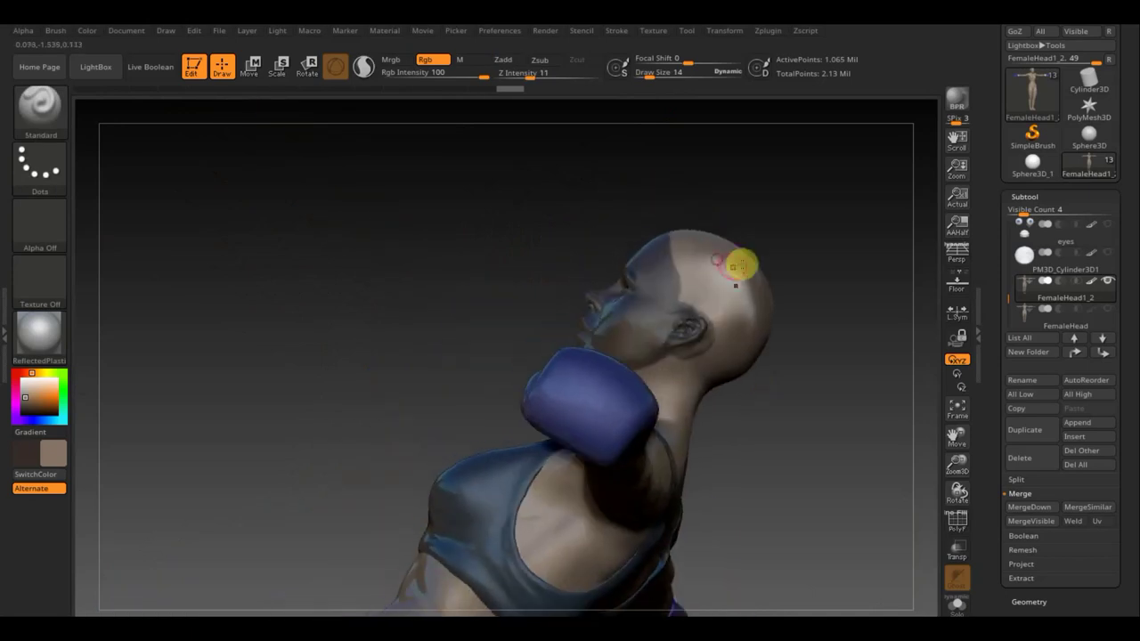
pyautogui.press('ctrl')
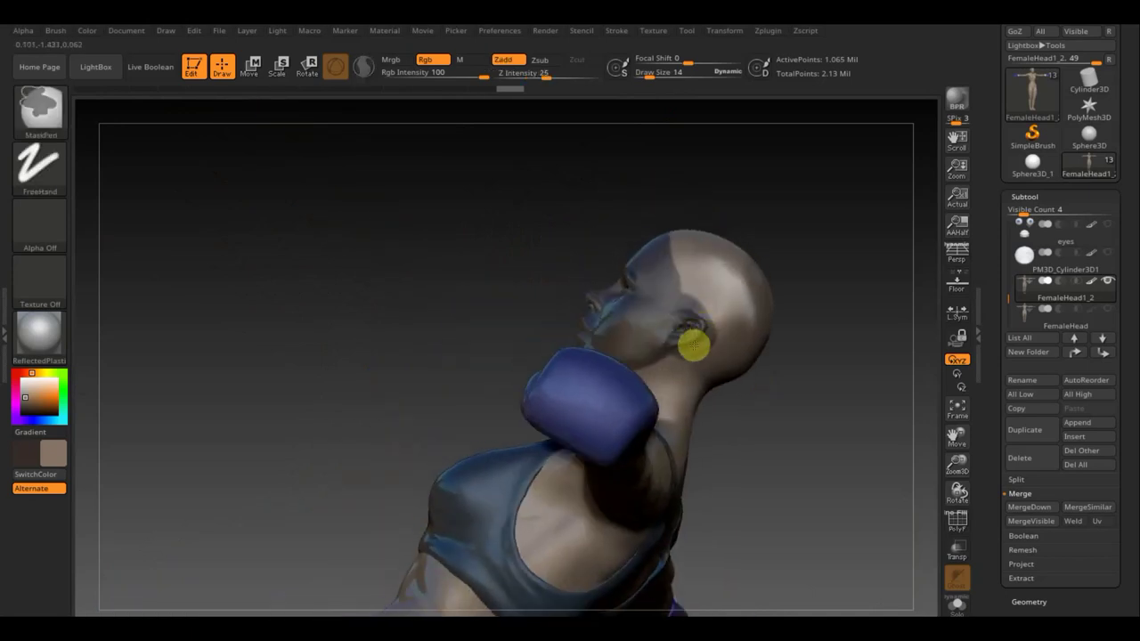
pyautogui.press('ctrl')
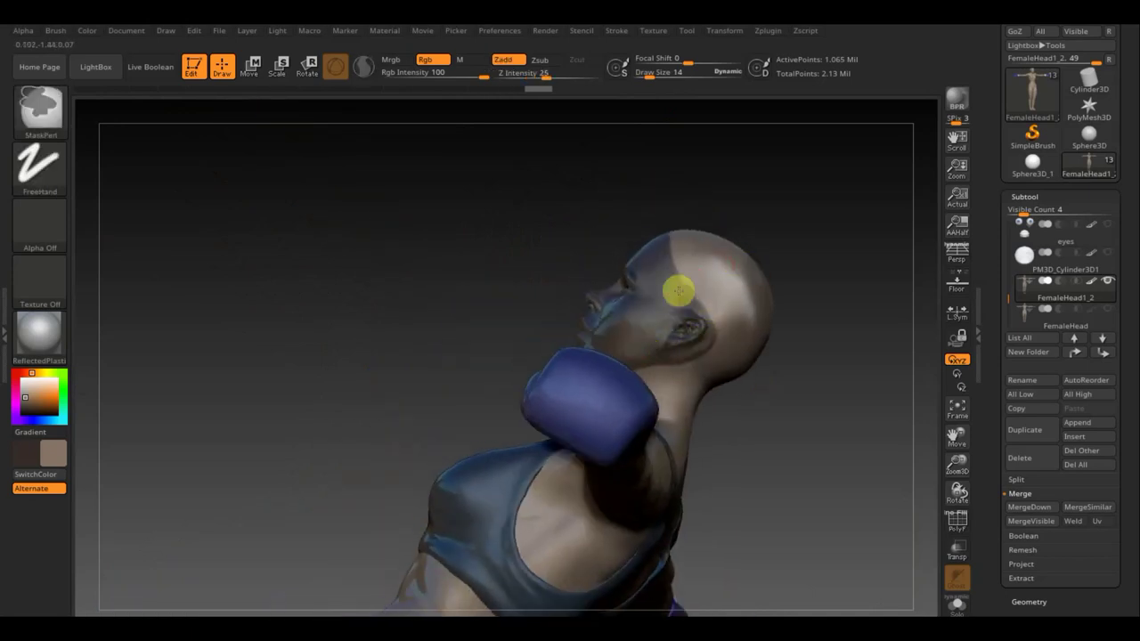
pyautogui.moveTo(754, 202); pyautogui.dragTo(795, 273)
pyautogui.press('ctrl')
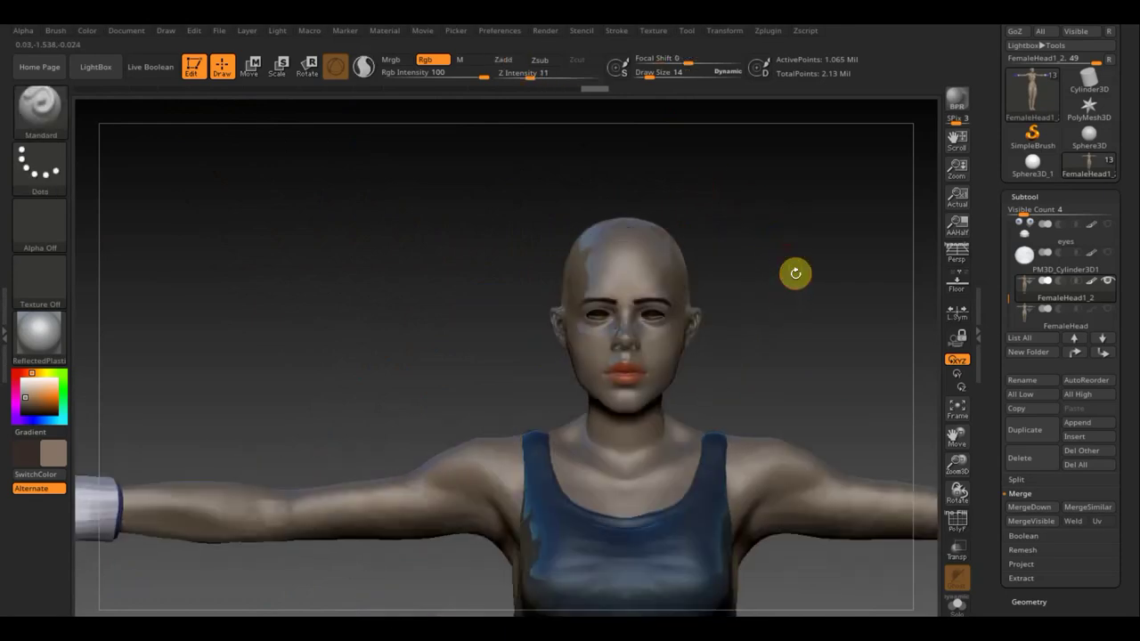
pyautogui.click(957, 523)
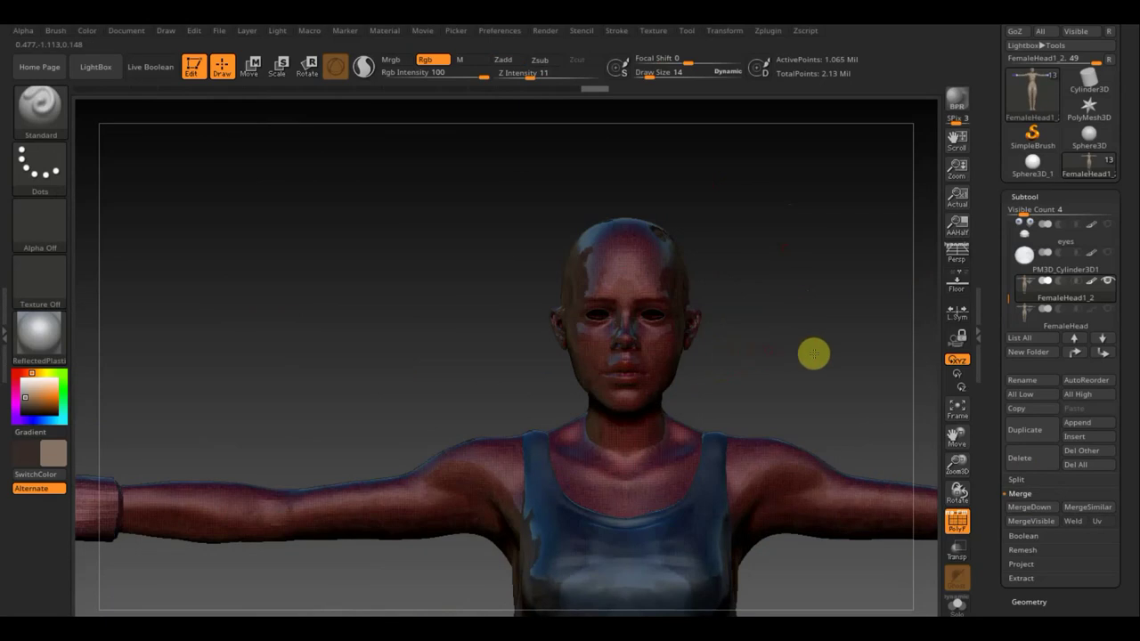
pyautogui.moveTo(813, 353); pyautogui.dragTo(766, 323)
pyautogui.keyDown('ctrl'); pyautogui.keyDown('shift'); pyautogui.click(668, 276); pyautogui.keyUp('shift'); pyautogui.keyUp('ctrl')
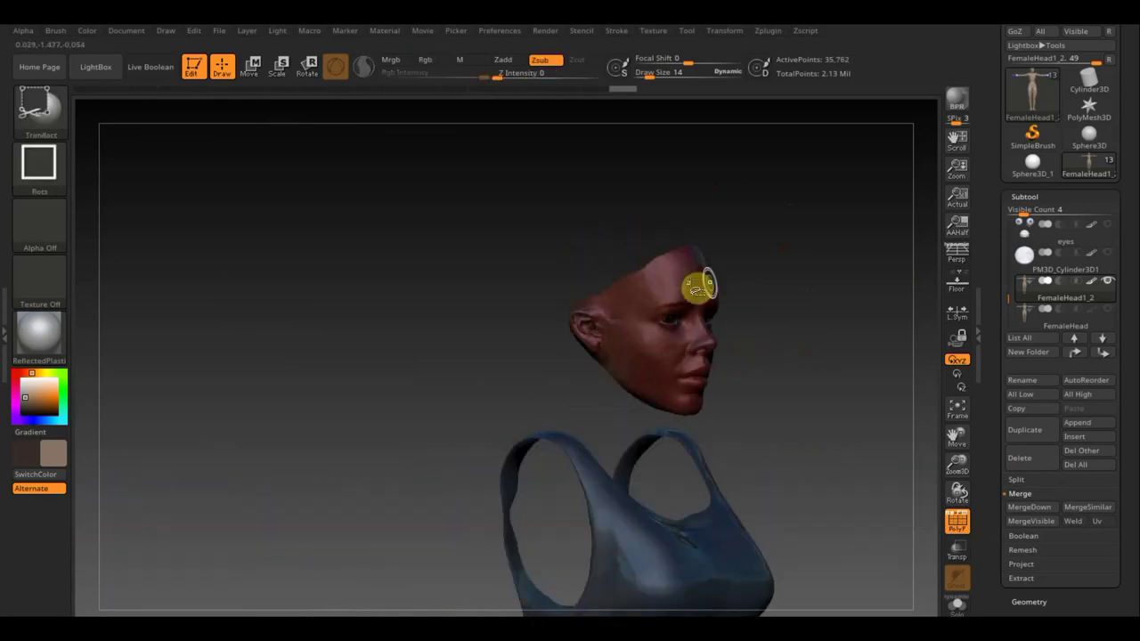
pyautogui.moveTo(699, 286)
pyautogui.mouseDown()
pyautogui.moveTo(814, 303)
pyautogui.moveTo(775, 313)
pyautogui.moveTo(816, 339)
pyautogui.moveTo(804, 357)
pyautogui.mouseUp()
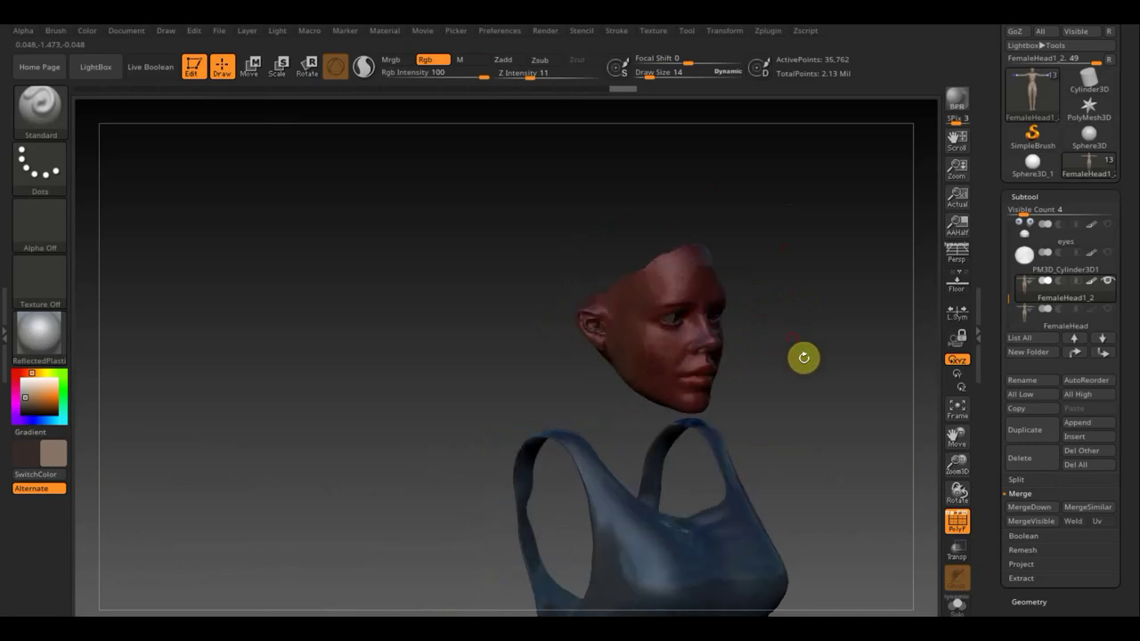
pyautogui.click(957, 527)
pyautogui.moveTo(832, 392)
pyautogui.keyDown('shift'); pyautogui.mouseDown()
pyautogui.moveTo(724, 315)
pyautogui.moveTo(649, 181)
pyautogui.moveTo(654, 161)
pyautogui.mouseUp(); pyautogui.keyUp('shift')
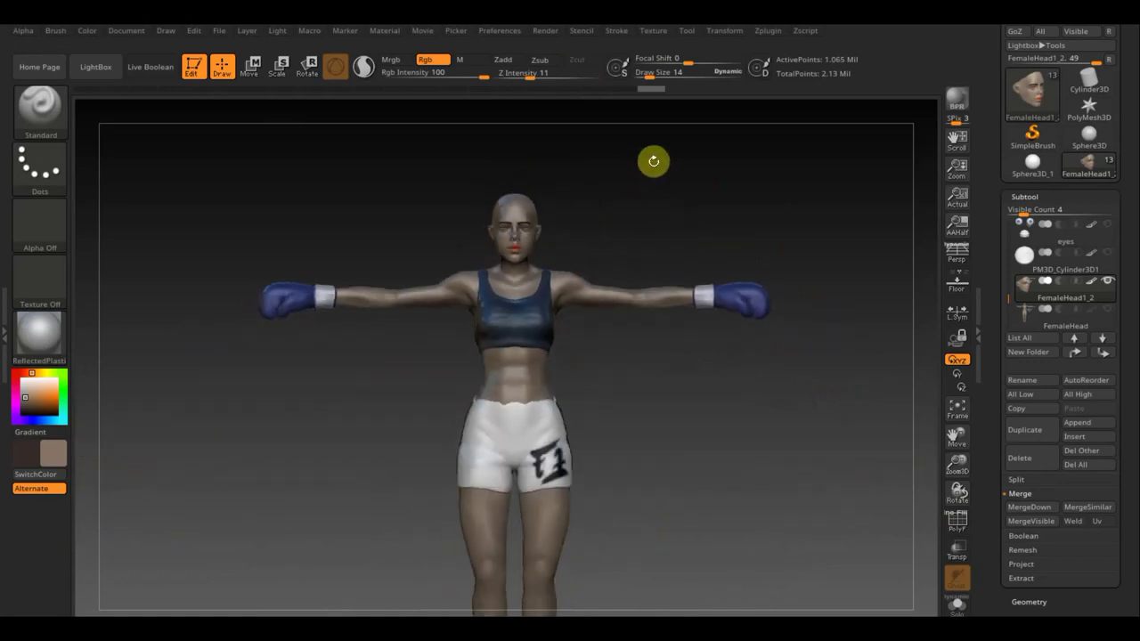
# Rectangle-hide the face, dropping to 1.030 million active points, then turn on PolyF and frame the whole figure
pyautogui.hotkey('ctrl', 'shift')
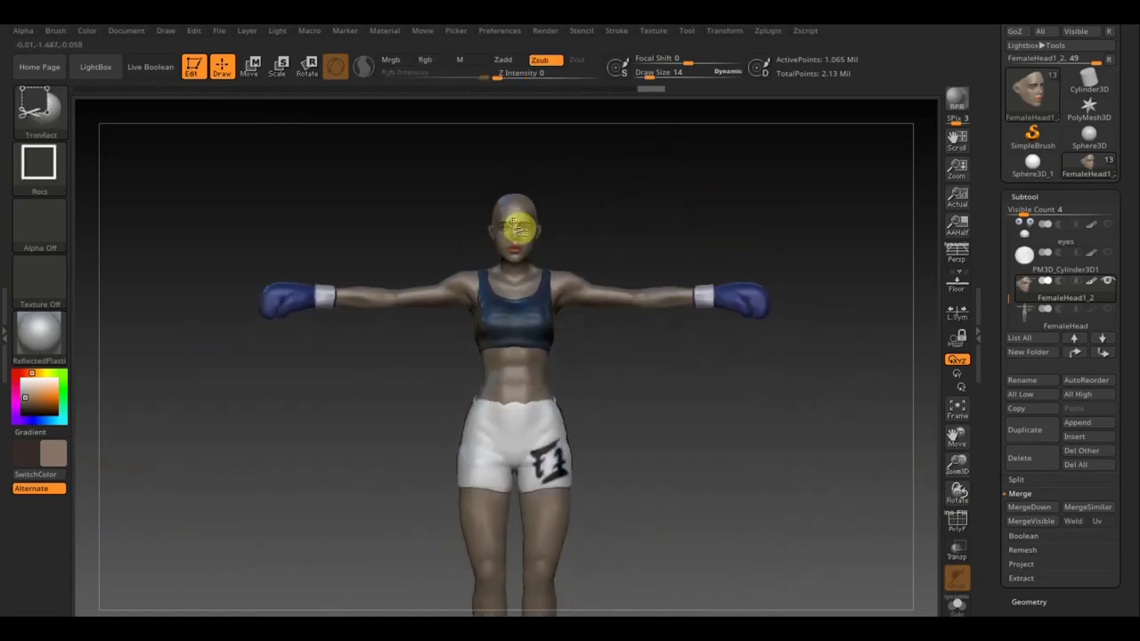
pyautogui.moveTo(441, 291)
pyautogui.keyDown('ctrl'); pyautogui.keyDown('shift'); pyautogui.mouseDown()
pyautogui.moveTo(565, 204)
pyautogui.moveTo(603, 236)
pyautogui.moveTo(618, 223)
pyautogui.moveTo(674, 237)
pyautogui.moveTo(722, 390)
pyautogui.moveTo(710, 348)
pyautogui.moveTo(712, 365)
pyautogui.mouseUp(); pyautogui.keyUp('shift'); pyautogui.keyUp('ctrl')
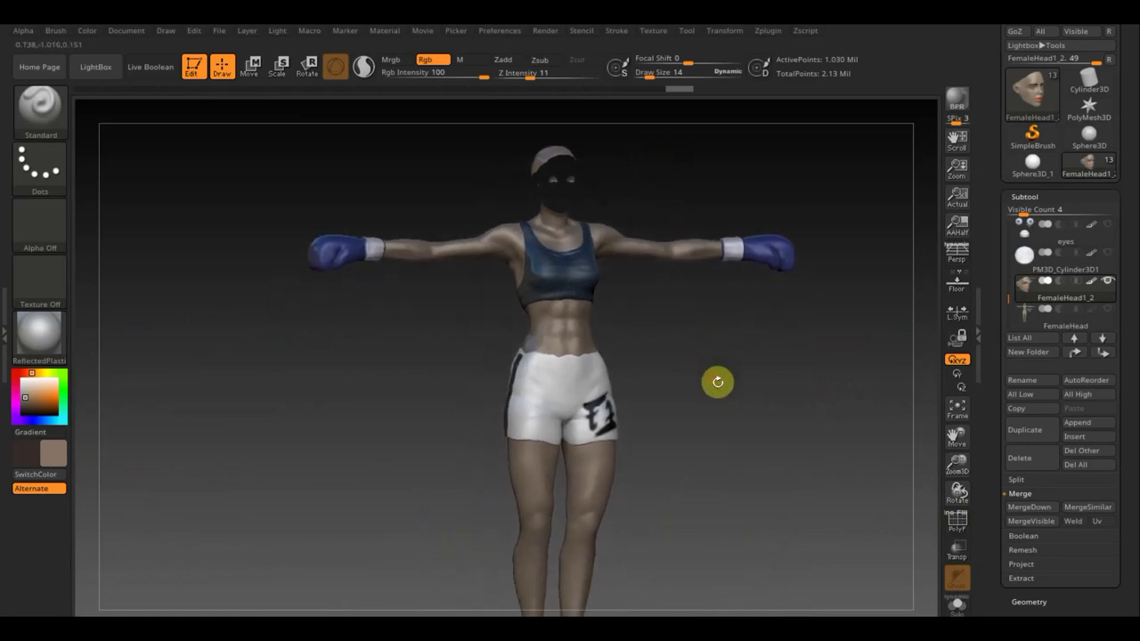
pyautogui.click(955, 526)
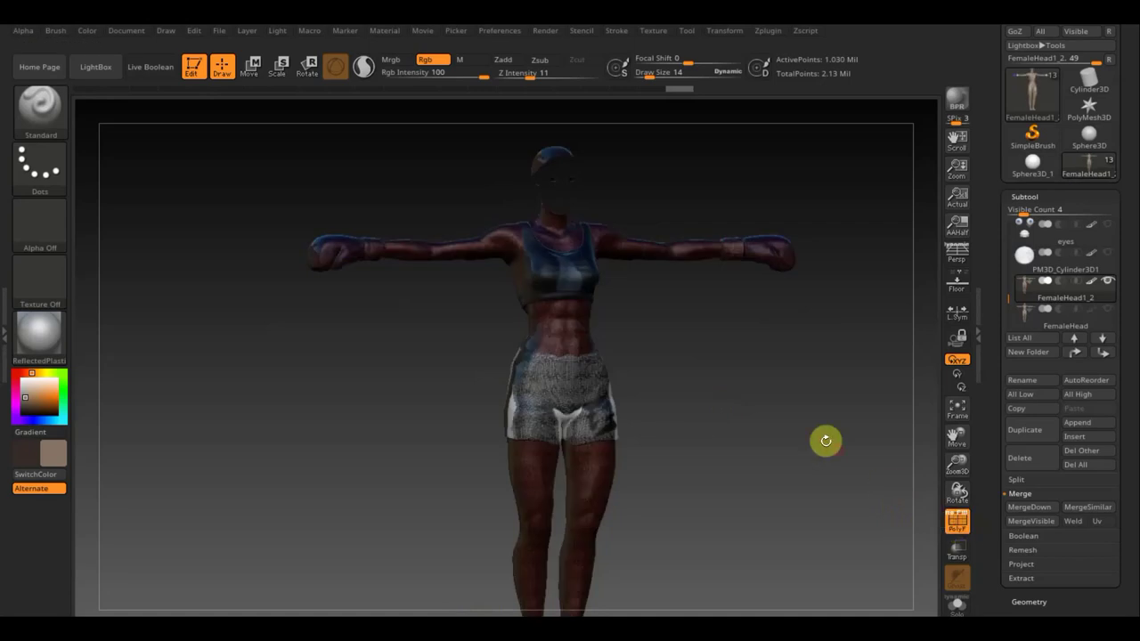
pyautogui.moveTo(733, 401)
pyautogui.keyDown('alt'); pyautogui.mouseDown()
pyautogui.moveTo(743, 455)
pyautogui.moveTo(707, 384)
pyautogui.mouseUp(); pyautogui.keyUp('alt')
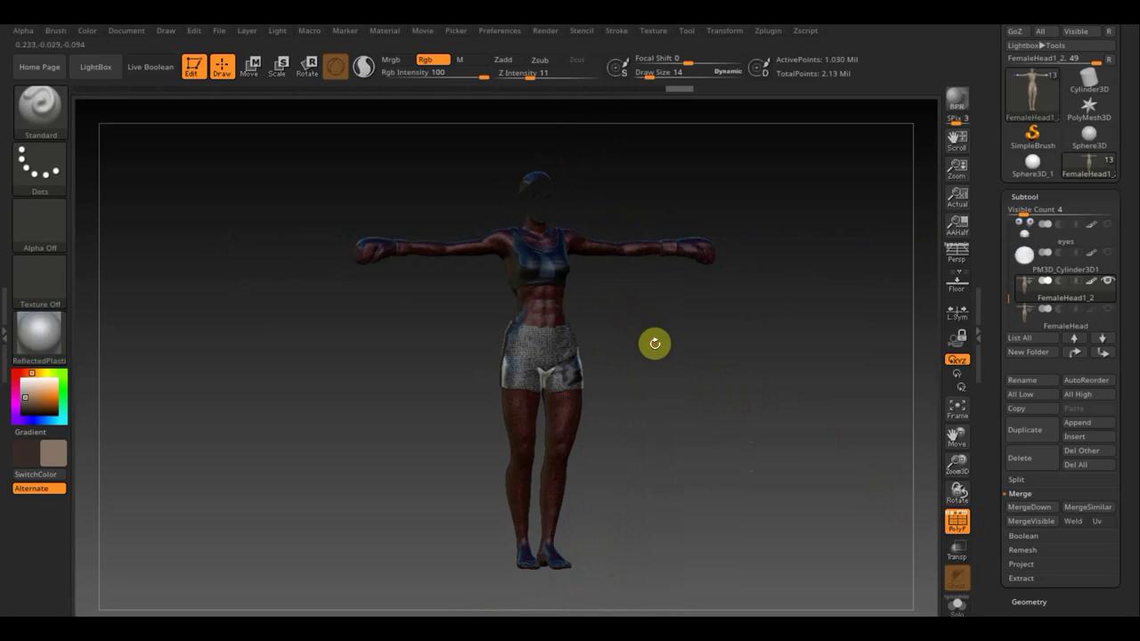
pyautogui.moveTo(671, 361); pyautogui.dragTo(664, 372)
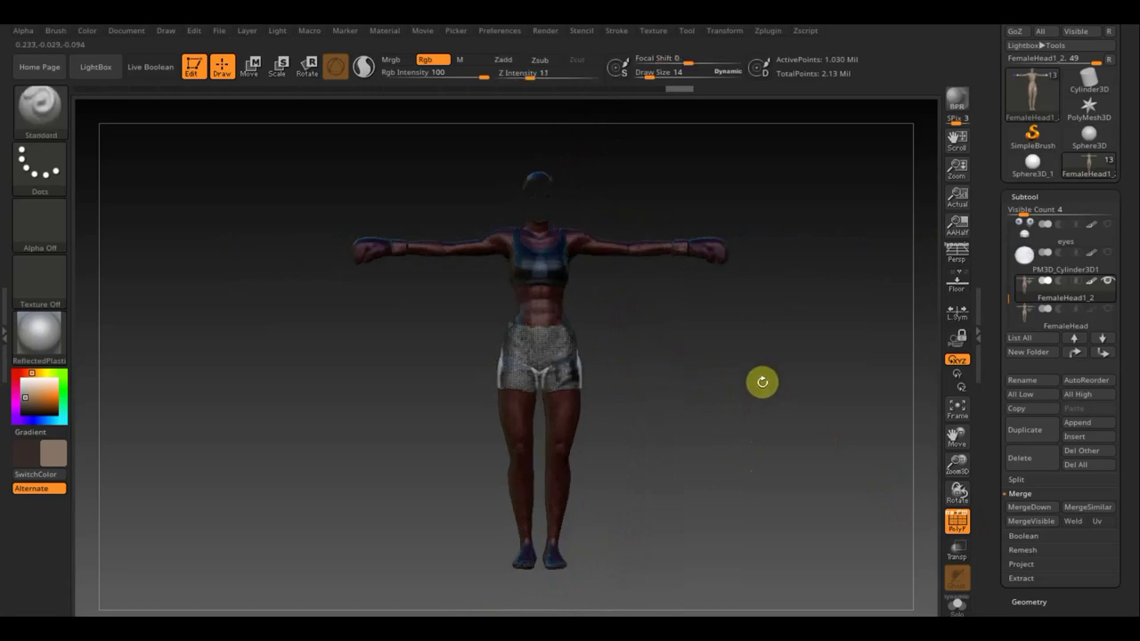
# Run ZRemesher on the visible body with Target Polygons Count 5 and Adapt on
pyautogui.click(1029, 601)
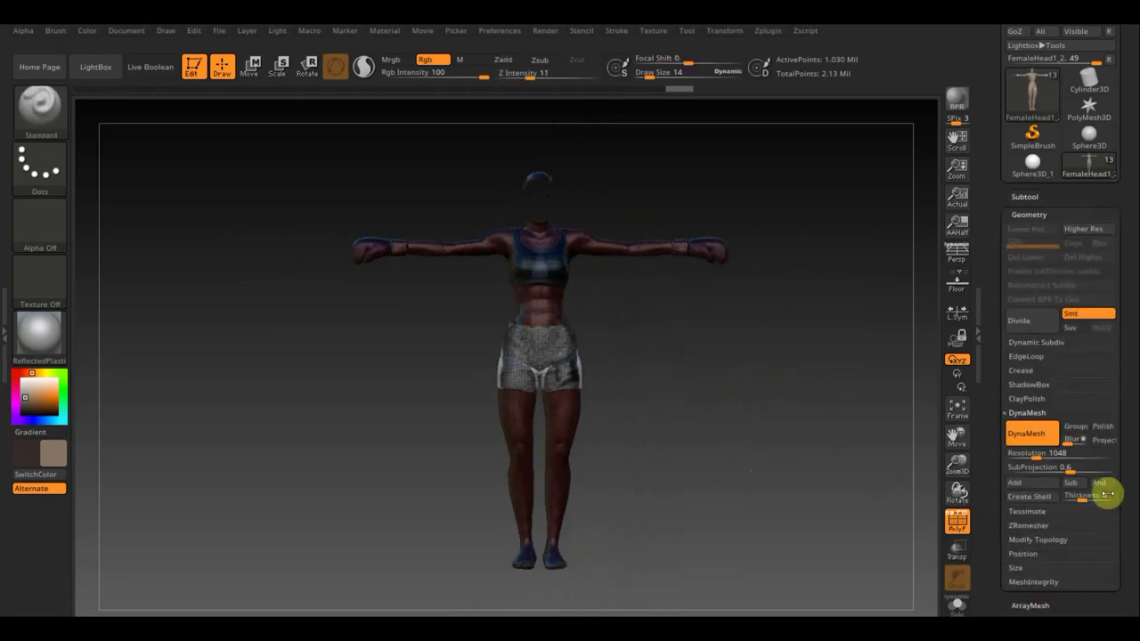
pyautogui.click(1037, 525)
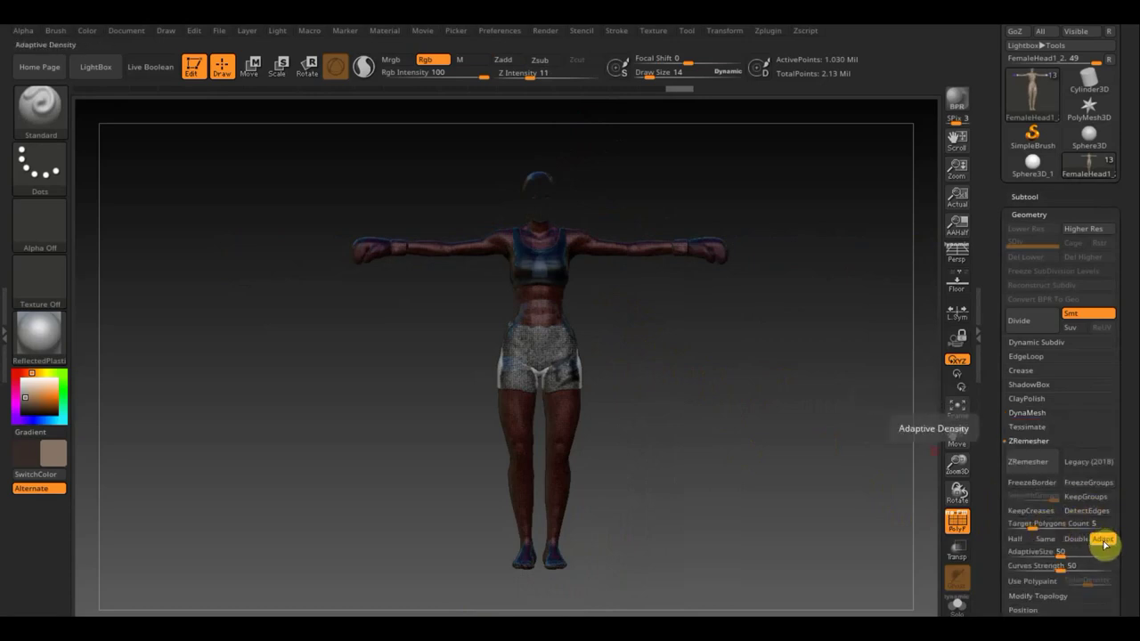
pyautogui.click(1031, 527)
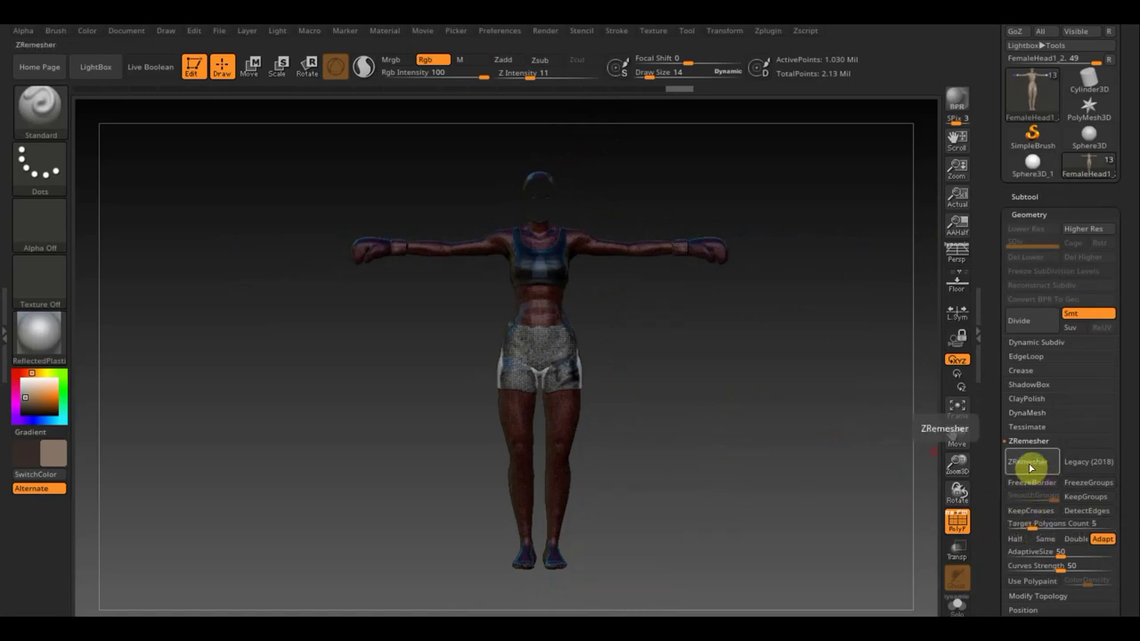
pyautogui.click(1104, 541)
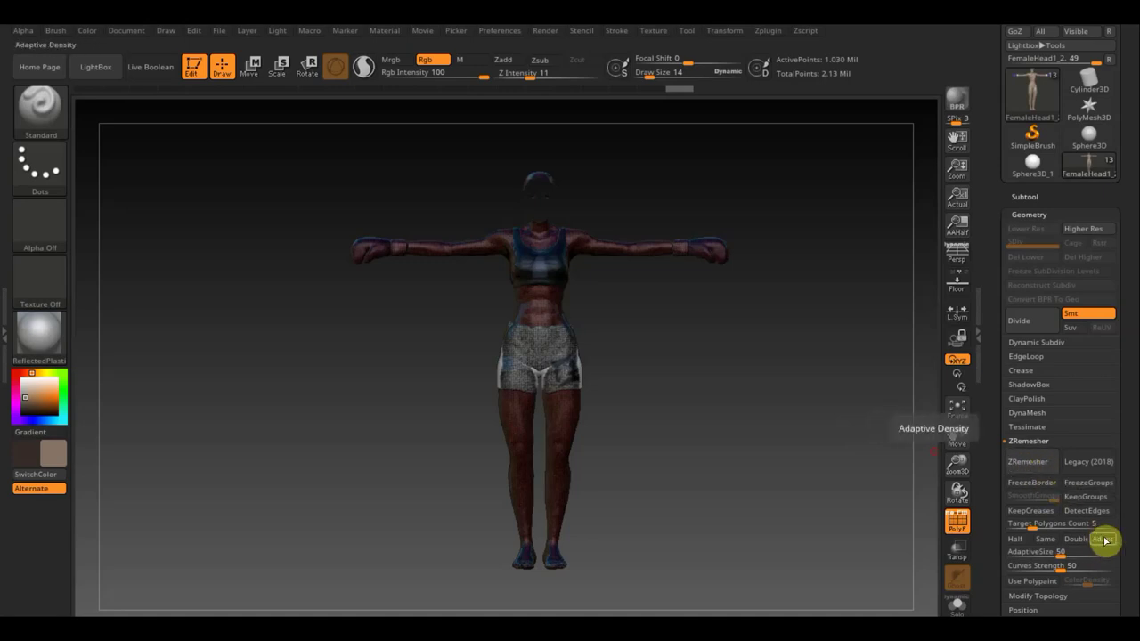
pyautogui.click(1102, 539)
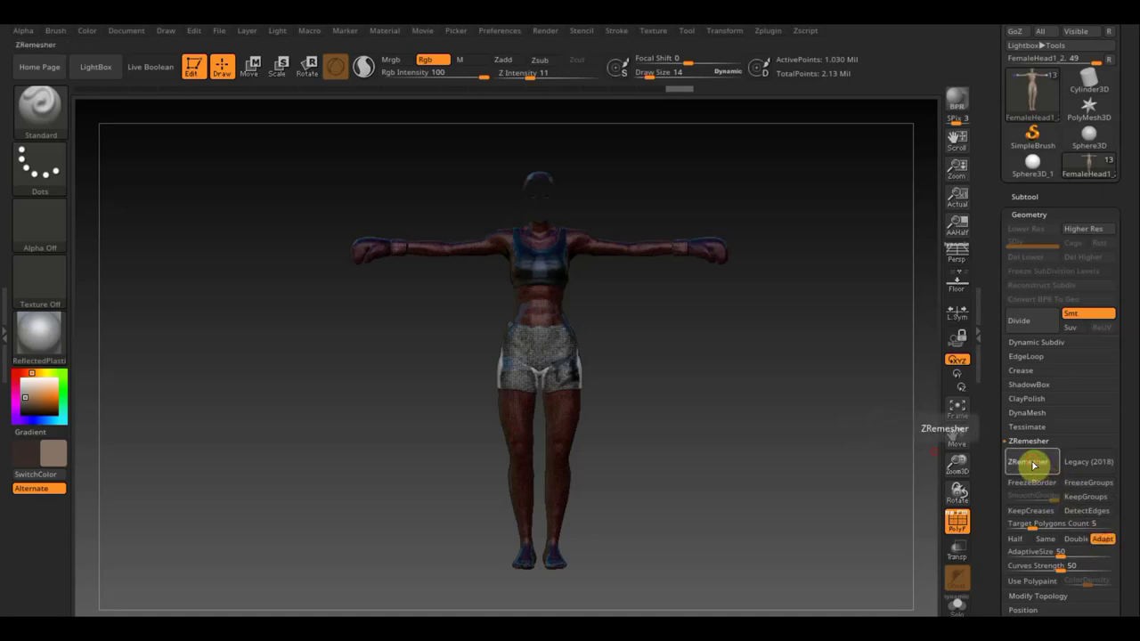
pyautogui.click(1034, 464)
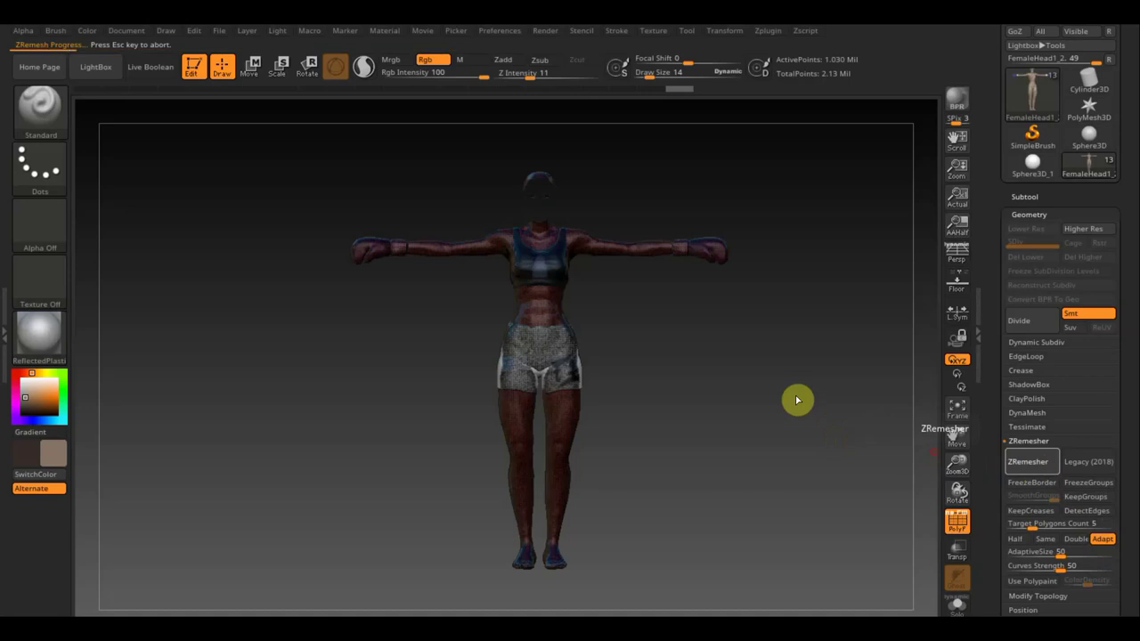
# Inspect the 53,477-point quad result from the side, then undo it and unhide the whole head
pyautogui.moveTo(798, 400)
pyautogui.keyDown('alt'); pyautogui.mouseDown()
pyautogui.moveTo(855, 460)
pyautogui.moveTo(685, 478)
pyautogui.mouseUp(); pyautogui.keyUp('alt')
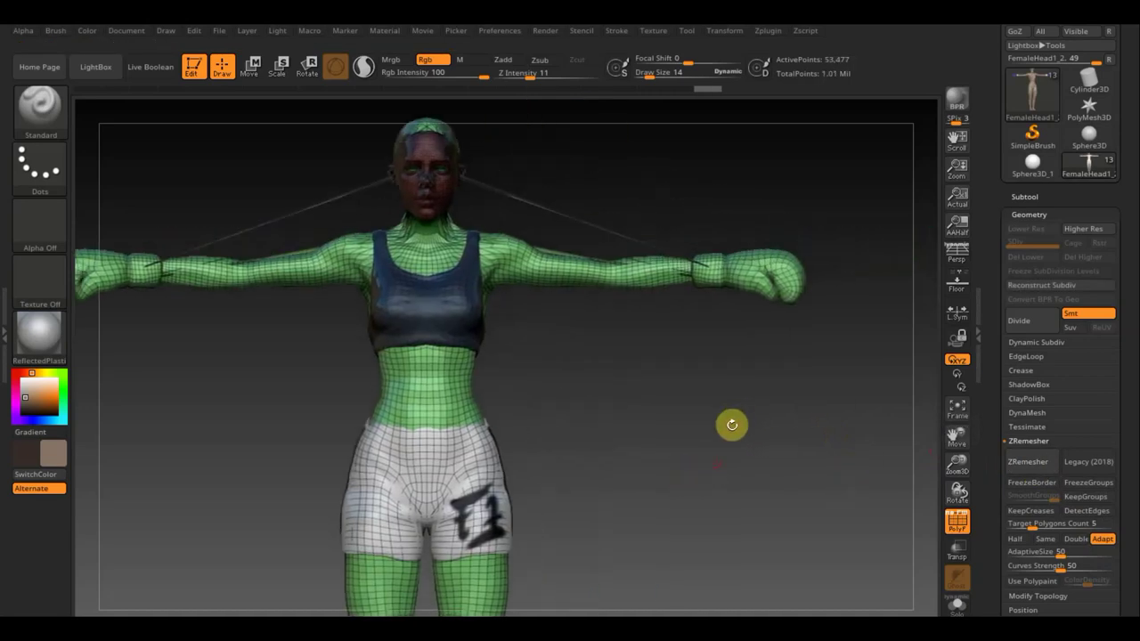
pyautogui.moveTo(732, 425)
pyautogui.mouseDown()
pyautogui.moveTo(789, 450)
pyautogui.moveTo(753, 450)
pyautogui.moveTo(738, 443)
pyautogui.moveTo(758, 427)
pyautogui.moveTo(796, 448)
pyautogui.moveTo(801, 493)
pyautogui.moveTo(710, 377)
pyautogui.moveTo(743, 472)
pyautogui.moveTo(781, 504)
pyautogui.moveTo(750, 539)
pyautogui.moveTo(733, 539)
pyautogui.mouseUp()
pyautogui.moveTo(733, 198)
pyautogui.mouseDown()
pyautogui.moveTo(748, 199)
pyautogui.moveTo(407, 223)
pyautogui.mouseUp()
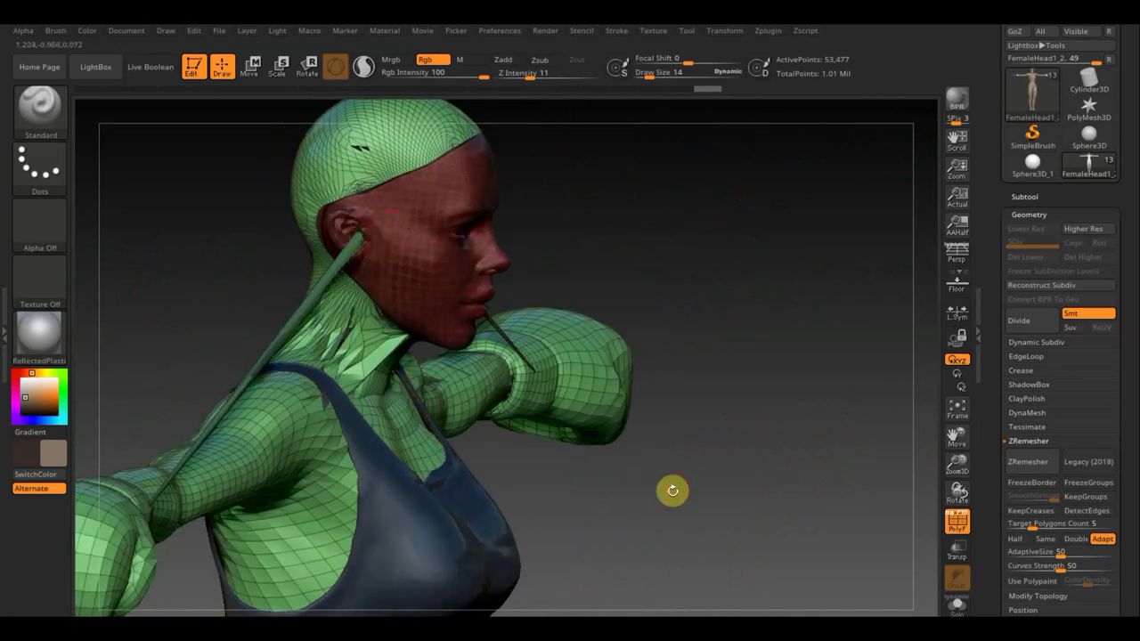
pyautogui.moveTo(673, 489)
pyautogui.keyDown('alt'); pyautogui.mouseDown()
pyautogui.moveTo(657, 419)
pyautogui.moveTo(631, 425)
pyautogui.moveTo(613, 461)
pyautogui.moveTo(734, 337)
pyautogui.mouseUp(); pyautogui.keyUp('alt')
pyautogui.press('ctrl')
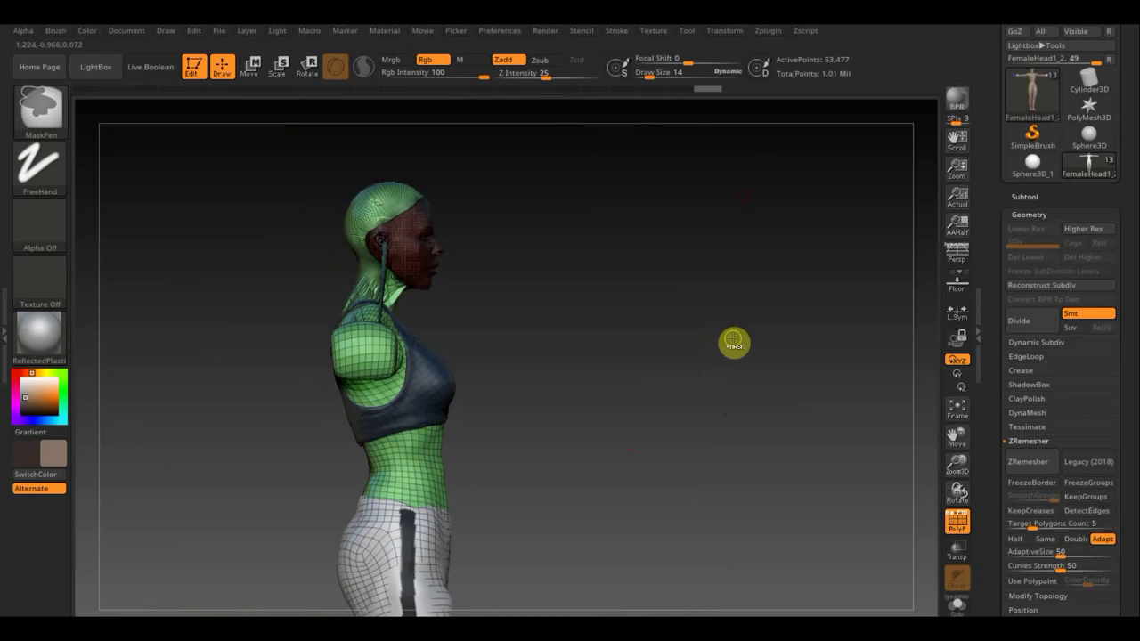
pyautogui.keyDown('ctrl'); pyautogui.click(734, 342); pyautogui.keyUp('ctrl')
pyautogui.keyDown('ctrl'); pyautogui.keyDown('shift'); pyautogui.click(734, 336); pyautogui.keyUp('shift'); pyautogui.keyUp('ctrl')
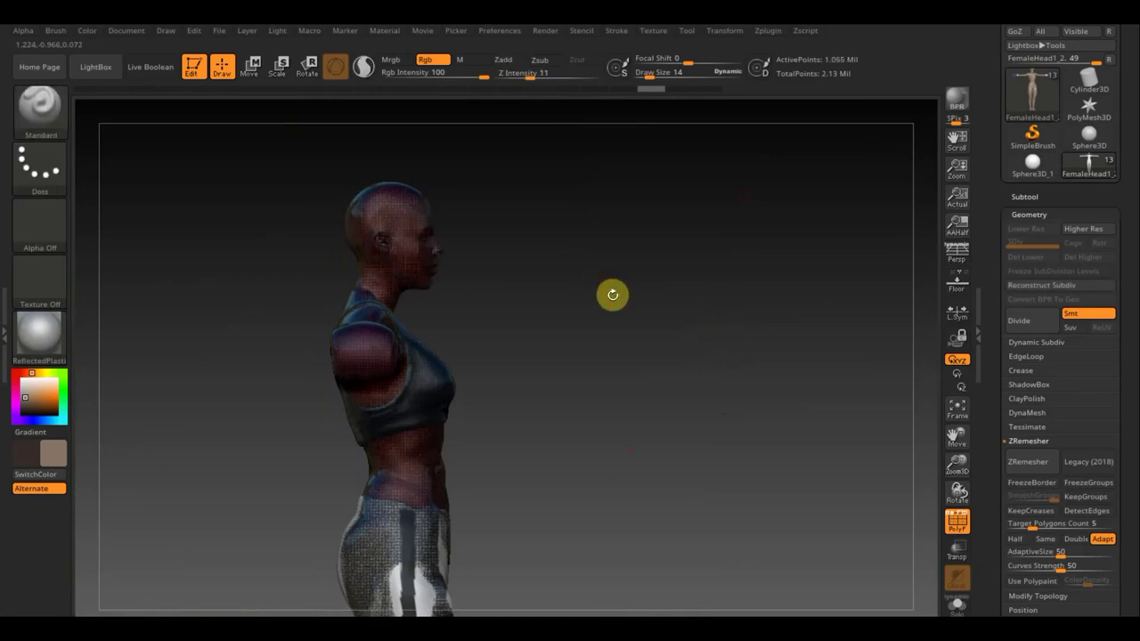
# Turn off the PolyF wireframe and zoom in on the head in a three-quarter view
pyautogui.moveTo(658, 341); pyautogui.dragTo(622, 344)
pyautogui.click(957, 523)
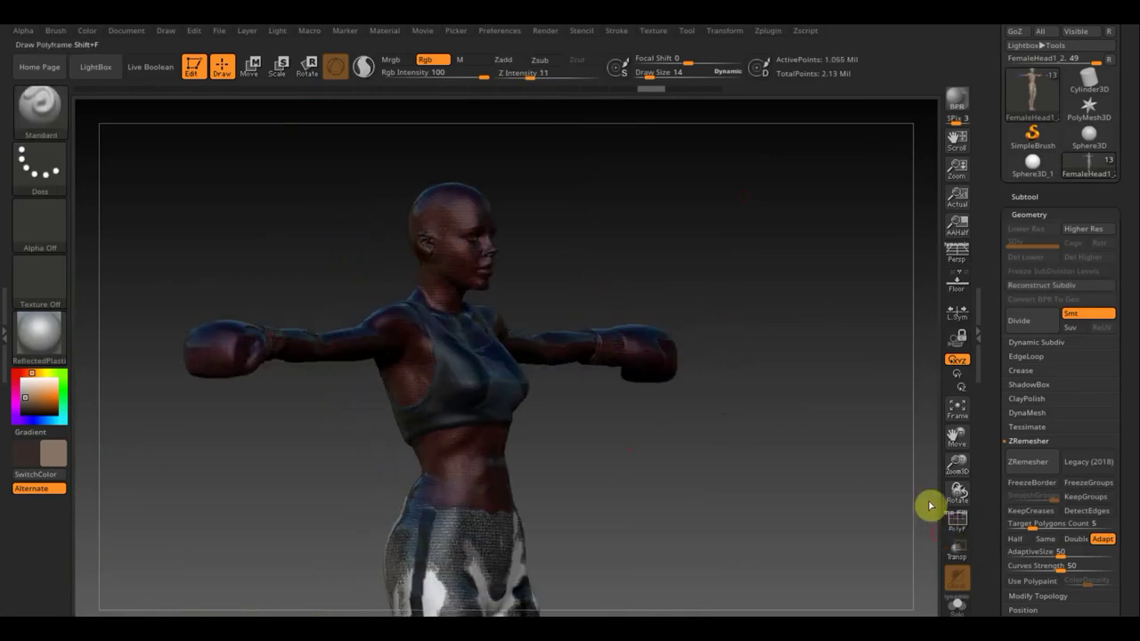
pyautogui.keyDown('alt'); pyautogui.moveTo(743, 369); pyautogui.dragTo(765, 422); pyautogui.keyUp('alt')
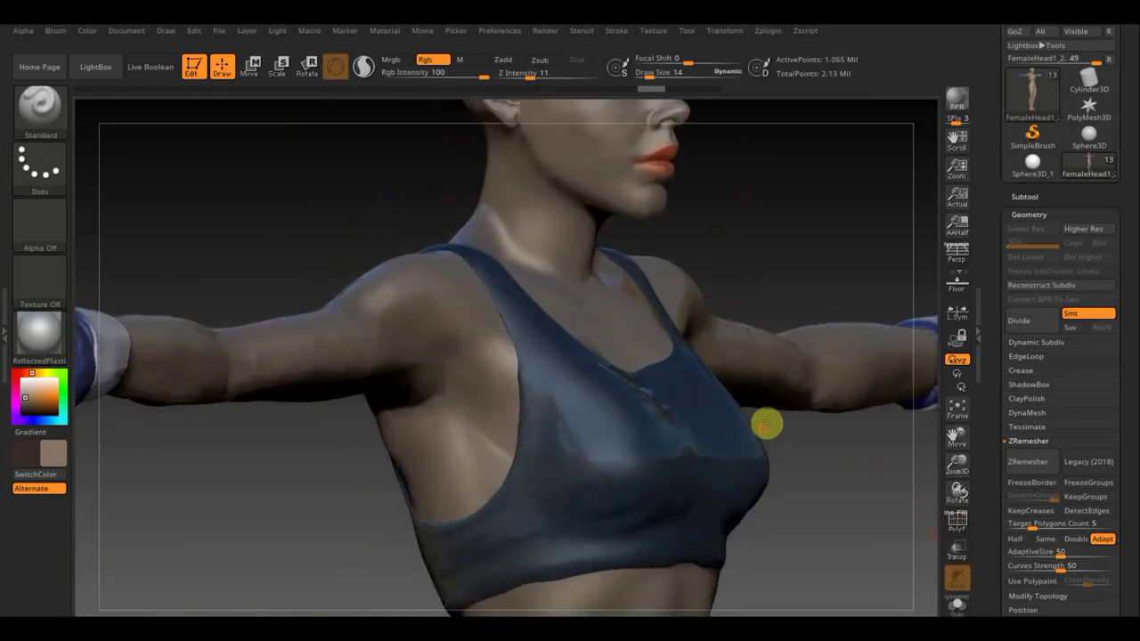
pyautogui.moveTo(722, 315)
pyautogui.keyDown('alt'); pyautogui.mouseDown()
pyautogui.moveTo(698, 392)
pyautogui.moveTo(725, 389)
pyautogui.moveTo(386, 335)
pyautogui.mouseUp(); pyautogui.keyUp('alt')
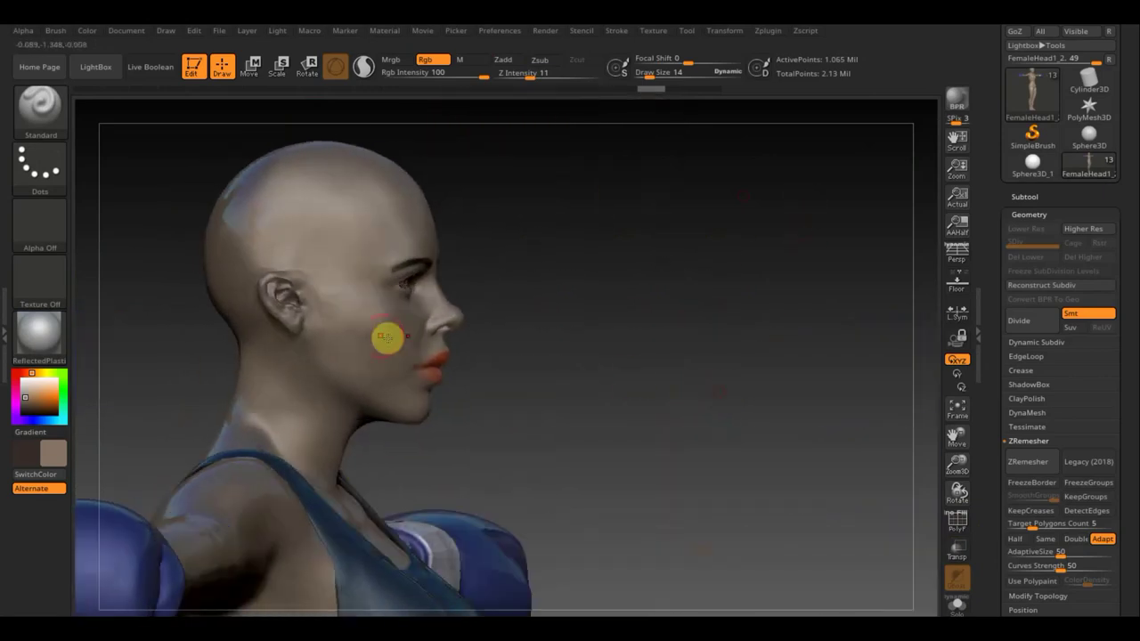
# Mask the face from the ears forward, invert the mask, and polygroup the masked face
pyautogui.press('b')
pyautogui.press('s')
pyautogui.press('t')
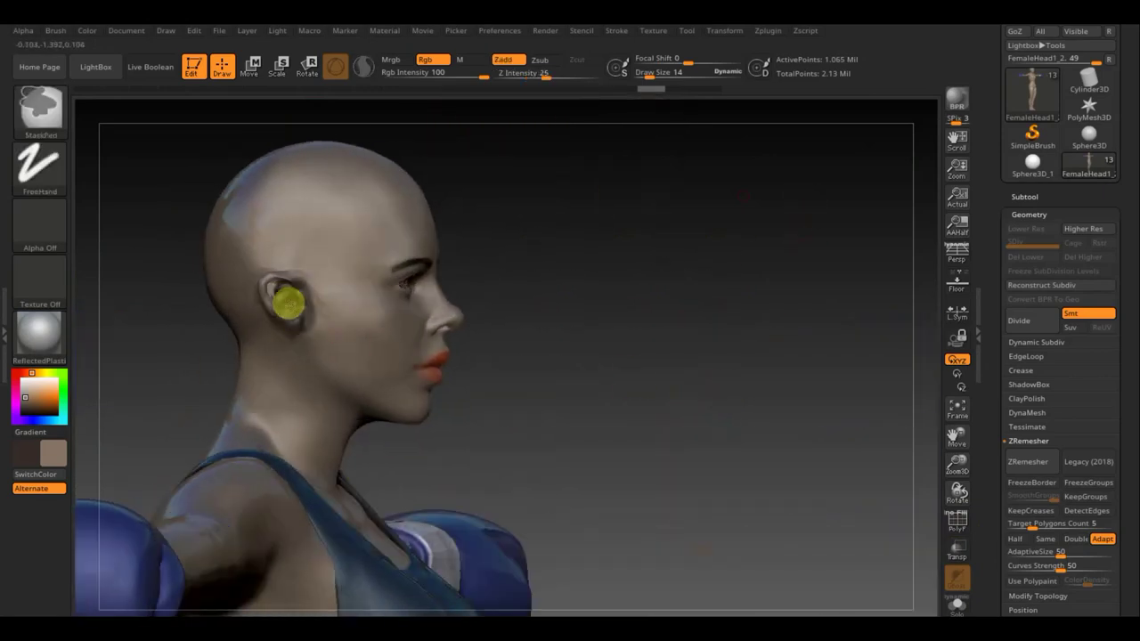
pyautogui.moveTo(275, 325)
pyautogui.keyDown('ctrl'); pyautogui.mouseDown()
pyautogui.moveTo(261, 285)
pyautogui.moveTo(257, 318)
pyautogui.moveTo(264, 270)
pyautogui.moveTo(318, 336)
pyautogui.moveTo(273, 326)
pyautogui.moveTo(377, 419)
pyautogui.moveTo(440, 420)
pyautogui.moveTo(383, 394)
pyautogui.moveTo(428, 366)
pyautogui.moveTo(401, 359)
pyautogui.moveTo(415, 277)
pyautogui.moveTo(401, 376)
pyautogui.moveTo(353, 381)
pyautogui.moveTo(312, 288)
pyautogui.moveTo(351, 241)
pyautogui.moveTo(424, 193)
pyautogui.moveTo(313, 238)
pyautogui.moveTo(415, 237)
pyautogui.moveTo(351, 277)
pyautogui.moveTo(522, 275)
pyautogui.moveTo(526, 295)
pyautogui.moveTo(341, 257)
pyautogui.moveTo(405, 301)
pyautogui.mouseUp(); pyautogui.keyUp('ctrl')
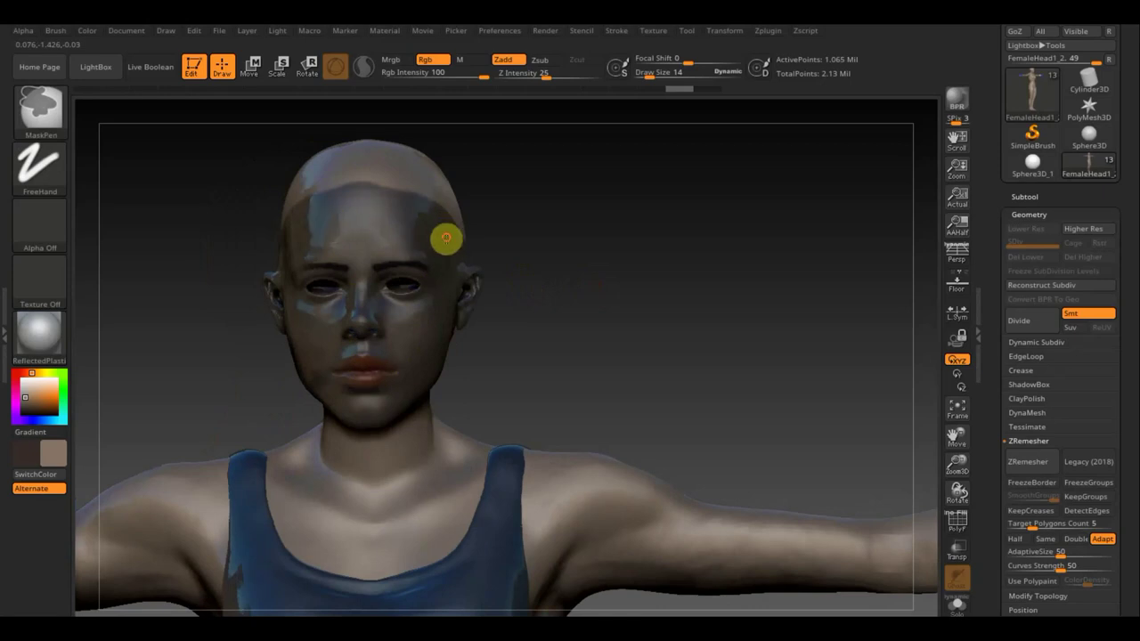
pyautogui.moveTo(534, 285); pyautogui.dragTo(514, 279)
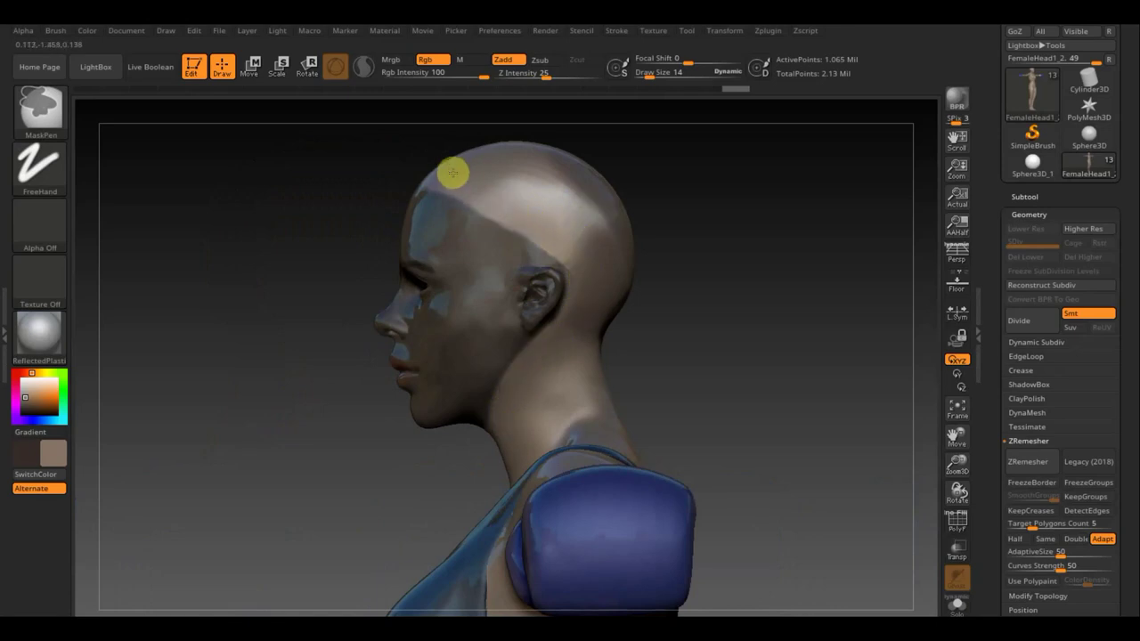
pyautogui.moveTo(731, 259); pyautogui.dragTo(759, 260)
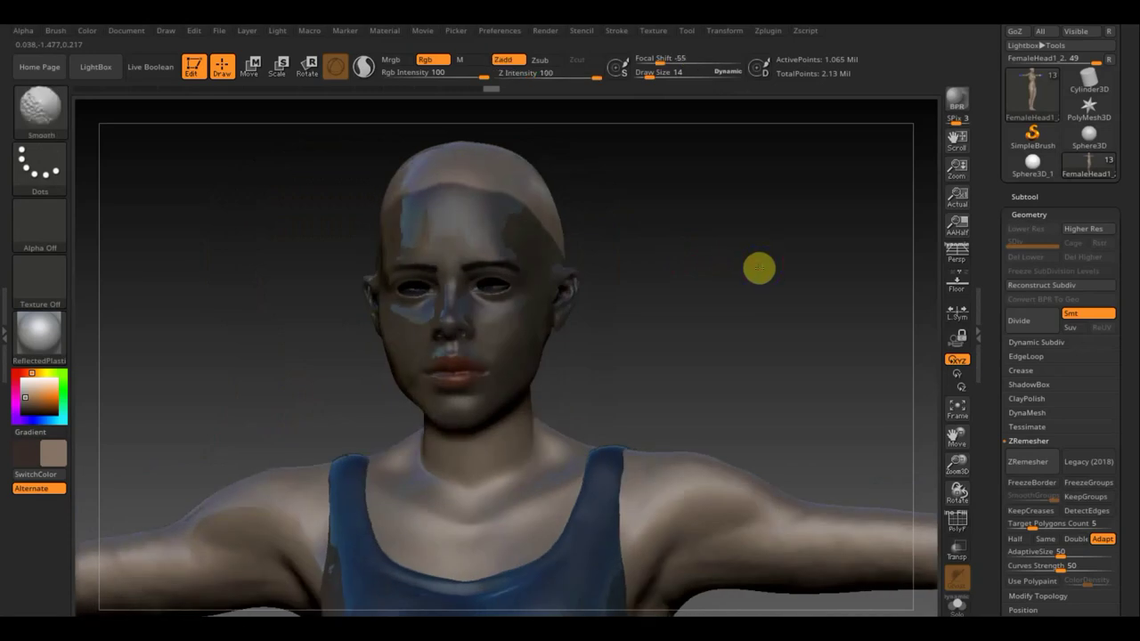
pyautogui.keyDown('ctrl'); pyautogui.click(758, 267); pyautogui.keyUp('ctrl')
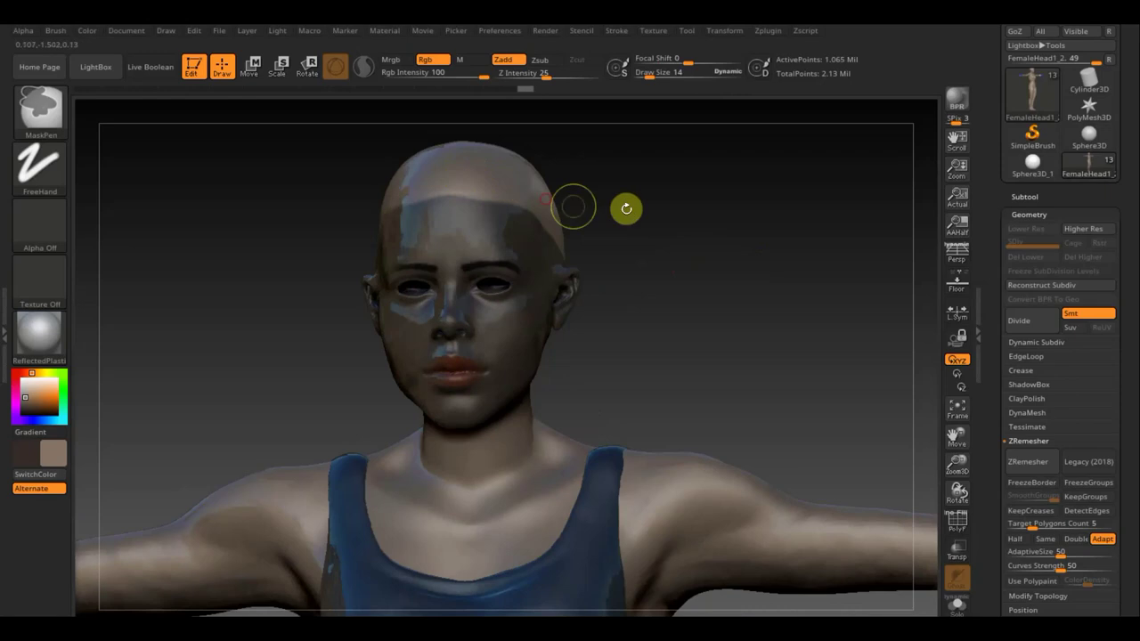
pyautogui.moveTo(626, 205); pyautogui.dragTo(686, 212)
pyautogui.press('ctrl')
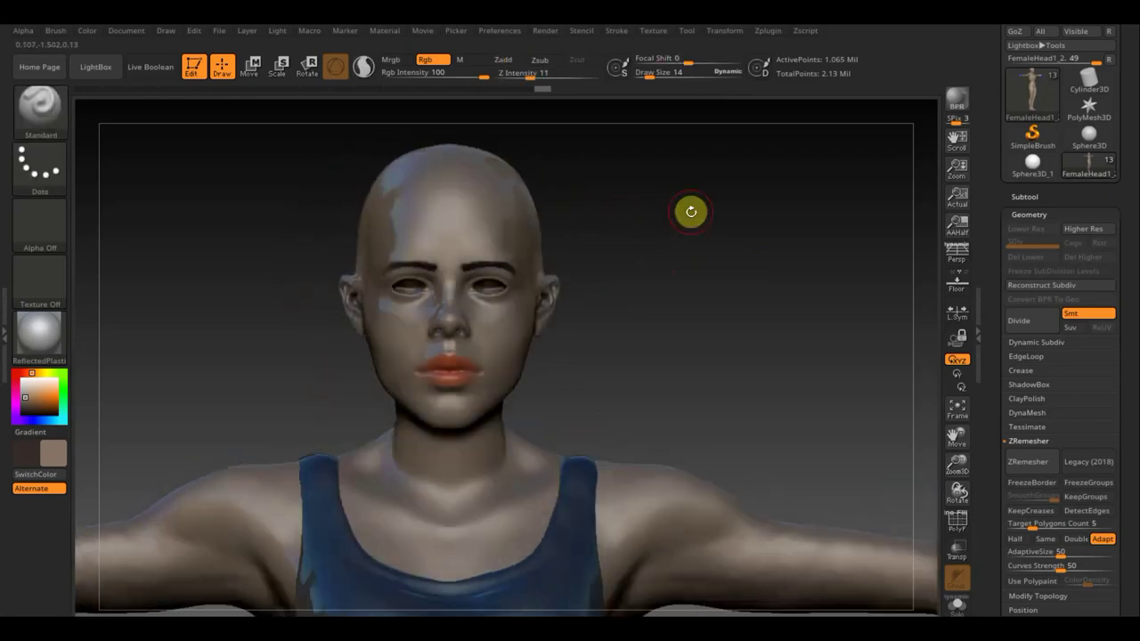
pyautogui.hotkey('ctrl', 'shift')
pyautogui.keyDown('ctrl'); pyautogui.keyDown('shift'); pyautogui.click(450, 229); pyautogui.keyUp('shift'); pyautogui.keyUp('ctrl')
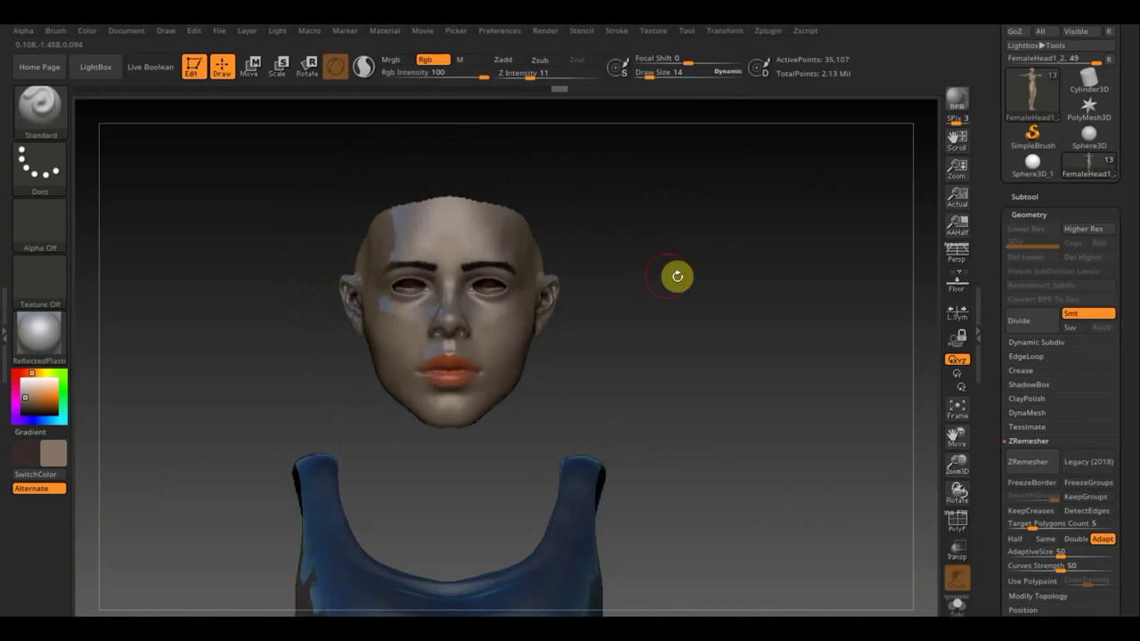
pyautogui.moveTo(676, 275); pyautogui.dragTo(736, 284)
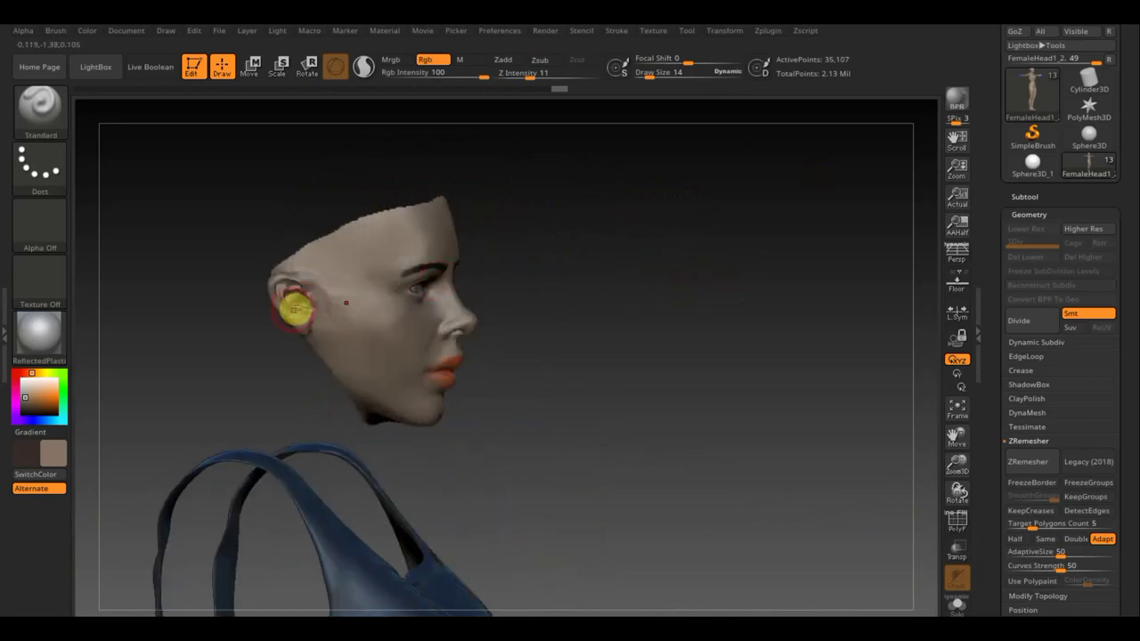
pyautogui.moveTo(572, 318); pyautogui.dragTo(579, 374)
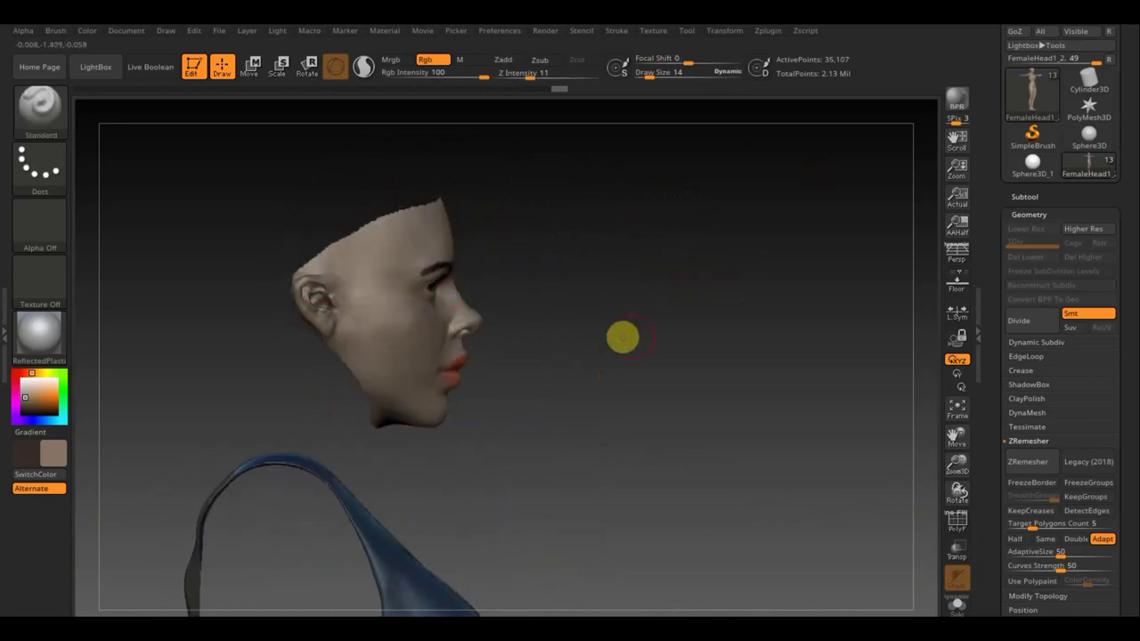
pyautogui.moveTo(620, 336)
pyautogui.mouseDown()
pyautogui.moveTo(581, 336)
pyautogui.moveTo(591, 374)
pyautogui.moveTo(558, 379)
pyautogui.moveTo(606, 348)
pyautogui.moveTo(651, 448)
pyautogui.moveTo(676, 444)
pyautogui.mouseUp()
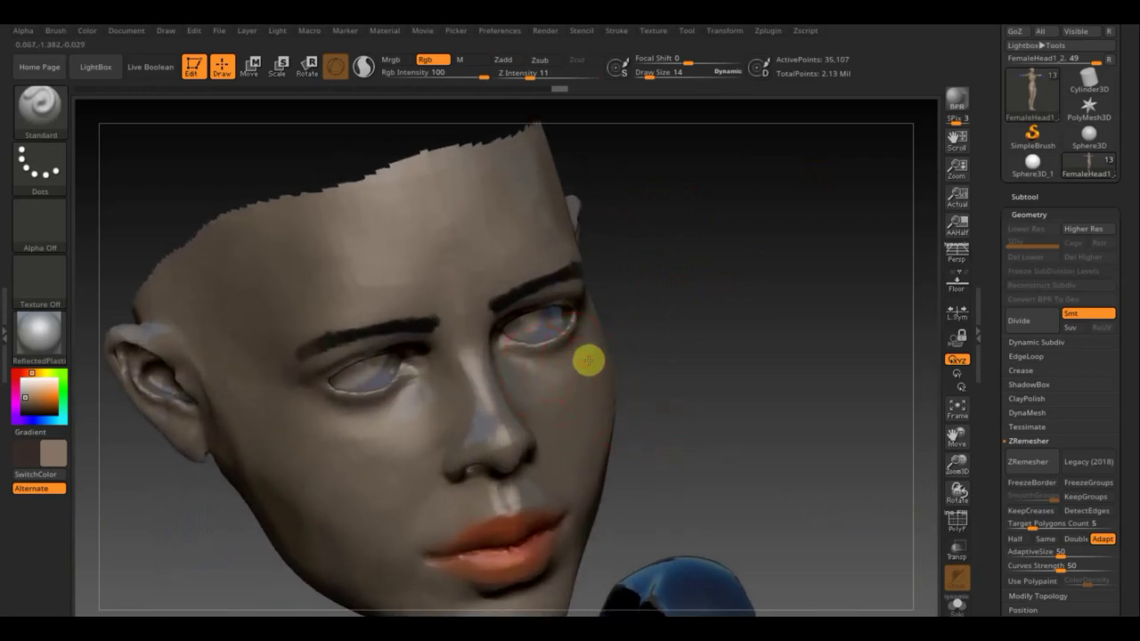
pyautogui.moveTo(636, 359)
pyautogui.mouseDown()
pyautogui.moveTo(651, 351)
pyautogui.moveTo(571, 335)
pyautogui.mouseUp()
pyautogui.hotkey('ctrl', 'shift')
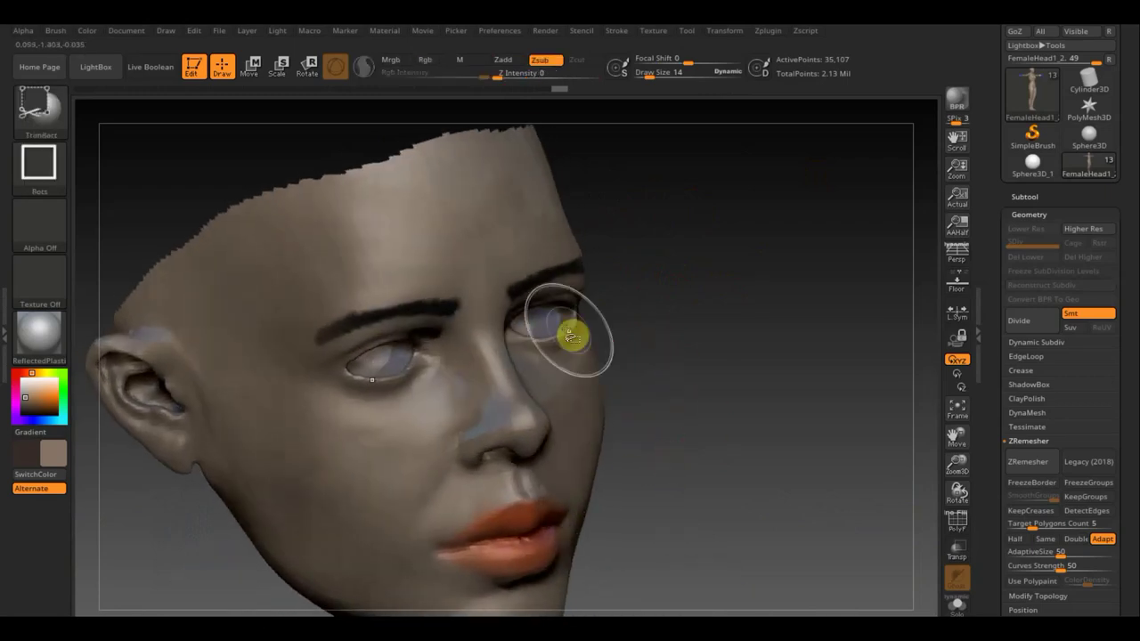
pyautogui.keyDown('ctrl'); pyautogui.keyDown('shift'); pyautogui.click(549, 322); pyautogui.keyUp('shift'); pyautogui.keyUp('ctrl')
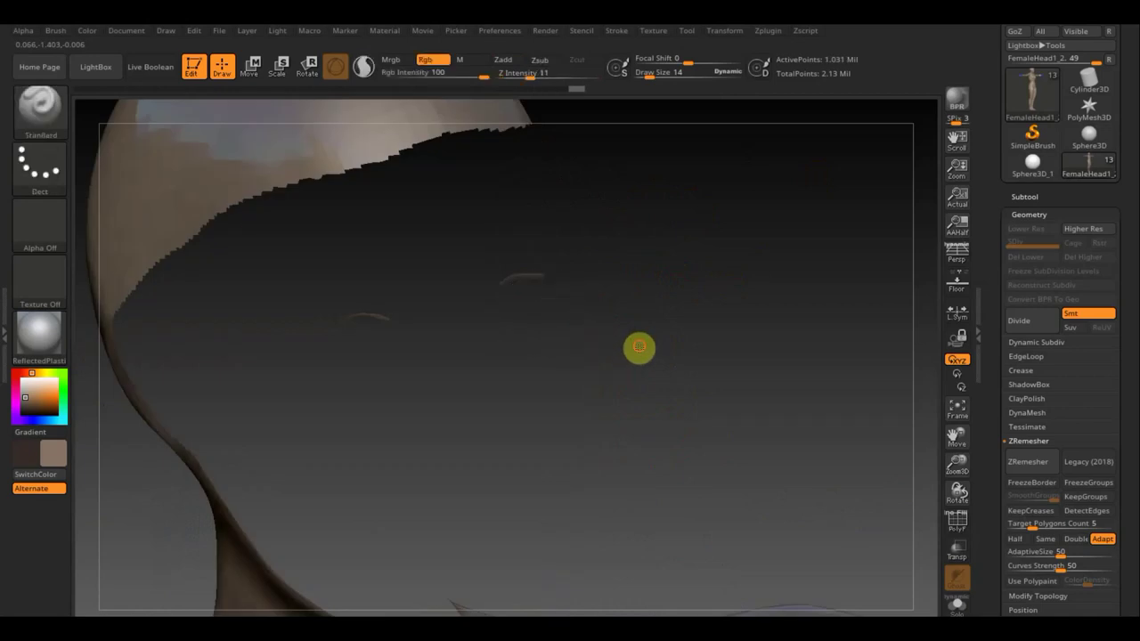
pyautogui.moveTo(639, 347); pyautogui.dragTo(629, 357)
pyautogui.hotkey('ctrl', 'shift')
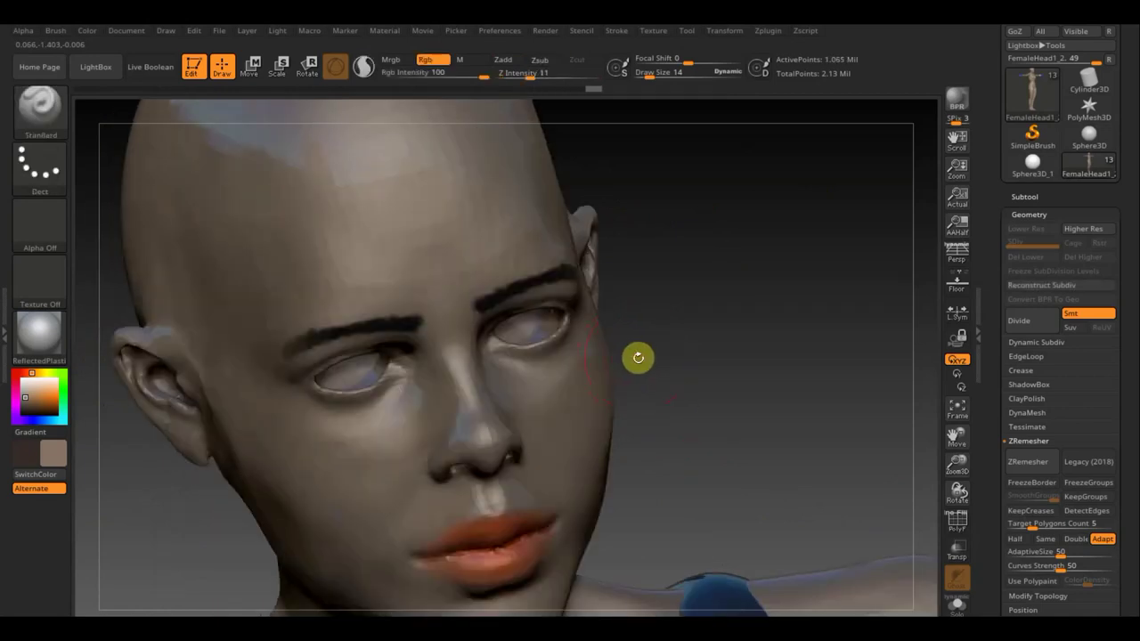
# Mask around the eye, across the brow, forehead and temple, and over the eyes, nose and lips
pyautogui.moveTo(637, 357)
pyautogui.mouseDown()
pyautogui.moveTo(659, 343)
pyautogui.moveTo(565, 333)
pyautogui.mouseUp()
pyautogui.moveTo(452, 344)
pyautogui.keyDown('ctrl'); pyautogui.mouseDown()
pyautogui.moveTo(394, 359)
pyautogui.moveTo(379, 348)
pyautogui.moveTo(417, 352)
pyautogui.mouseUp(); pyautogui.keyUp('ctrl')
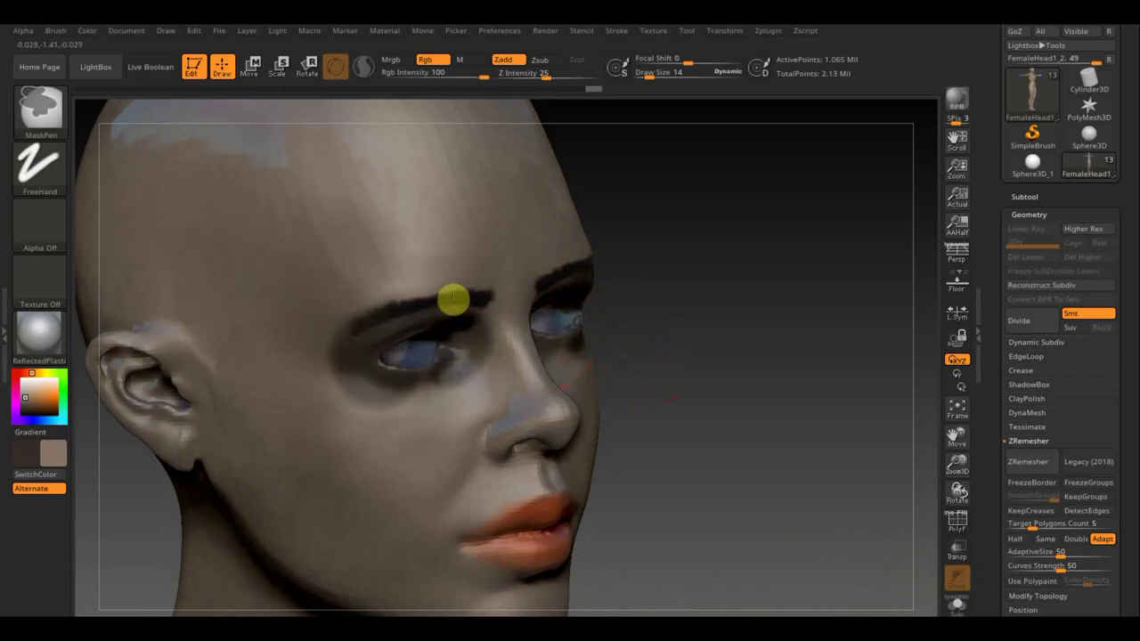
pyautogui.moveTo(453, 300)
pyautogui.keyDown('ctrl'); pyautogui.mouseDown()
pyautogui.moveTo(387, 315)
pyautogui.moveTo(524, 249)
pyautogui.moveTo(428, 219)
pyautogui.moveTo(517, 189)
pyautogui.mouseUp(); pyautogui.keyUp('ctrl')
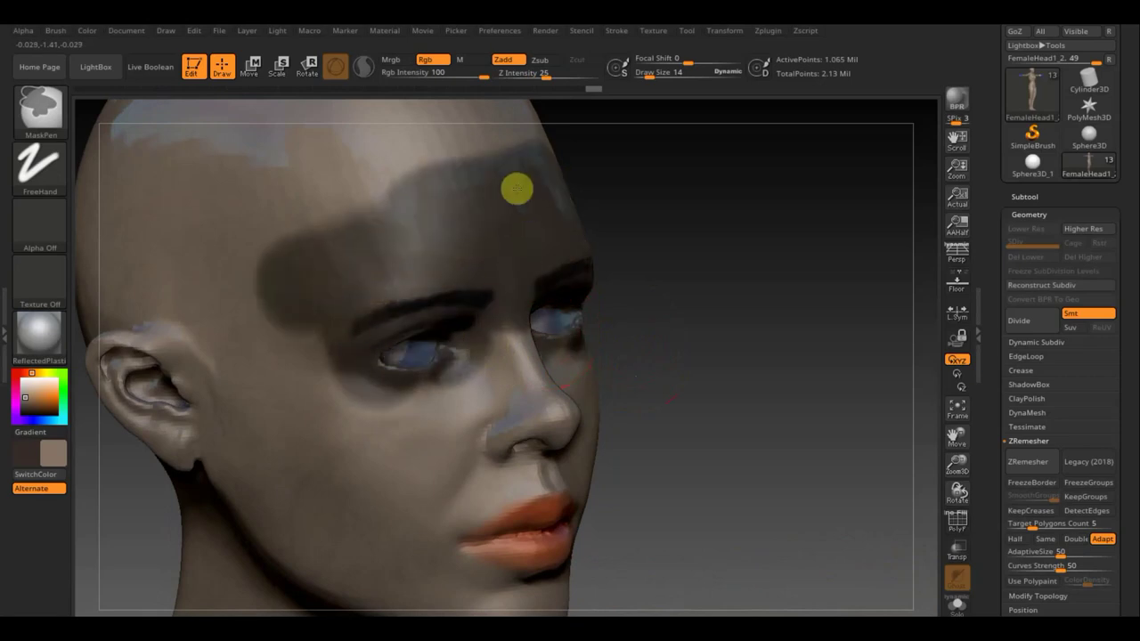
pyautogui.moveTo(394, 194)
pyautogui.keyDown('ctrl'); pyautogui.mouseDown()
pyautogui.moveTo(522, 157)
pyautogui.moveTo(308, 229)
pyautogui.moveTo(239, 298)
pyautogui.moveTo(297, 230)
pyautogui.moveTo(453, 142)
pyautogui.moveTo(254, 234)
pyautogui.moveTo(166, 339)
pyautogui.moveTo(216, 414)
pyautogui.moveTo(290, 315)
pyautogui.moveTo(379, 344)
pyautogui.mouseUp(); pyautogui.keyUp('ctrl')
pyautogui.moveTo(674, 351)
pyautogui.mouseDown()
pyautogui.moveTo(667, 258)
pyautogui.moveTo(611, 336)
pyautogui.moveTo(562, 356)
pyautogui.moveTo(582, 341)
pyautogui.mouseUp()
pyautogui.moveTo(787, 307); pyautogui.dragTo(784, 362)
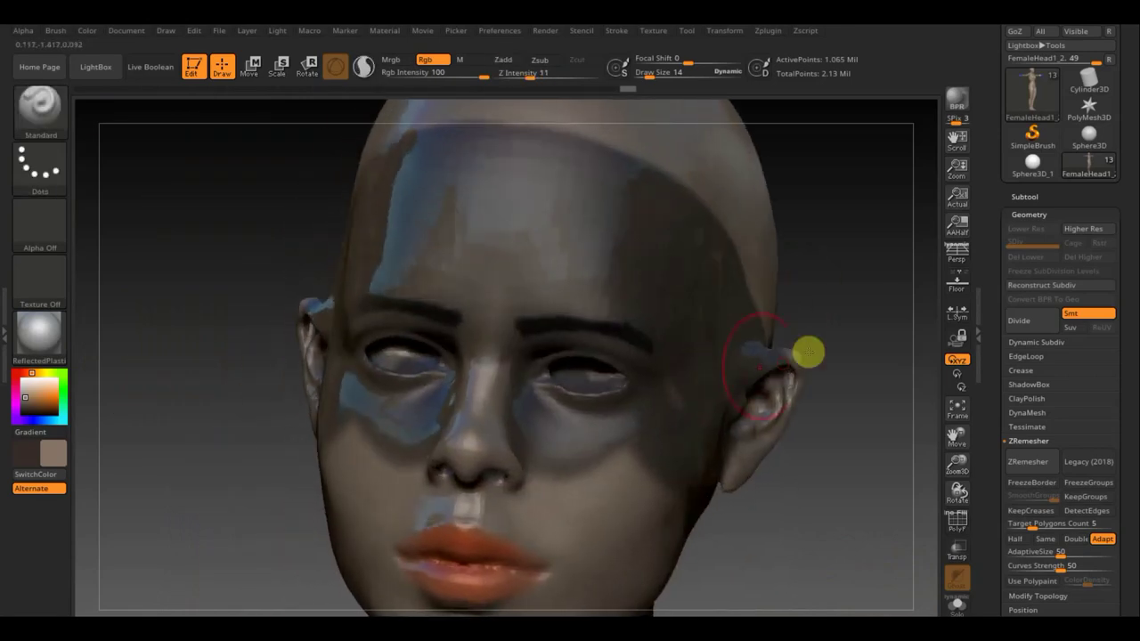
pyautogui.moveTo(855, 309)
pyautogui.mouseDown()
pyautogui.moveTo(863, 303)
pyautogui.moveTo(846, 318)
pyautogui.mouseUp()
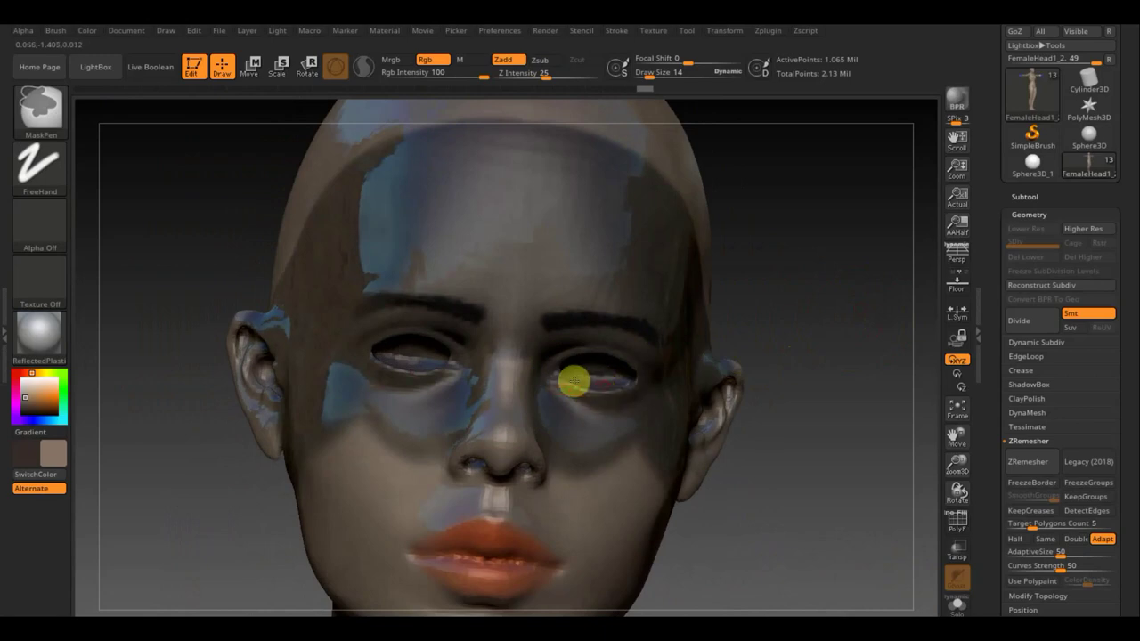
pyautogui.moveTo(796, 323); pyautogui.dragTo(482, 360)
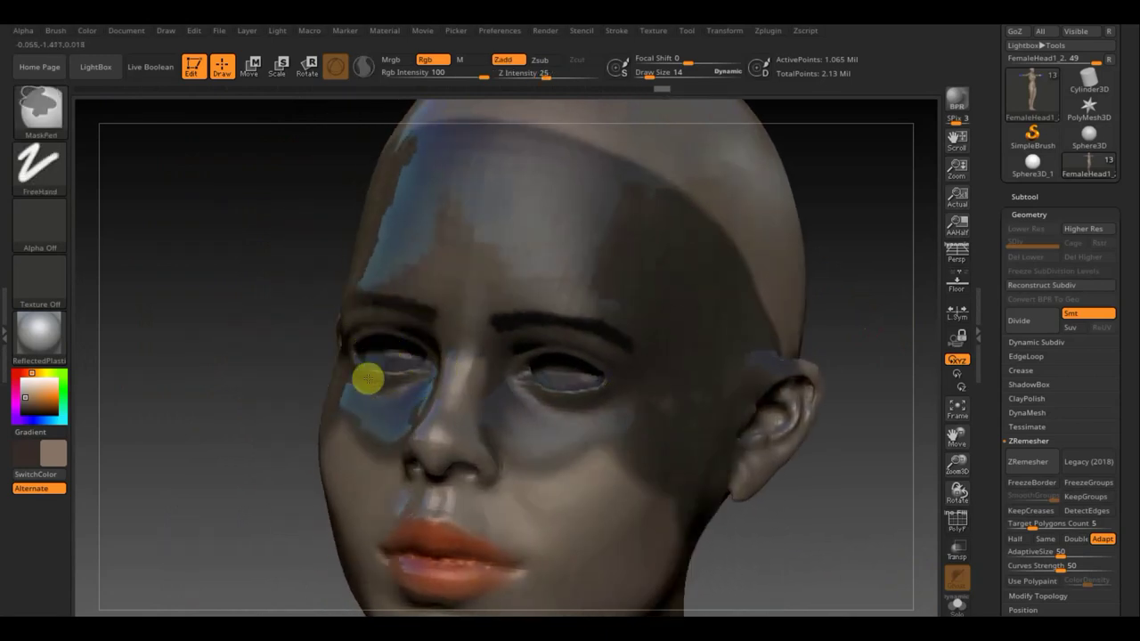
pyautogui.moveTo(368, 379)
pyautogui.keyDown('ctrl'); pyautogui.mouseDown()
pyautogui.moveTo(578, 389)
pyautogui.moveTo(427, 471)
pyautogui.moveTo(409, 508)
pyautogui.moveTo(330, 483)
pyautogui.moveTo(522, 508)
pyautogui.moveTo(676, 493)
pyautogui.mouseUp(); pyautogui.keyUp('ctrl')
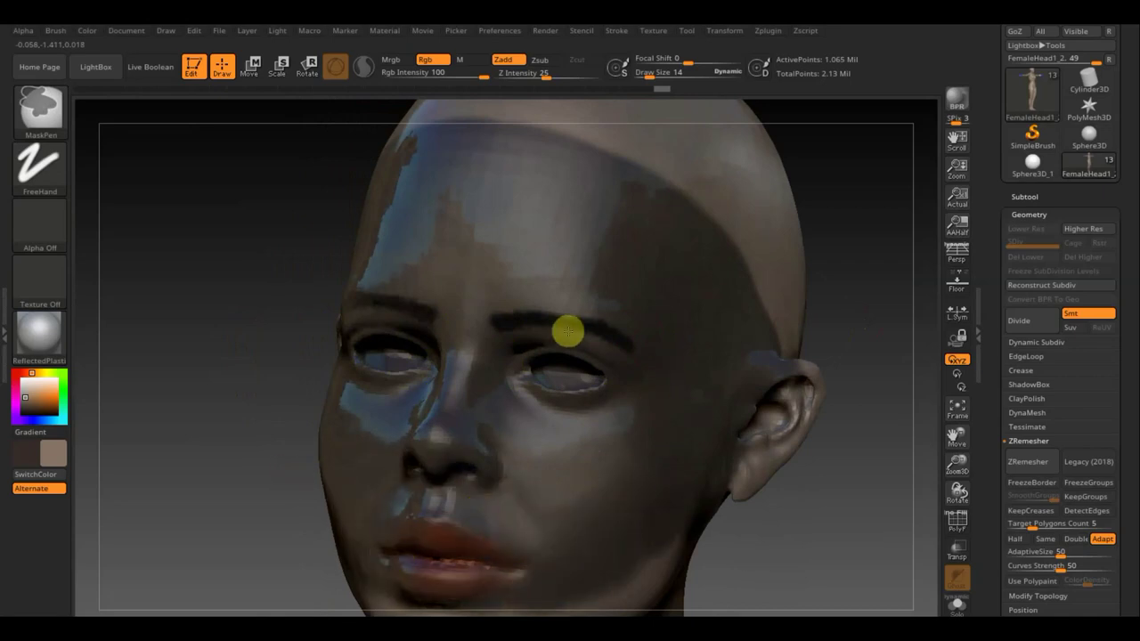
# Extend the mask over the ear, along the jaw and under the chin, then invert it
pyautogui.moveTo(829, 514); pyautogui.dragTo(802, 499)
pyautogui.moveTo(611, 419)
pyautogui.keyDown('ctrl'); pyautogui.mouseDown()
pyautogui.moveTo(666, 367)
pyautogui.moveTo(610, 355)
pyautogui.mouseUp(); pyautogui.keyUp('ctrl')
pyautogui.moveTo(680, 384)
pyautogui.keyDown('ctrl'); pyautogui.mouseDown()
pyautogui.moveTo(665, 436)
pyautogui.moveTo(426, 545)
pyautogui.mouseUp(); pyautogui.keyUp('ctrl')
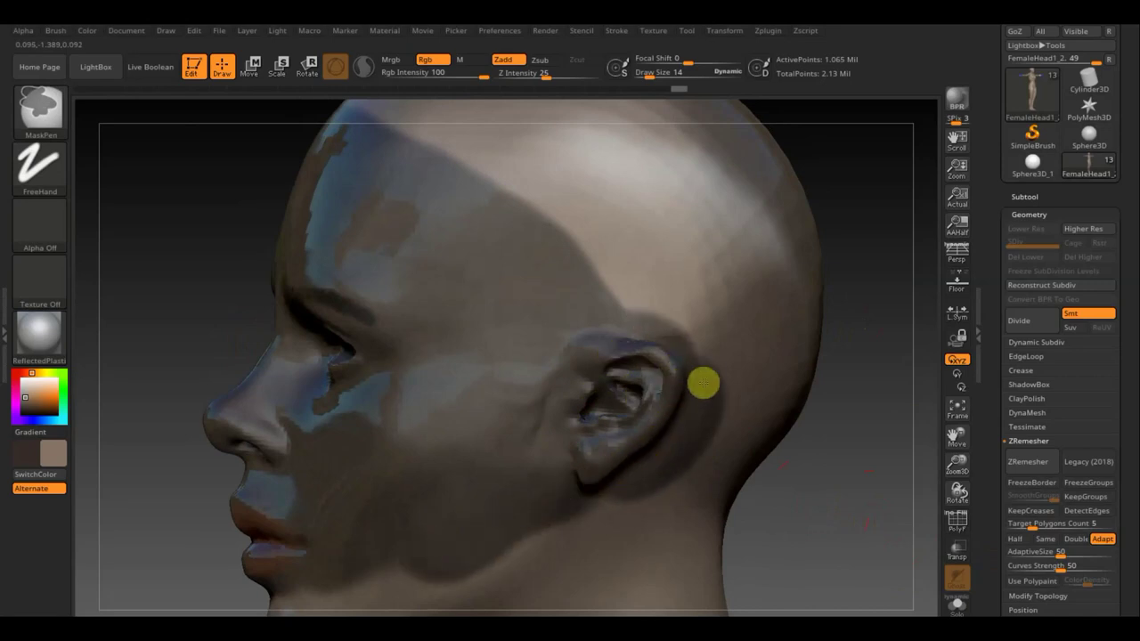
pyautogui.keyDown('ctrl'); pyautogui.moveTo(702, 383); pyautogui.dragTo(671, 349); pyautogui.keyUp('ctrl')
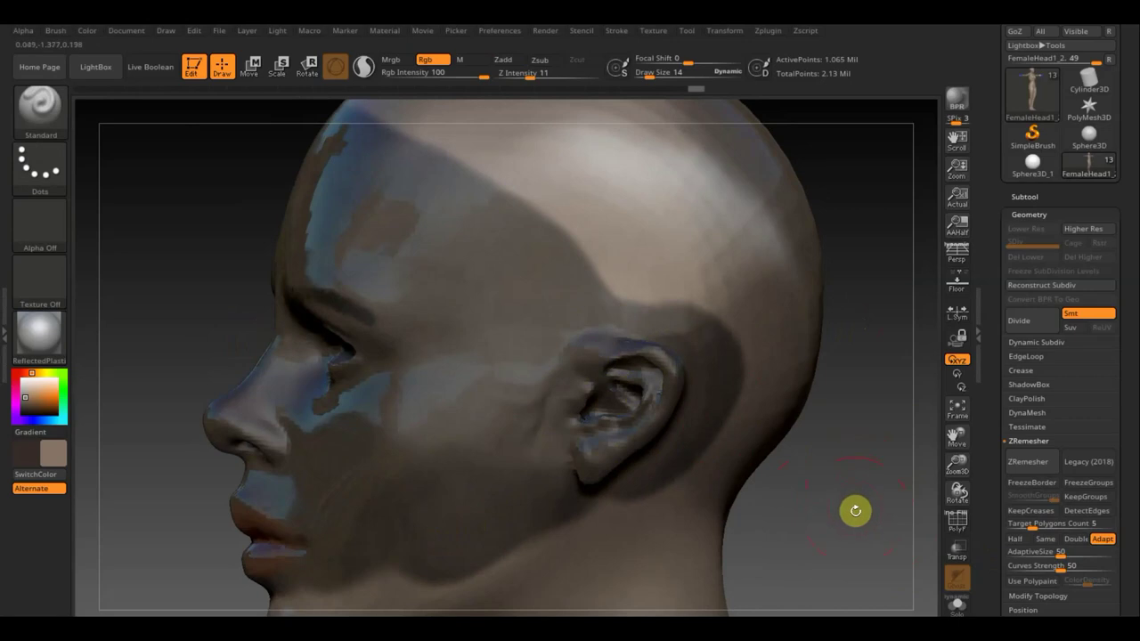
pyautogui.moveTo(855, 510)
pyautogui.mouseDown()
pyautogui.moveTo(885, 295)
pyautogui.moveTo(707, 270)
pyautogui.mouseUp()
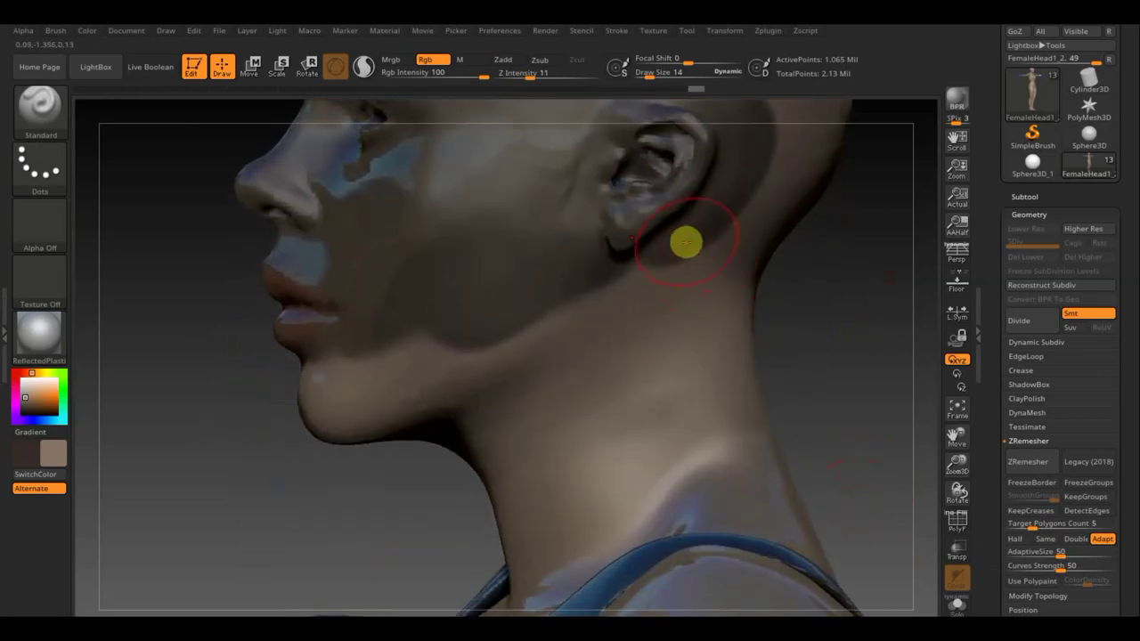
pyautogui.keyDown('ctrl'); pyautogui.moveTo(695, 224); pyautogui.dragTo(416, 451); pyautogui.keyUp('ctrl')
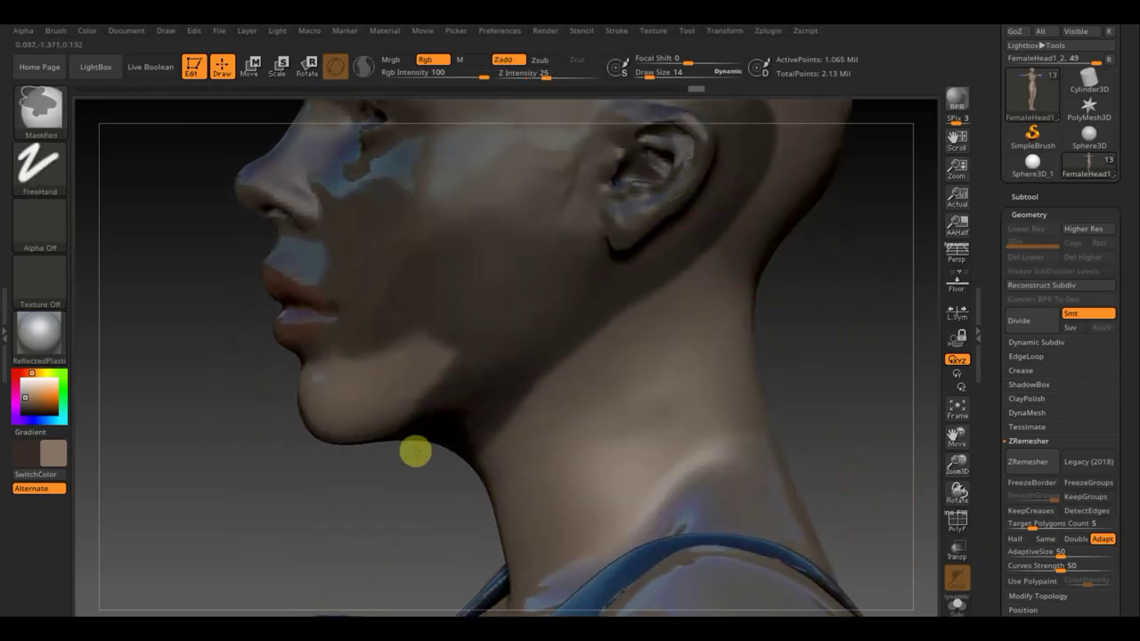
pyautogui.keyDown('ctrl'); pyautogui.click(413, 431); pyautogui.keyUp('ctrl')
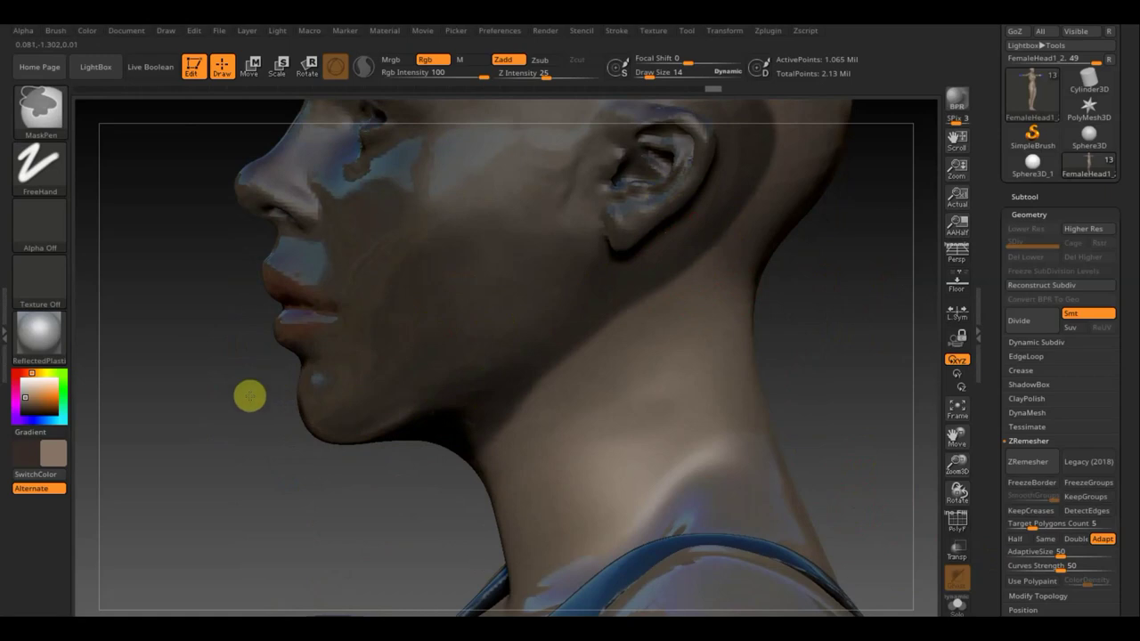
pyautogui.moveTo(359, 483); pyautogui.dragTo(386, 425)
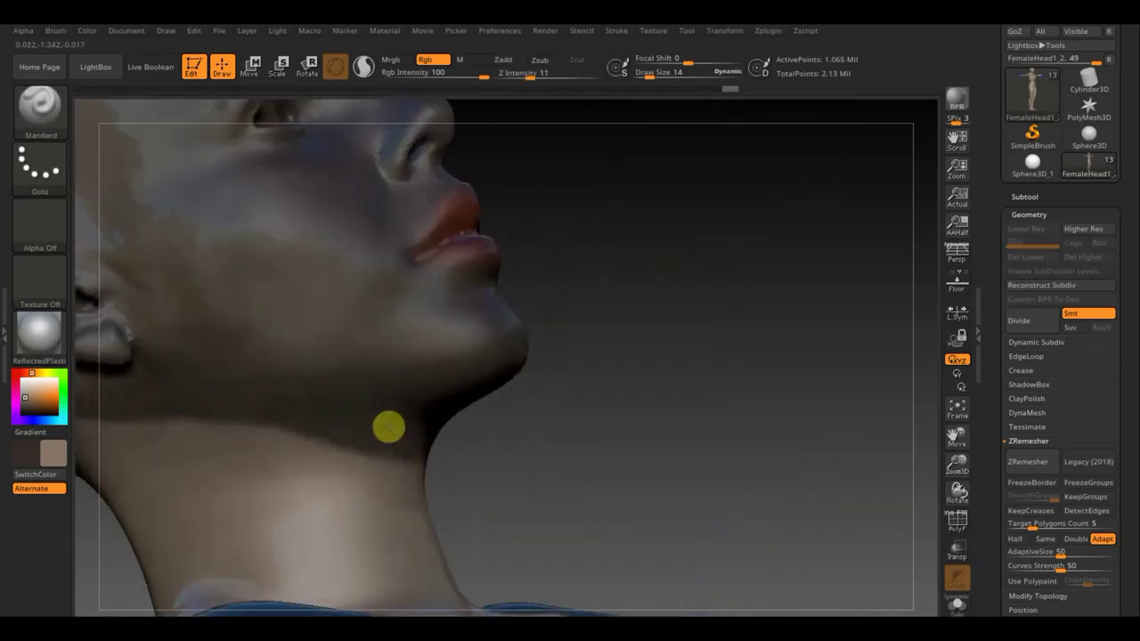
pyautogui.moveTo(580, 420)
pyautogui.mouseDown()
pyautogui.moveTo(565, 494)
pyautogui.moveTo(608, 451)
pyautogui.moveTo(608, 461)
pyautogui.mouseUp()
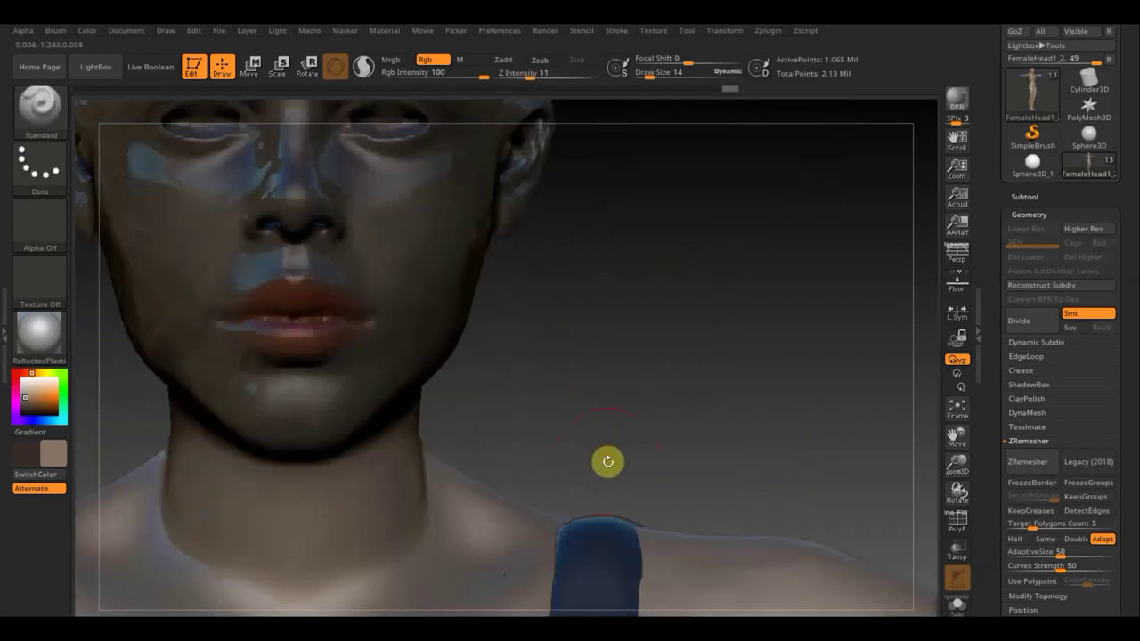
pyautogui.moveTo(603, 390)
pyautogui.mouseDown()
pyautogui.moveTo(715, 578)
pyautogui.moveTo(697, 534)
pyautogui.mouseUp()
pyautogui.keyDown('ctrl'); pyautogui.click(690, 523); pyautogui.keyUp('ctrl')
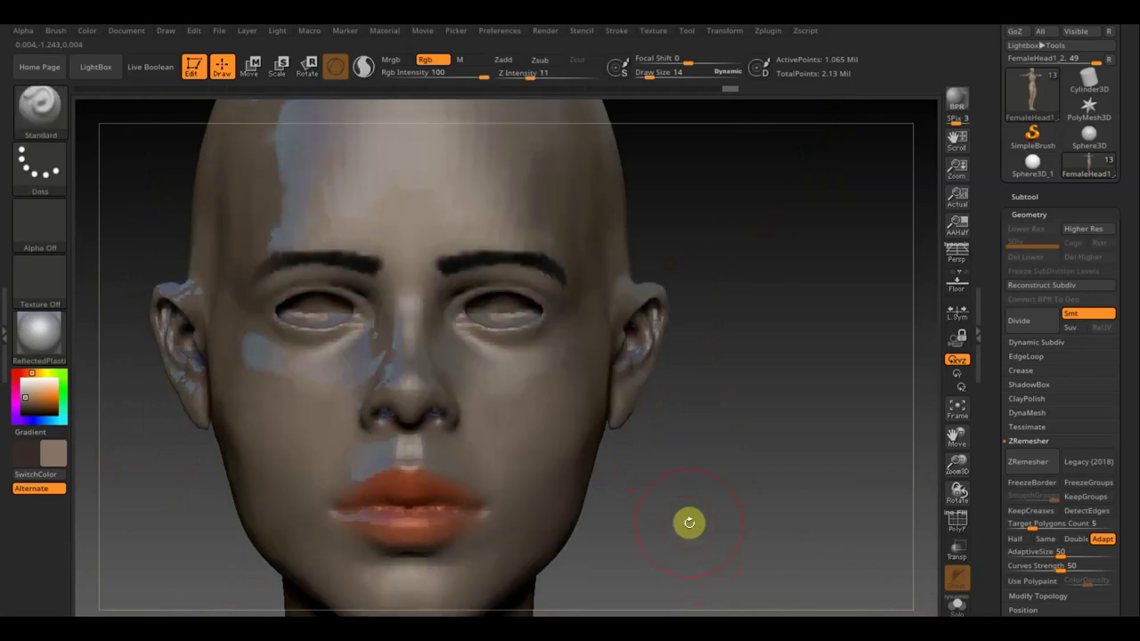
pyautogui.moveTo(676, 491)
pyautogui.mouseDown()
pyautogui.moveTo(756, 489)
pyautogui.moveTo(700, 473)
pyautogui.moveTo(628, 487)
pyautogui.moveTo(555, 524)
pyautogui.moveTo(582, 534)
pyautogui.moveTo(652, 497)
pyautogui.moveTo(573, 412)
pyautogui.moveTo(608, 401)
pyautogui.moveTo(681, 516)
pyautogui.moveTo(757, 508)
pyautogui.moveTo(730, 516)
pyautogui.moveTo(626, 491)
pyautogui.moveTo(559, 499)
pyautogui.moveTo(579, 517)
pyautogui.moveTo(328, 269)
pyautogui.mouseUp()
# Hide the skull, reveal the full body, then hide only the face region (1.026 million active points)
pyautogui.keyDown('ctrl'); pyautogui.keyDown('shift'); pyautogui.click(649, 451); pyautogui.keyUp('shift'); pyautogui.keyUp('ctrl')
pyautogui.moveTo(860, 394); pyautogui.dragTo(711, 229)
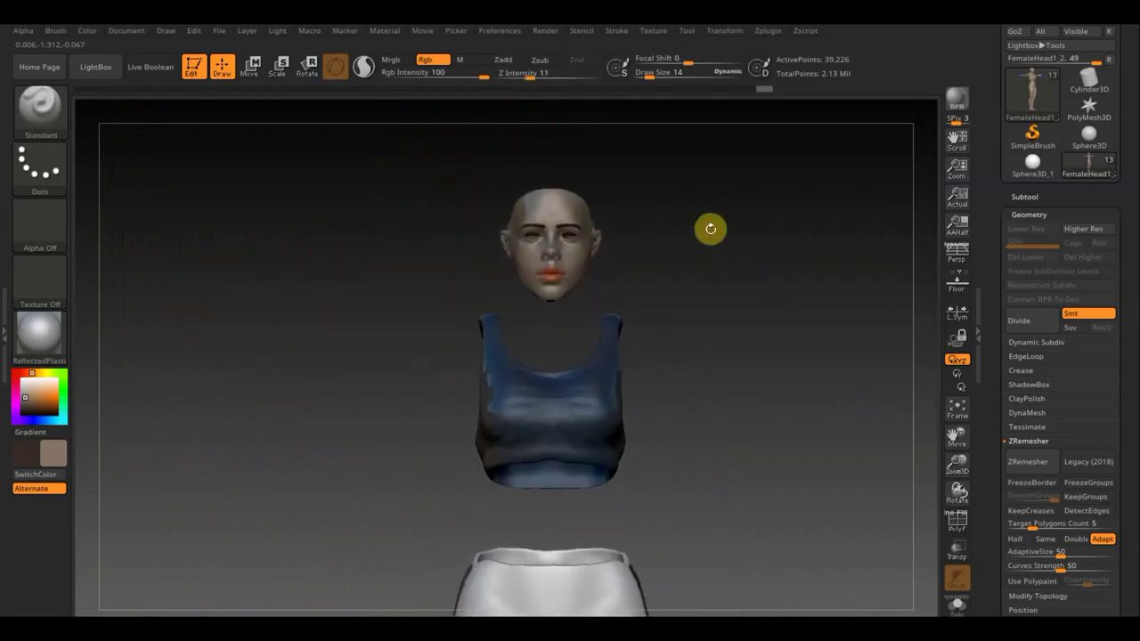
pyautogui.keyDown('ctrl'); pyautogui.keyDown('shift'); pyautogui.click(795, 296); pyautogui.keyUp('shift'); pyautogui.keyUp('ctrl')
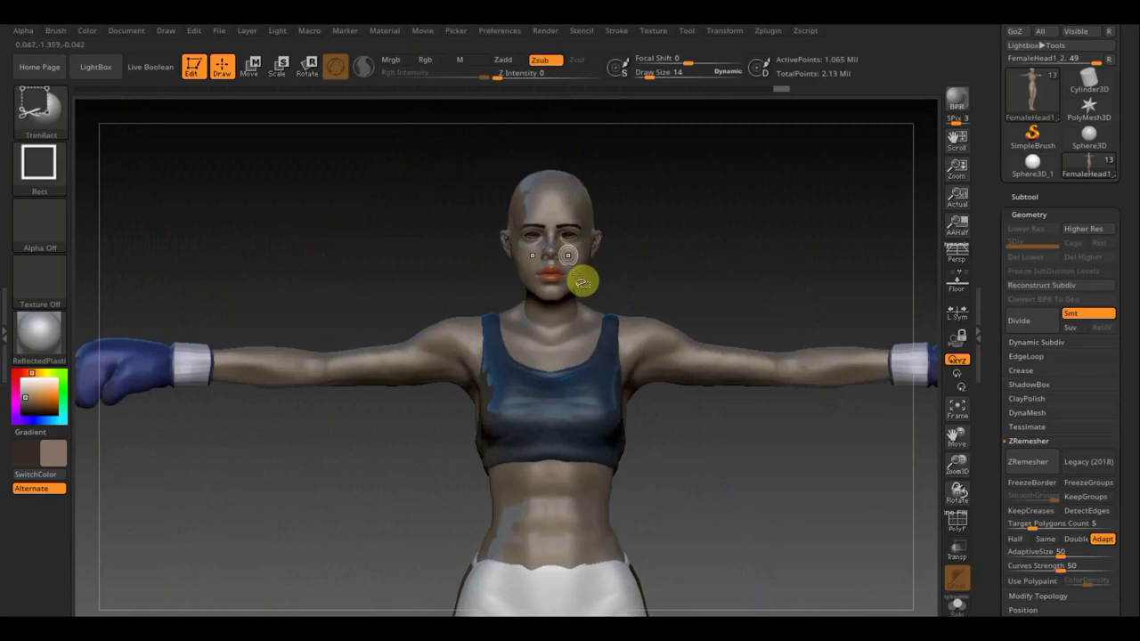
pyautogui.moveTo(763, 270)
pyautogui.mouseDown()
pyautogui.moveTo(814, 278)
pyautogui.moveTo(738, 288)
pyautogui.moveTo(736, 275)
pyautogui.moveTo(748, 275)
pyautogui.mouseUp()
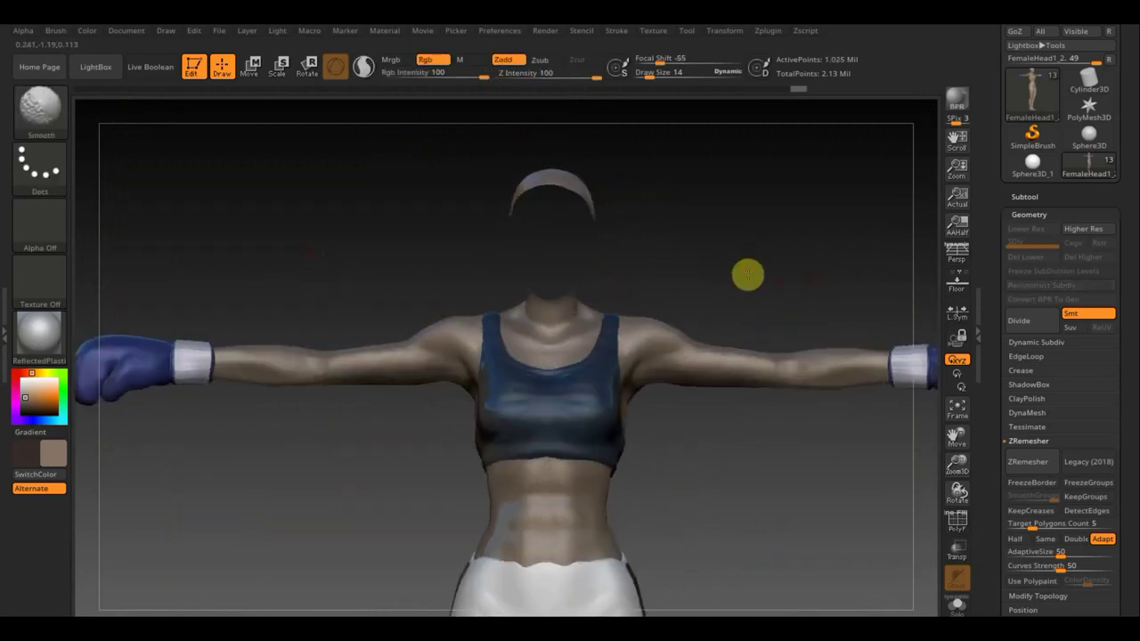
pyautogui.moveTo(744, 435)
pyautogui.keyDown('alt'); pyautogui.mouseDown()
pyautogui.moveTo(725, 428)
pyautogui.moveTo(689, 366)
pyautogui.moveTo(709, 370)
pyautogui.mouseUp(); pyautogui.keyUp('alt')
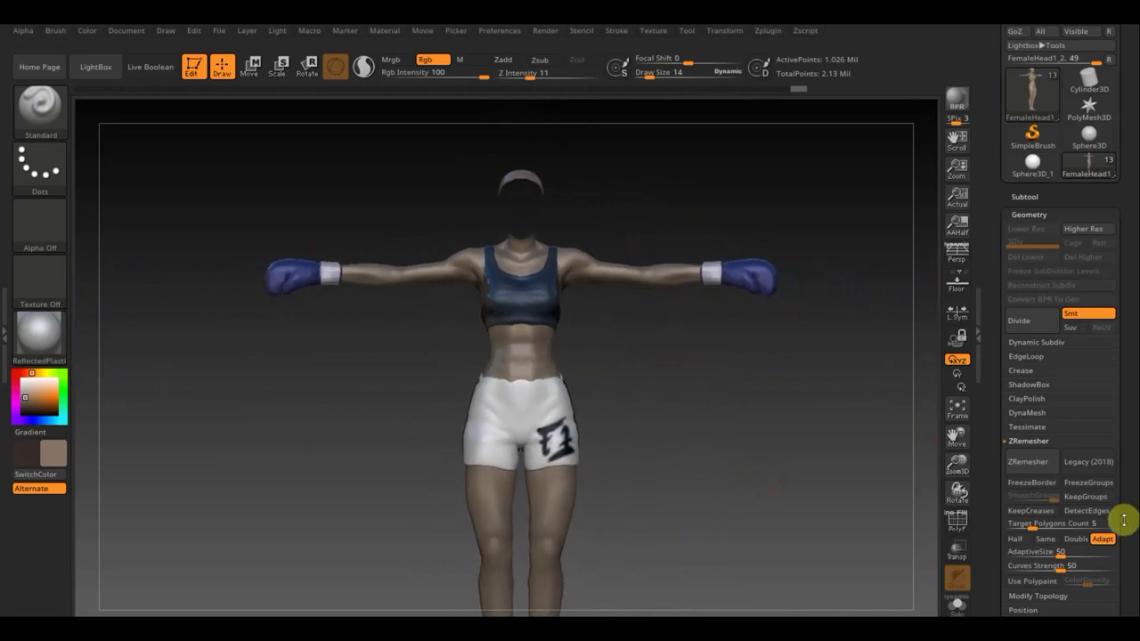
# Raise Target Polygons Count to 9.9141 and ZRemesh the body down to 66,317 active points
pyautogui.click(1031, 524)
pyautogui.press('Return')
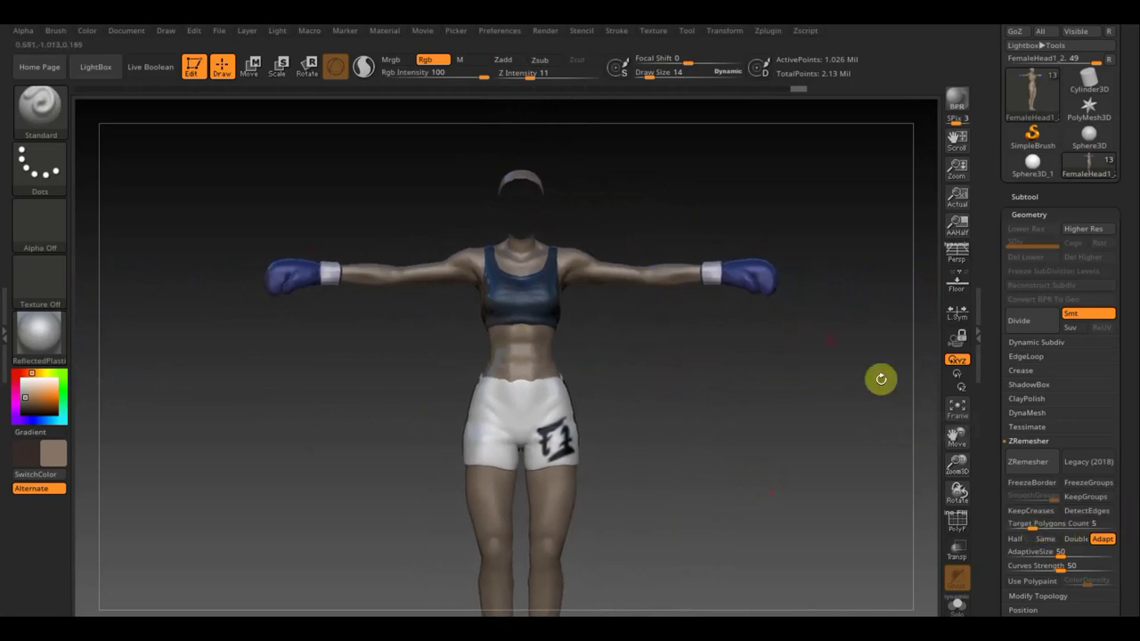
pyautogui.click(1031, 525)
pyautogui.moveTo(1031, 525); pyautogui.dragTo(1033, 526)
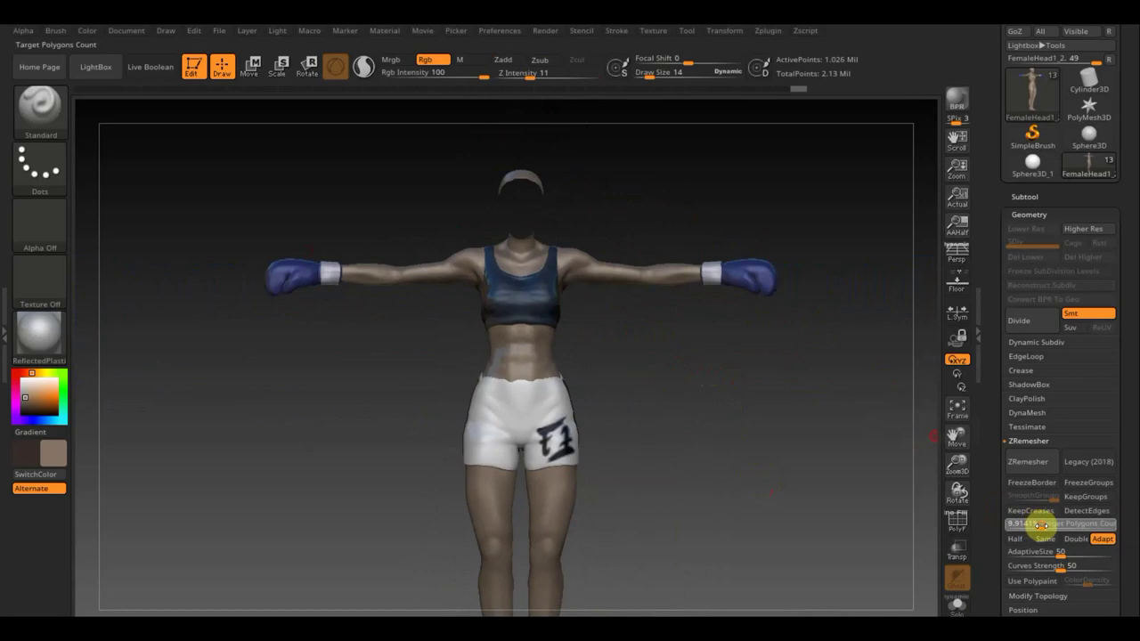
pyautogui.click(1028, 461)
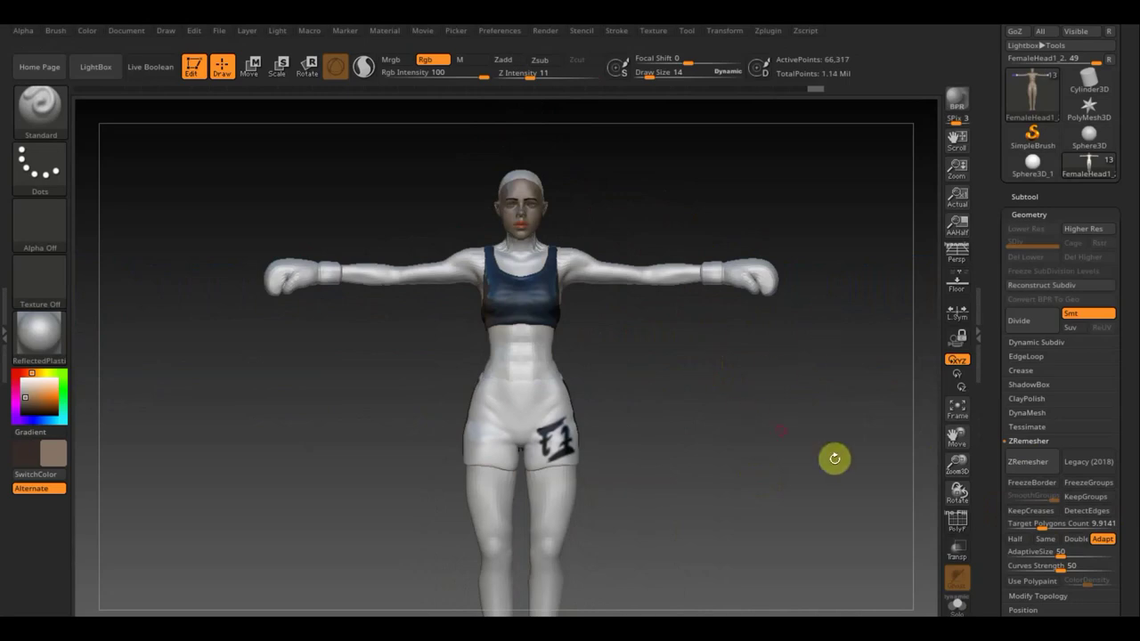
pyautogui.click(497, 212)
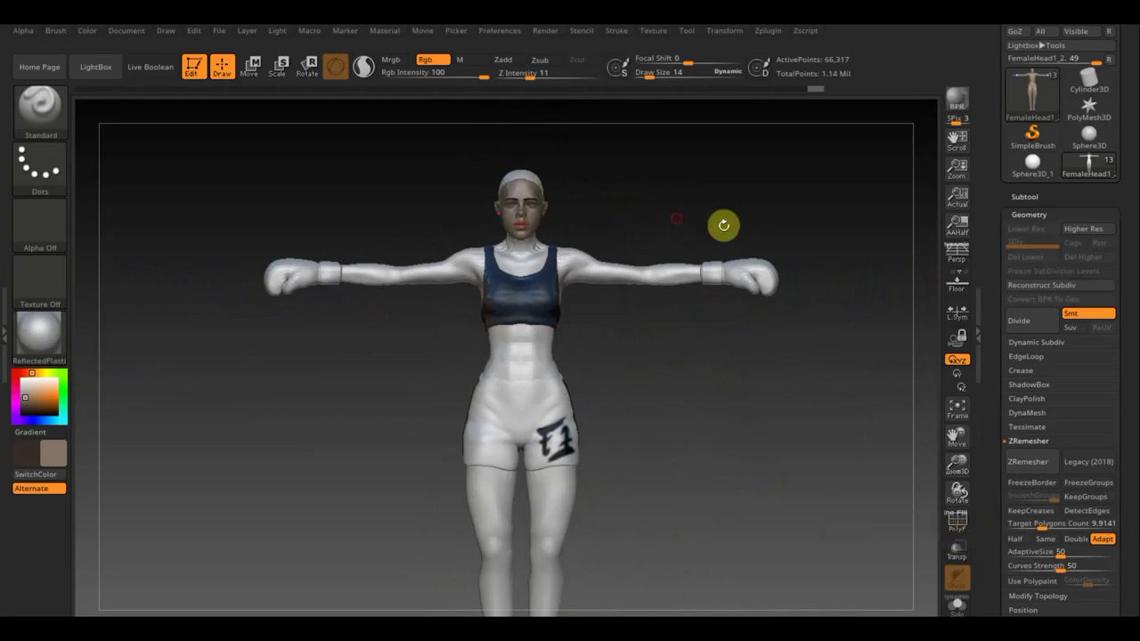
pyautogui.scroll(3, 686, 436)
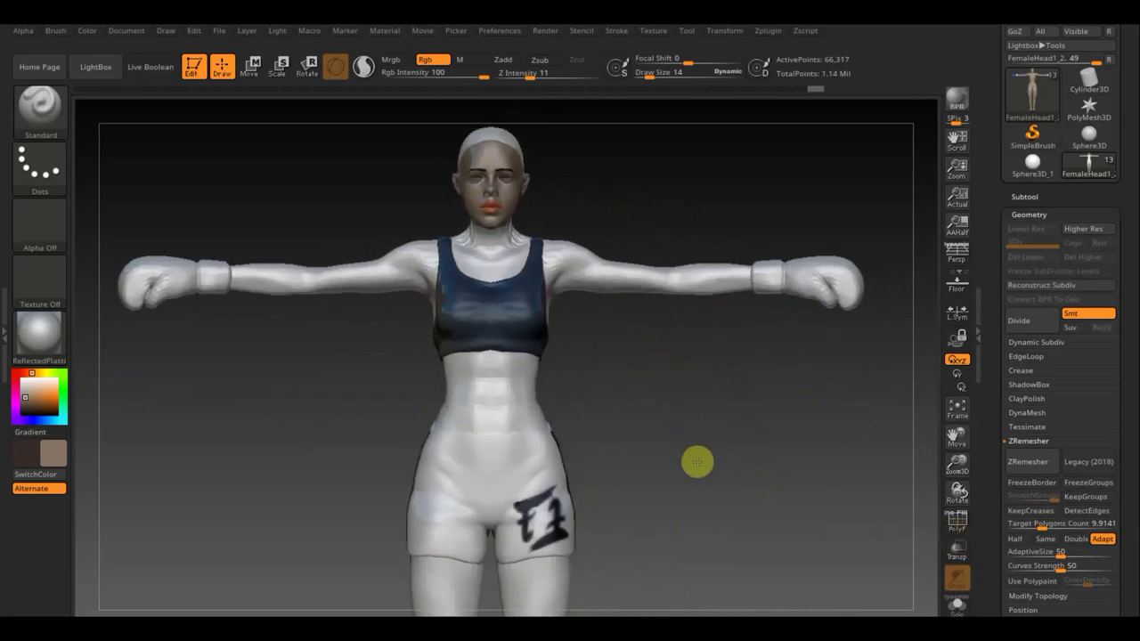
# Turn on PolyF and check the even quads on arms, torso, shorts and legs from several angles
pyautogui.click(960, 524)
pyautogui.moveTo(555, 191)
pyautogui.mouseDown()
pyautogui.moveTo(636, 208)
pyautogui.moveTo(628, 217)
pyautogui.mouseUp()
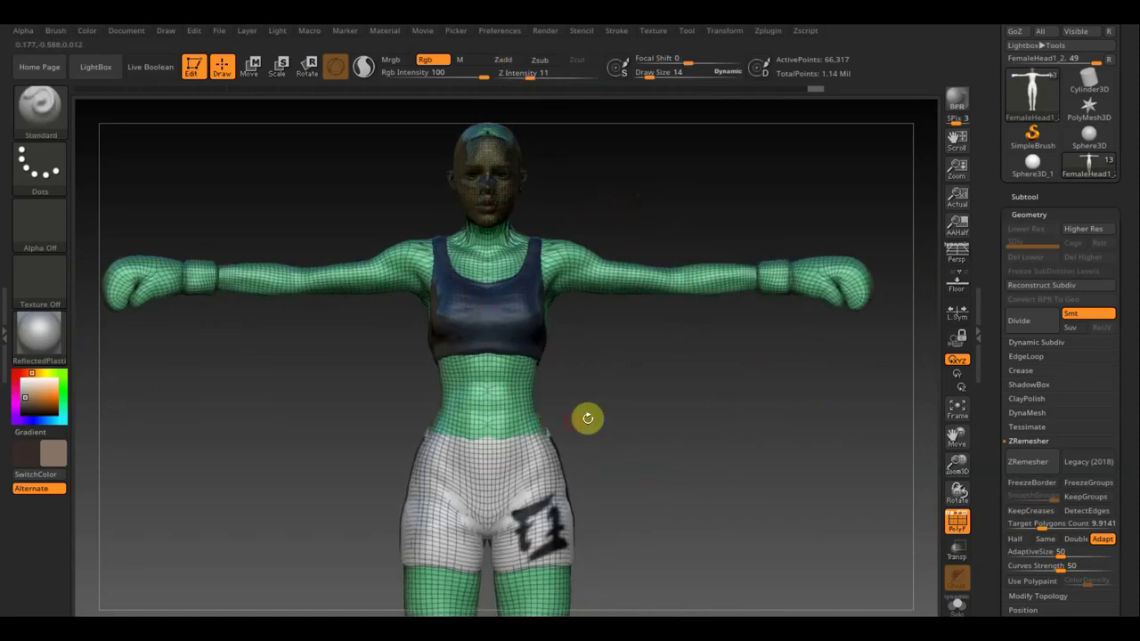
pyautogui.moveTo(707, 381)
pyautogui.keyDown('alt'); pyautogui.mouseDown()
pyautogui.moveTo(712, 425)
pyautogui.moveTo(685, 378)
pyautogui.moveTo(671, 384)
pyautogui.mouseUp(); pyautogui.keyUp('alt')
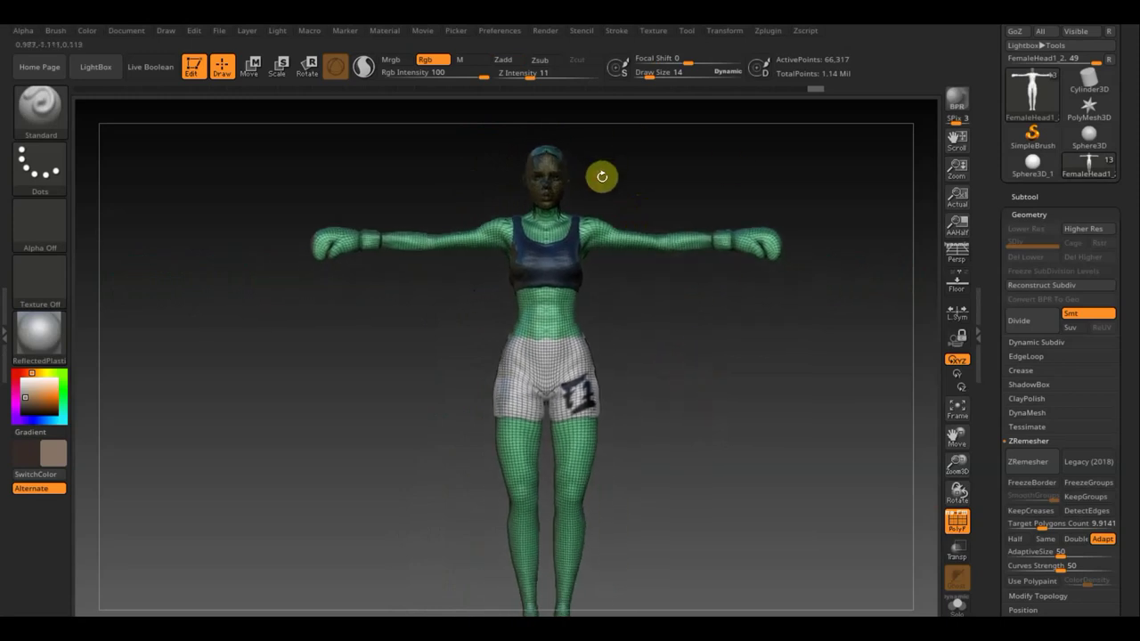
pyautogui.moveTo(602, 176); pyautogui.dragTo(694, 201)
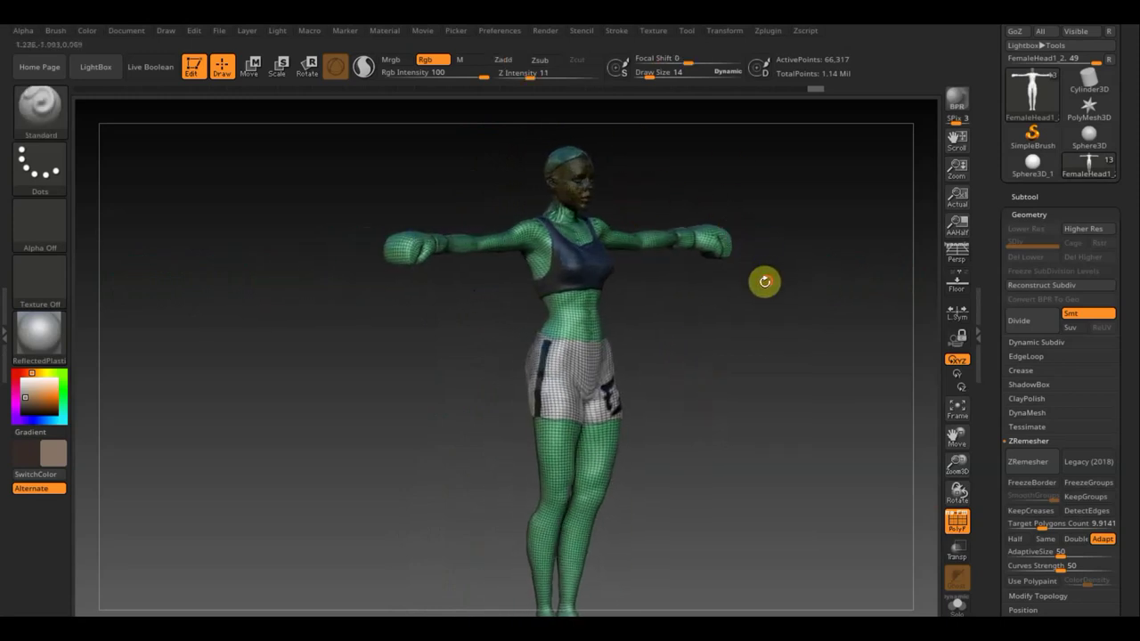
pyautogui.moveTo(764, 282)
pyautogui.mouseDown()
pyautogui.moveTo(860, 193)
pyautogui.moveTo(784, 302)
pyautogui.mouseUp()
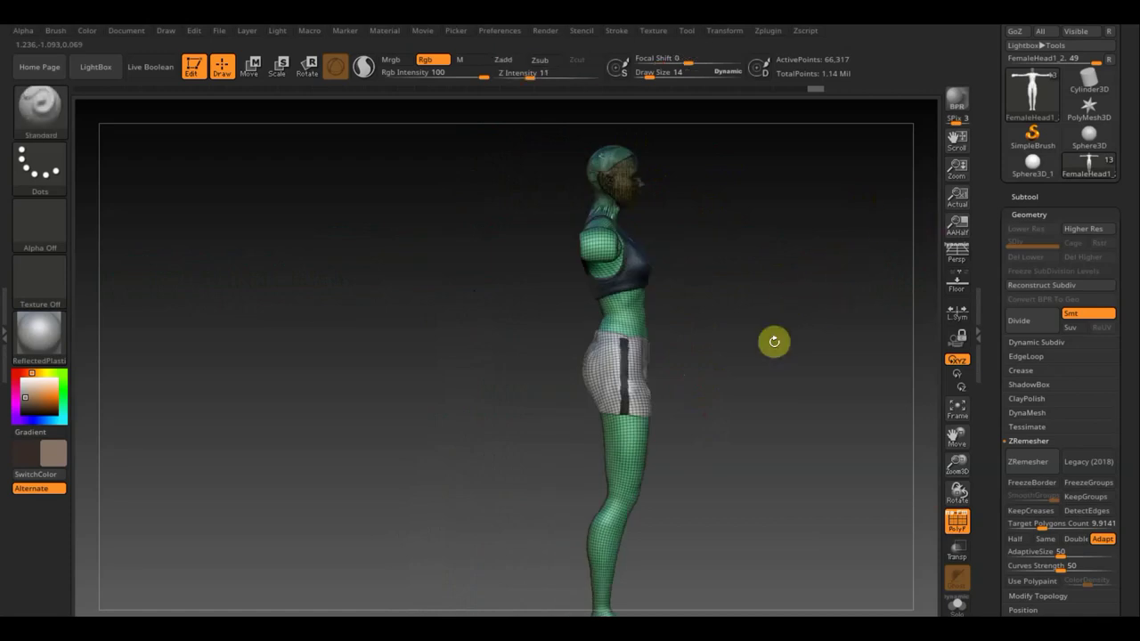
pyautogui.moveTo(774, 341)
pyautogui.mouseDown()
pyautogui.moveTo(707, 353)
pyautogui.moveTo(733, 353)
pyautogui.mouseUp()
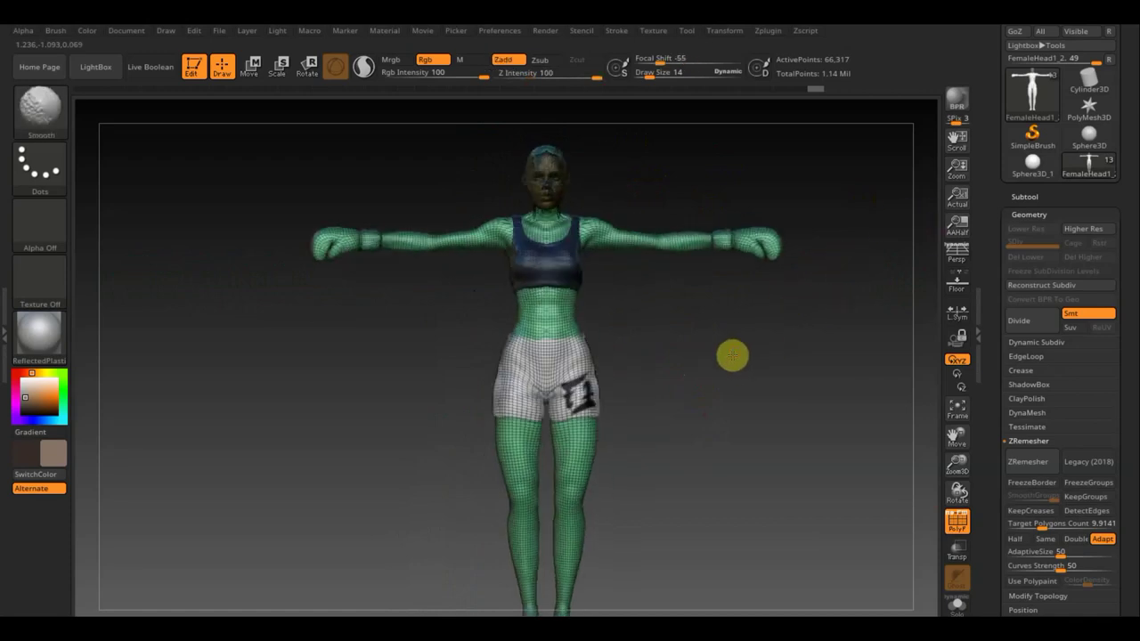
# Expand the Subtool palette and Project section, toggle FemaleHead's visibility, and turn off PolyF
pyautogui.click(1029, 195)
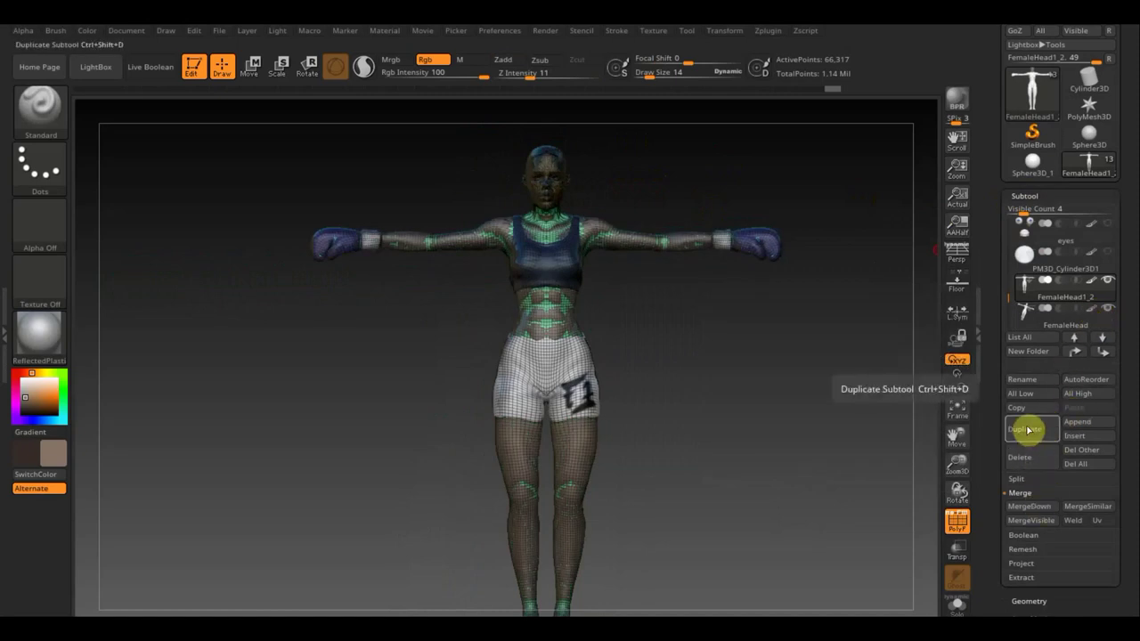
pyautogui.click(1024, 564)
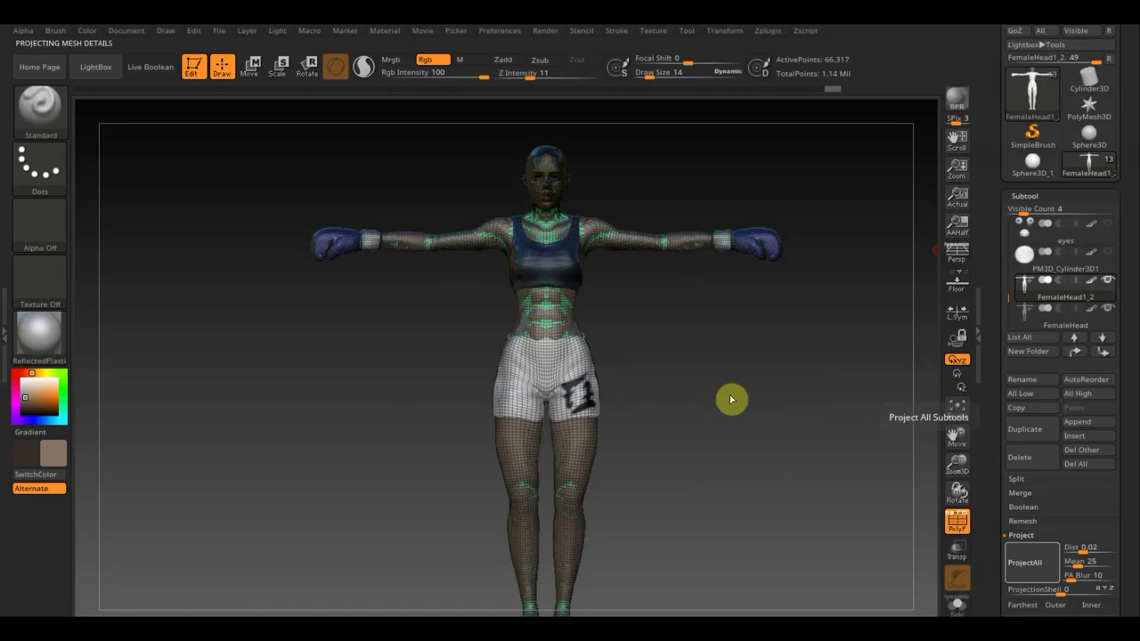
pyautogui.moveTo(1065, 311)
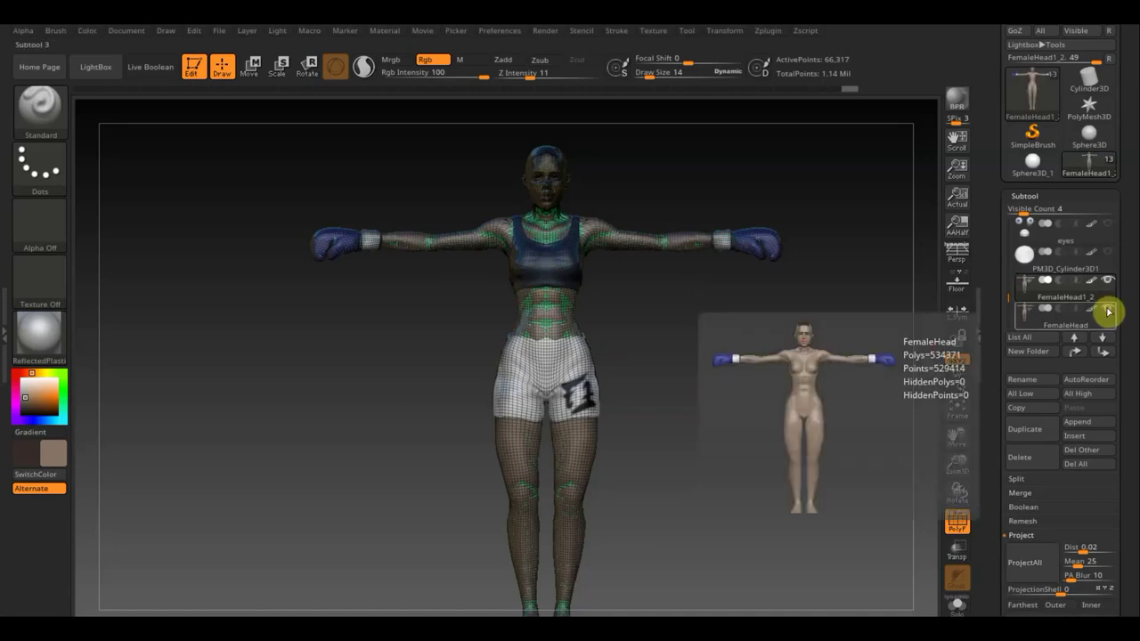
pyautogui.click(1109, 311)
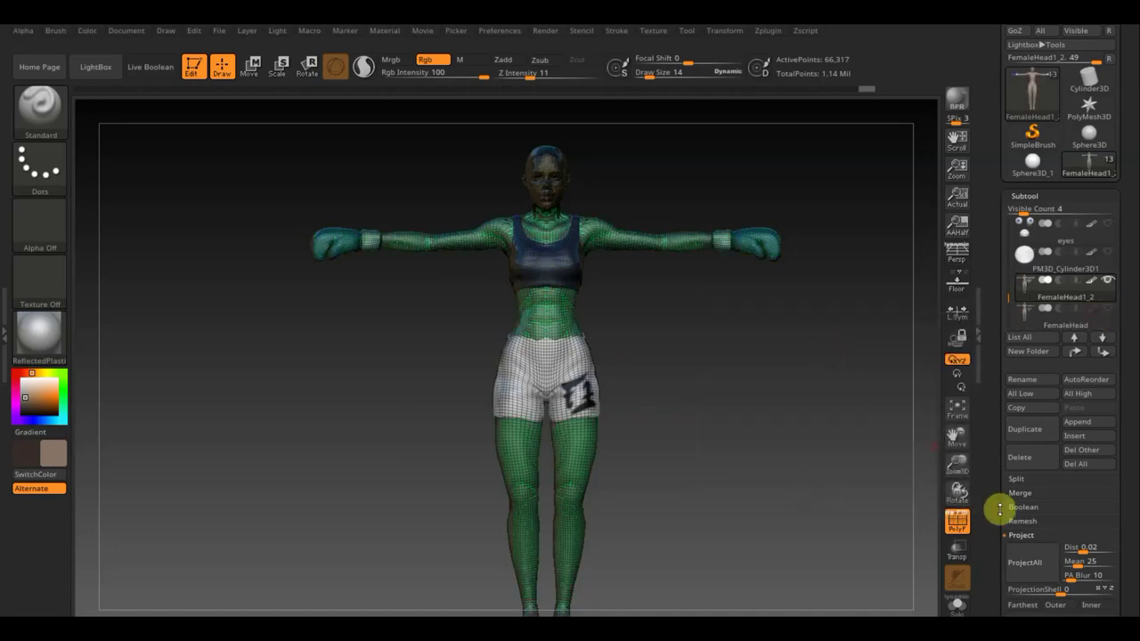
pyautogui.click(951, 529)
pyautogui.moveTo(766, 458); pyautogui.dragTo(782, 550)
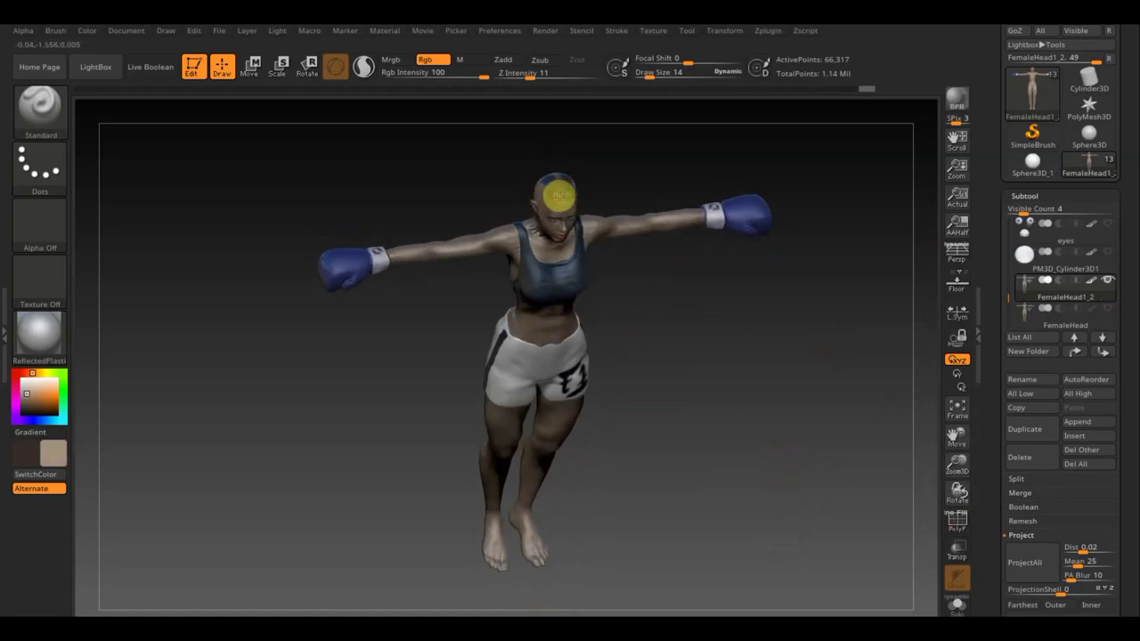
# Set draw size to 48 and Shift-smooth the rough neck and lumpy shoulder, undoing one stroke
pyautogui.click(645, 75)
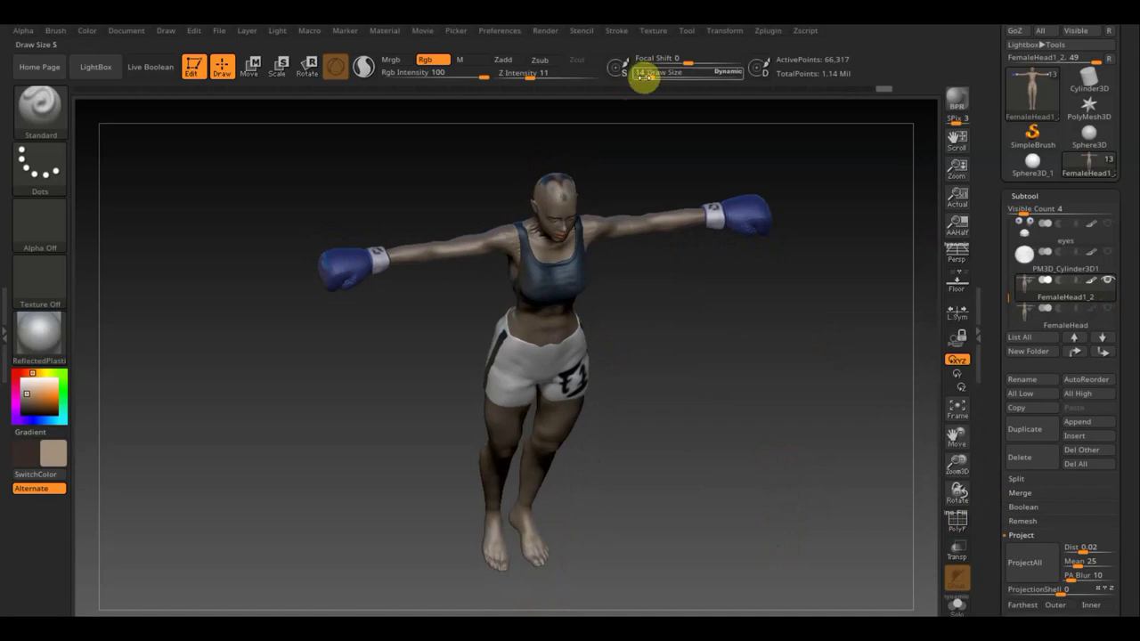
pyautogui.write('5')
pyautogui.write('48')
pyautogui.press('Return')
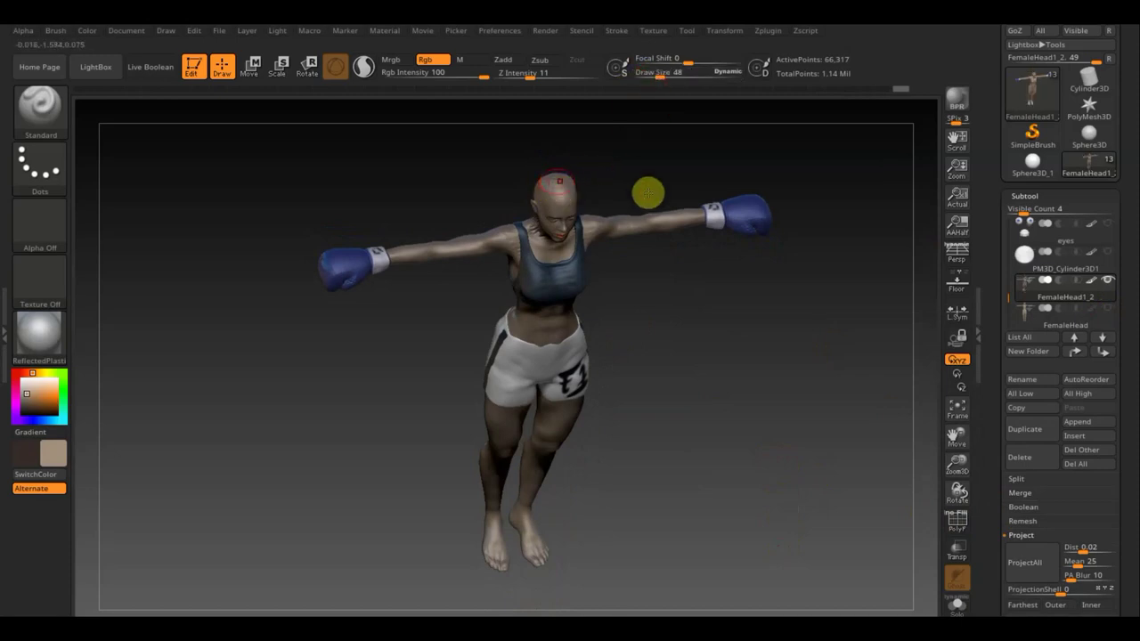
pyautogui.moveTo(648, 193)
pyautogui.mouseDown()
pyautogui.moveTo(674, 224)
pyautogui.moveTo(689, 415)
pyautogui.moveTo(583, 397)
pyautogui.mouseUp()
pyautogui.press('shift')
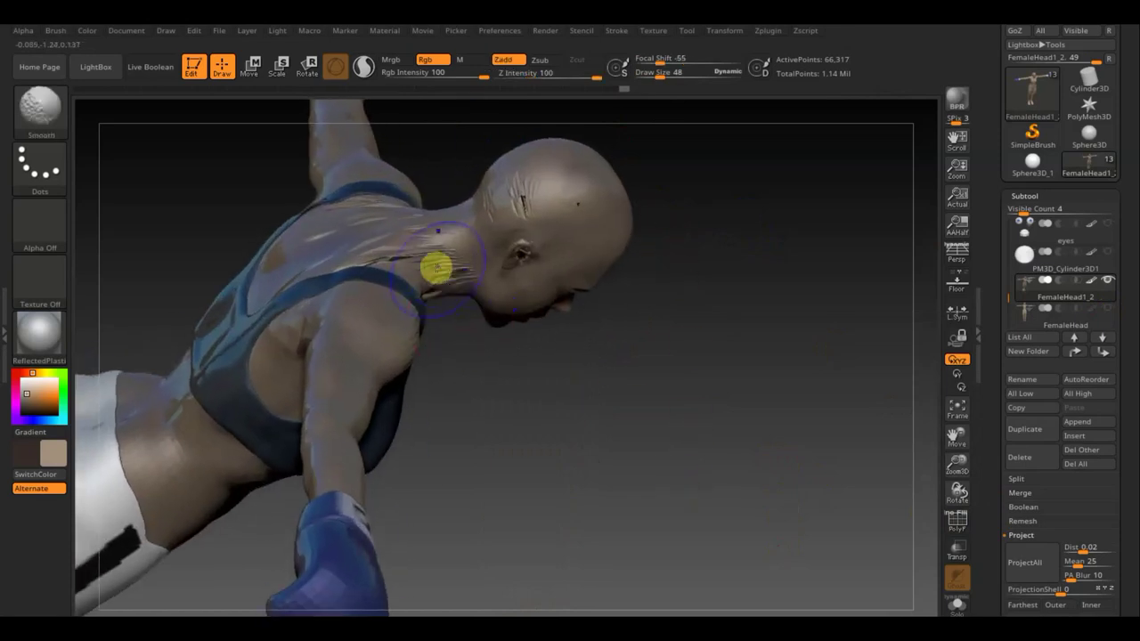
pyautogui.moveTo(449, 266)
pyautogui.keyDown('shift'); pyautogui.mouseDown()
pyautogui.moveTo(503, 214)
pyautogui.moveTo(508, 191)
pyautogui.mouseUp(); pyautogui.keyUp('shift')
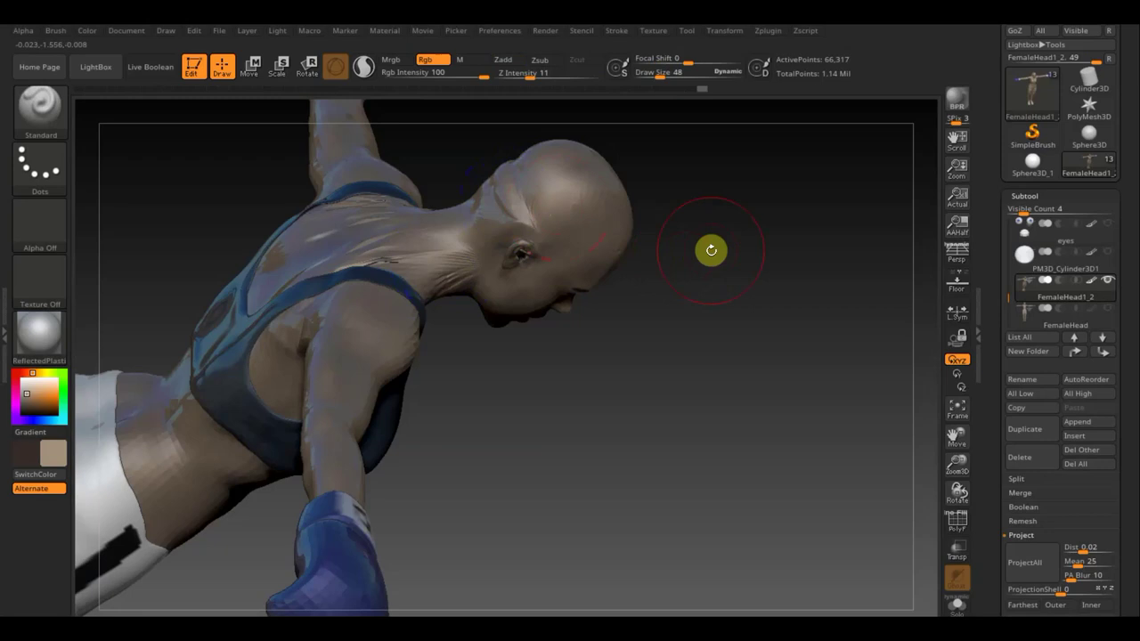
pyautogui.hotkey('ctrl', 'z')
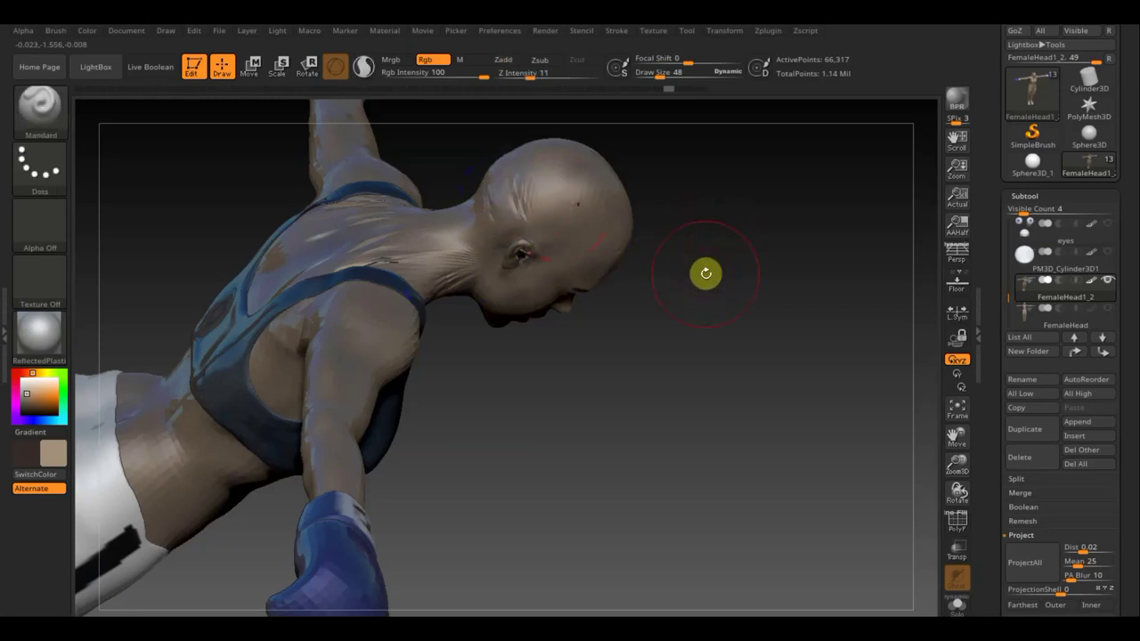
pyautogui.moveTo(710, 296)
pyautogui.mouseDown()
pyautogui.moveTo(725, 372)
pyautogui.moveTo(463, 255)
pyautogui.mouseUp()
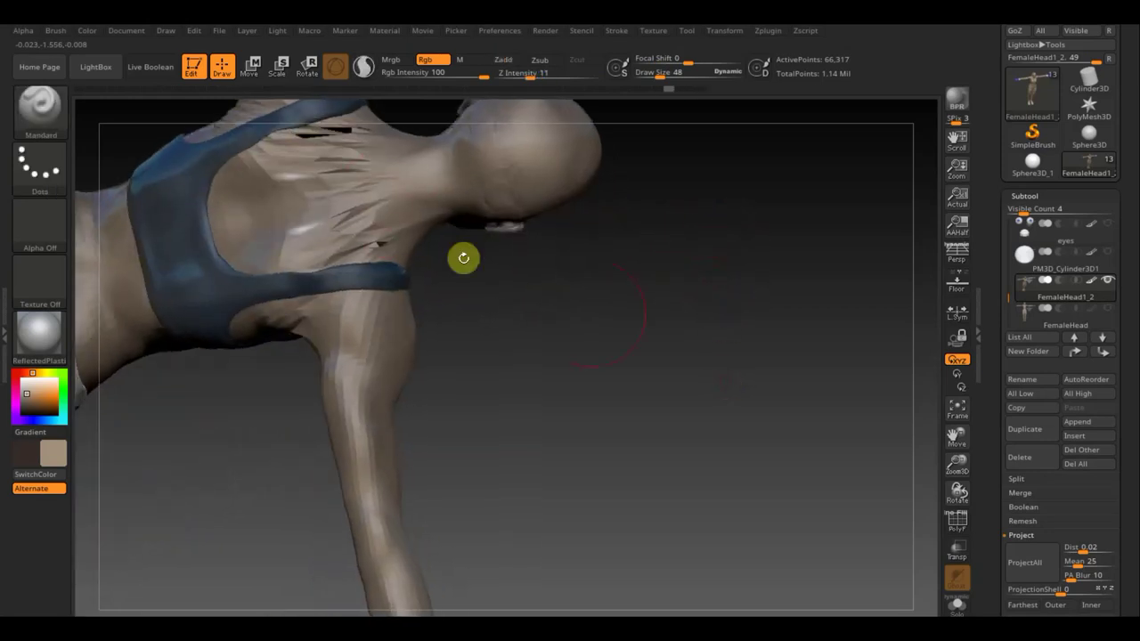
pyautogui.moveTo(354, 174)
pyautogui.keyDown('shift'); pyautogui.mouseDown()
pyautogui.moveTo(300, 133)
pyautogui.moveTo(354, 139)
pyautogui.mouseUp(); pyautogui.keyUp('shift')
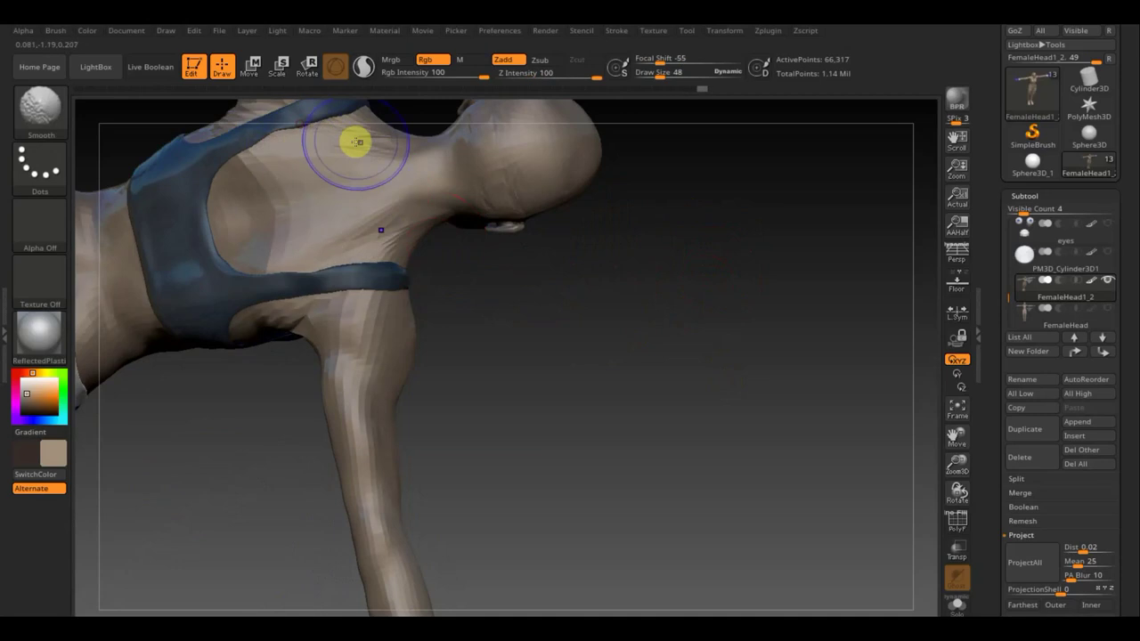
pyautogui.moveTo(552, 344)
pyautogui.mouseDown()
pyautogui.moveTo(427, 278)
pyautogui.moveTo(417, 198)
pyautogui.moveTo(551, 251)
pyautogui.mouseUp()
pyautogui.moveTo(560, 390)
pyautogui.mouseDown()
pyautogui.moveTo(540, 316)
pyautogui.moveTo(638, 438)
pyautogui.moveTo(636, 451)
pyautogui.moveTo(789, 461)
pyautogui.moveTo(596, 341)
pyautogui.mouseUp()
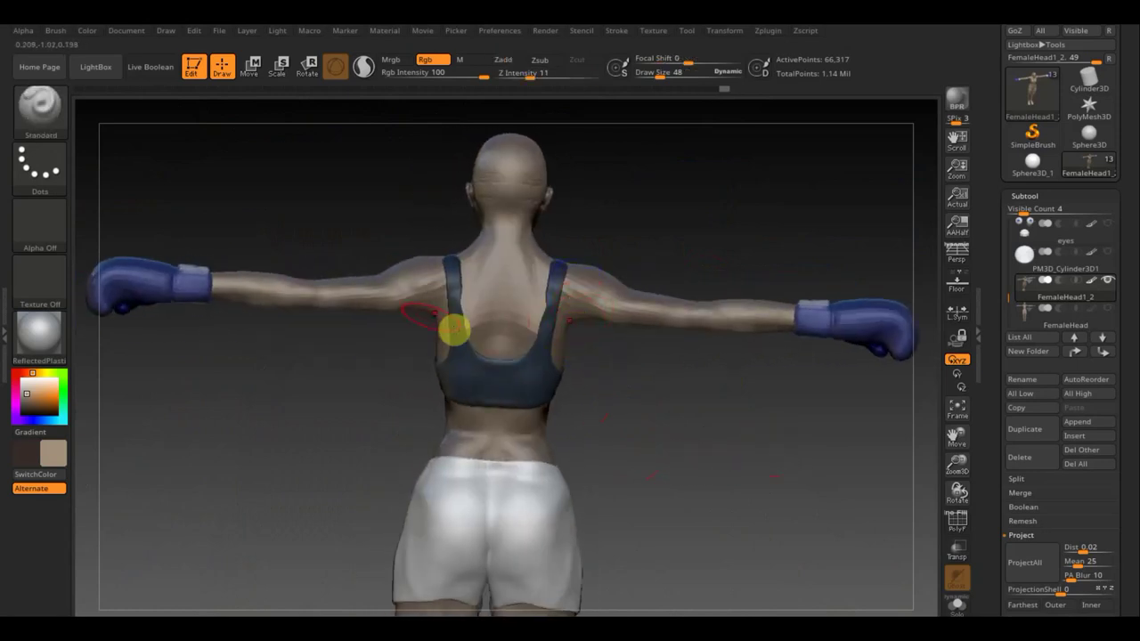
# Frame the whole body facing front and turn on PolyF to show wireframe and polygroups
pyautogui.moveTo(453, 326)
pyautogui.mouseDown()
pyautogui.moveTo(674, 407)
pyautogui.moveTo(794, 413)
pyautogui.moveTo(785, 424)
pyautogui.mouseUp()
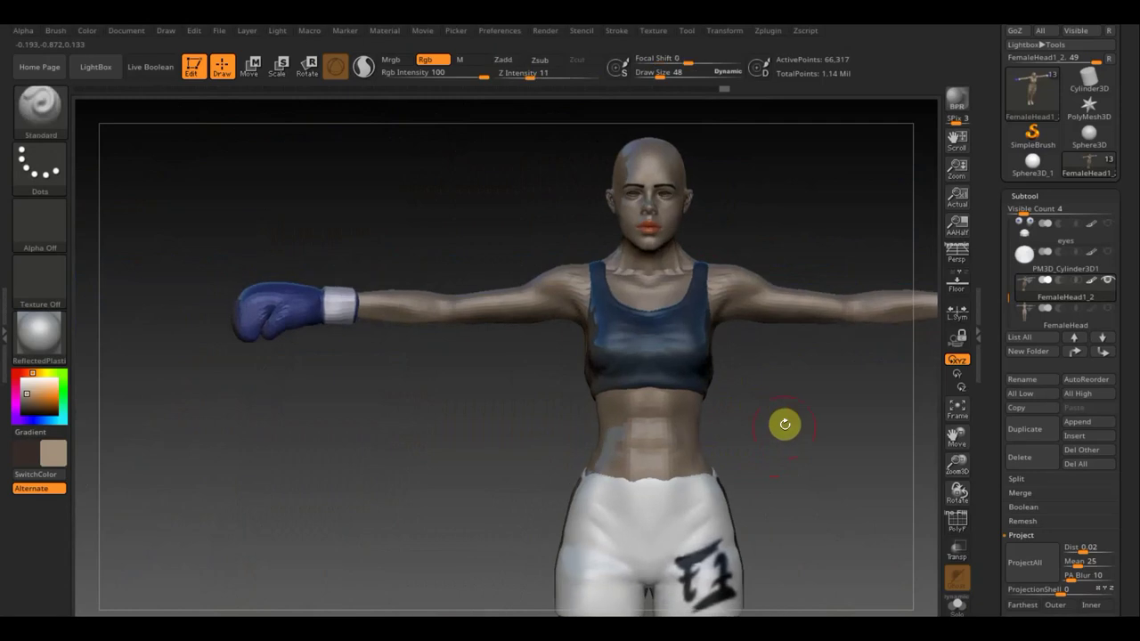
pyautogui.press('shift')
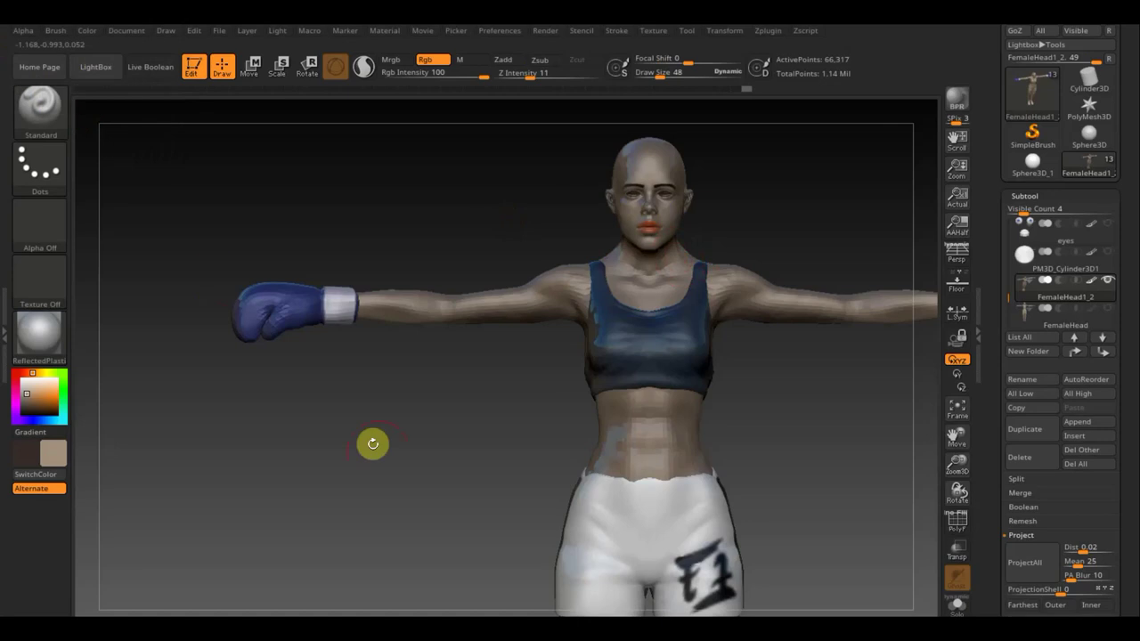
pyautogui.moveTo(471, 541)
pyautogui.keyDown('alt'); pyautogui.mouseDown()
pyautogui.moveTo(325, 469)
pyautogui.moveTo(366, 508)
pyautogui.moveTo(448, 478)
pyautogui.moveTo(312, 454)
pyautogui.mouseUp(); pyautogui.keyUp('alt')
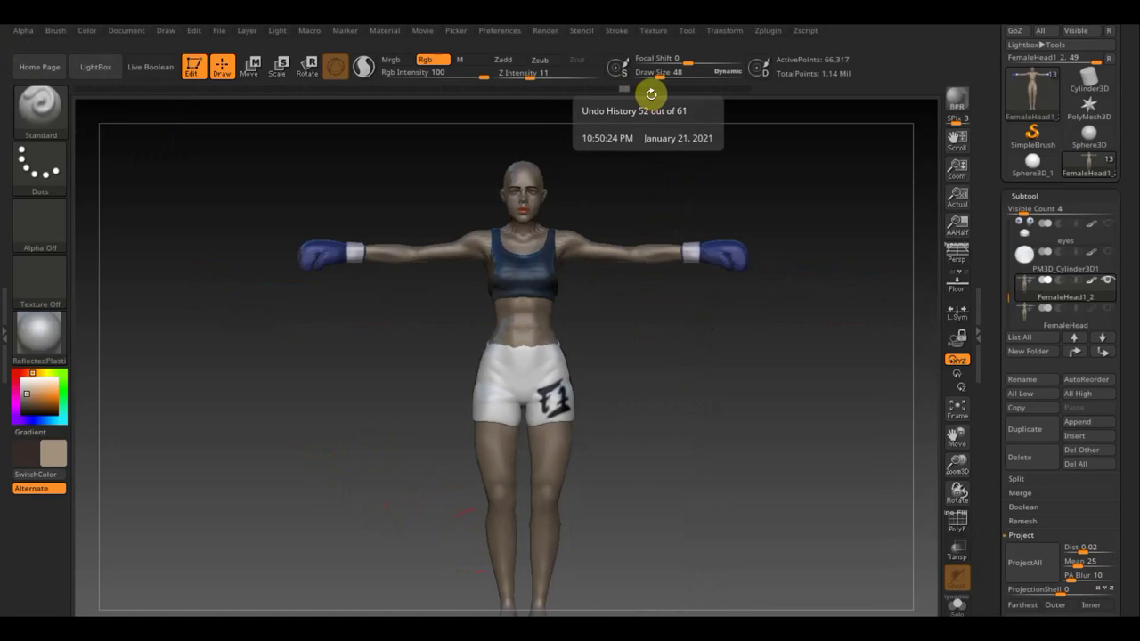
pyautogui.click(957, 521)
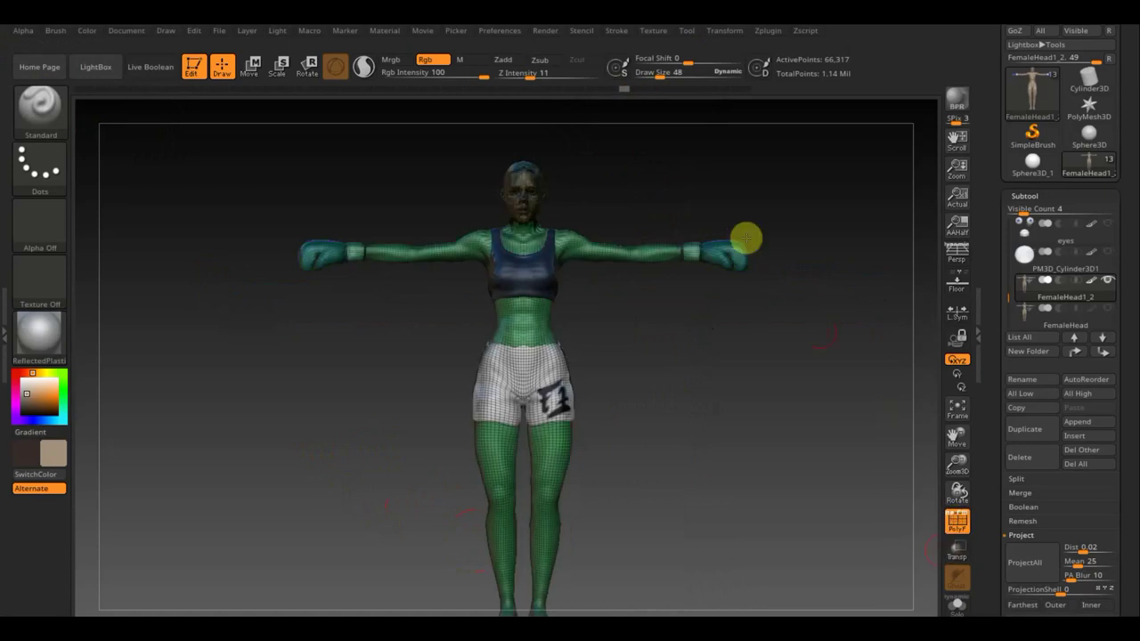
# Step back along the Undo History to state 37 of 61, restoring 1.026 million active points
pyautogui.click(668, 90)
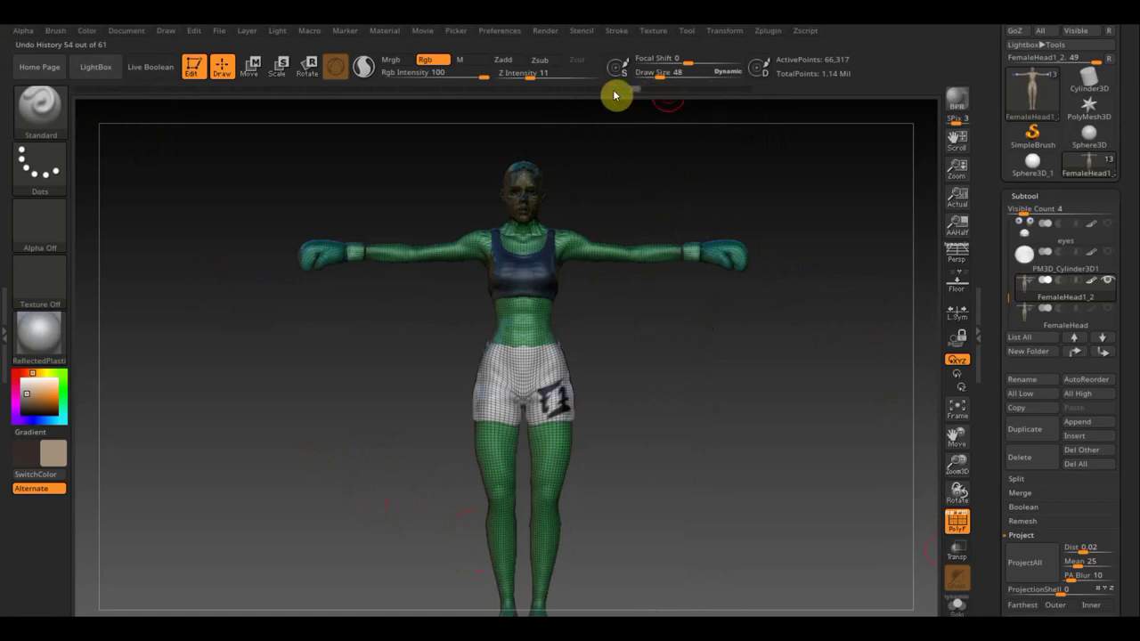
pyautogui.click(582, 90)
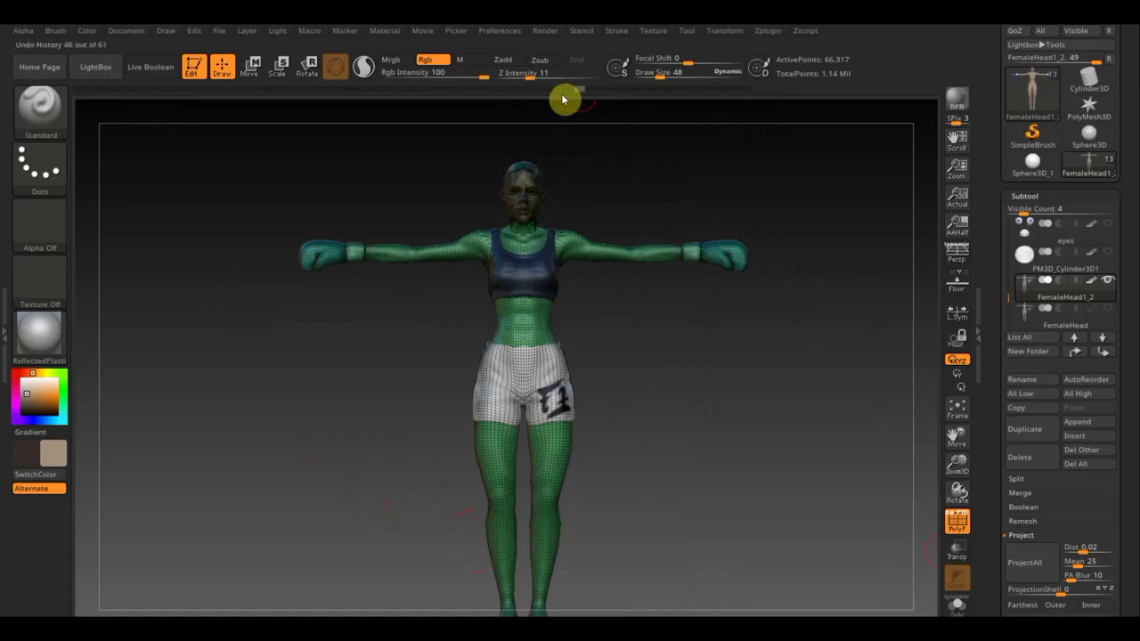
pyautogui.click(561, 90)
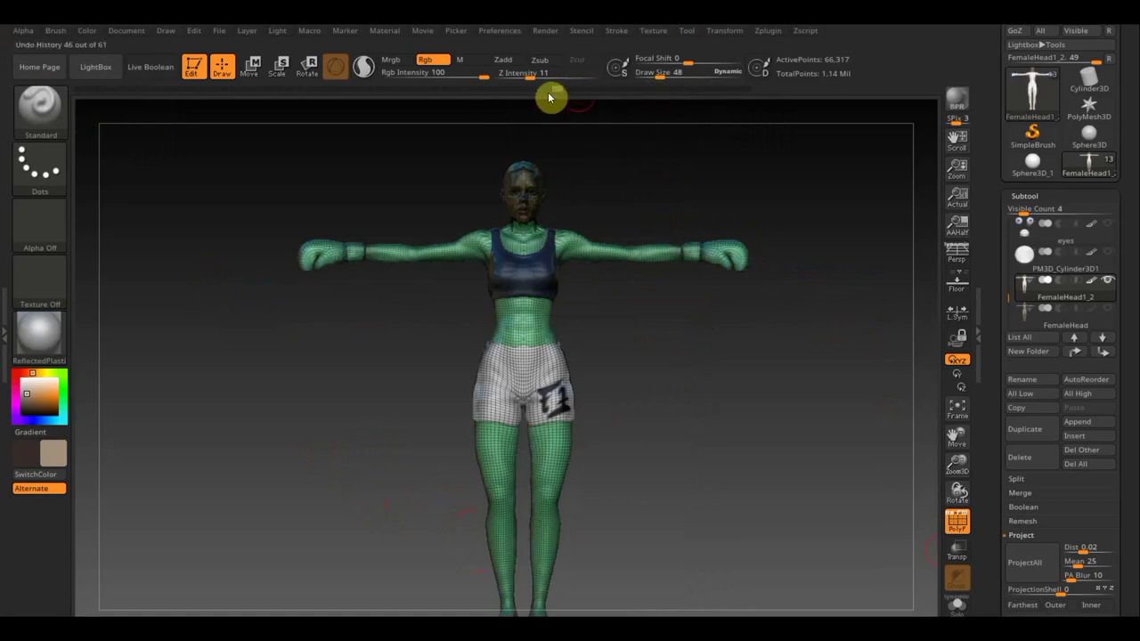
pyautogui.click(541, 90)
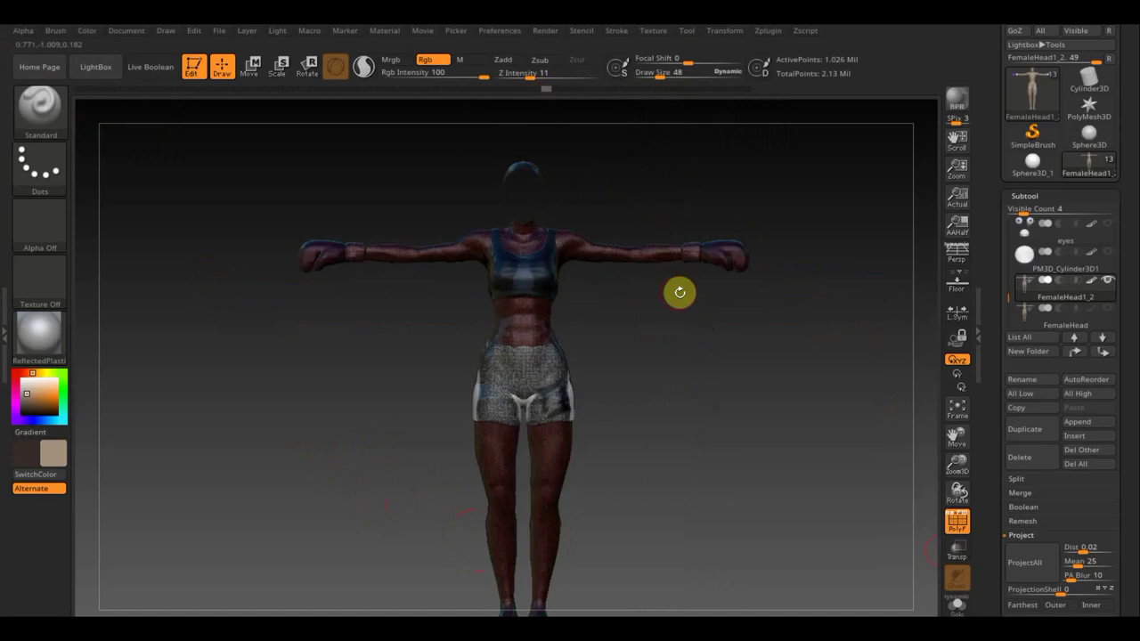
# In ZRemesher, set Target Polygons Count to 19.466 and enable KeepGroups
pyautogui.moveTo(1131, 521); pyautogui.dragTo(1122, 395)
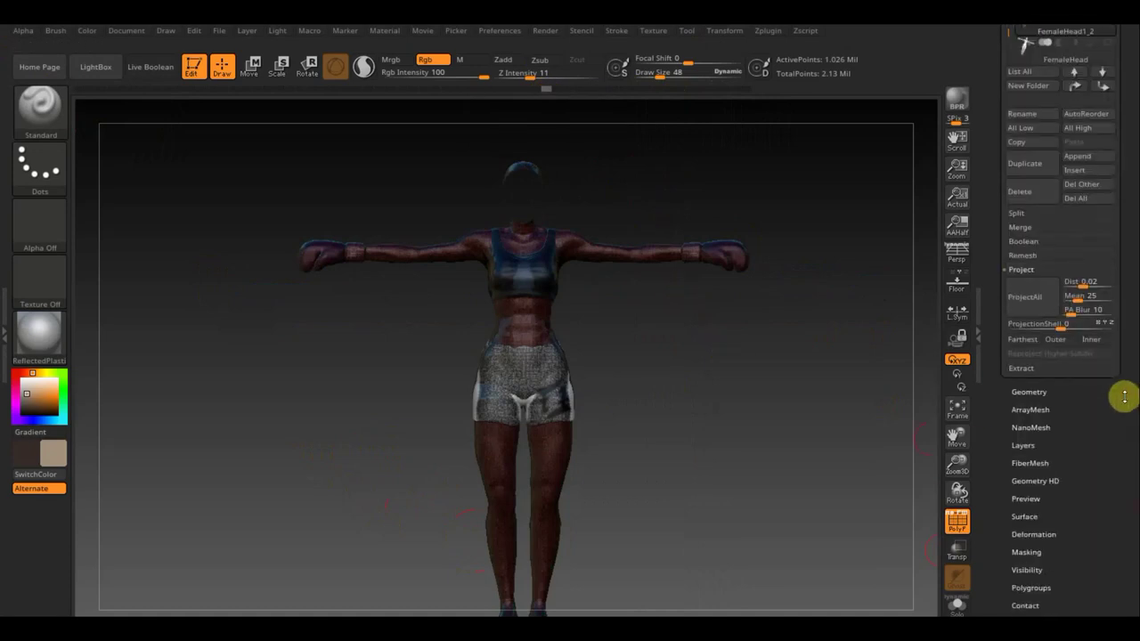
pyautogui.click(1029, 390)
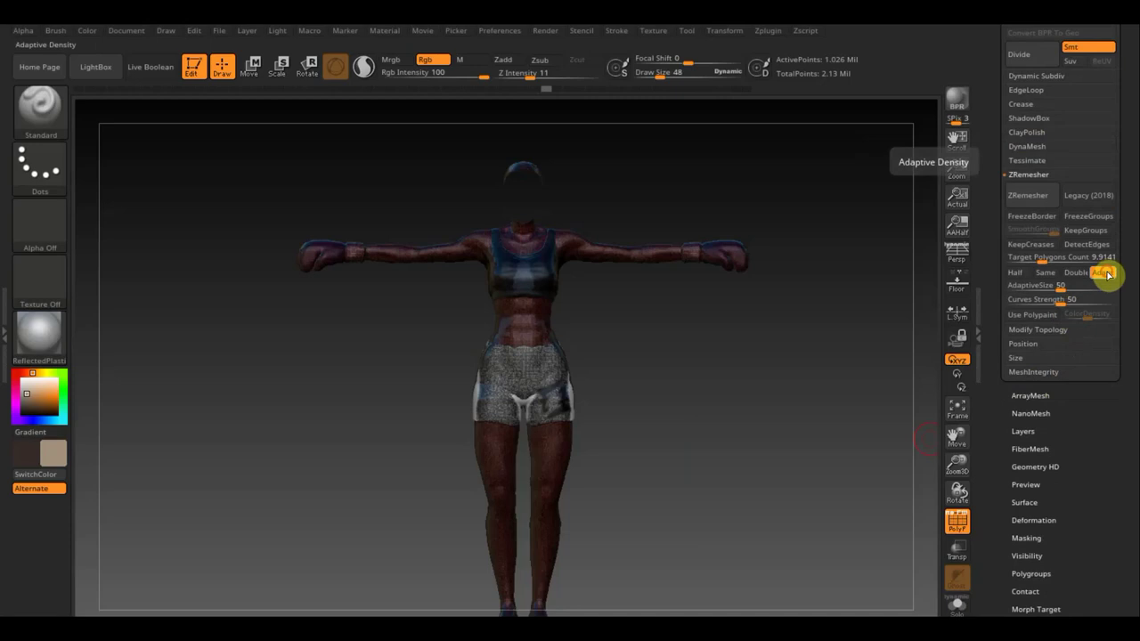
pyautogui.moveTo(1040, 259); pyautogui.dragTo(1052, 260)
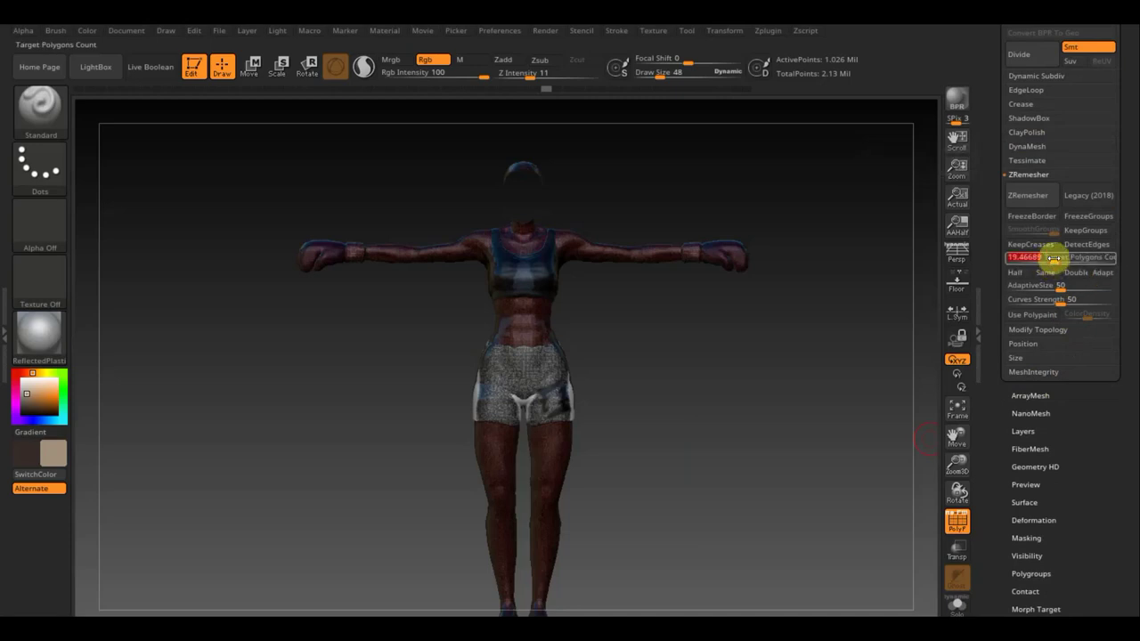
pyautogui.click(1066, 231)
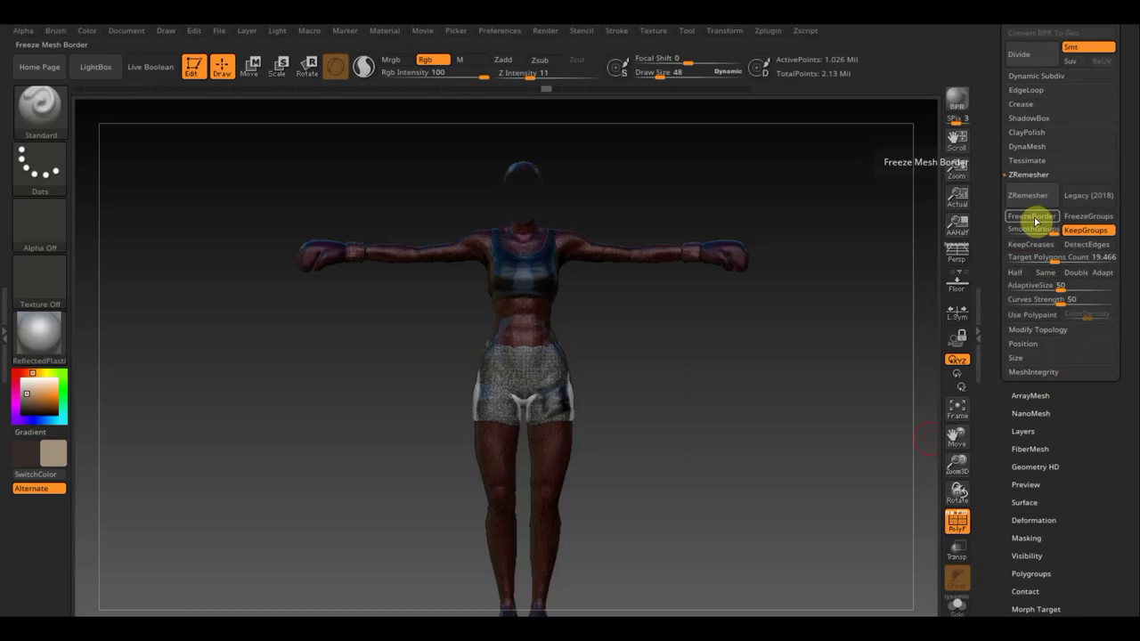
# ZRemesh the boxer, inspect the result up close, then undo back to the dense mesh
pyautogui.click(1033, 198)
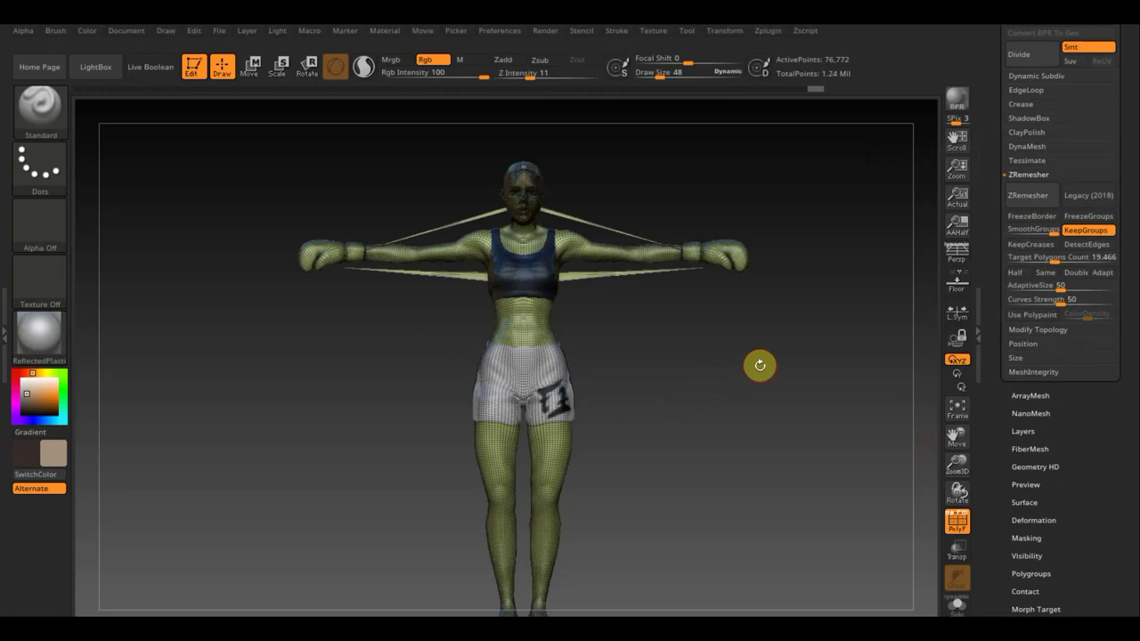
pyautogui.moveTo(748, 365)
pyautogui.mouseDown()
pyautogui.moveTo(783, 479)
pyautogui.moveTo(865, 486)
pyautogui.moveTo(748, 481)
pyautogui.moveTo(785, 482)
pyautogui.moveTo(775, 399)
pyautogui.mouseUp()
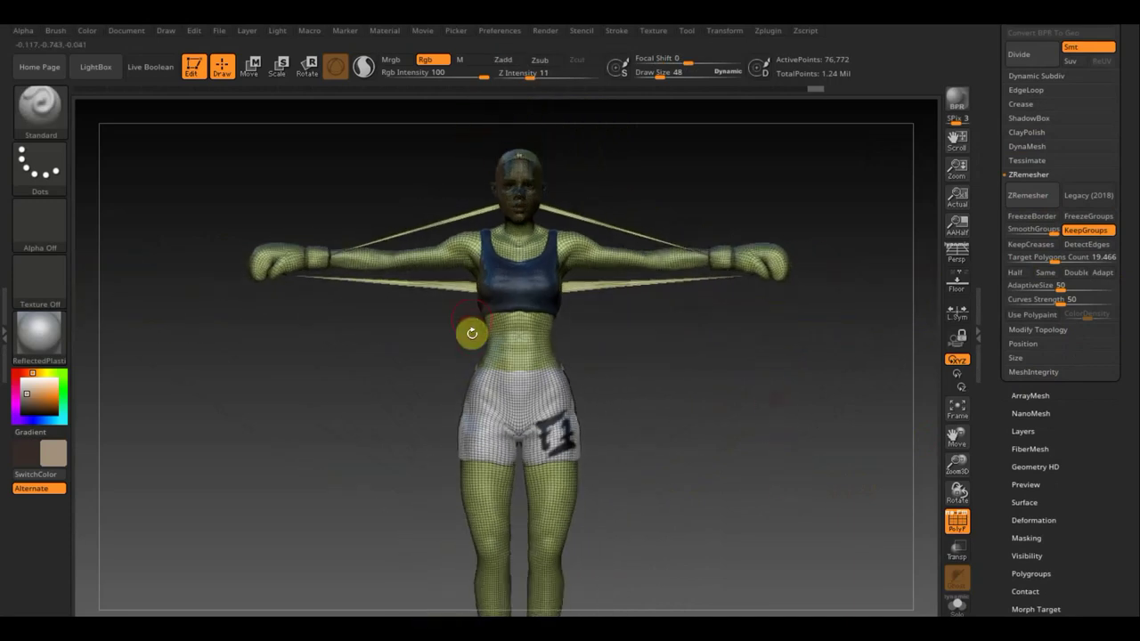
pyautogui.moveTo(472, 334); pyautogui.dragTo(523, 349)
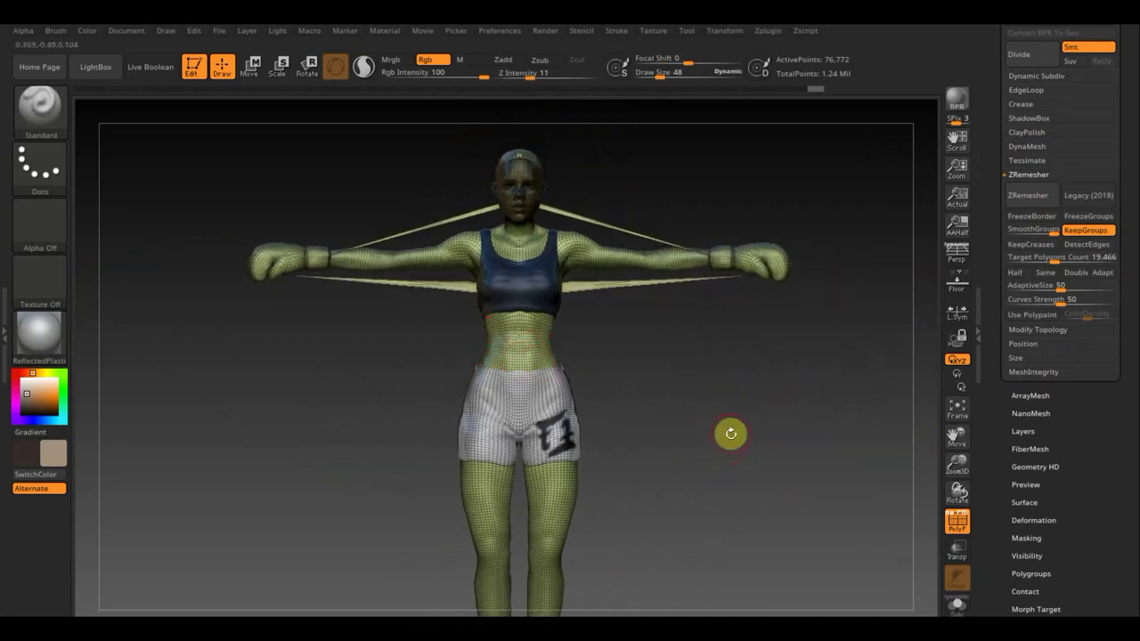
pyautogui.hotkey('ctrl', 'd')
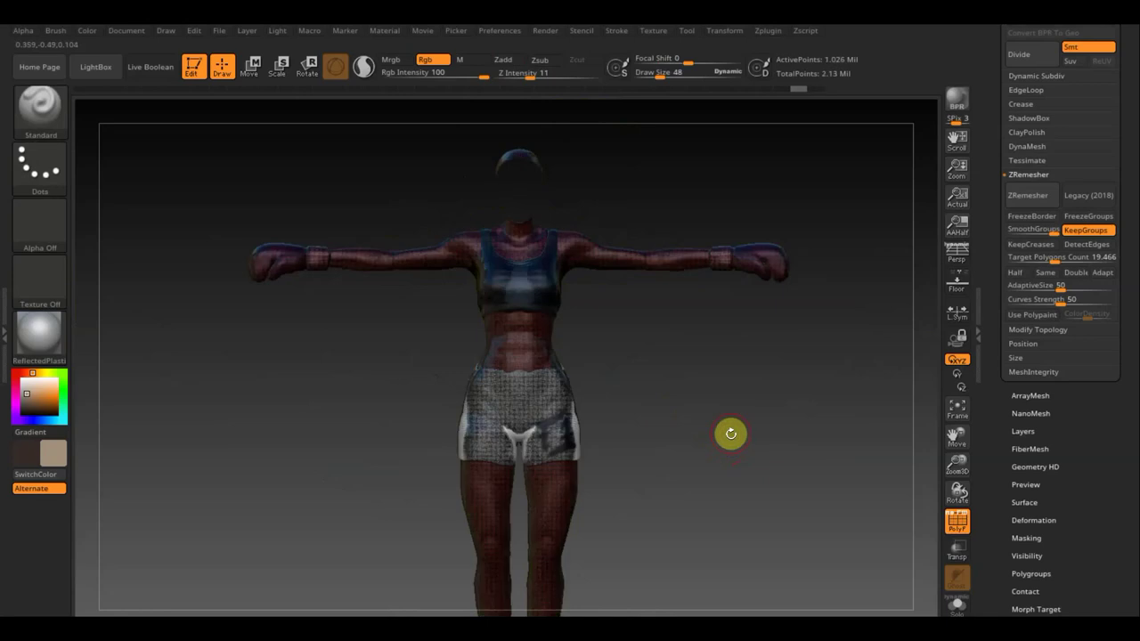
# Clear the mask and reveal the hidden head again, viewing the model from the front
pyautogui.moveTo(797, 414)
pyautogui.mouseDown()
pyautogui.moveTo(822, 417)
pyautogui.moveTo(792, 410)
pyautogui.mouseUp()
pyautogui.press('ctrl')
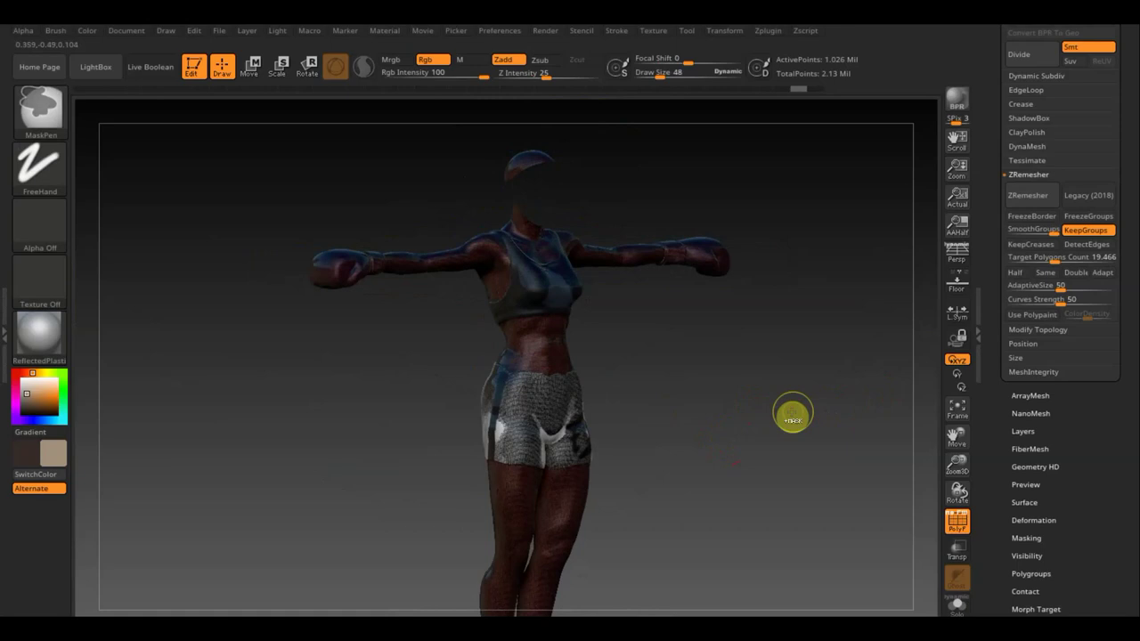
pyautogui.keyDown('ctrl'); pyautogui.click(791, 413); pyautogui.keyUp('ctrl')
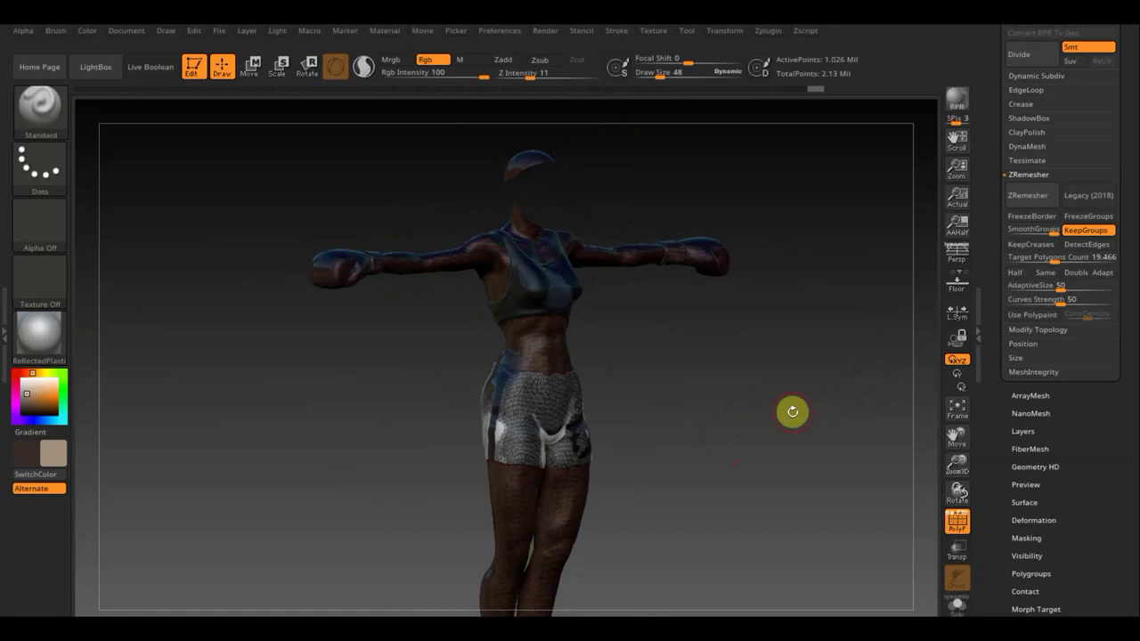
pyautogui.press('ctrl')
pyautogui.keyDown('ctrl'); pyautogui.click(791, 413); pyautogui.keyUp('ctrl')
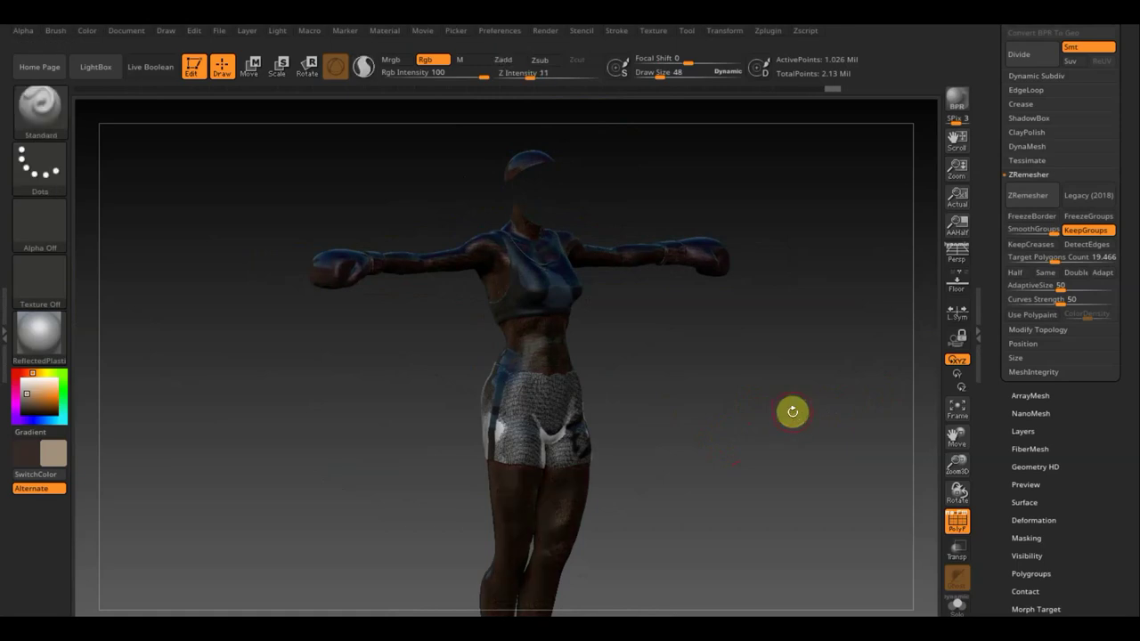
pyautogui.keyDown('ctrl'); pyautogui.click(793, 419); pyautogui.keyUp('ctrl')
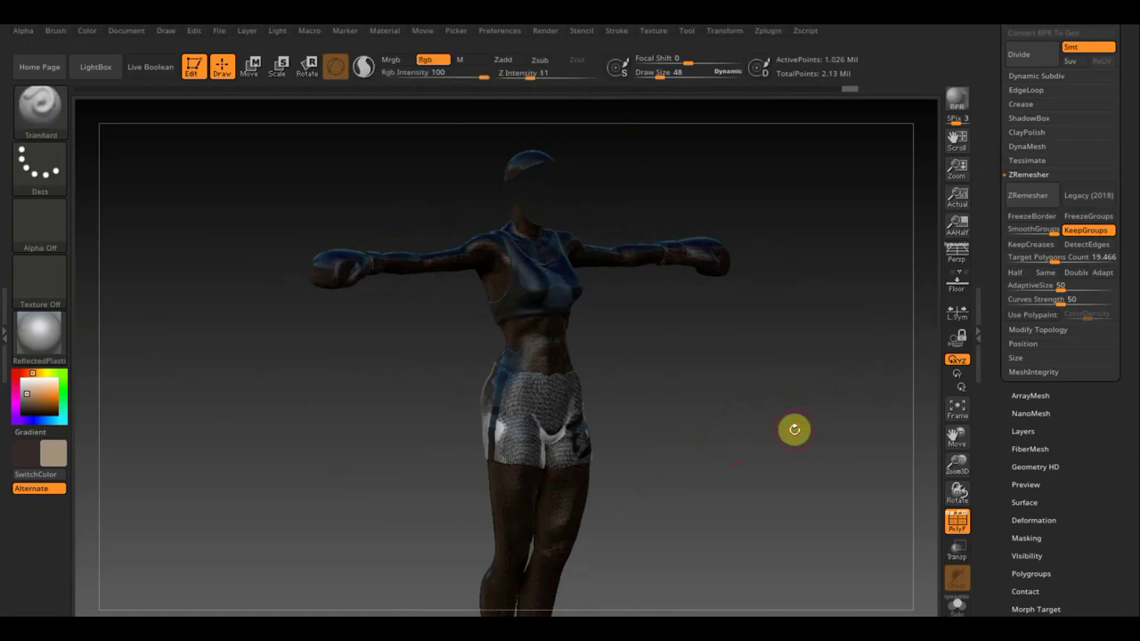
pyautogui.keyDown('ctrl'); pyautogui.keyDown('shift'); pyautogui.click(792, 429); pyautogui.keyUp('shift'); pyautogui.keyUp('ctrl')
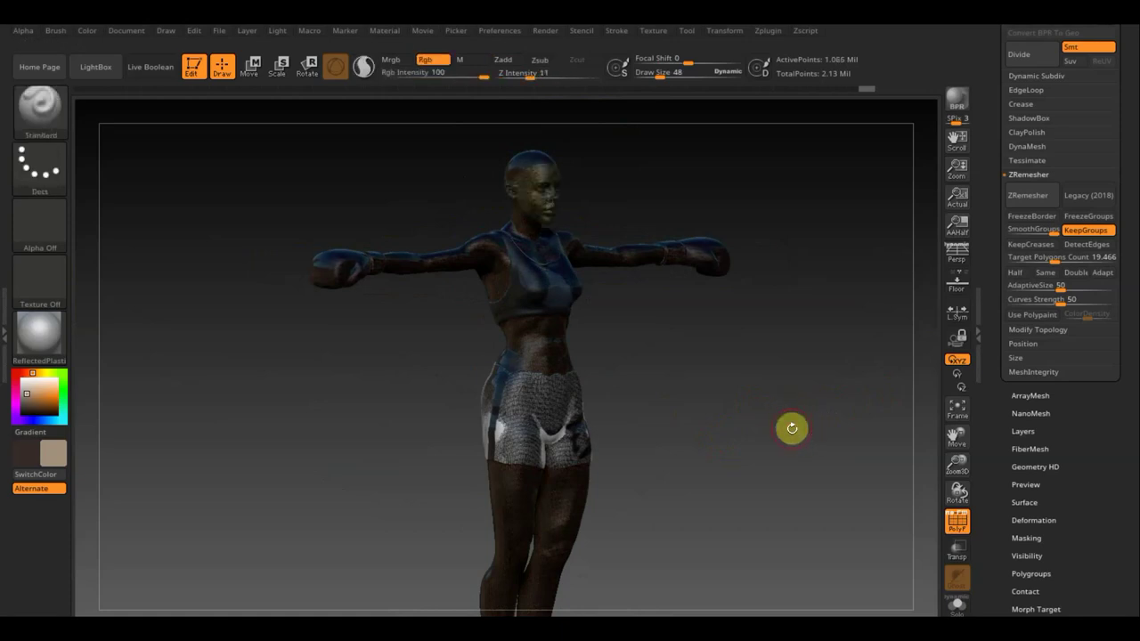
pyautogui.keyDown('shift'); pyautogui.moveTo(792, 428); pyautogui.dragTo(763, 419); pyautogui.keyUp('shift')
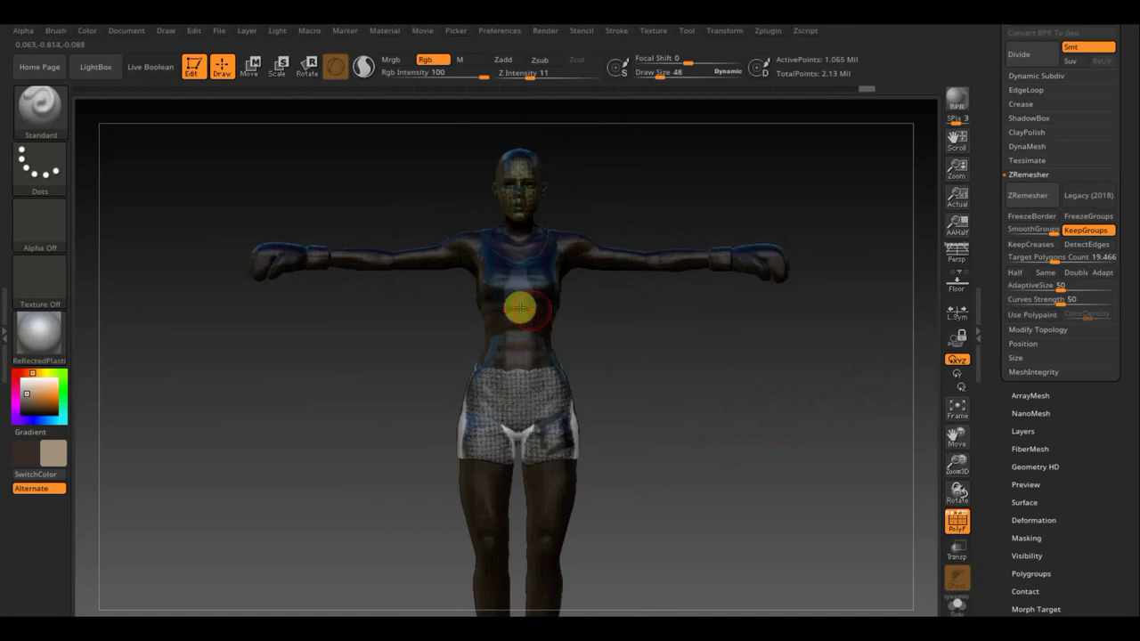
# Hide the head by isolating its polygroup and inverting visibility, then turn off KeepGroups
pyautogui.hotkey('ctrl', 'shift')
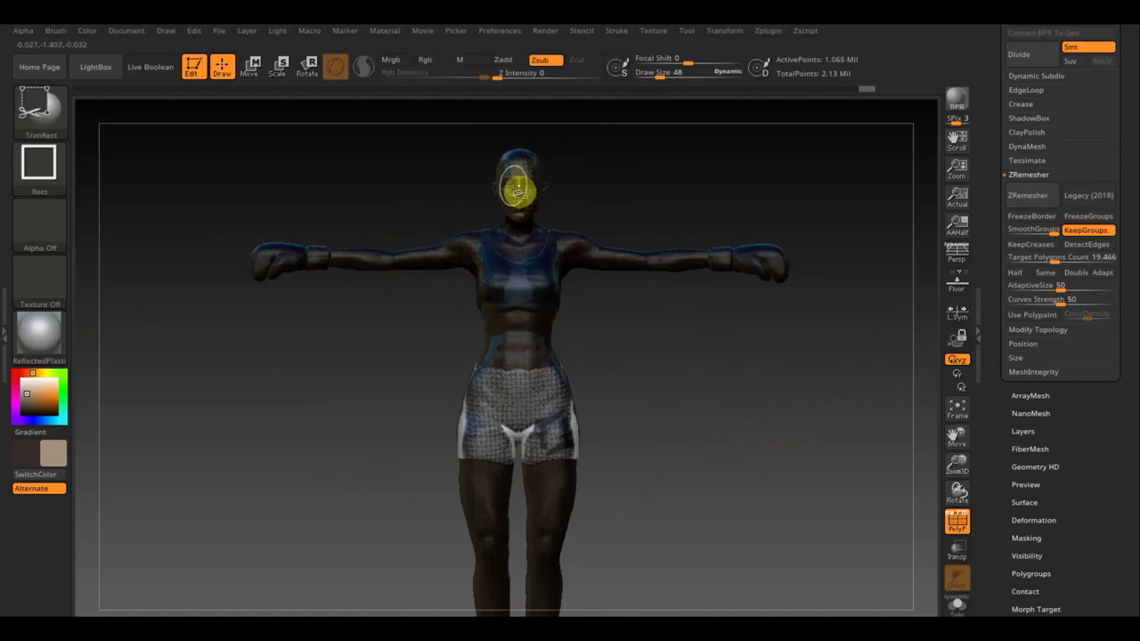
pyautogui.keyDown('ctrl'); pyautogui.keyDown('shift'); pyautogui.click(517, 189); pyautogui.keyUp('shift'); pyautogui.keyUp('ctrl')
pyautogui.keyDown('ctrl'); pyautogui.keyDown('shift'); pyautogui.click(526, 197); pyautogui.keyUp('shift'); pyautogui.keyUp('ctrl')
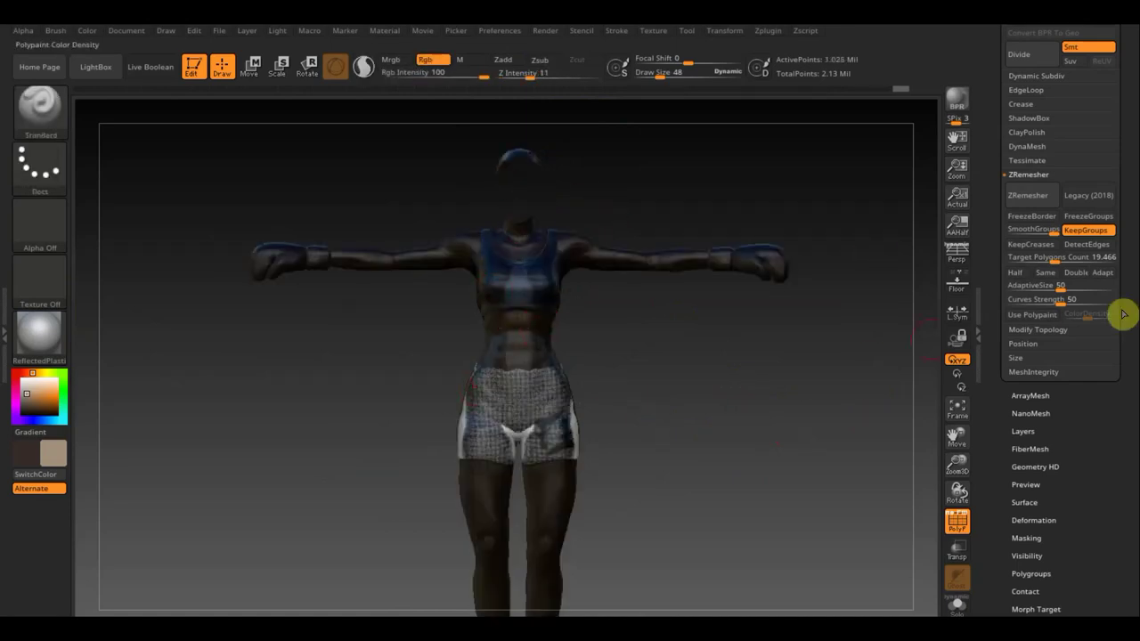
pyautogui.click(1089, 230)
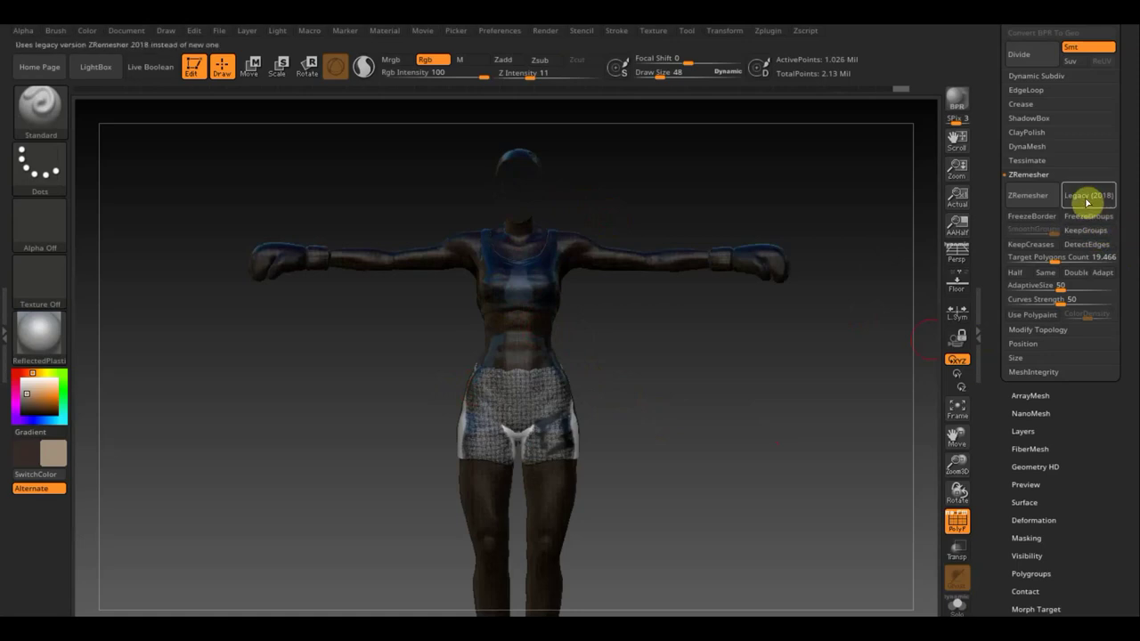
pyautogui.click(1062, 287)
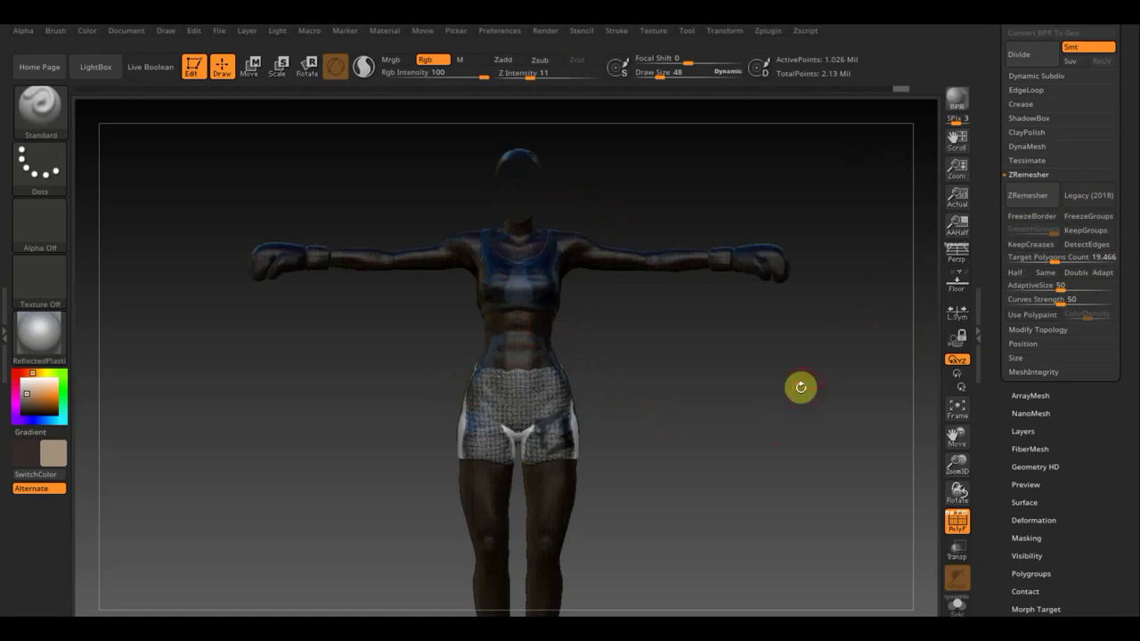
pyautogui.moveTo(799, 386)
pyautogui.mouseDown()
pyautogui.moveTo(831, 389)
pyautogui.moveTo(807, 391)
pyautogui.mouseUp()
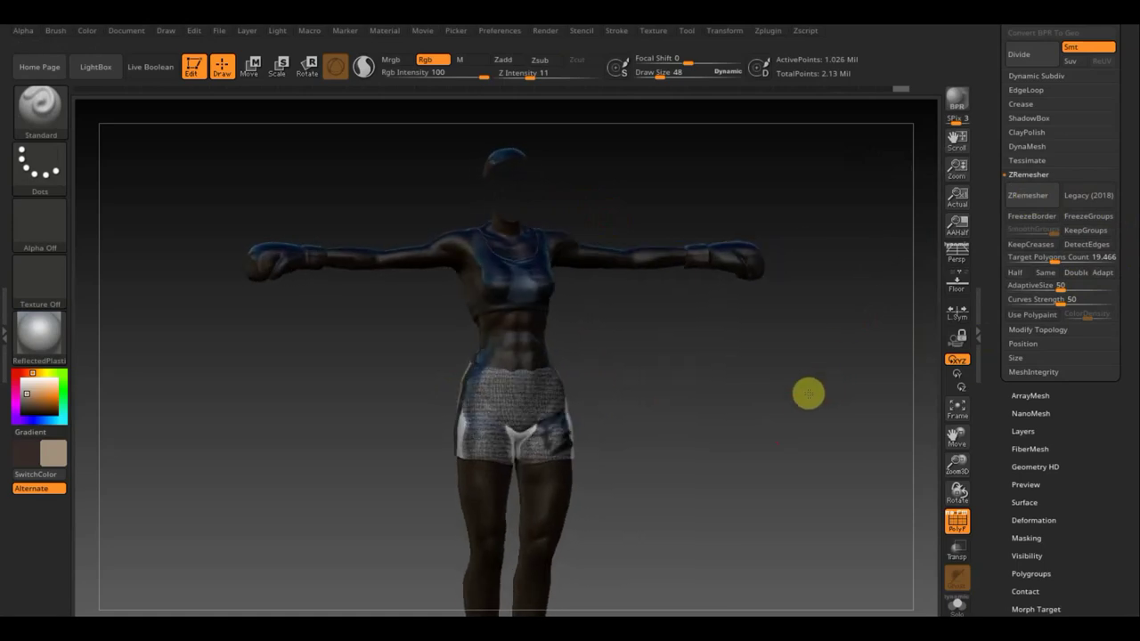
pyautogui.click(1061, 258)
pyautogui.press('Return')
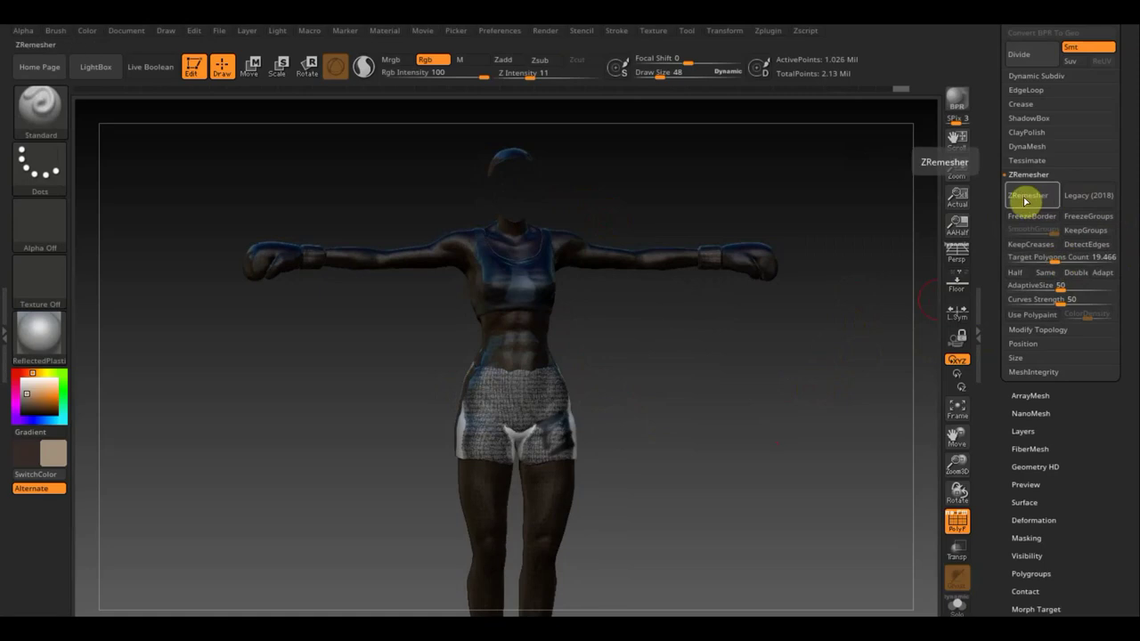
pyautogui.click(1027, 198)
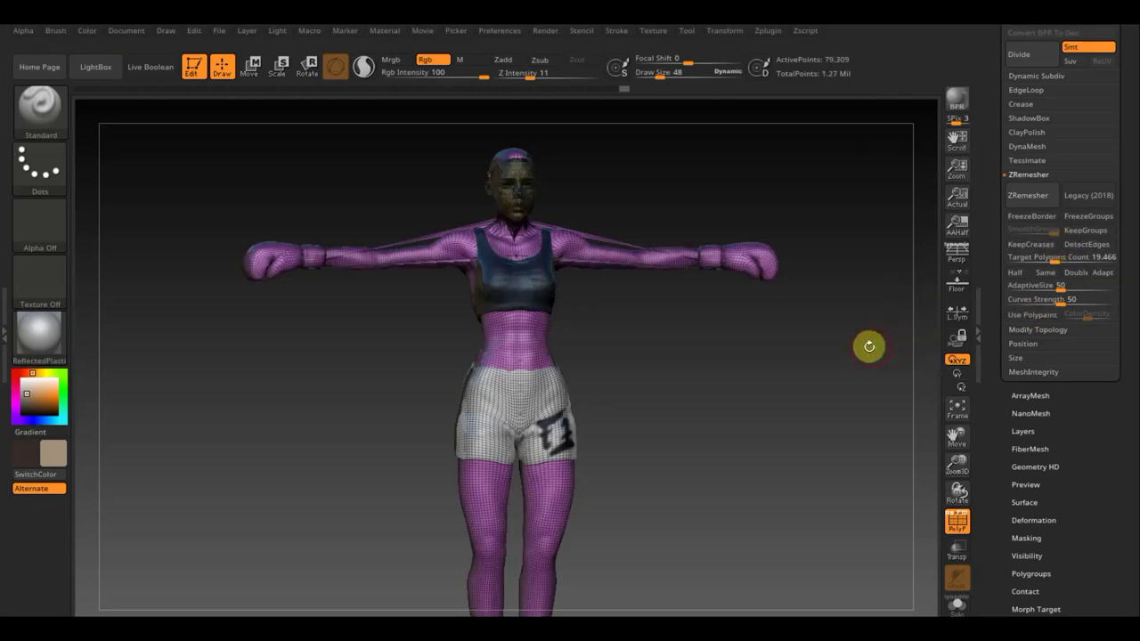
pyautogui.moveTo(867, 344)
pyautogui.keyDown('alt'); pyautogui.mouseDown()
pyautogui.moveTo(867, 430)
pyautogui.moveTo(822, 448)
pyautogui.moveTo(911, 451)
pyautogui.moveTo(799, 281)
pyautogui.mouseUp(); pyautogui.keyUp('alt')
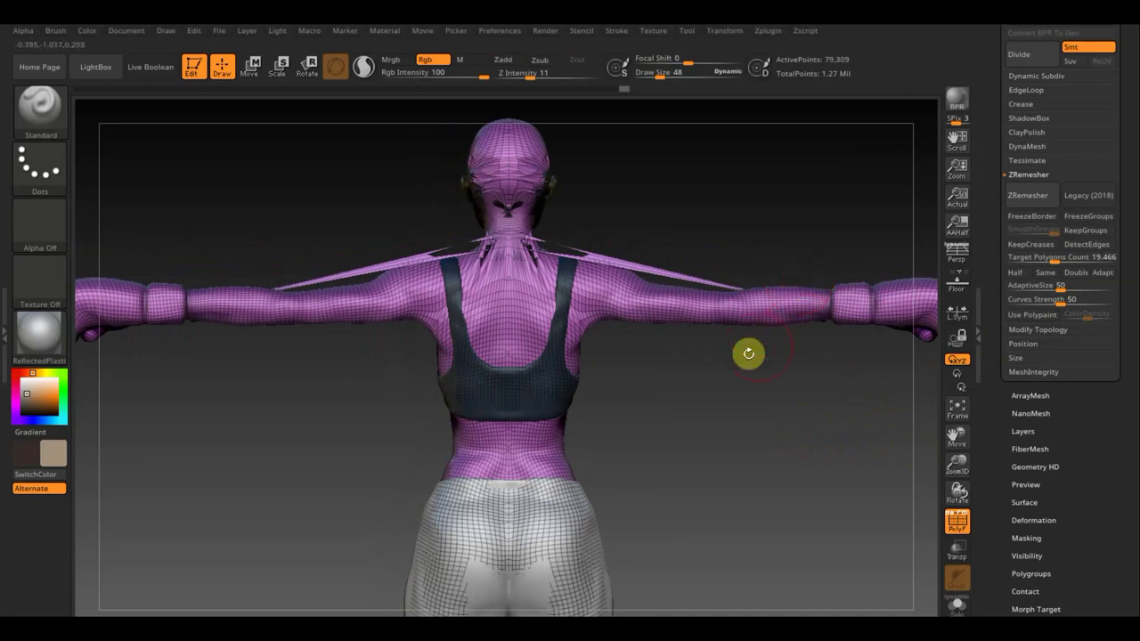
pyautogui.moveTo(775, 420)
pyautogui.mouseDown()
pyautogui.moveTo(756, 435)
pyautogui.moveTo(800, 458)
pyautogui.moveTo(878, 440)
pyautogui.moveTo(814, 448)
pyautogui.moveTo(764, 432)
pyautogui.moveTo(626, 433)
pyautogui.mouseUp()
pyautogui.moveTo(707, 428); pyautogui.dragTo(707, 434)
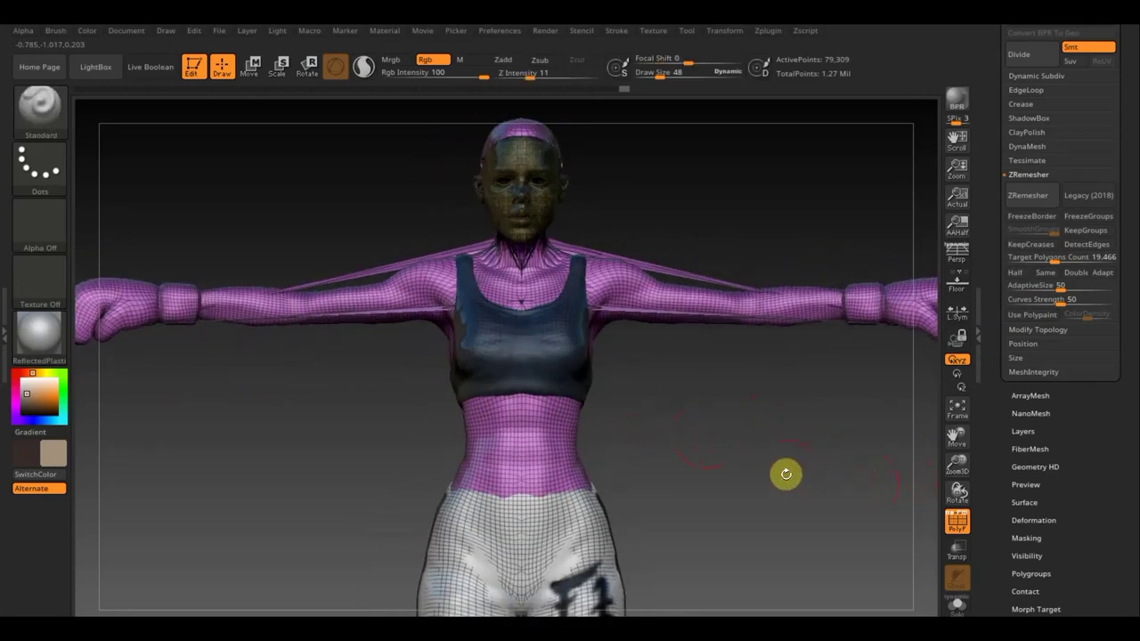
pyautogui.moveTo(786, 473); pyautogui.dragTo(799, 476)
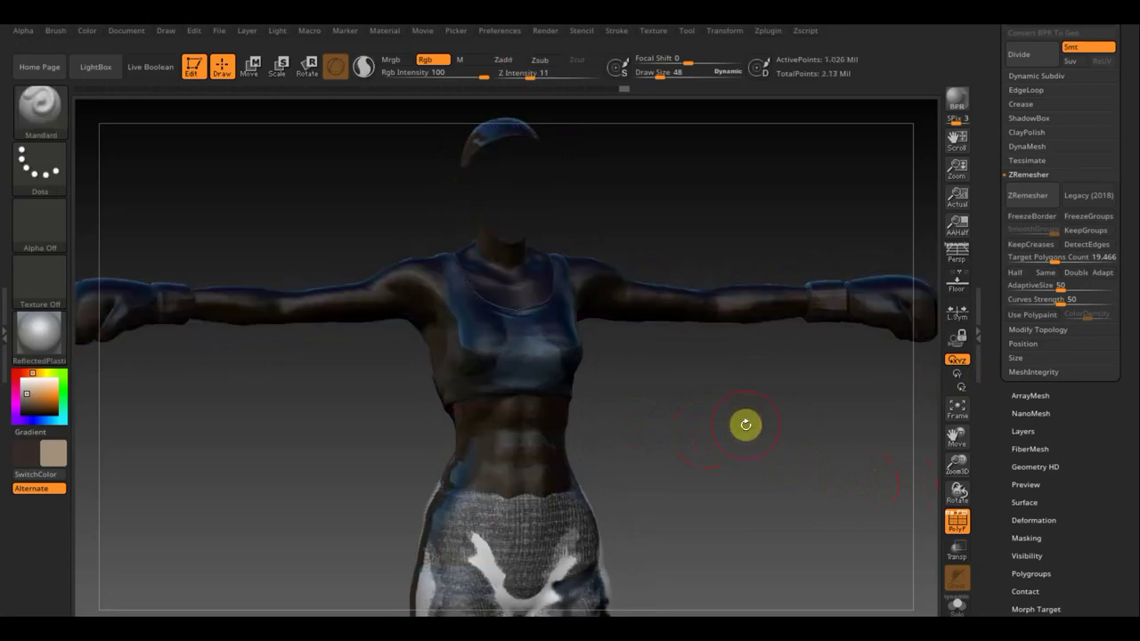
# Enable Adapt and Legacy (2018), then ZRemesh the body down to 80,551 active points
pyautogui.click(1106, 273)
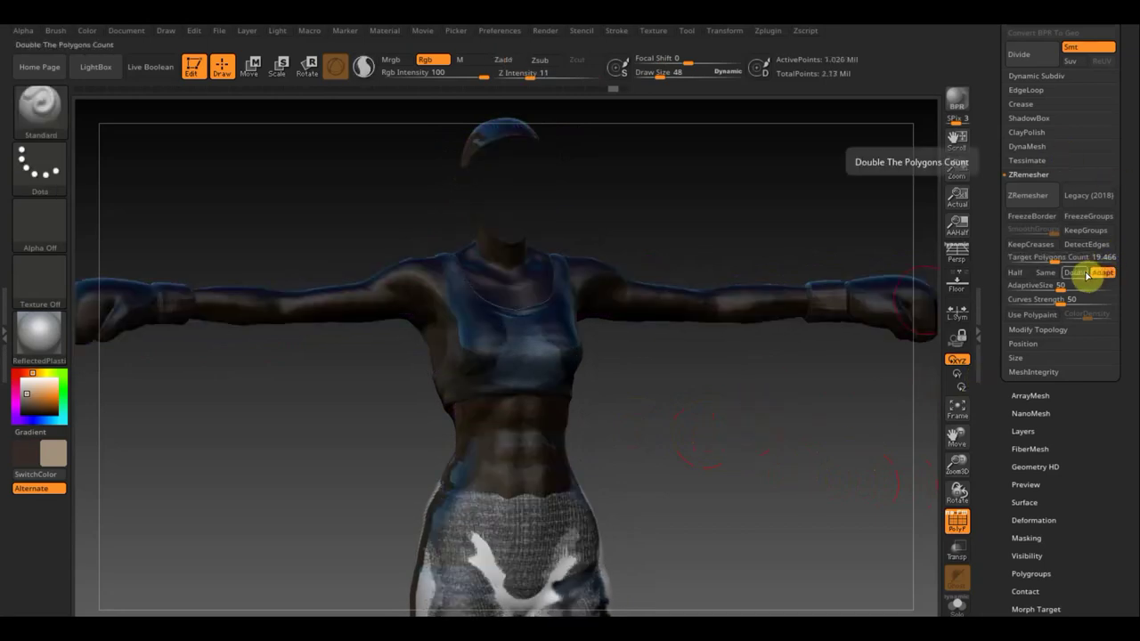
pyautogui.click(1083, 204)
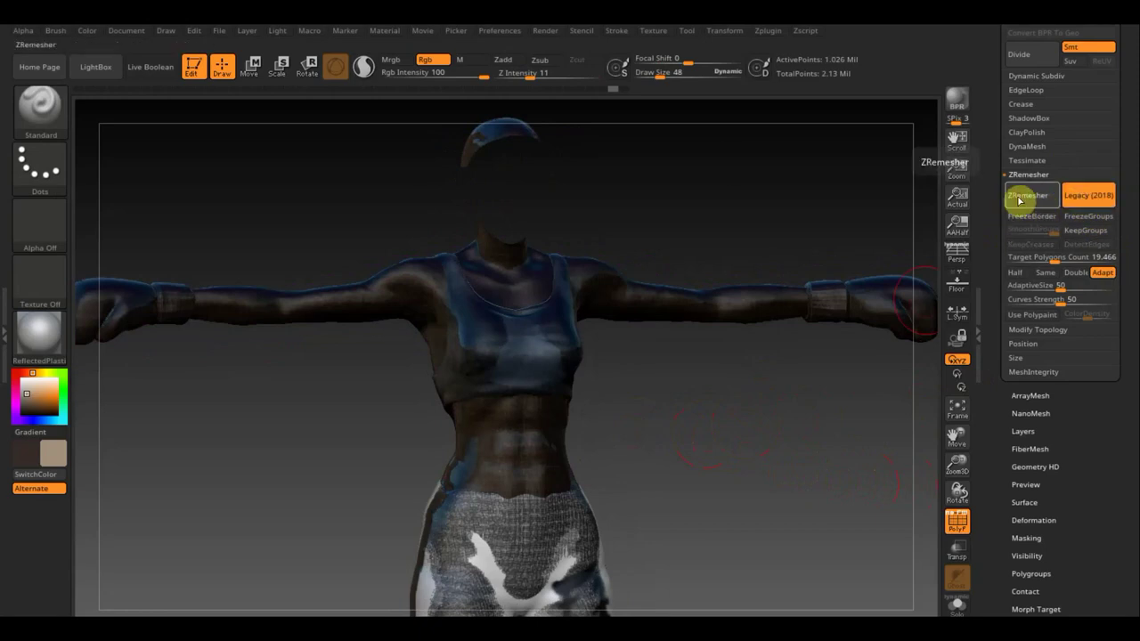
pyautogui.click(1019, 200)
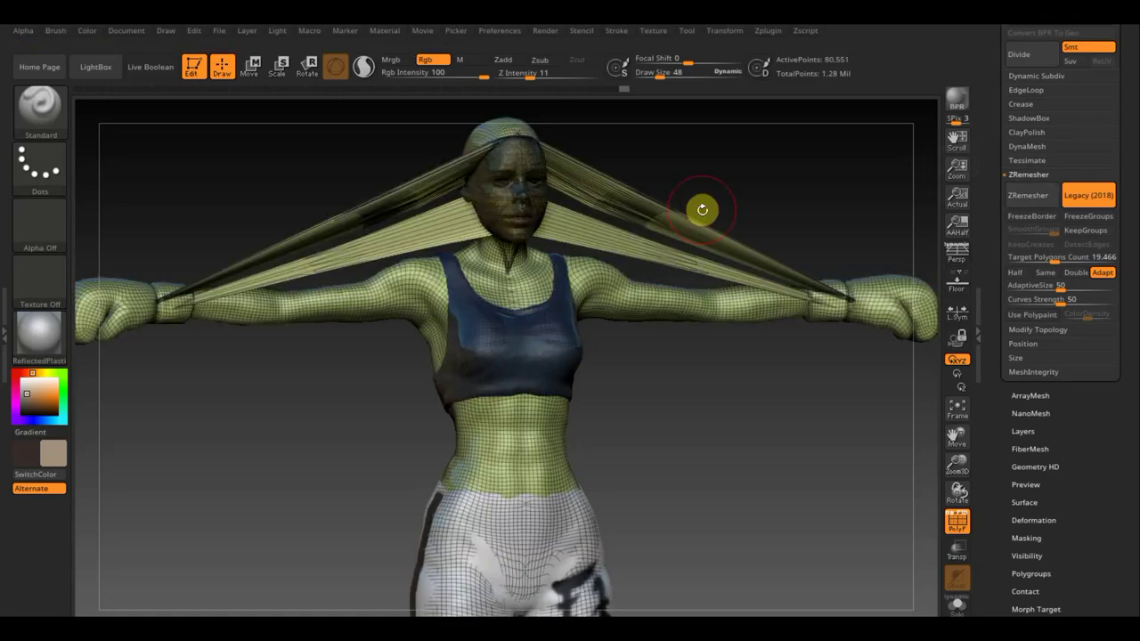
pyautogui.moveTo(718, 415)
pyautogui.mouseDown()
pyautogui.moveTo(814, 428)
pyautogui.moveTo(722, 430)
pyautogui.moveTo(740, 437)
pyautogui.moveTo(730, 450)
pyautogui.mouseUp()
pyautogui.press('ctrl')
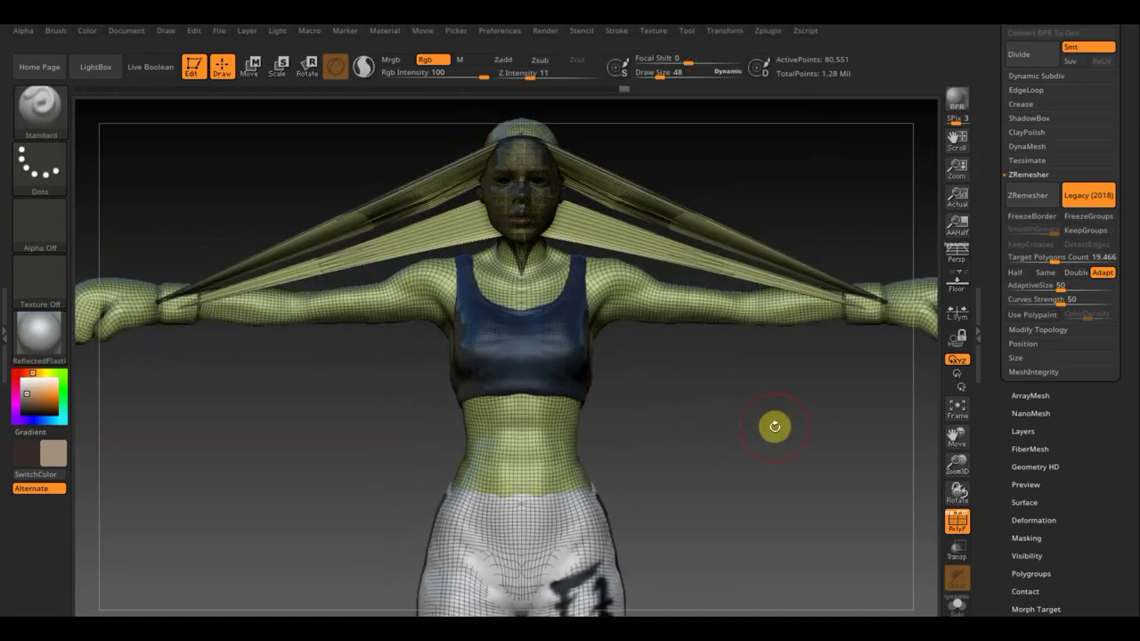
# Undo the remesh back to 1.065 million points and check the rear view with wireframe
pyautogui.hotkey('ctrl', 'z')
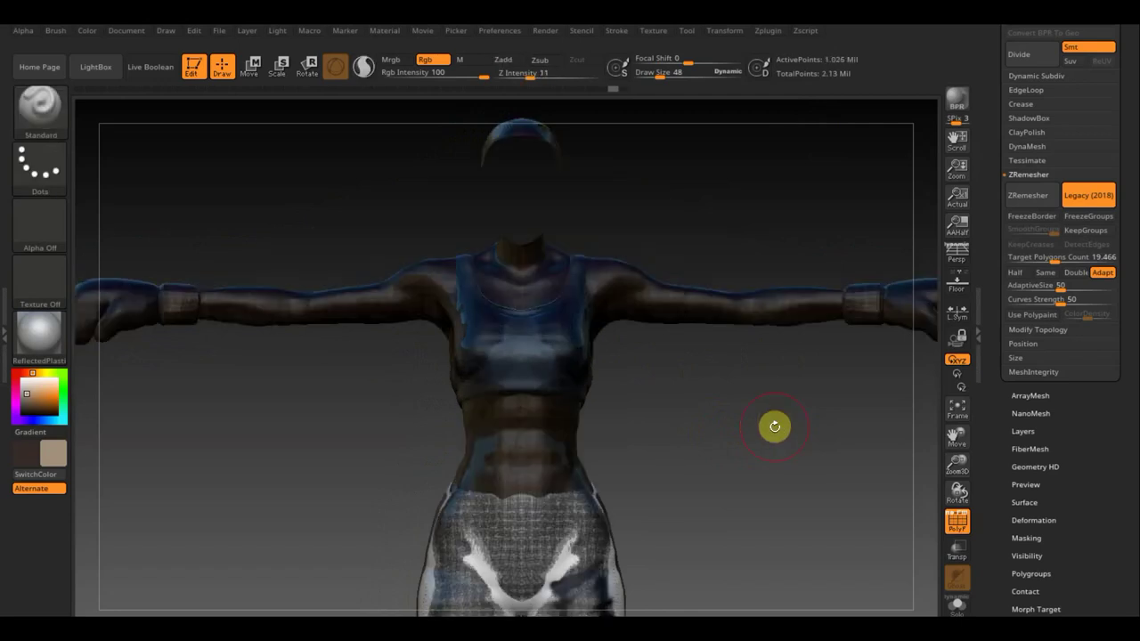
pyautogui.moveTo(743, 192); pyautogui.dragTo(794, 209)
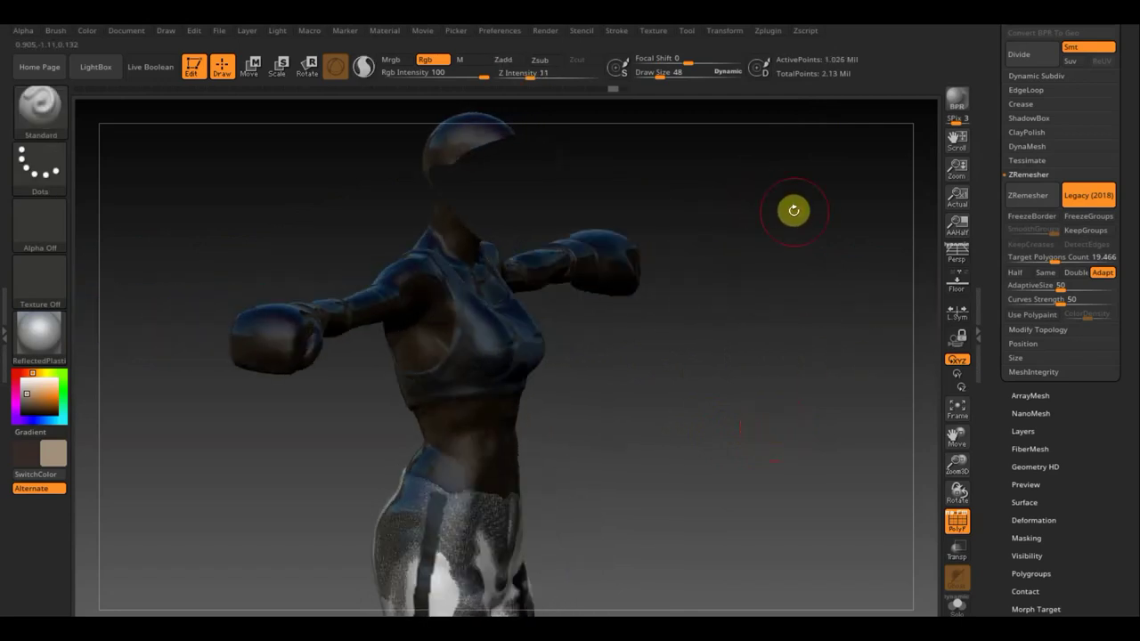
pyautogui.moveTo(771, 279)
pyautogui.mouseDown()
pyautogui.moveTo(832, 296)
pyautogui.moveTo(852, 285)
pyautogui.mouseUp()
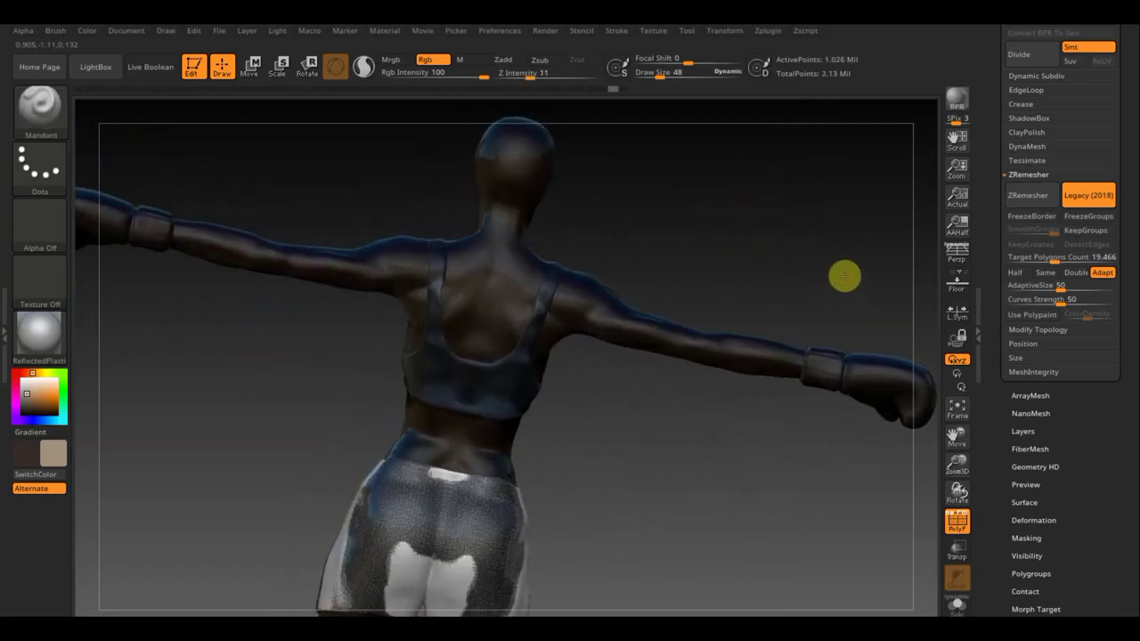
pyautogui.moveTo(792, 246); pyautogui.dragTo(978, 542)
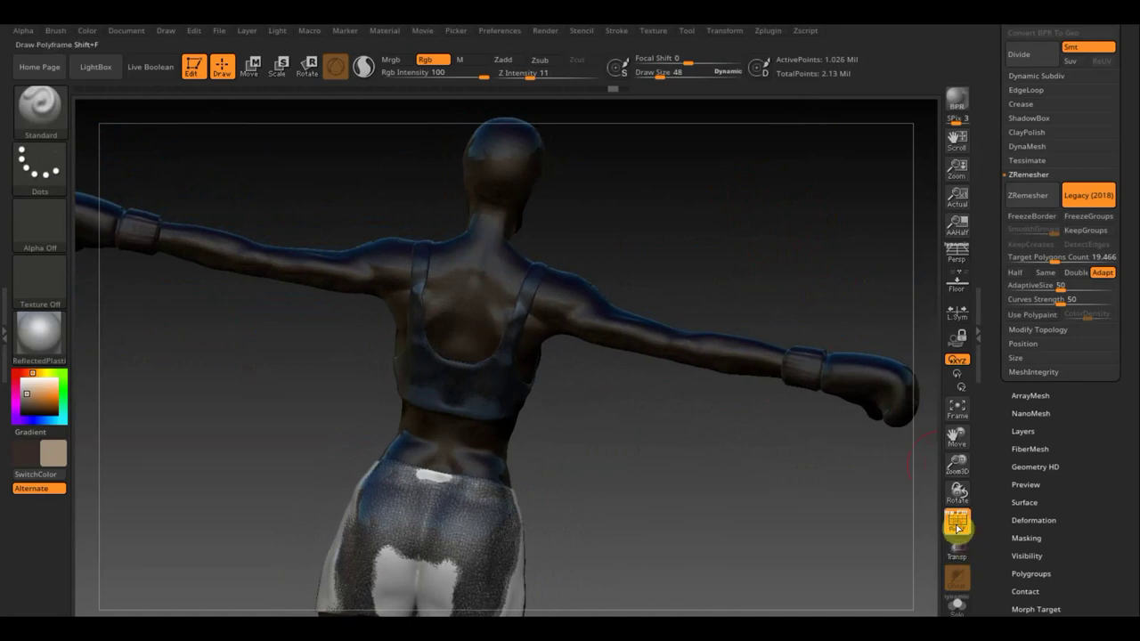
pyautogui.click(955, 524)
pyautogui.click(954, 523)
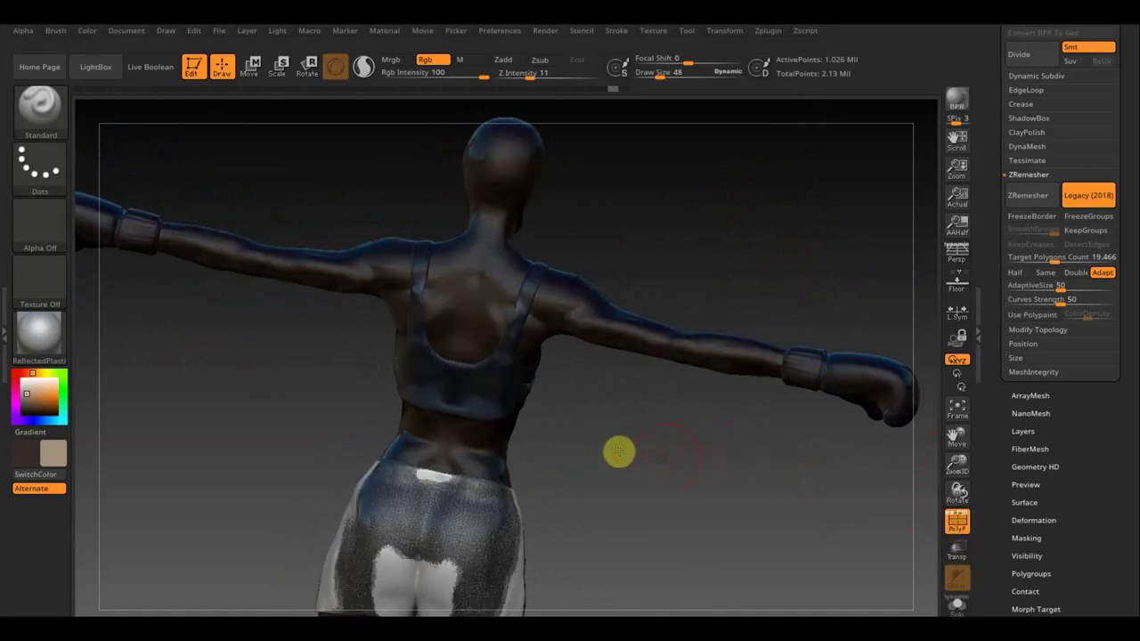
pyautogui.moveTo(618, 451)
pyautogui.keyDown('shift'); pyautogui.mouseDown()
pyautogui.moveTo(768, 452)
pyautogui.moveTo(781, 428)
pyautogui.mouseUp(); pyautogui.keyUp('shift')
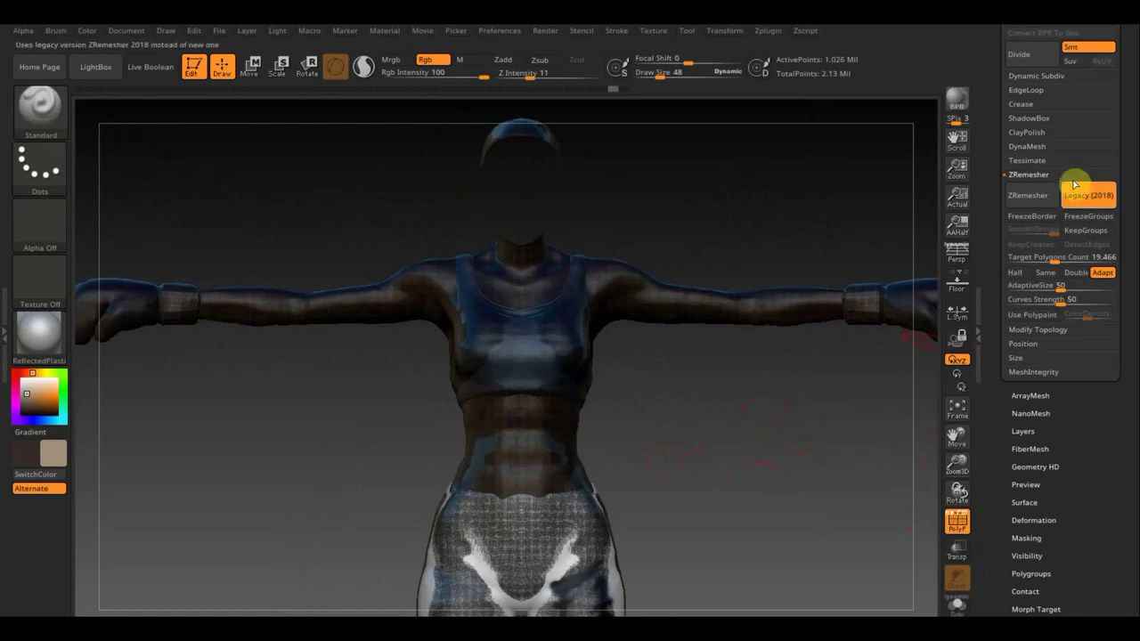
# Invert the mask so the head is unmasked, then expand the DynaMesh settings
pyautogui.moveTo(1136, 156); pyautogui.dragTo(1120, 241)
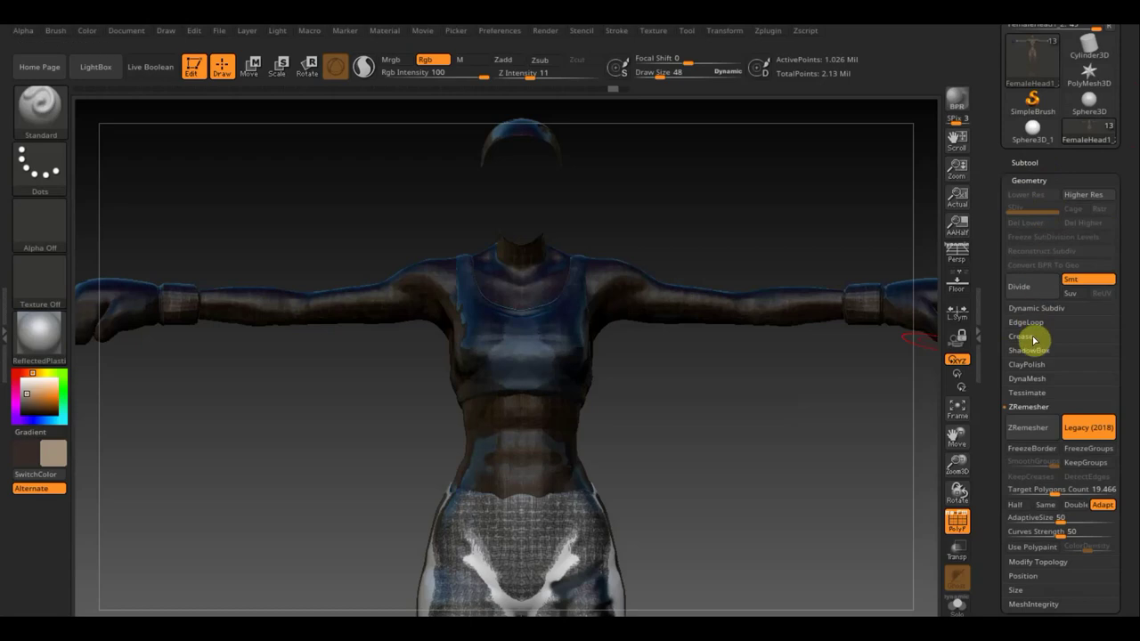
pyautogui.press('ctrl')
pyautogui.keyDown('ctrl'); pyautogui.click(709, 466); pyautogui.keyUp('ctrl')
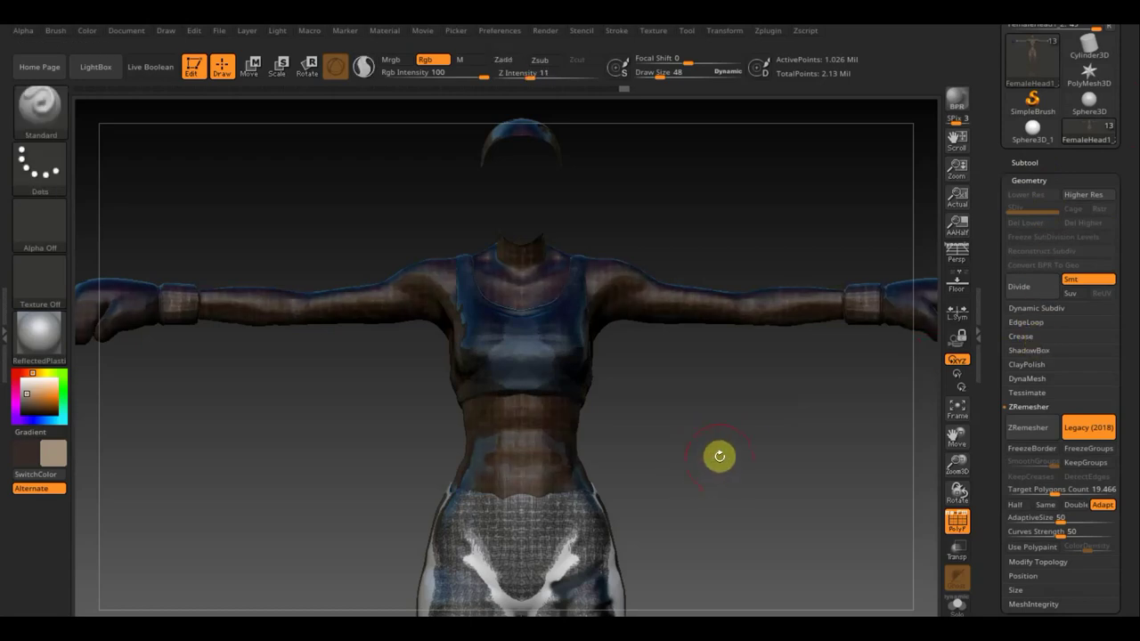
pyautogui.keyDown('ctrl'); pyautogui.click(720, 450); pyautogui.keyUp('ctrl')
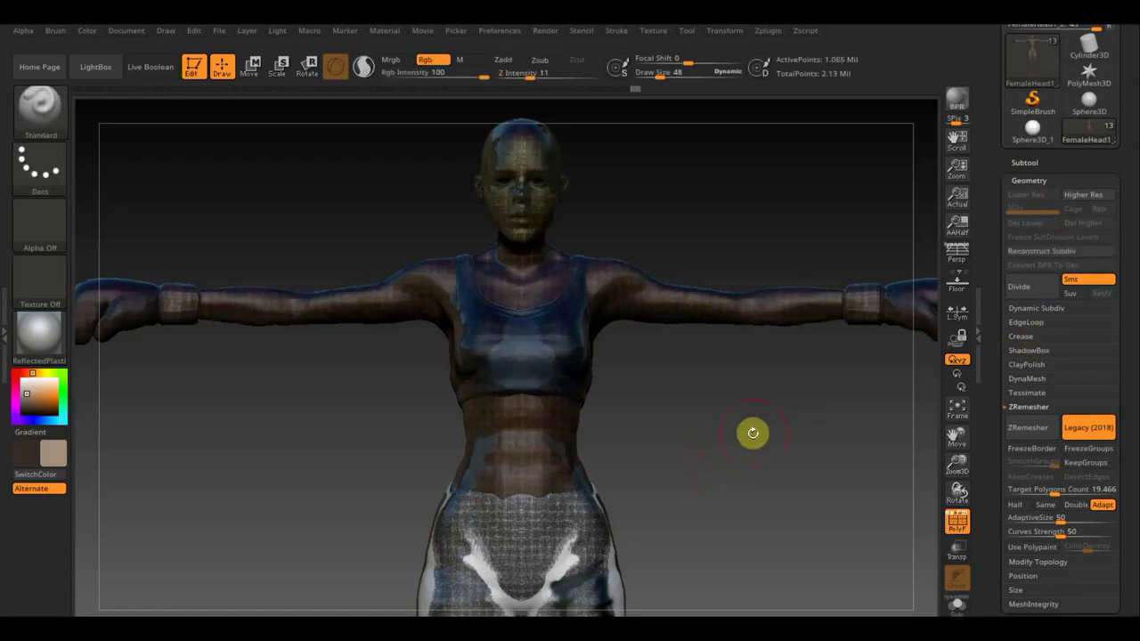
pyautogui.moveTo(752, 433); pyautogui.dragTo(797, 435)
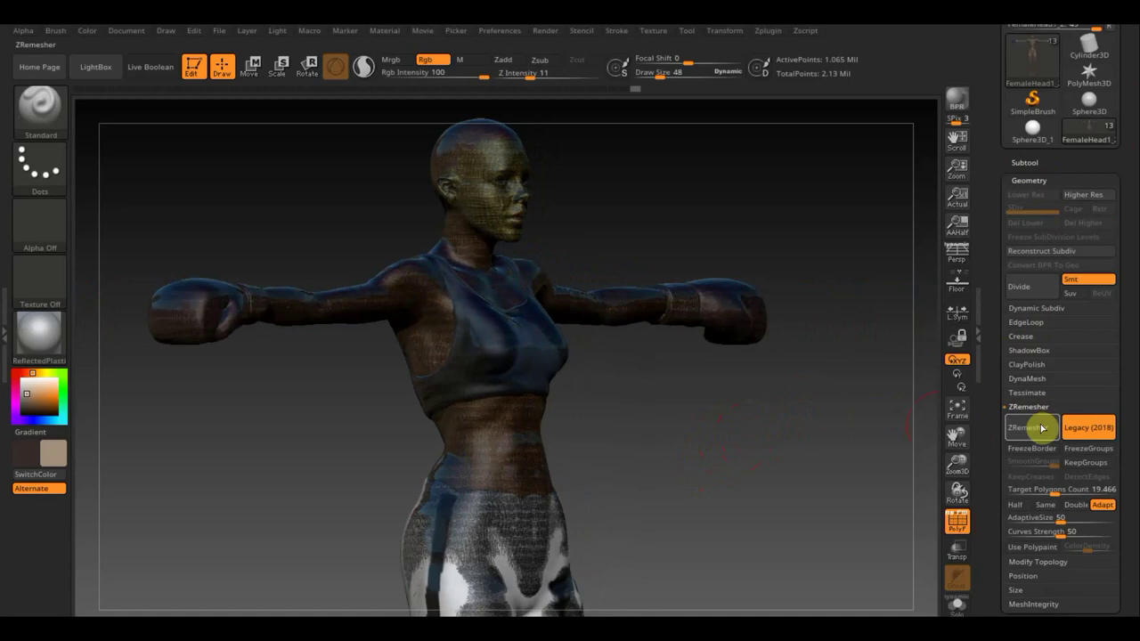
pyautogui.click(1028, 380)
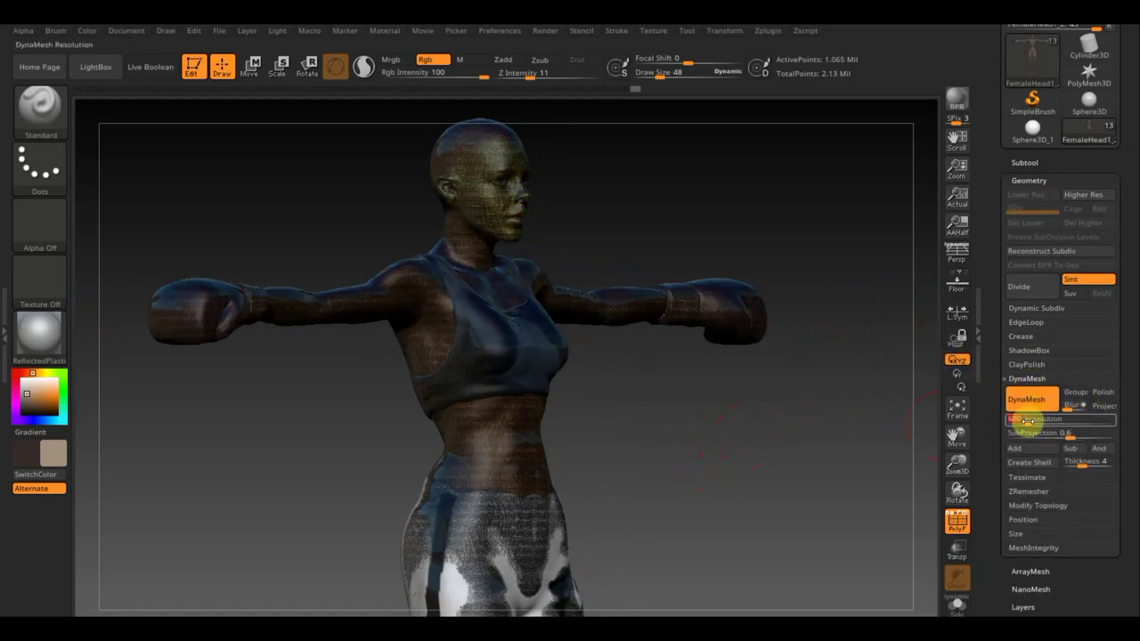
# DynaMesh the boxer at resolution 560, bringing it down to 303,535 active points
pyautogui.write('712')
pyautogui.press('Return')
pyautogui.click(1032, 402)
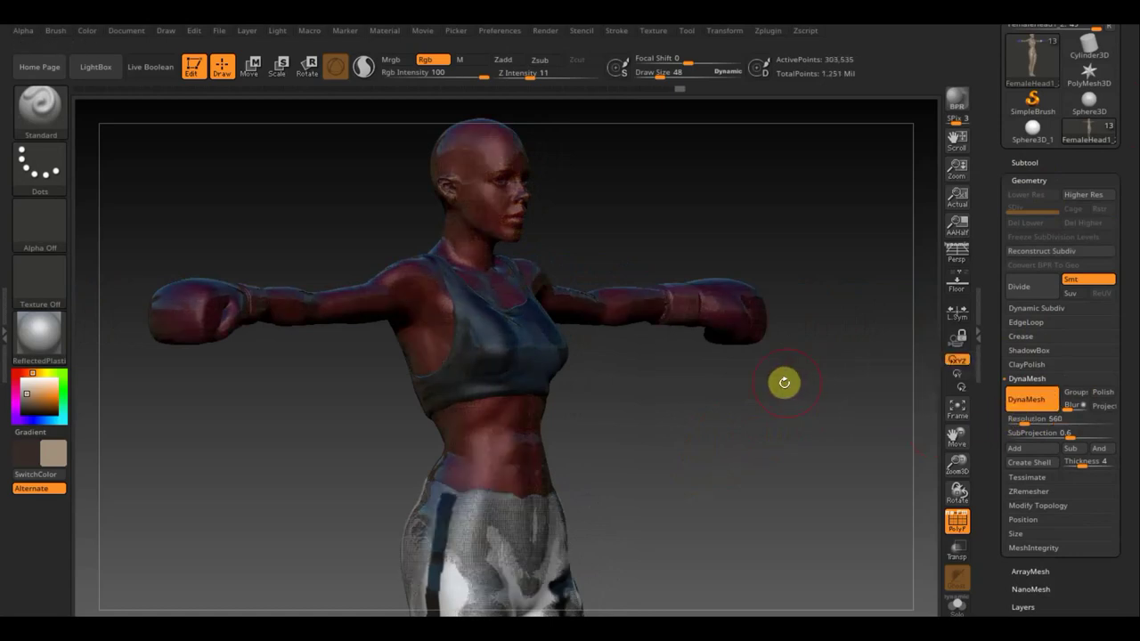
pyautogui.moveTo(834, 329)
pyautogui.mouseDown()
pyautogui.moveTo(797, 341)
pyautogui.moveTo(829, 389)
pyautogui.mouseUp()
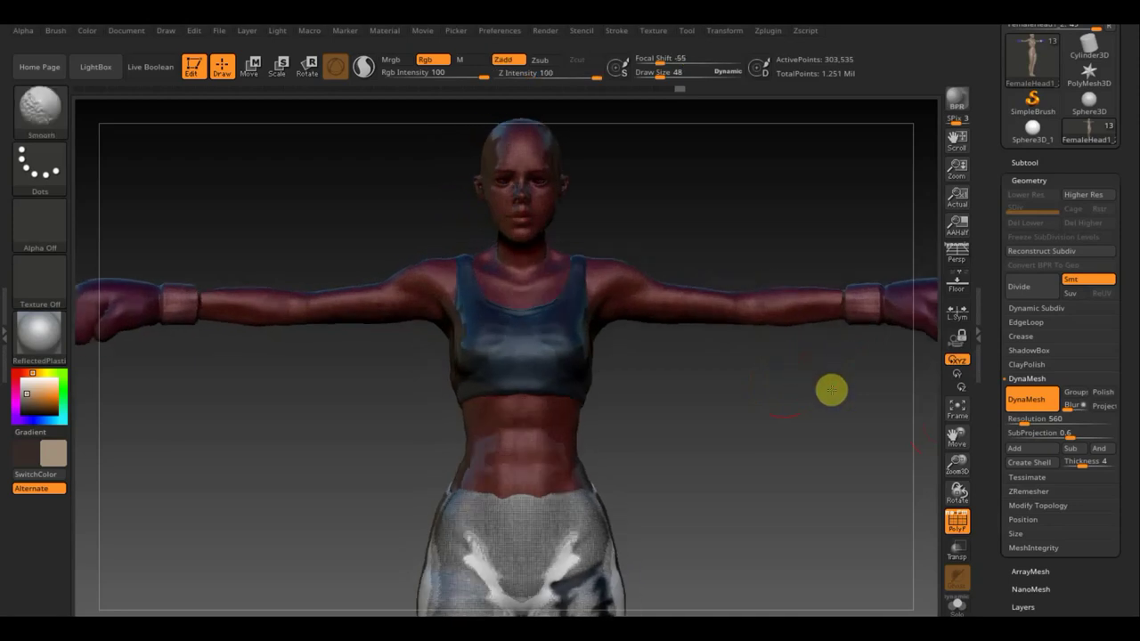
# Zoom in on the head, comparing with wireframe on and off, and cut Draw Size from 48 to 10
pyautogui.click(958, 522)
pyautogui.moveTo(760, 440); pyautogui.dragTo(882, 459)
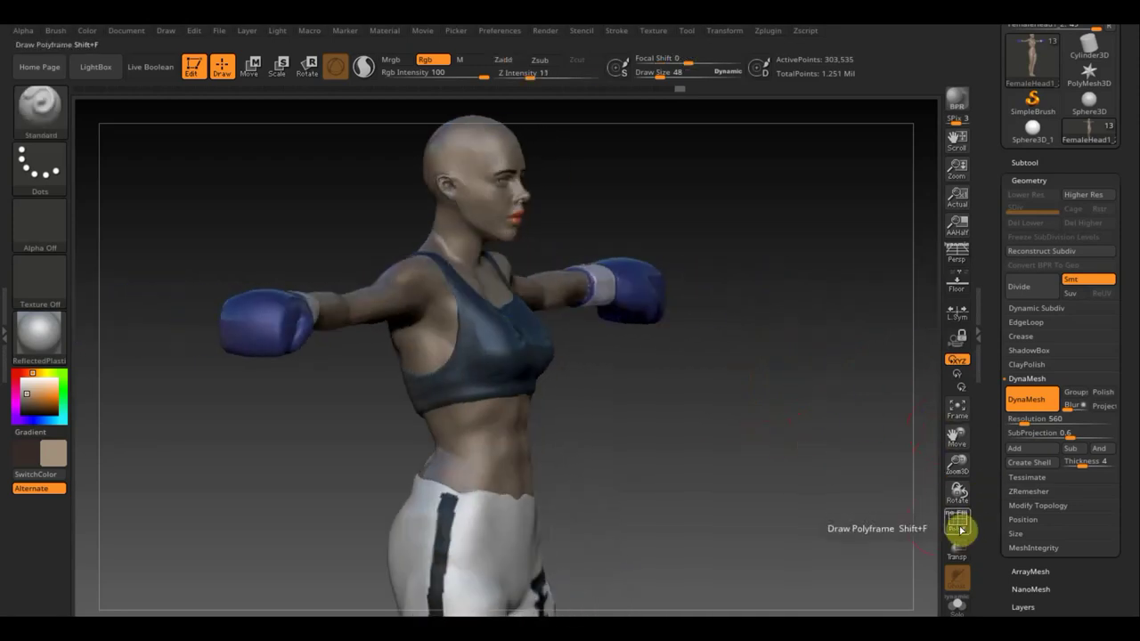
pyautogui.click(958, 522)
pyautogui.moveTo(784, 280)
pyautogui.mouseDown()
pyautogui.moveTo(784, 432)
pyautogui.moveTo(804, 491)
pyautogui.mouseUp()
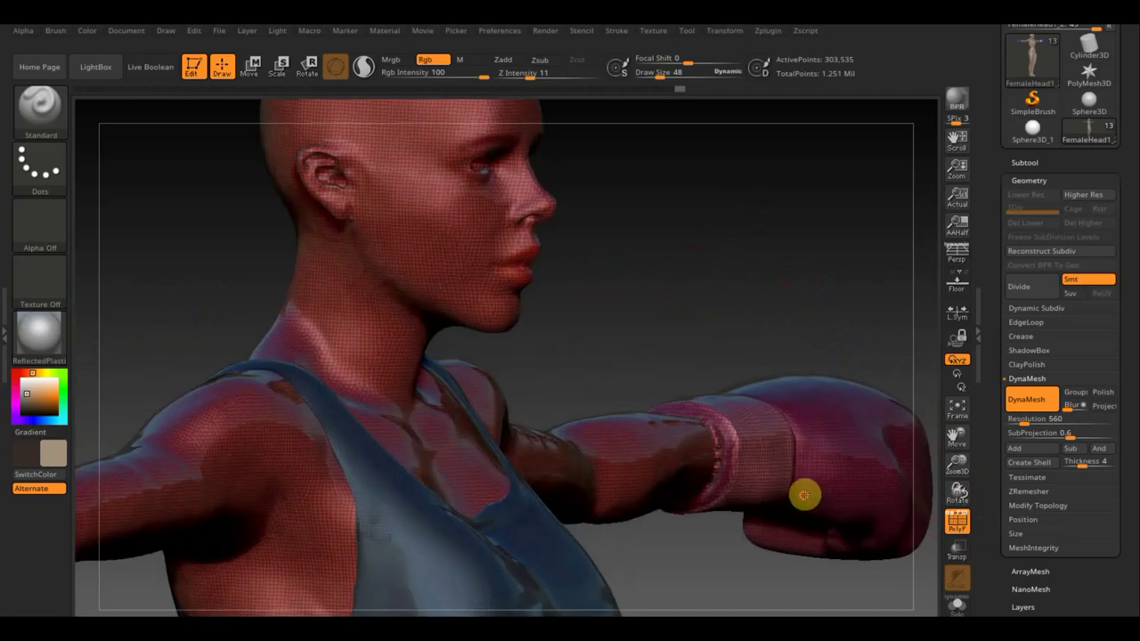
pyautogui.click(958, 522)
pyautogui.moveTo(703, 284)
pyautogui.mouseDown()
pyautogui.moveTo(713, 334)
pyautogui.moveTo(733, 211)
pyautogui.mouseUp()
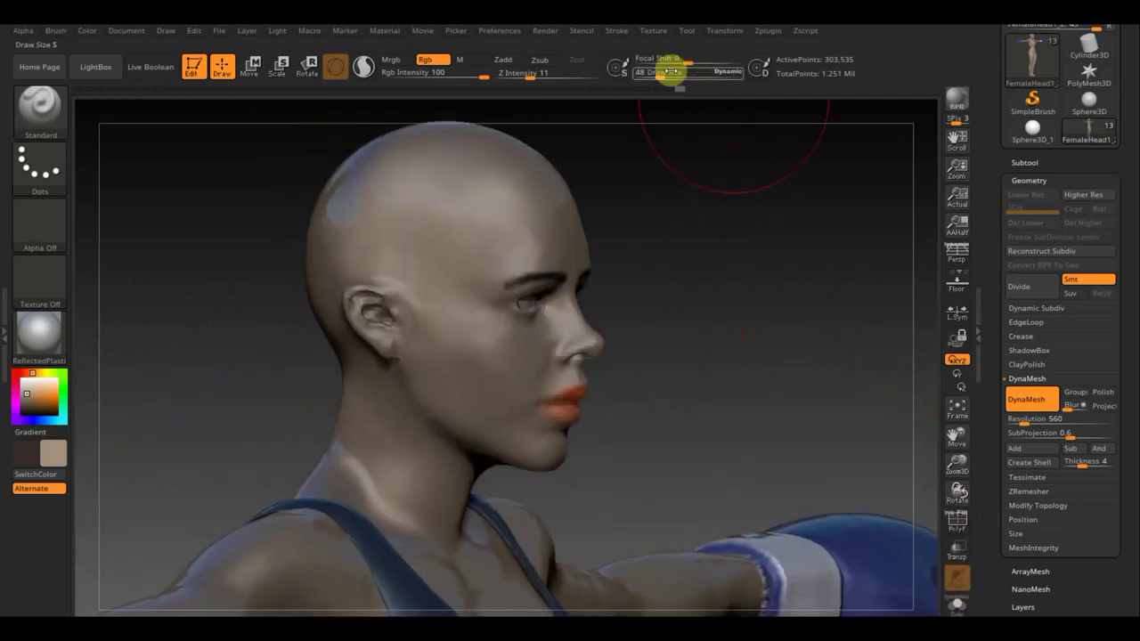
pyautogui.moveTo(659, 75); pyautogui.dragTo(647, 75)
pyautogui.moveTo(703, 270)
pyautogui.mouseDown()
pyautogui.moveTo(754, 298)
pyautogui.moveTo(692, 380)
pyautogui.mouseUp()
pyautogui.click(957, 522)
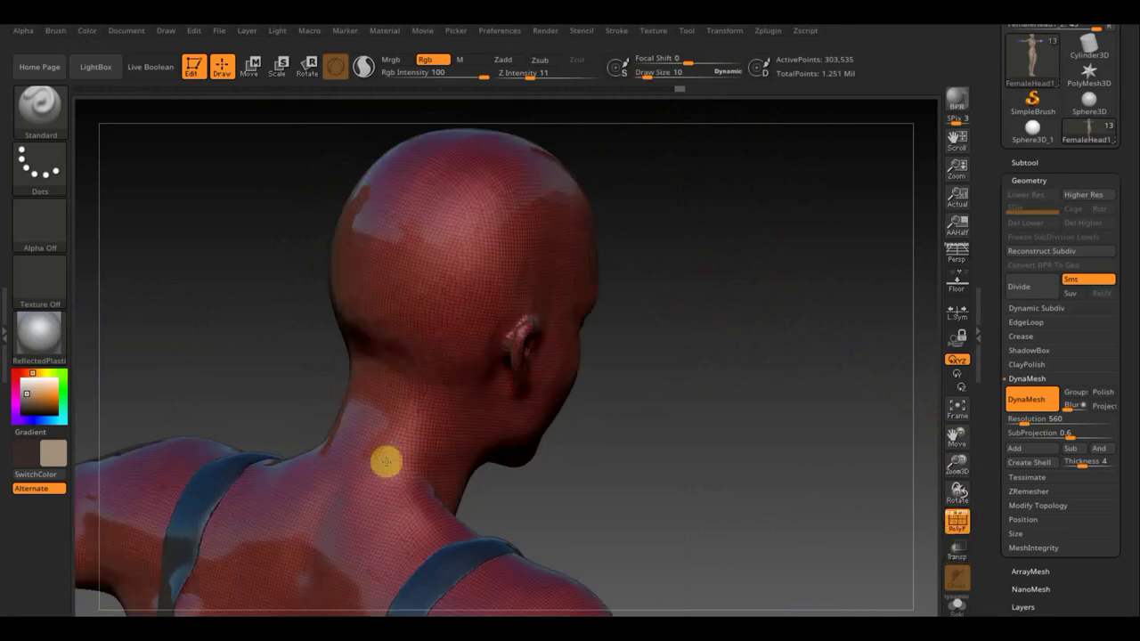
pyautogui.press('shift')
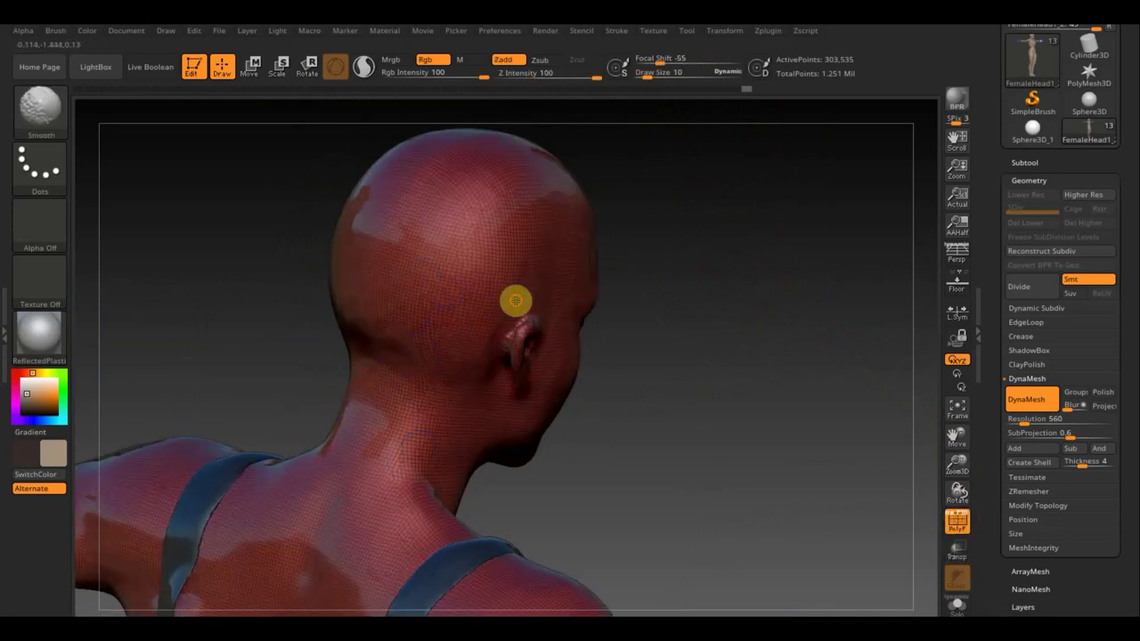
pyautogui.moveTo(665, 368); pyautogui.dragTo(537, 318)
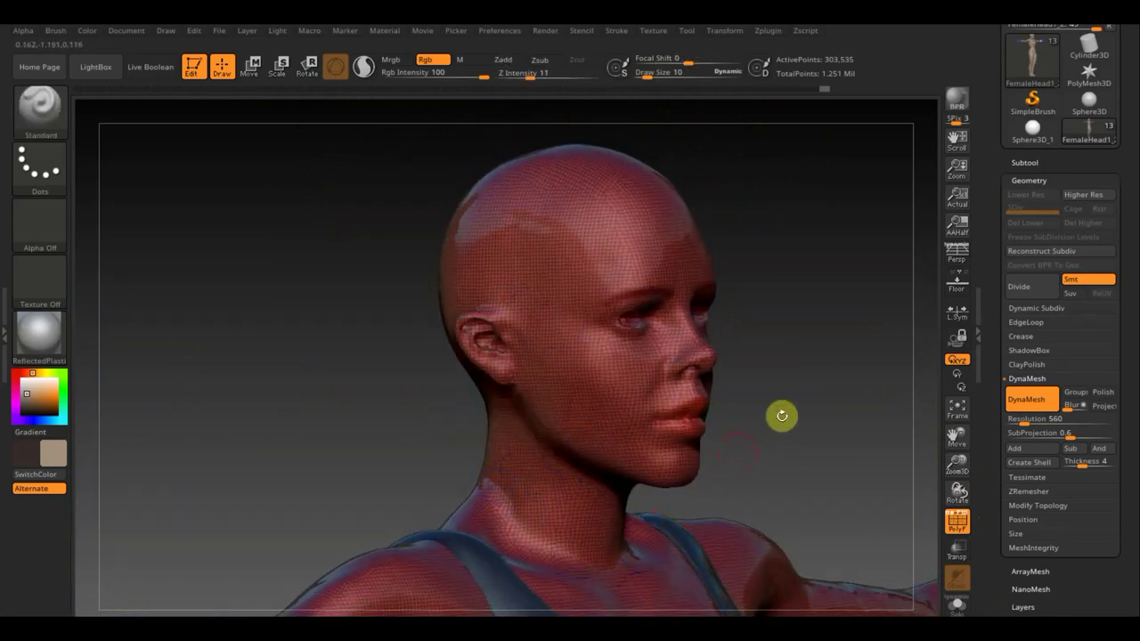
# Mask a band behind the ear, then the cheek, lips and chin at draw size 5
pyautogui.keyDown('shift'); pyautogui.moveTo(781, 413); pyautogui.dragTo(750, 386); pyautogui.keyUp('shift')
pyautogui.press('ctrl')
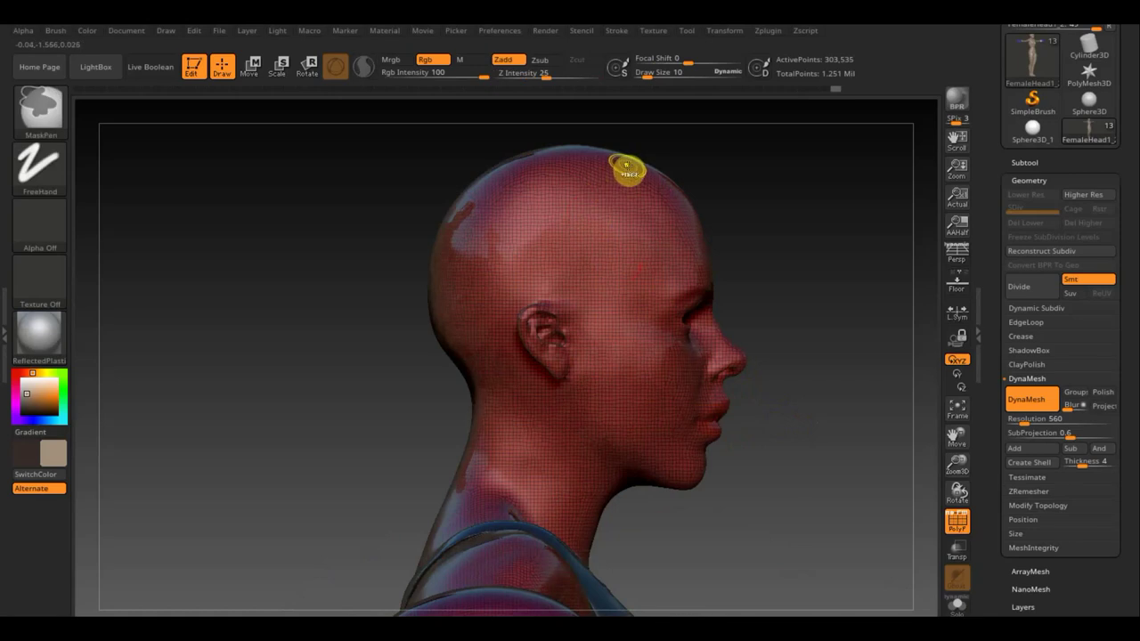
pyautogui.keyDown('ctrl'); pyautogui.moveTo(621, 179); pyautogui.dragTo(523, 375); pyautogui.keyUp('ctrl')
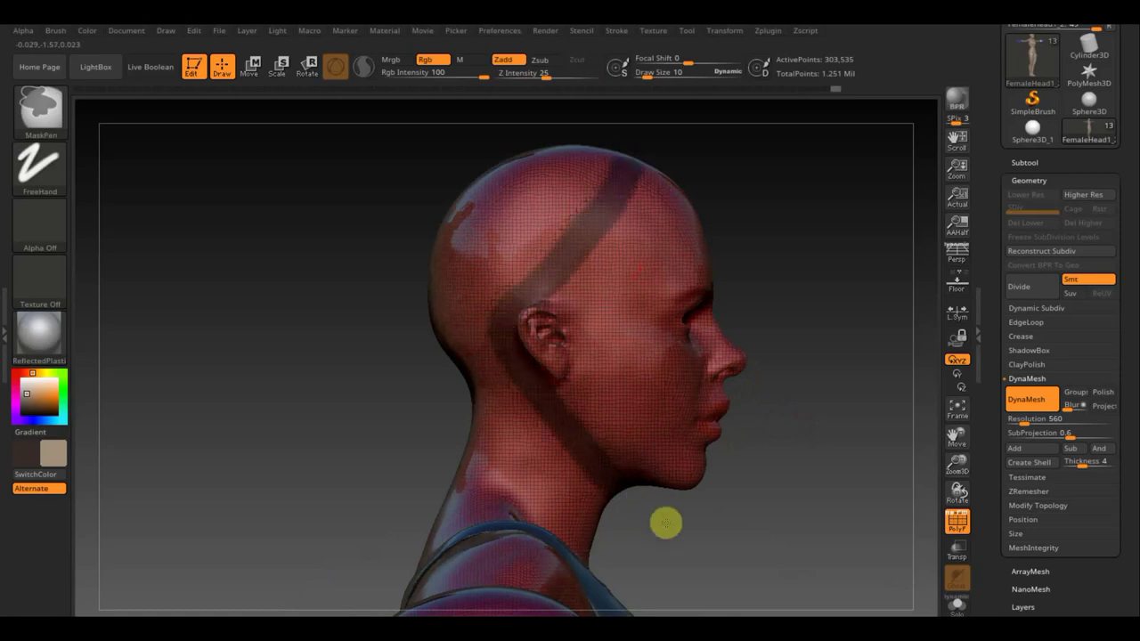
pyautogui.moveTo(710, 517)
pyautogui.mouseDown()
pyautogui.moveTo(664, 508)
pyautogui.moveTo(695, 451)
pyautogui.moveTo(694, 422)
pyautogui.mouseUp()
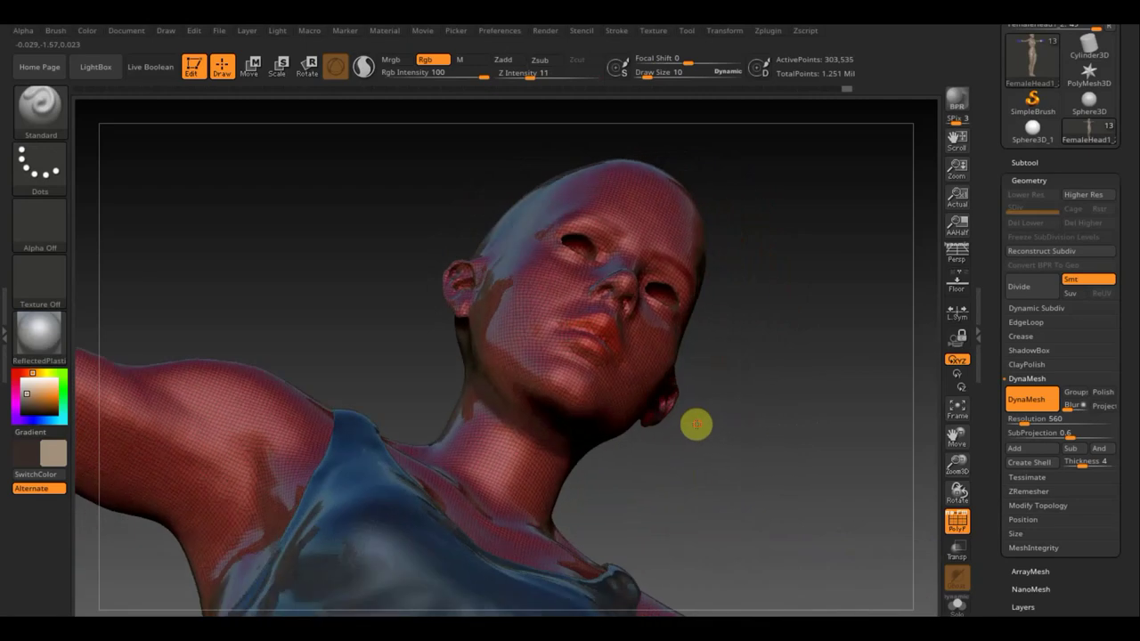
pyautogui.press('ctrl')
pyautogui.moveTo(657, 68); pyautogui.dragTo(651, 72)
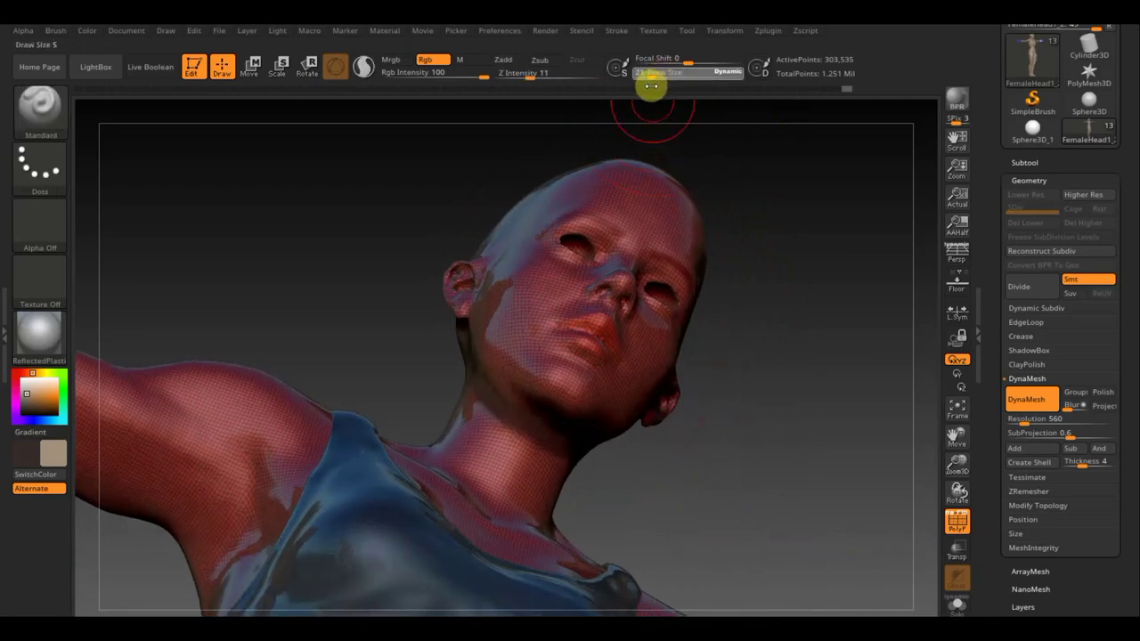
pyautogui.moveTo(576, 259)
pyautogui.keyDown('ctrl'); pyautogui.mouseDown()
pyautogui.moveTo(558, 285)
pyautogui.moveTo(595, 348)
pyautogui.moveTo(626, 275)
pyautogui.moveTo(617, 220)
pyautogui.mouseUp(); pyautogui.keyUp('ctrl')
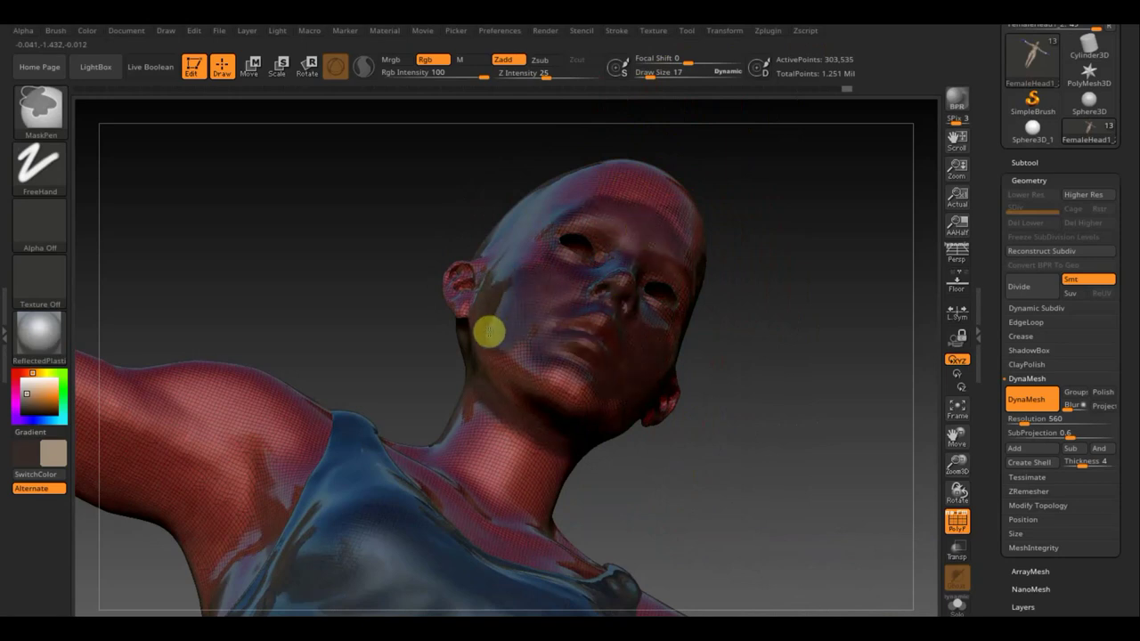
pyautogui.keyDown('ctrl'); pyautogui.moveTo(489, 332); pyautogui.dragTo(557, 390); pyautogui.keyUp('ctrl')
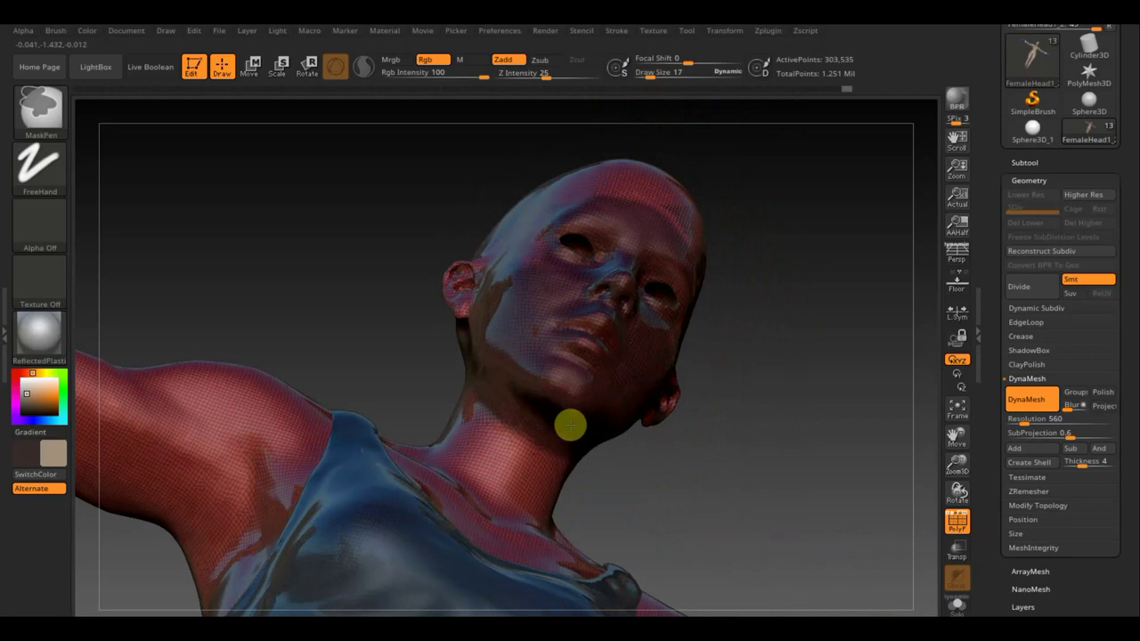
# Mask around the ear, down the jaw, and from the crown to the brow
pyautogui.moveTo(764, 326)
pyautogui.mouseDown()
pyautogui.moveTo(792, 425)
pyautogui.moveTo(811, 407)
pyautogui.mouseUp()
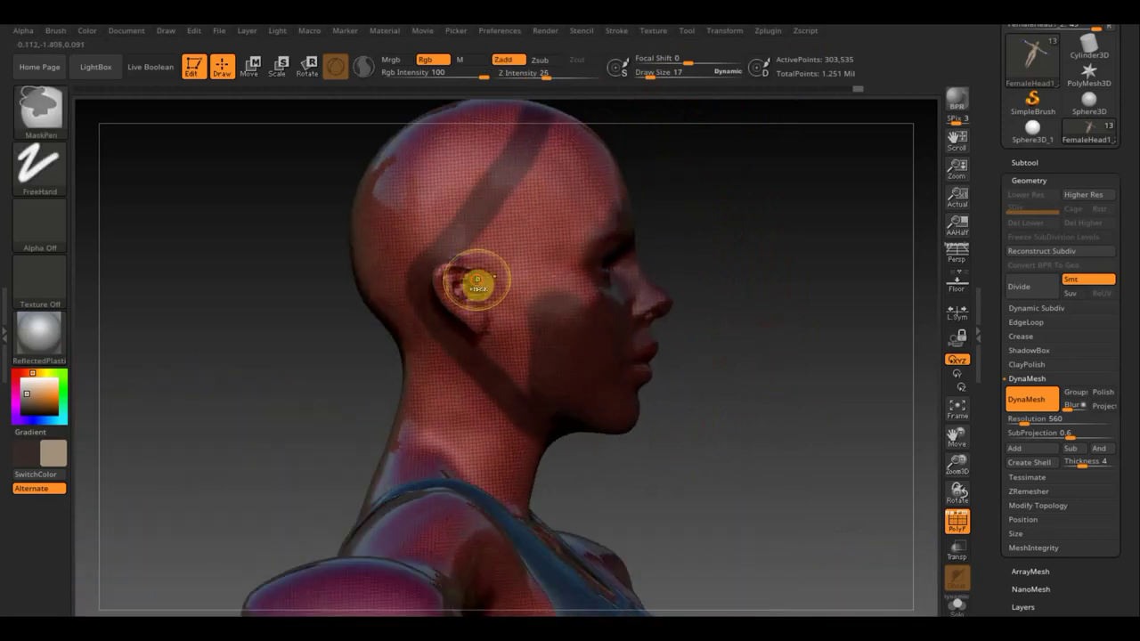
pyautogui.moveTo(477, 284)
pyautogui.keyDown('ctrl'); pyautogui.mouseDown()
pyautogui.moveTo(468, 300)
pyautogui.moveTo(439, 280)
pyautogui.mouseUp(); pyautogui.keyUp('ctrl')
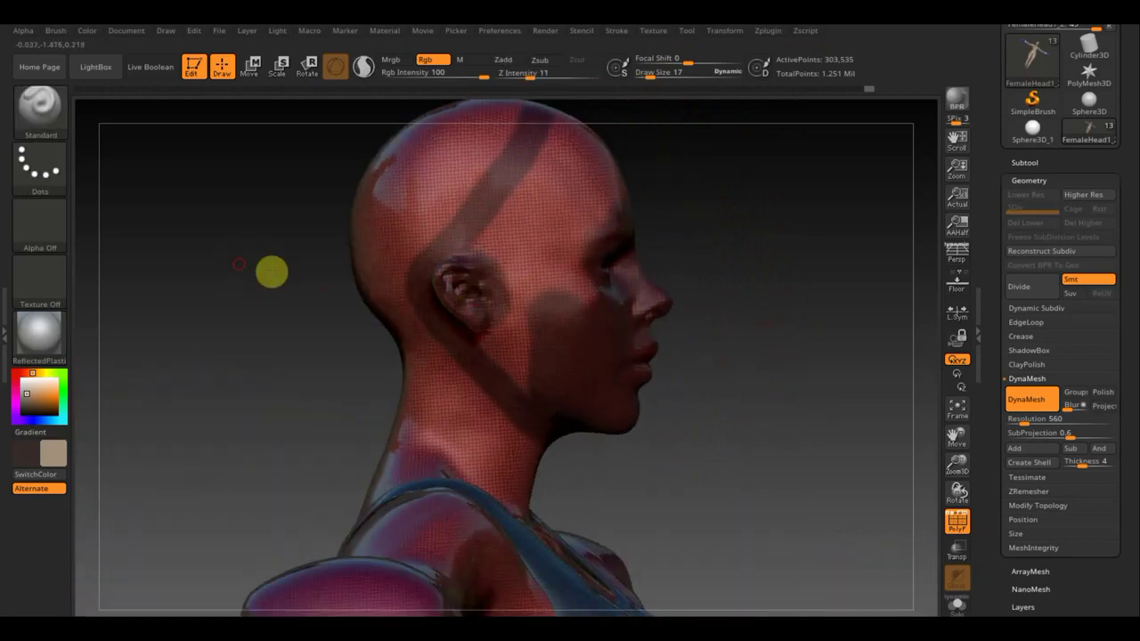
pyautogui.moveTo(270, 270); pyautogui.dragTo(290, 270)
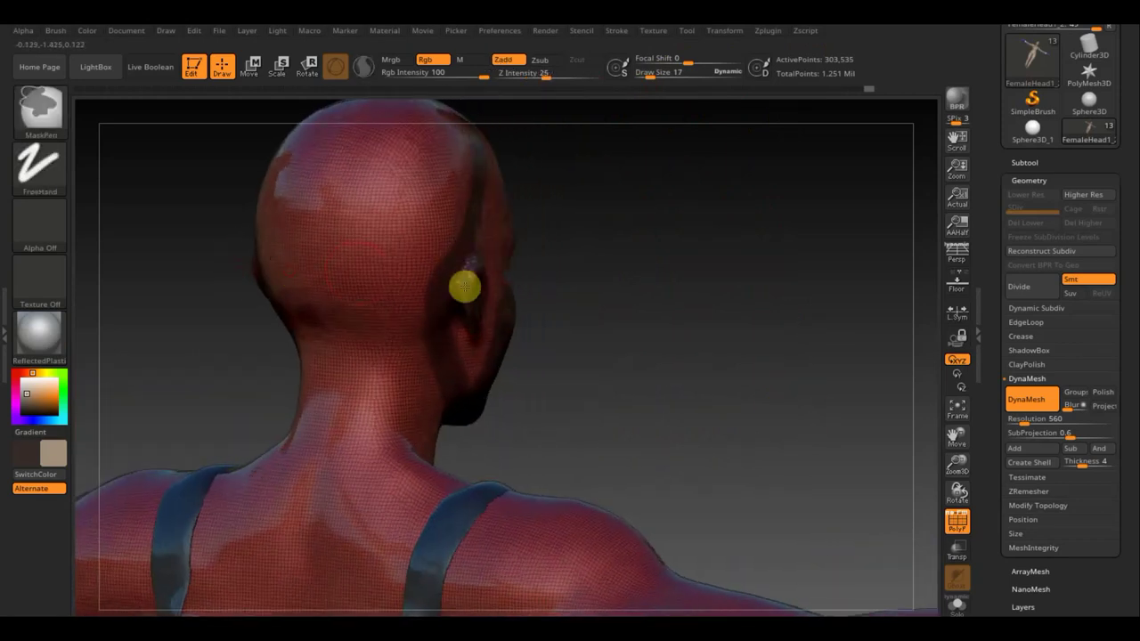
pyautogui.keyDown('ctrl'); pyautogui.moveTo(464, 285); pyautogui.dragTo(481, 362); pyautogui.keyUp('ctrl')
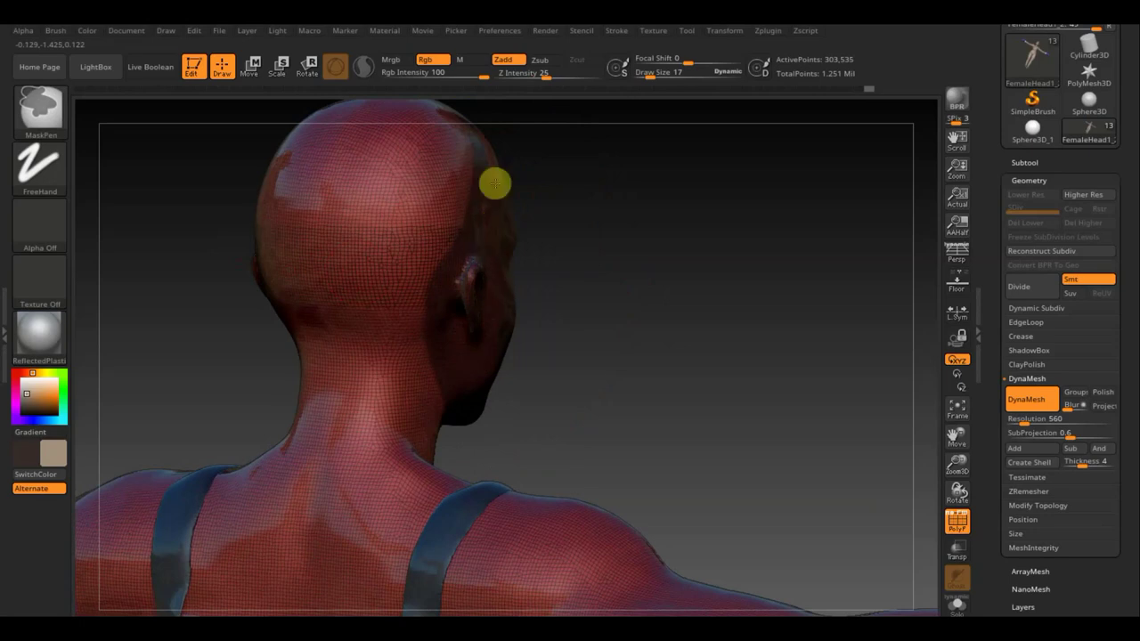
pyautogui.moveTo(629, 222); pyautogui.dragTo(700, 239)
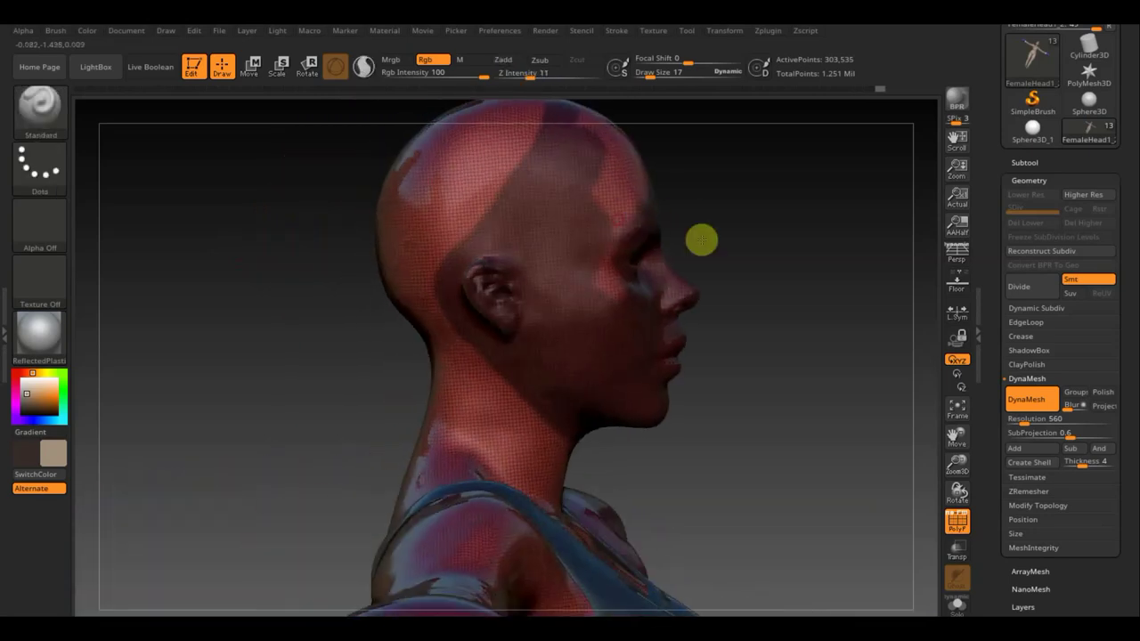
pyautogui.moveTo(808, 219)
pyautogui.keyDown('alt'); pyautogui.mouseDown()
pyautogui.moveTo(707, 425)
pyautogui.moveTo(671, 452)
pyautogui.moveTo(608, 433)
pyautogui.mouseUp(); pyautogui.keyUp('alt')
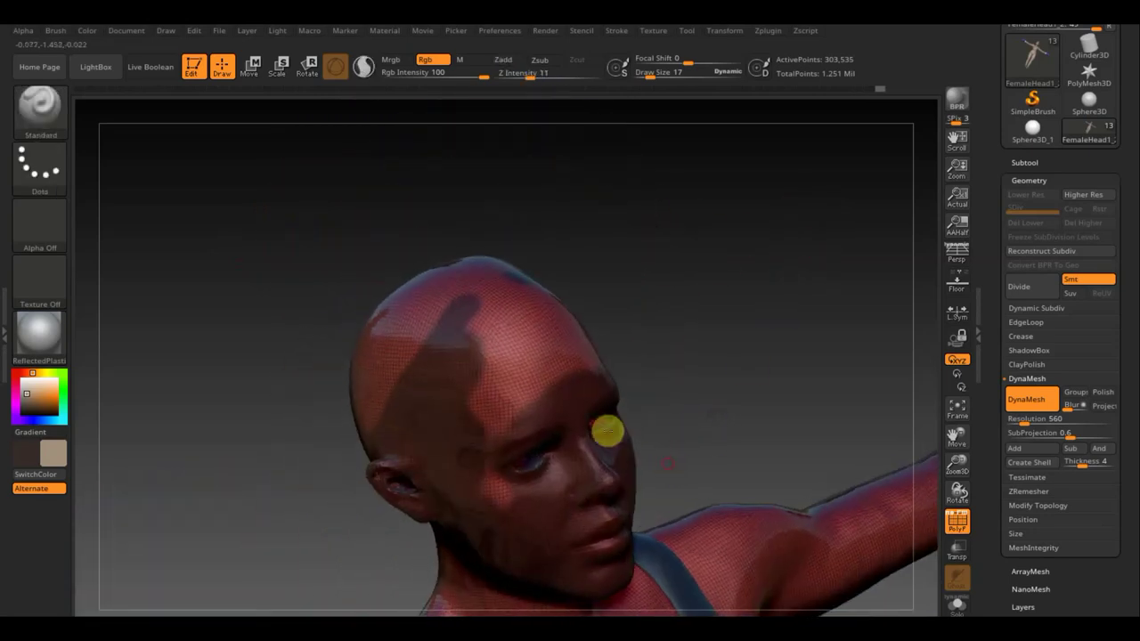
pyautogui.moveTo(556, 316)
pyautogui.keyDown('ctrl'); pyautogui.mouseDown()
pyautogui.moveTo(502, 318)
pyautogui.moveTo(516, 293)
pyautogui.moveTo(458, 359)
pyautogui.moveTo(498, 496)
pyautogui.moveTo(540, 458)
pyautogui.moveTo(576, 460)
pyautogui.mouseUp(); pyautogui.keyUp('ctrl')
pyautogui.moveTo(718, 356)
pyautogui.mouseDown()
pyautogui.moveTo(674, 318)
pyautogui.moveTo(638, 419)
pyautogui.mouseUp()
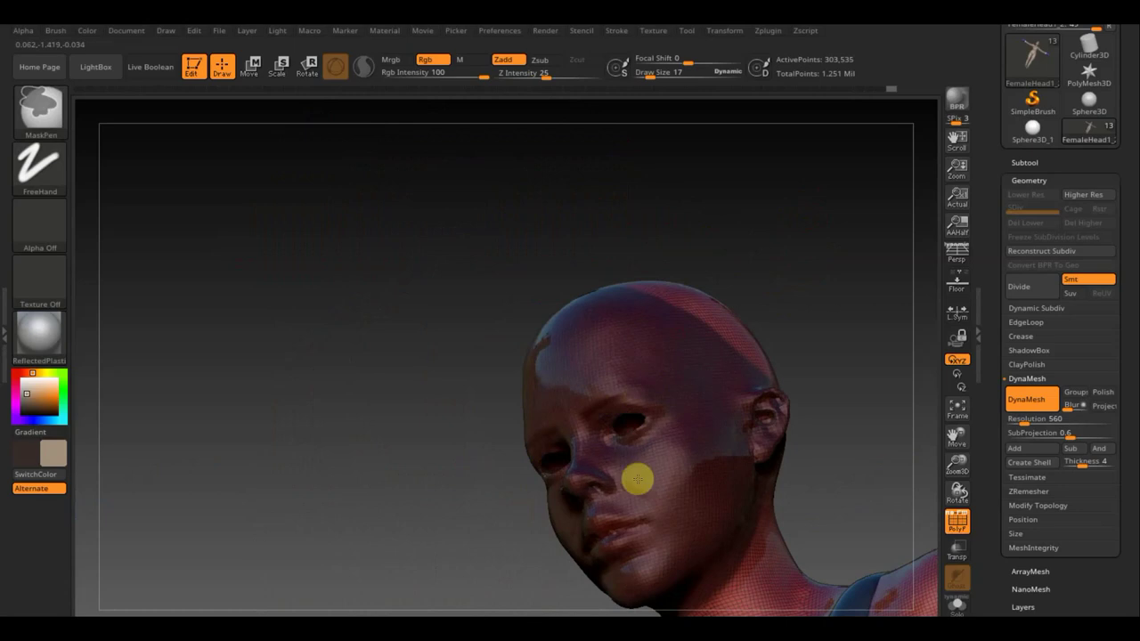
# Rotate the head to inspect the mask, touch up a missed spot, and zoom out to the torso
pyautogui.press('ctrl')
pyautogui.moveTo(755, 403)
pyautogui.mouseDown()
pyautogui.moveTo(865, 377)
pyautogui.moveTo(827, 423)
pyautogui.moveTo(654, 425)
pyautogui.moveTo(670, 473)
pyautogui.mouseUp()
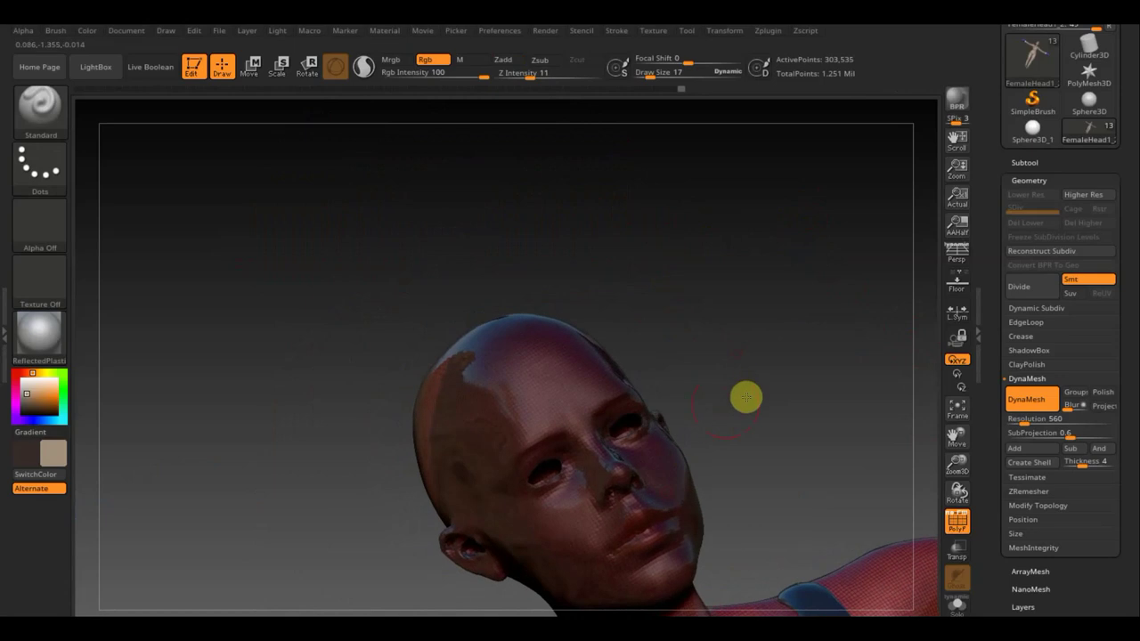
pyautogui.moveTo(743, 397); pyautogui.dragTo(636, 428)
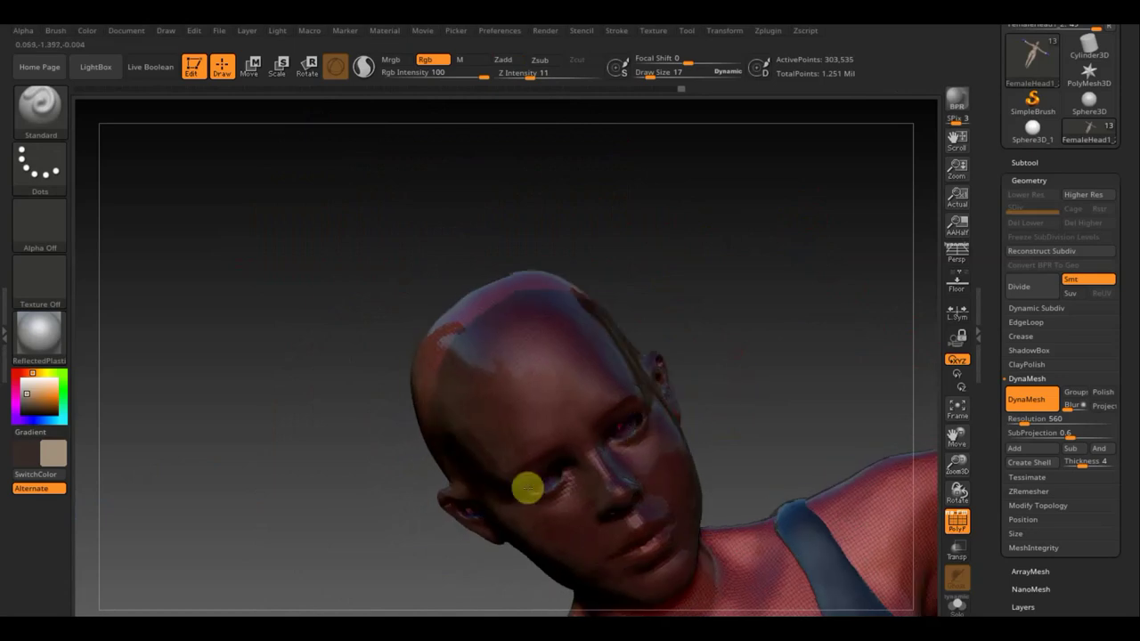
pyautogui.moveTo(740, 323); pyautogui.dragTo(740, 313)
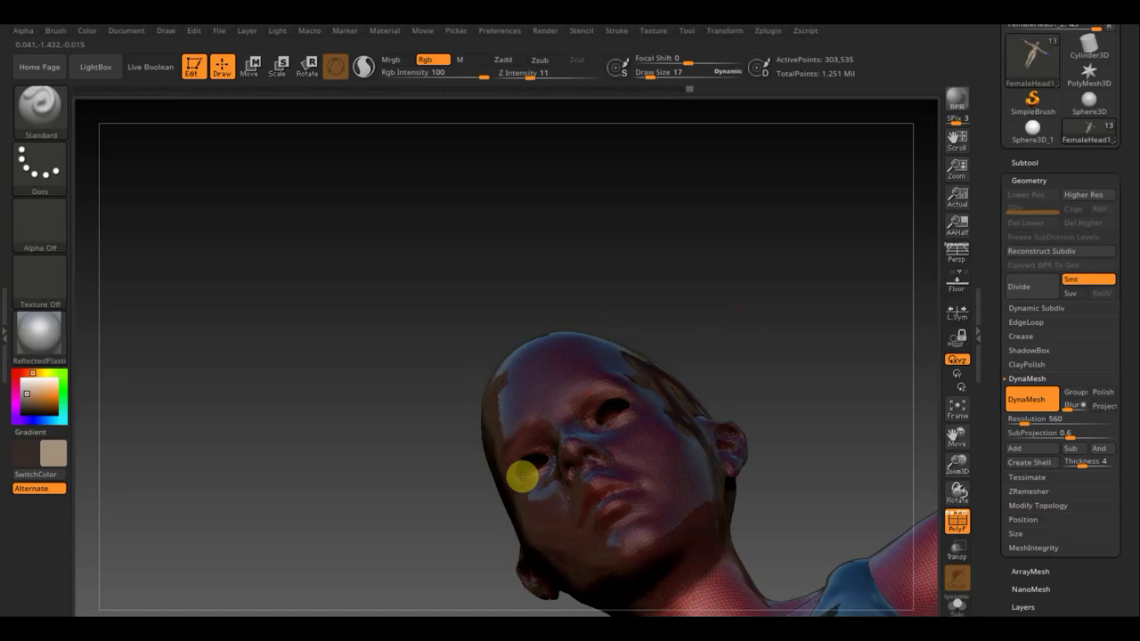
pyautogui.press('ctrl')
pyautogui.keyDown('ctrl'); pyautogui.moveTo(747, 322); pyautogui.dragTo(747, 313); pyautogui.keyUp('ctrl')
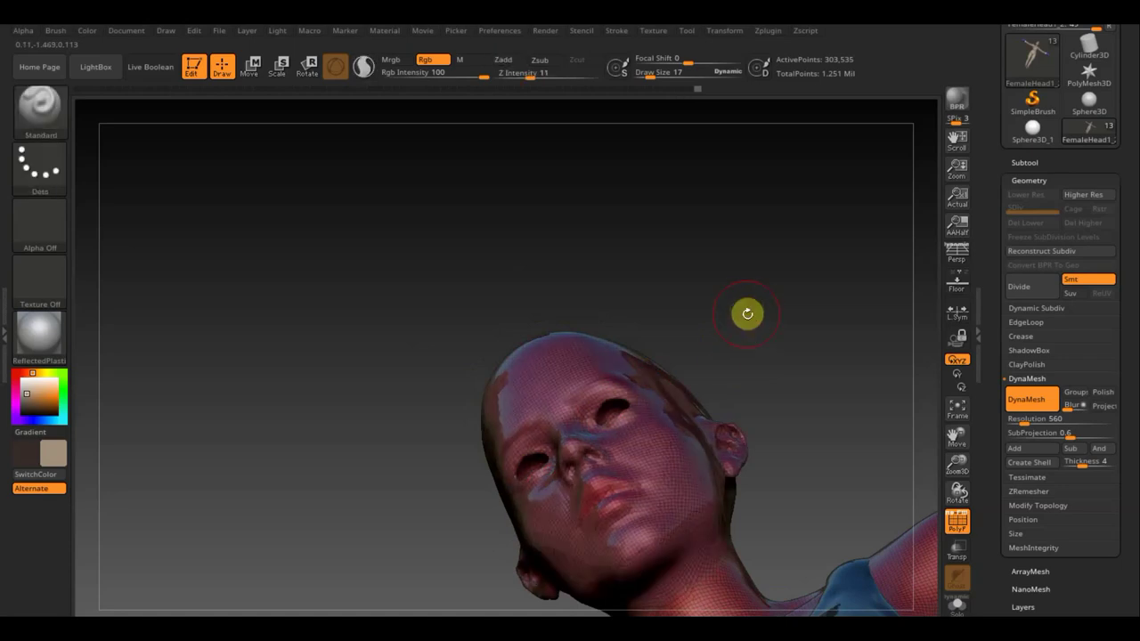
pyautogui.moveTo(783, 350)
pyautogui.mouseDown()
pyautogui.moveTo(847, 323)
pyautogui.moveTo(853, 496)
pyautogui.mouseUp()
pyautogui.moveTo(789, 478)
pyautogui.keyDown('alt'); pyautogui.mouseDown()
pyautogui.moveTo(735, 318)
pyautogui.moveTo(769, 455)
pyautogui.moveTo(707, 267)
pyautogui.moveTo(633, 321)
pyautogui.moveTo(683, 407)
pyautogui.mouseUp(); pyautogui.keyUp('alt')
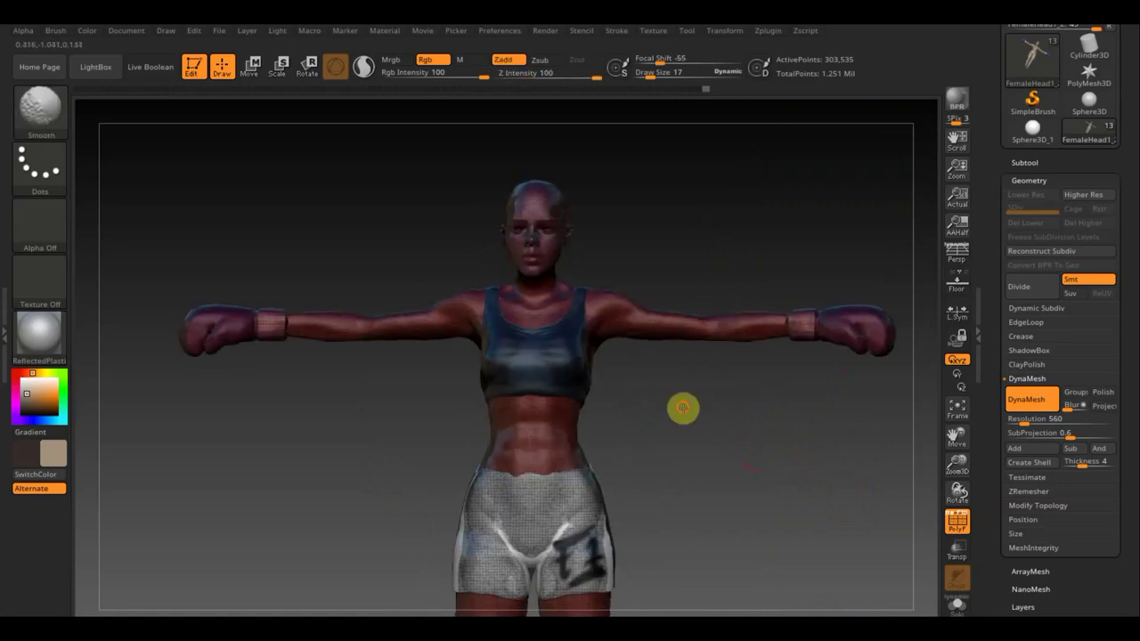
# Hide the masked head so only the body remains visible
pyautogui.keyDown('alt'); pyautogui.moveTo(715, 455); pyautogui.dragTo(690, 378); pyautogui.keyUp('alt')
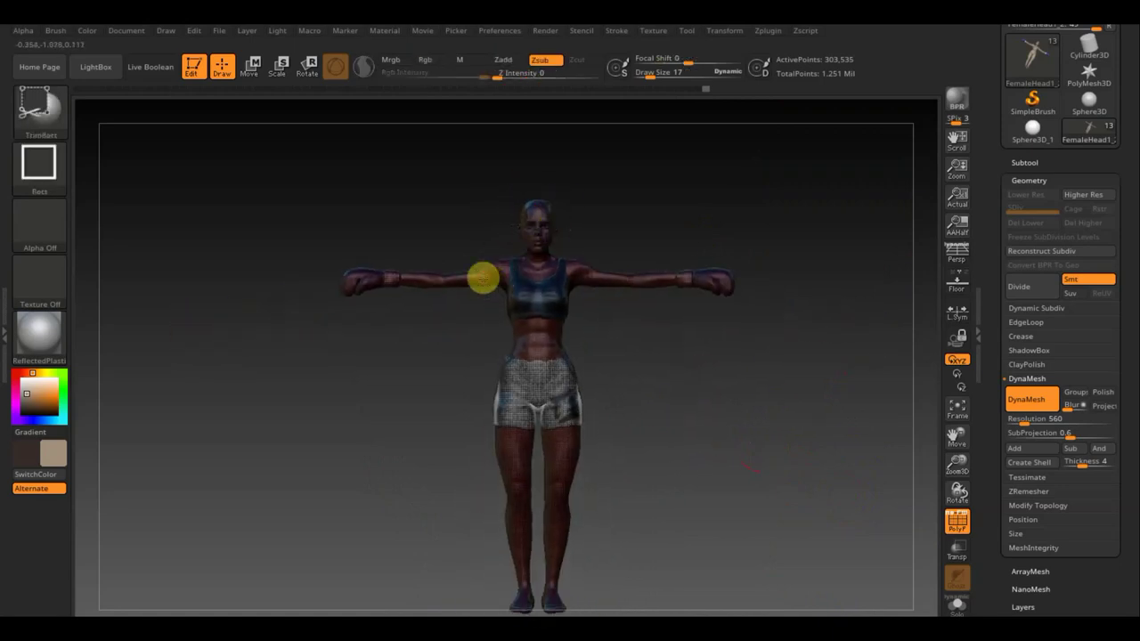
pyautogui.keyDown('ctrl'); pyautogui.keyDown('shift'); pyautogui.click(490, 277); pyautogui.keyUp('shift'); pyautogui.keyUp('ctrl')
pyautogui.moveTo(718, 380); pyautogui.dragTo(754, 383)
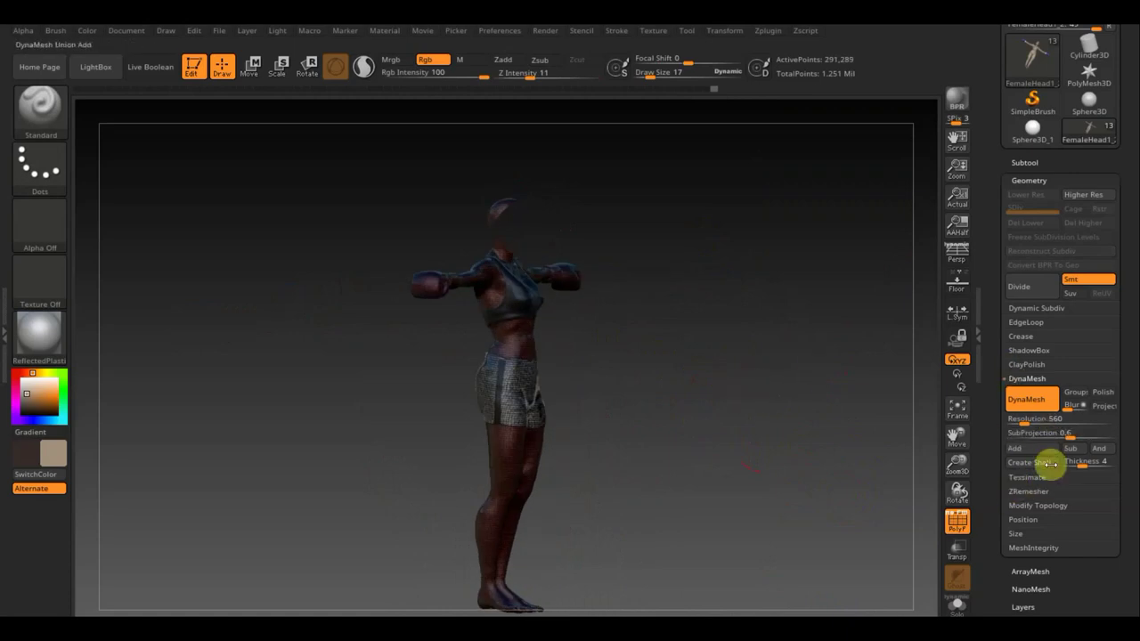
# Turn off Legacy (2018) and ZRemesh the body at target 14.009, leaving 44,173 active points
pyautogui.click(1038, 491)
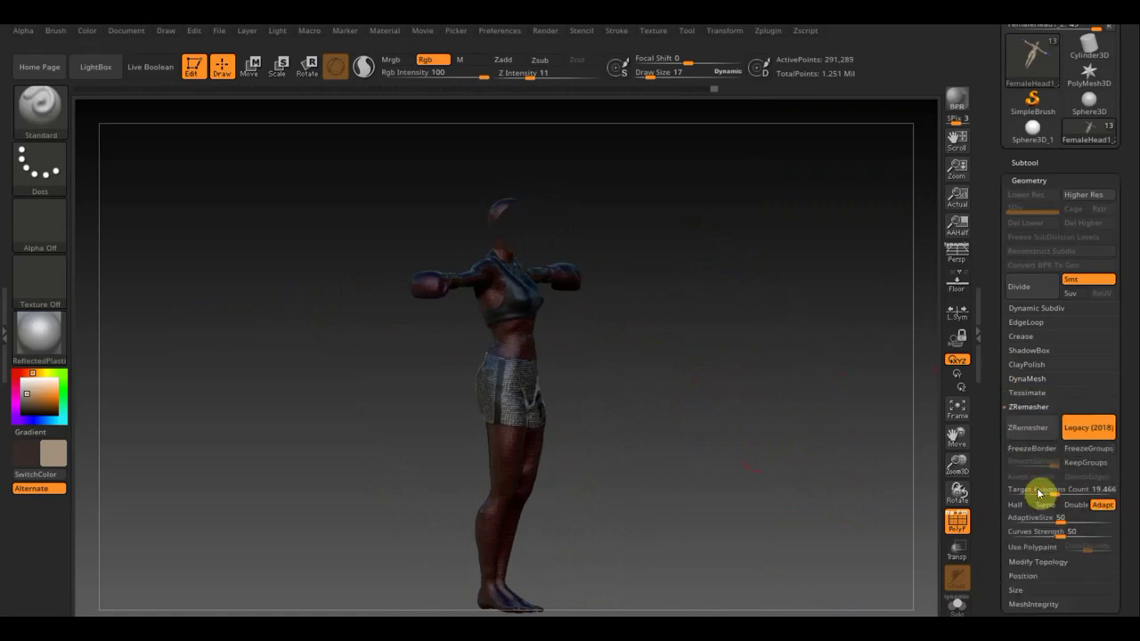
pyautogui.click(1089, 427)
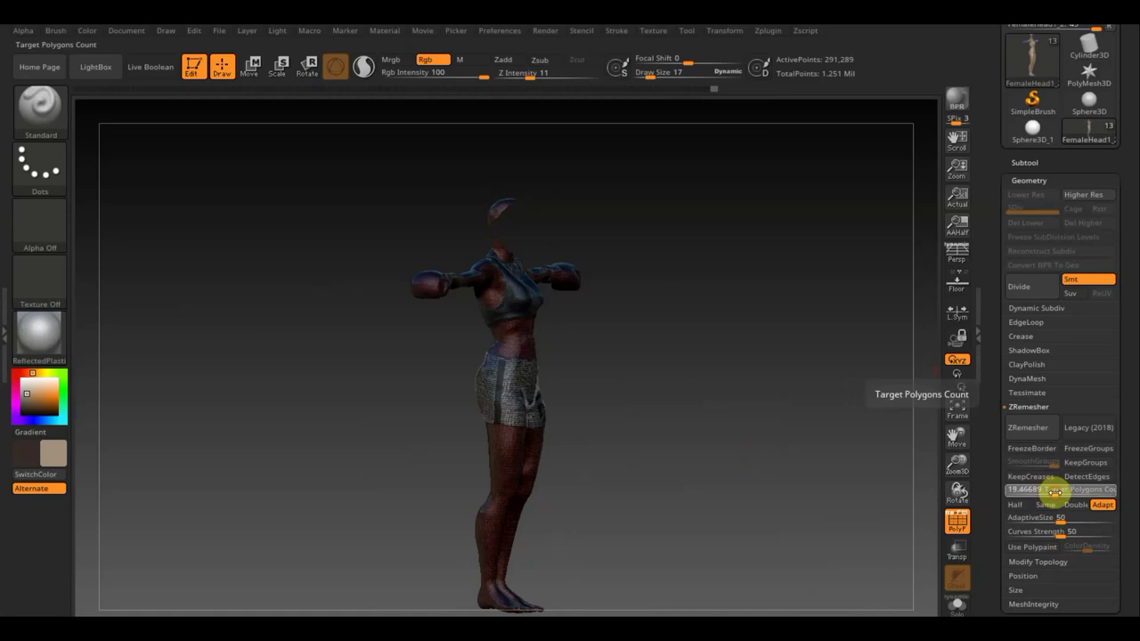
pyautogui.moveTo(1054, 492); pyautogui.dragTo(1042, 491)
pyautogui.click(1034, 431)
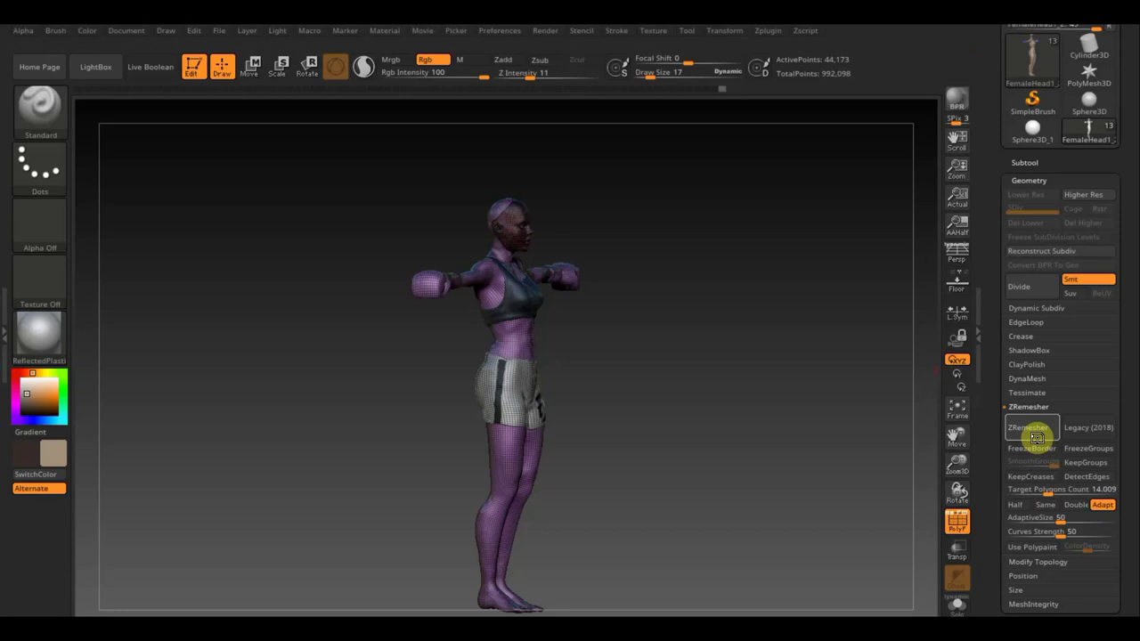
# Turn off the wireframe, frame the full ZRemeshed figure from the front, and show the Subtool list
pyautogui.moveTo(786, 326); pyautogui.dragTo(727, 333)
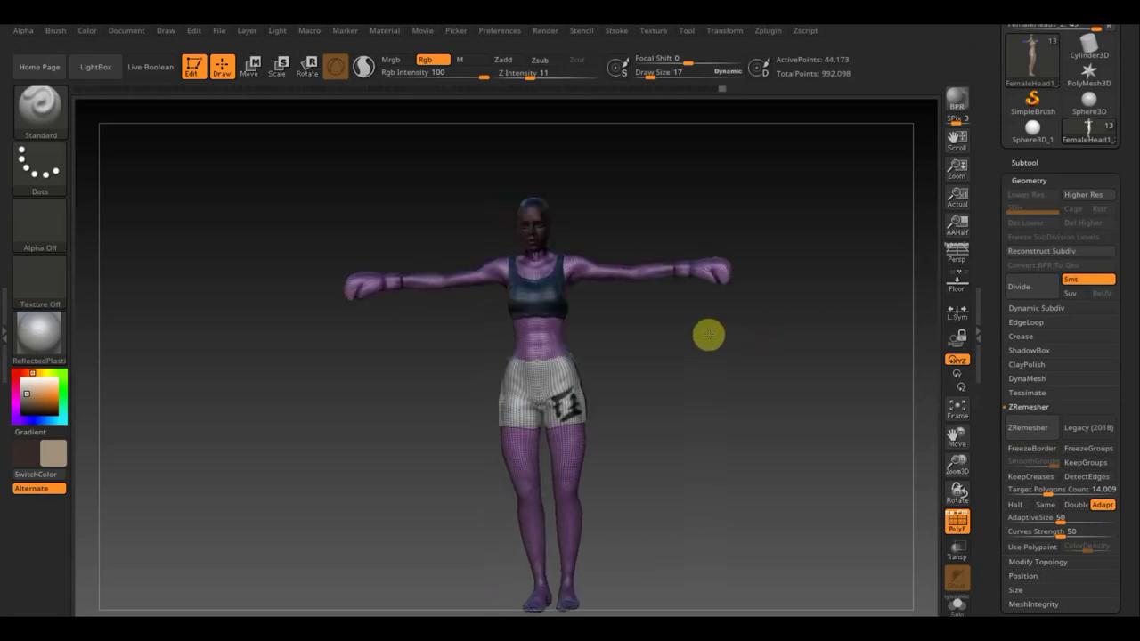
pyautogui.moveTo(742, 377)
pyautogui.mouseDown()
pyautogui.moveTo(738, 390)
pyautogui.moveTo(860, 450)
pyautogui.moveTo(700, 572)
pyautogui.mouseUp()
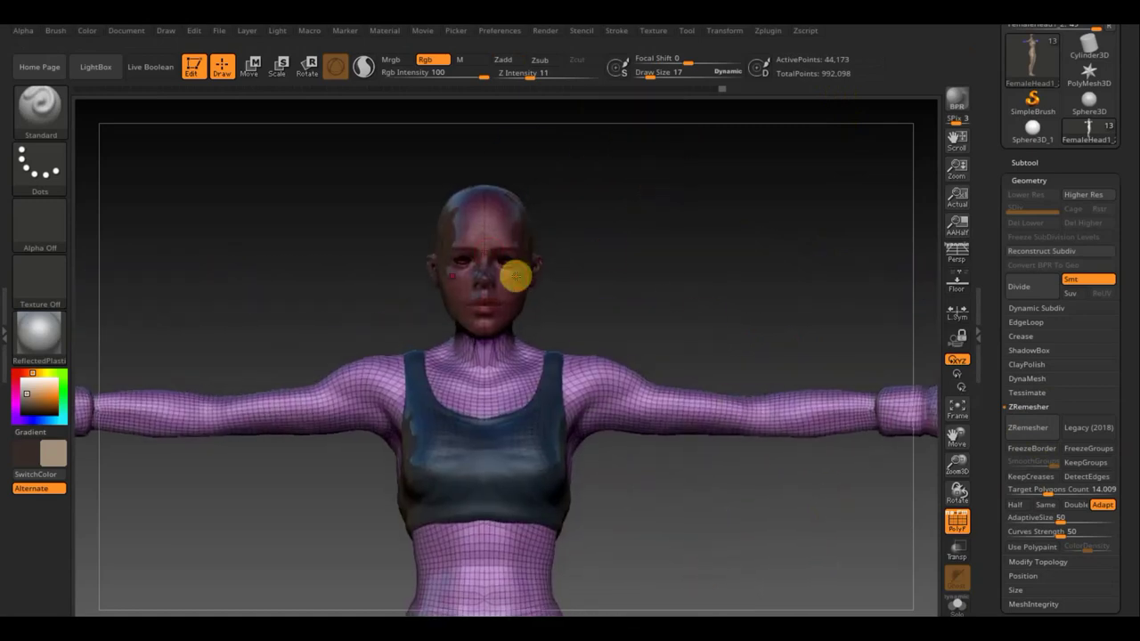
pyautogui.moveTo(607, 272); pyautogui.dragTo(739, 401)
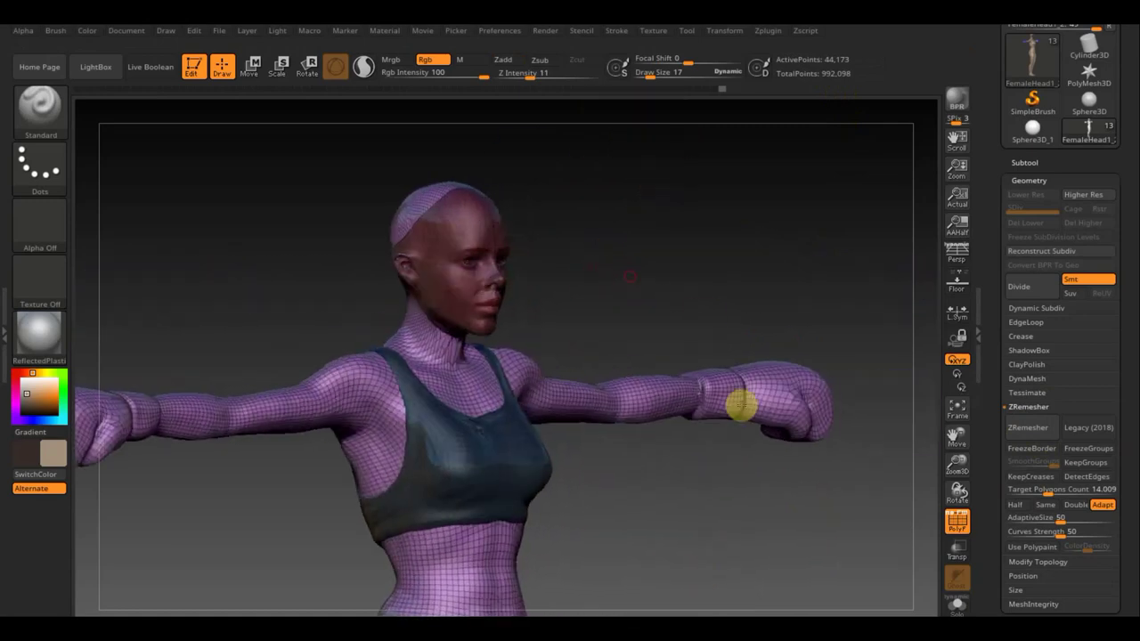
pyautogui.click(956, 521)
pyautogui.moveTo(551, 250)
pyautogui.mouseDown()
pyautogui.moveTo(657, 246)
pyautogui.moveTo(606, 247)
pyautogui.moveTo(636, 259)
pyautogui.mouseUp()
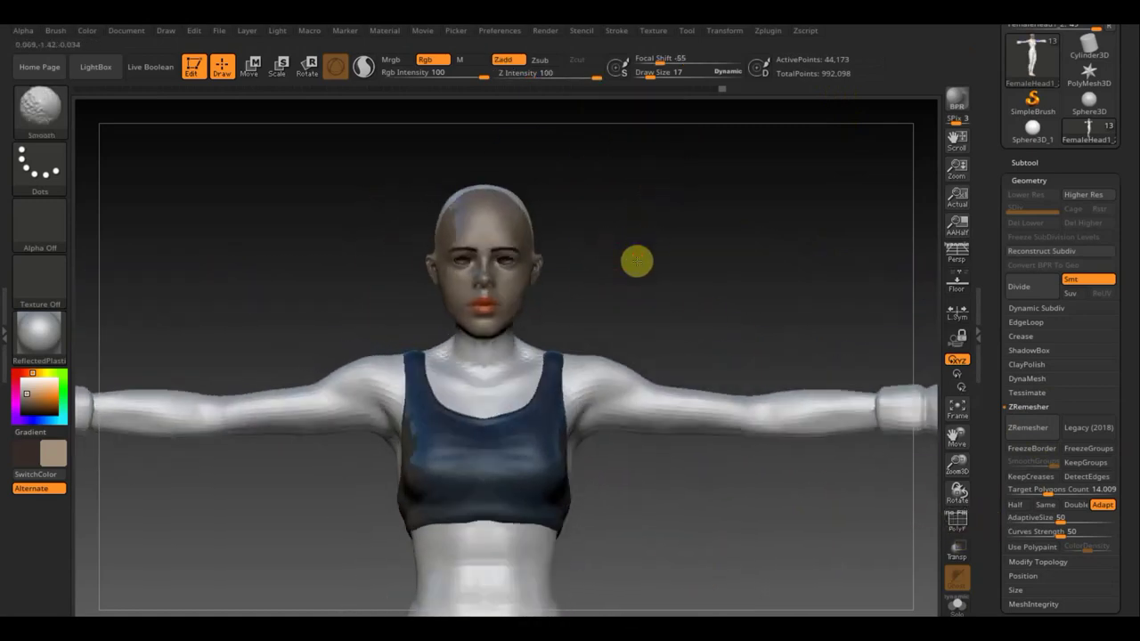
pyautogui.moveTo(713, 562)
pyautogui.mouseDown()
pyautogui.moveTo(719, 377)
pyautogui.moveTo(757, 374)
pyautogui.moveTo(725, 413)
pyautogui.moveTo(605, 443)
pyautogui.mouseUp()
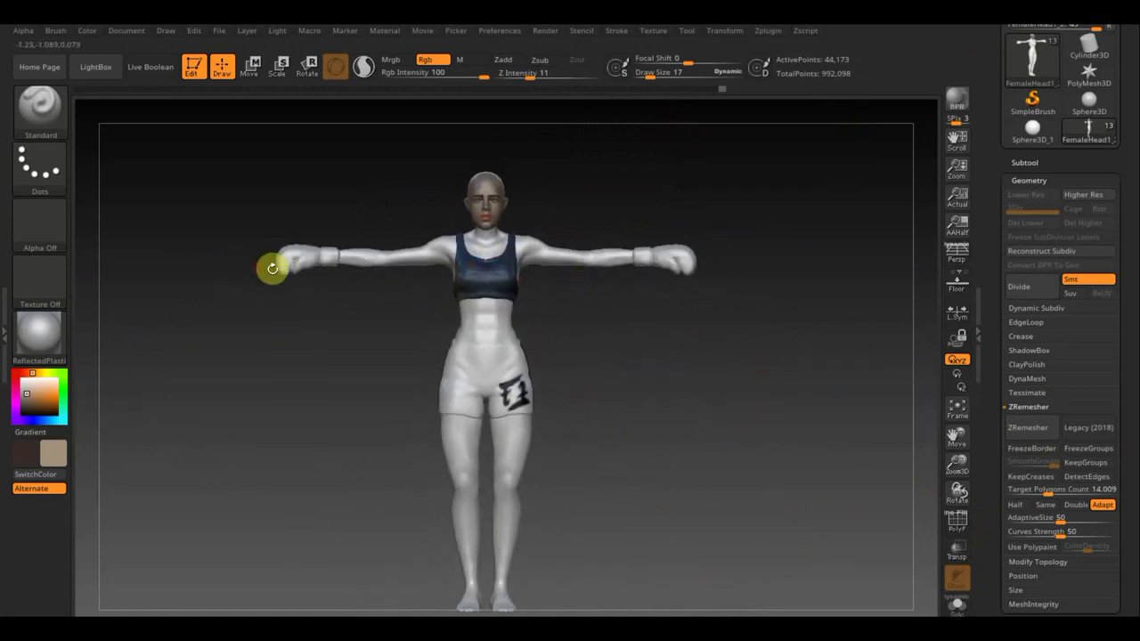
pyautogui.click(1023, 163)
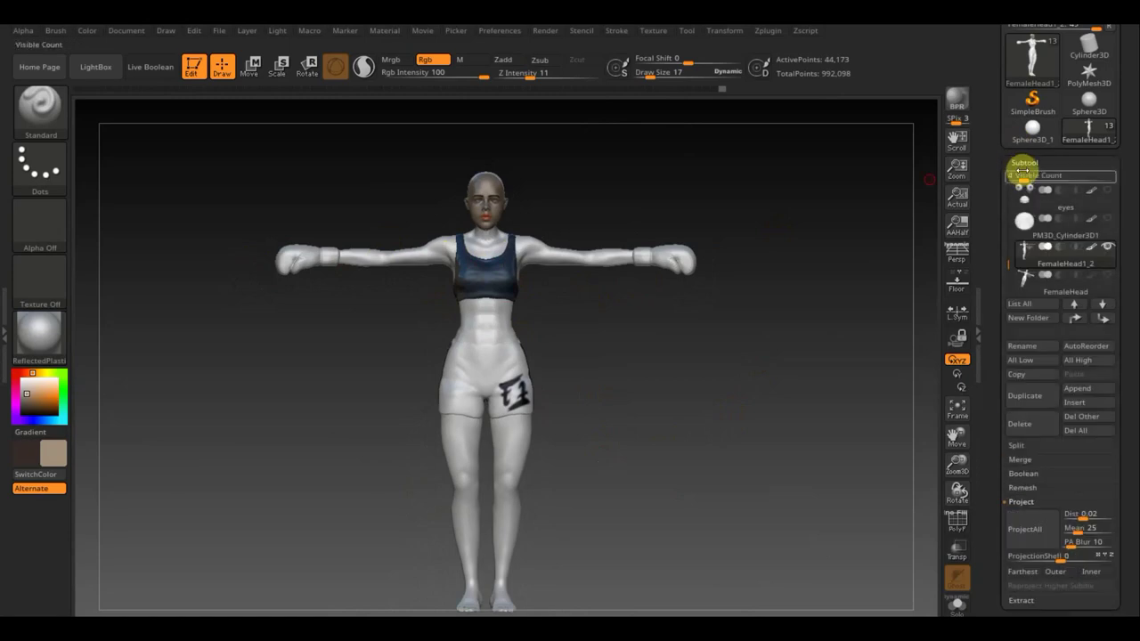
# Show the other subtools and Shift-smooth the back of the head and upper back
pyautogui.click(1097, 282)
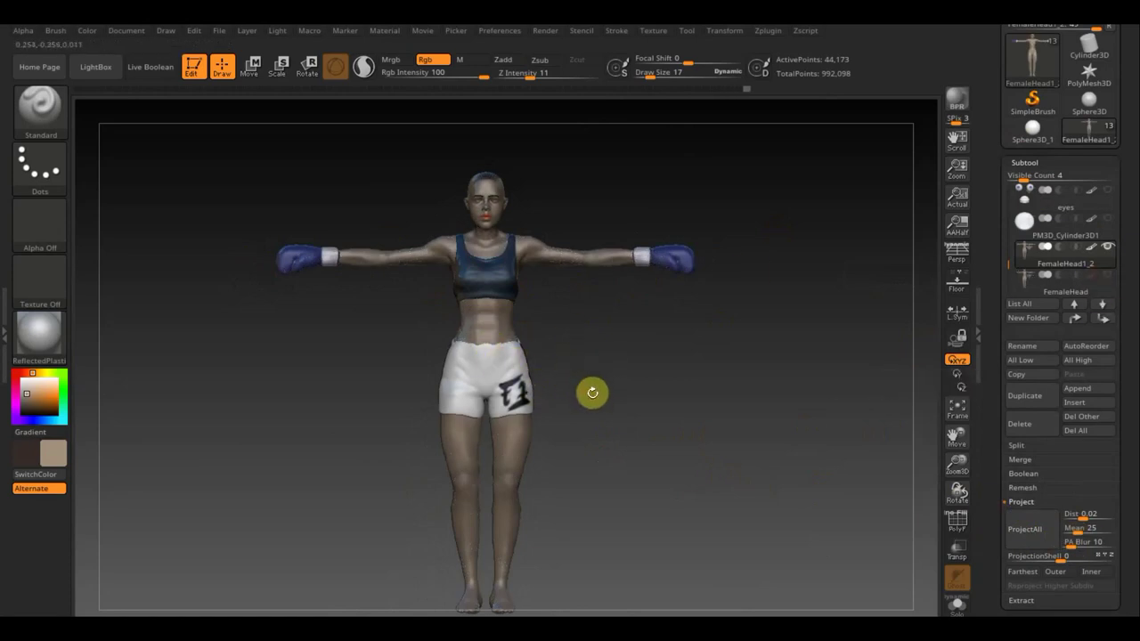
pyautogui.moveTo(646, 366)
pyautogui.mouseDown()
pyautogui.moveTo(636, 415)
pyautogui.moveTo(505, 278)
pyautogui.mouseUp()
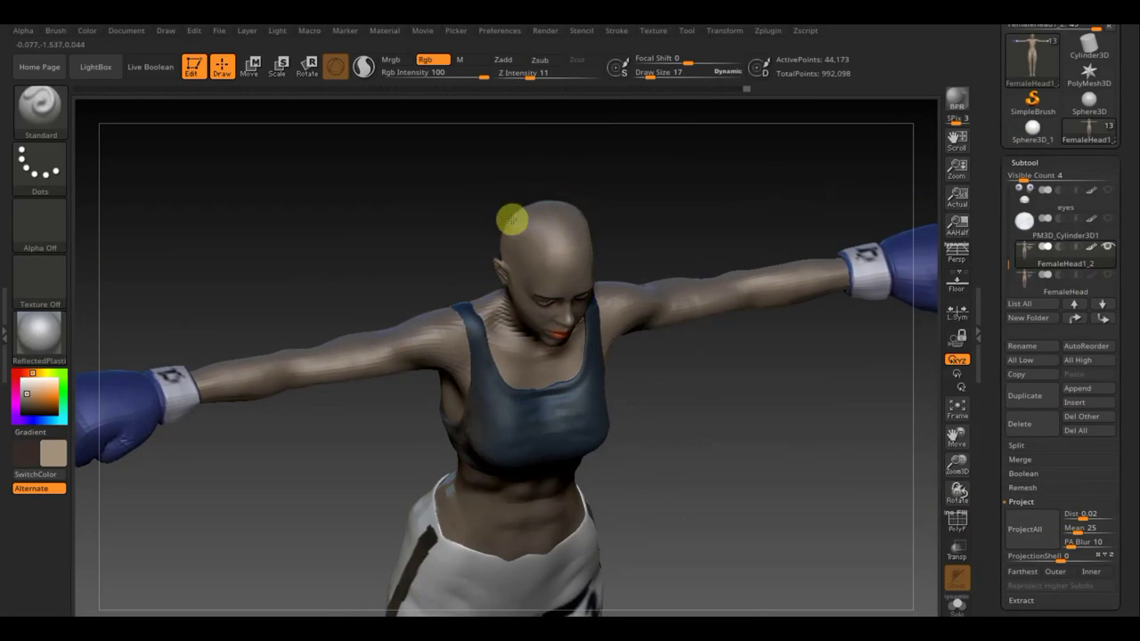
pyautogui.moveTo(639, 223)
pyautogui.mouseDown()
pyautogui.moveTo(700, 283)
pyautogui.moveTo(494, 222)
pyautogui.mouseUp()
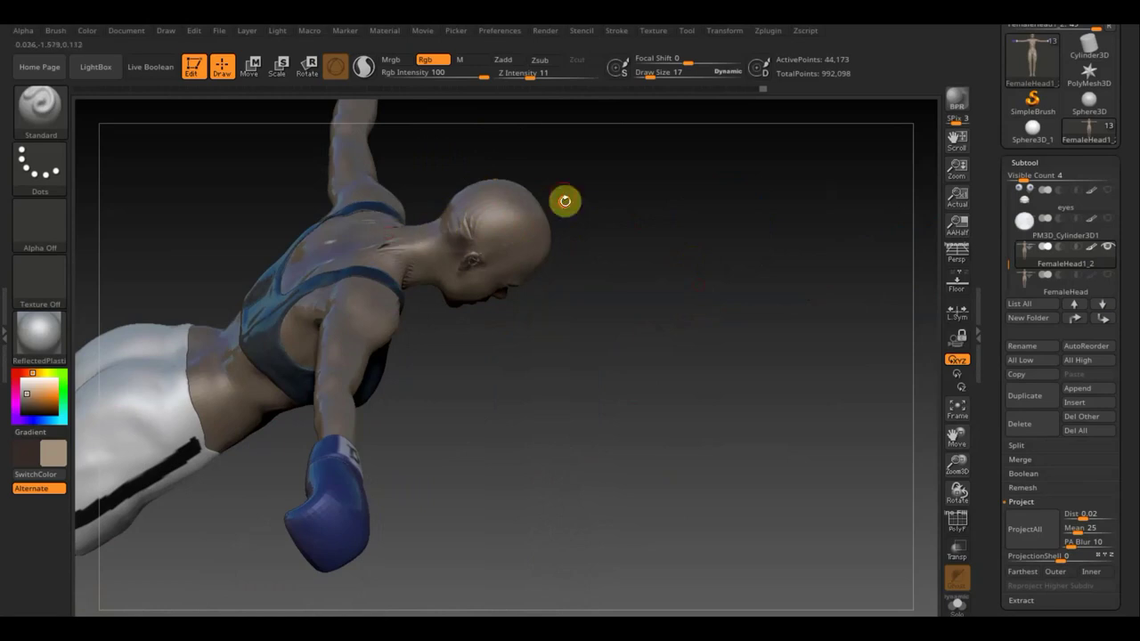
pyautogui.moveTo(565, 198)
pyautogui.mouseDown()
pyautogui.moveTo(575, 285)
pyautogui.moveTo(596, 288)
pyautogui.moveTo(559, 333)
pyautogui.moveTo(594, 428)
pyautogui.moveTo(552, 362)
pyautogui.moveTo(588, 391)
pyautogui.moveTo(709, 389)
pyautogui.moveTo(695, 400)
pyautogui.moveTo(680, 341)
pyautogui.moveTo(710, 445)
pyautogui.moveTo(616, 386)
pyautogui.moveTo(801, 288)
pyautogui.mouseUp()
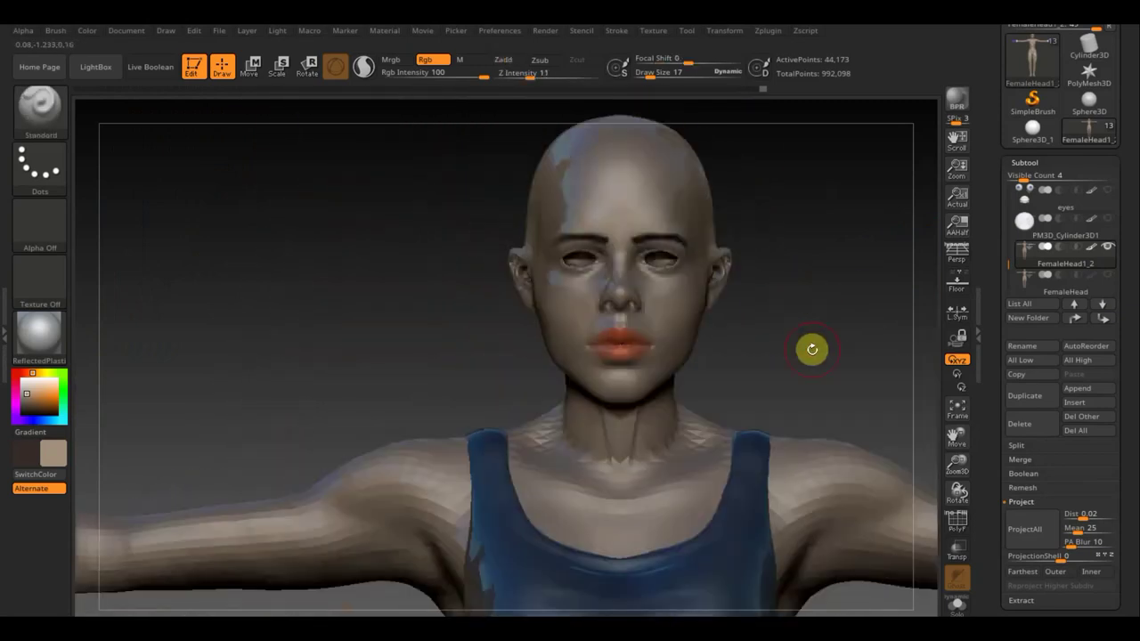
pyautogui.moveTo(812, 349)
pyautogui.mouseDown()
pyautogui.moveTo(723, 295)
pyautogui.moveTo(704, 326)
pyautogui.moveTo(609, 338)
pyautogui.moveTo(651, 305)
pyautogui.mouseUp()
pyautogui.moveTo(517, 191)
pyautogui.keyDown('shift'); pyautogui.mouseDown()
pyautogui.moveTo(318, 188)
pyautogui.moveTo(382, 326)
pyautogui.moveTo(353, 384)
pyautogui.moveTo(348, 349)
pyautogui.moveTo(366, 514)
pyautogui.moveTo(324, 445)
pyautogui.mouseUp(); pyautogui.keyUp('shift')
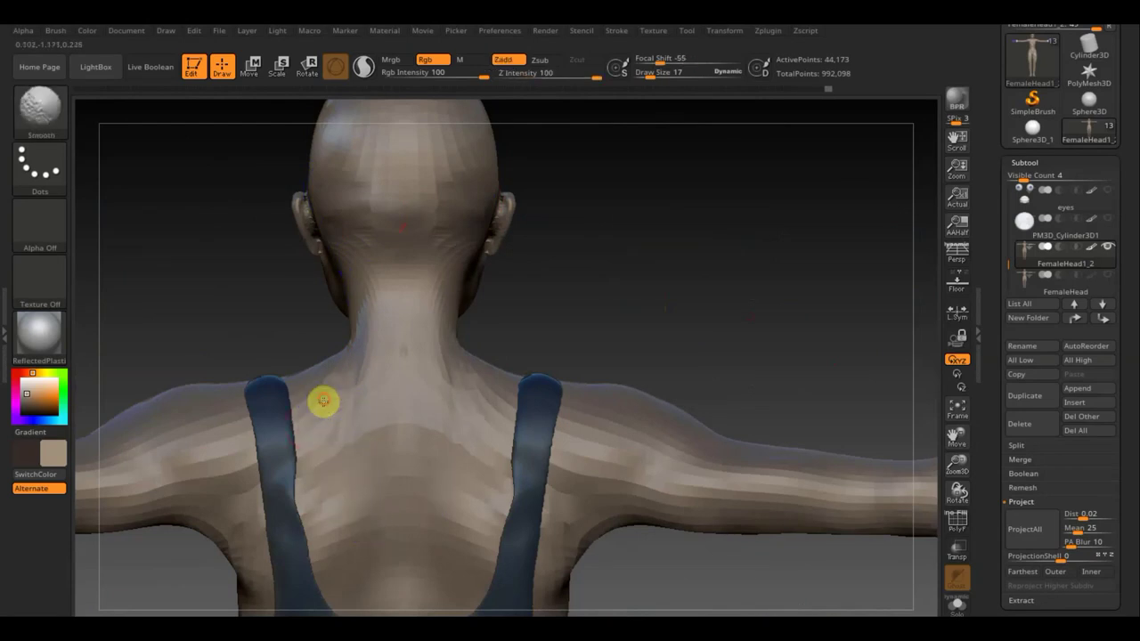
pyautogui.moveTo(458, 422)
pyautogui.keyDown('shift'); pyautogui.mouseDown()
pyautogui.moveTo(407, 422)
pyautogui.moveTo(331, 456)
pyautogui.mouseUp(); pyautogui.keyUp('shift')
# Turn to the front and smooth the faceted skin along the neck
pyautogui.moveTo(549, 323)
pyautogui.mouseDown()
pyautogui.moveTo(572, 377)
pyautogui.moveTo(583, 374)
pyautogui.moveTo(338, 362)
pyautogui.mouseUp()
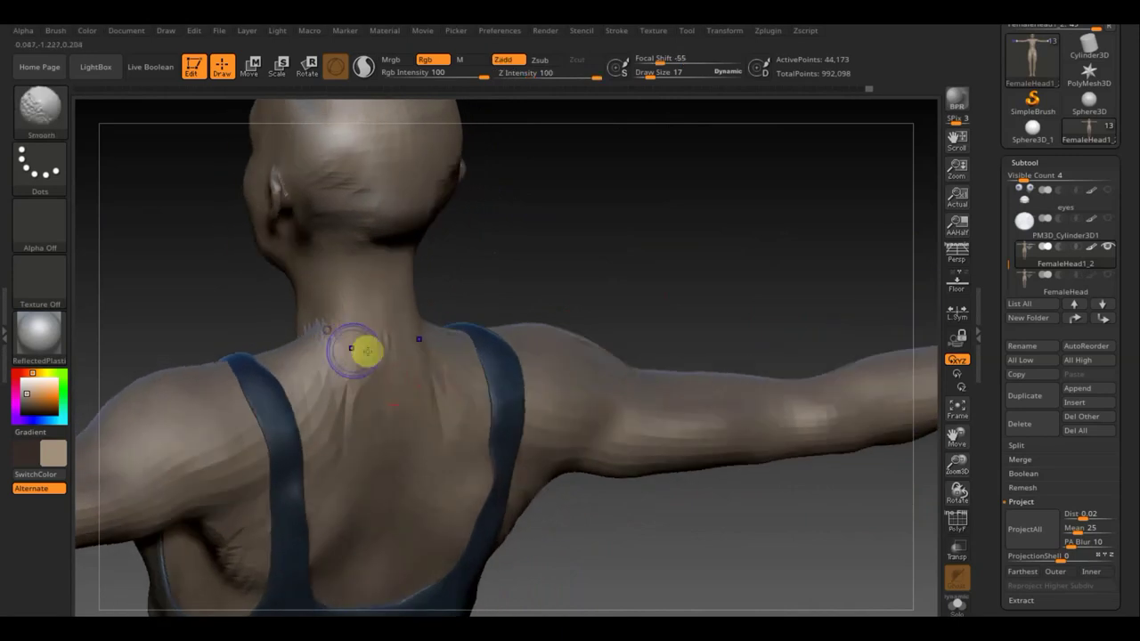
pyautogui.moveTo(615, 285)
pyautogui.mouseDown()
pyautogui.moveTo(678, 294)
pyautogui.moveTo(641, 306)
pyautogui.mouseUp()
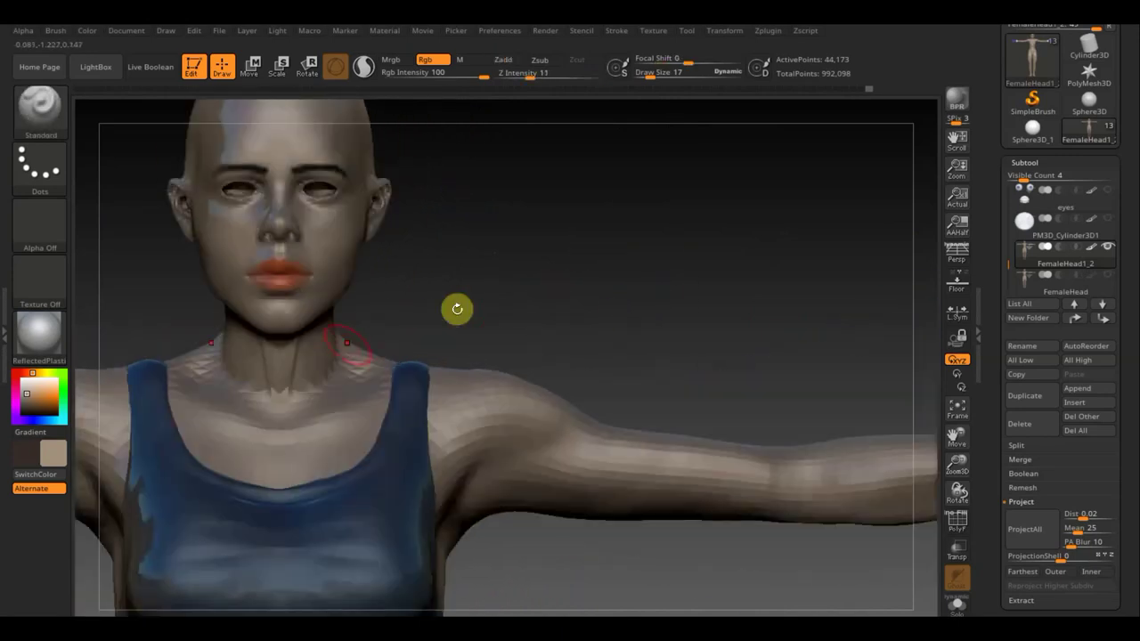
pyautogui.moveTo(458, 309)
pyautogui.mouseDown()
pyautogui.moveTo(448, 277)
pyautogui.moveTo(283, 319)
pyautogui.mouseUp()
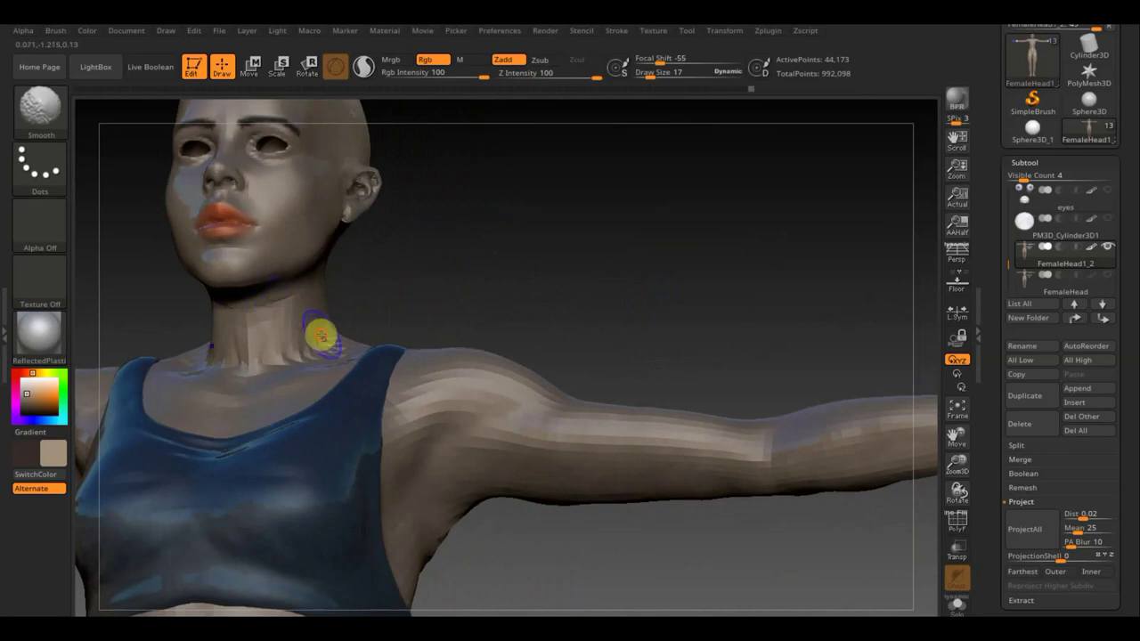
pyautogui.keyDown('shift'); pyautogui.moveTo(321, 336); pyautogui.dragTo(305, 353); pyautogui.keyUp('shift')
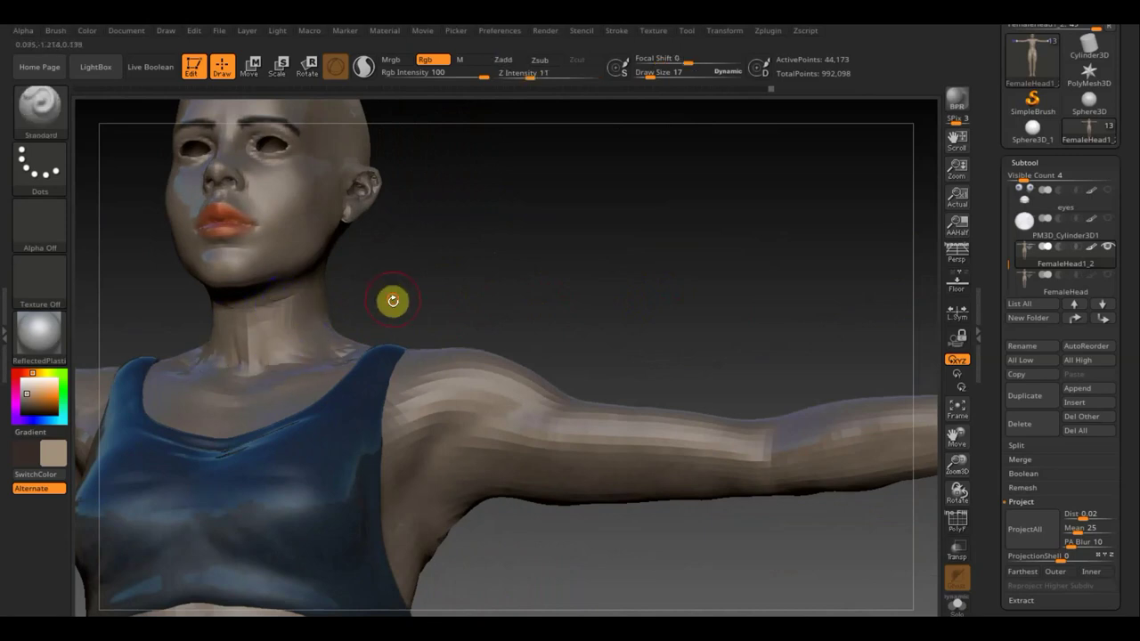
pyautogui.moveTo(391, 300); pyautogui.dragTo(366, 356)
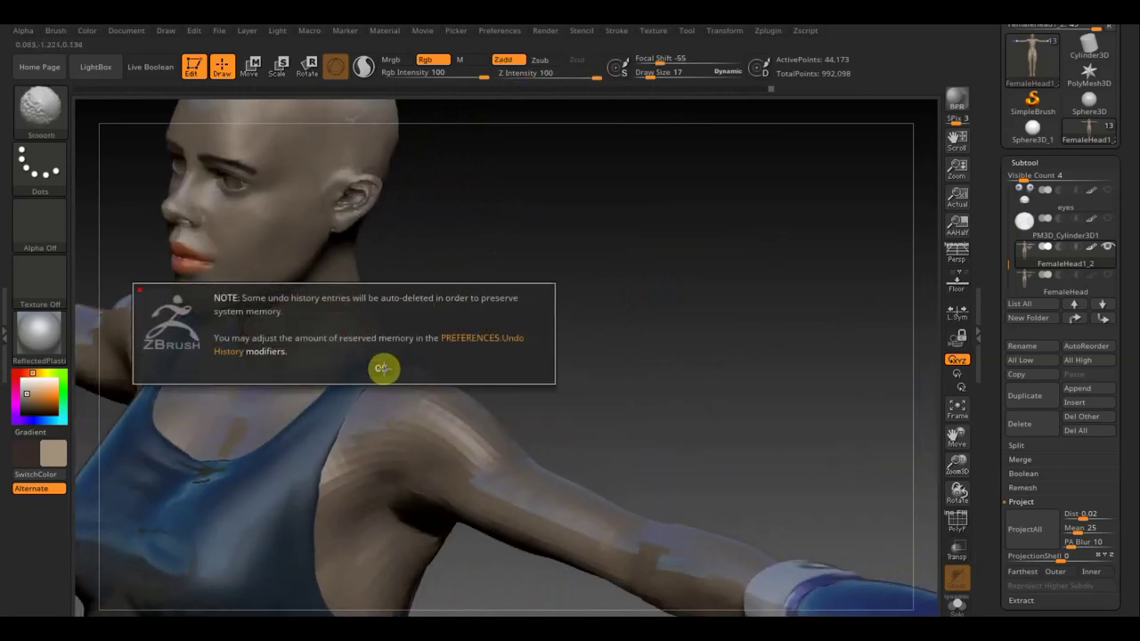
# Dismiss the undo-history memory note and zoom out to centre the full figure
pyautogui.click(383, 368)
pyautogui.moveTo(511, 364)
pyautogui.mouseDown()
pyautogui.moveTo(572, 341)
pyautogui.moveTo(516, 333)
pyautogui.moveTo(542, 329)
pyautogui.mouseUp()
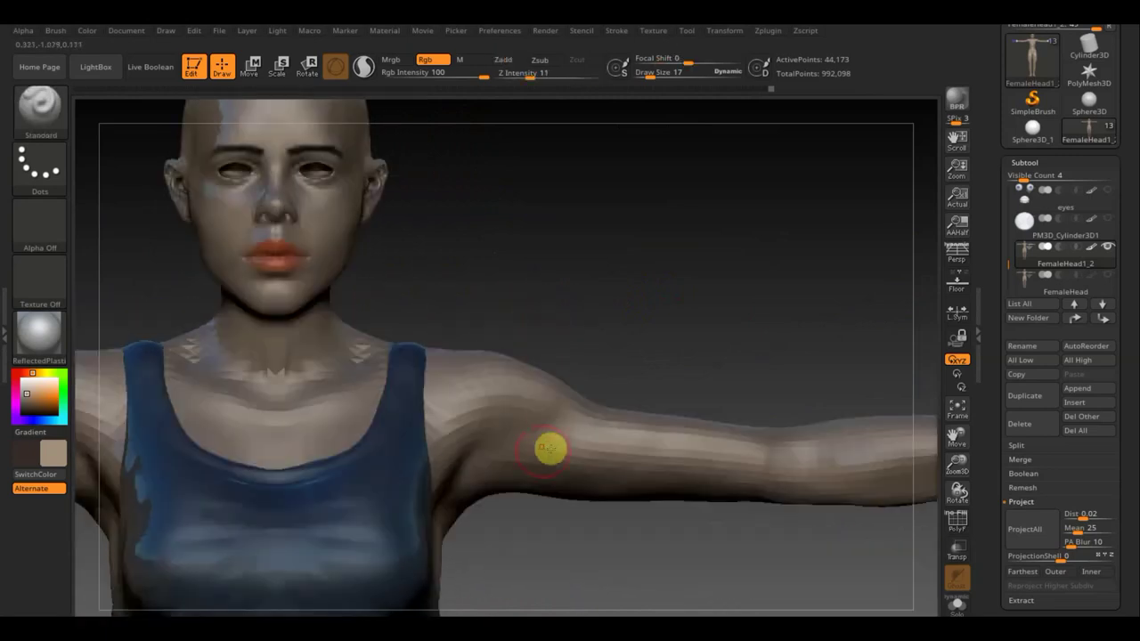
pyautogui.keyDown('alt'); pyautogui.moveTo(560, 486); pyautogui.dragTo(522, 315); pyautogui.keyUp('alt')
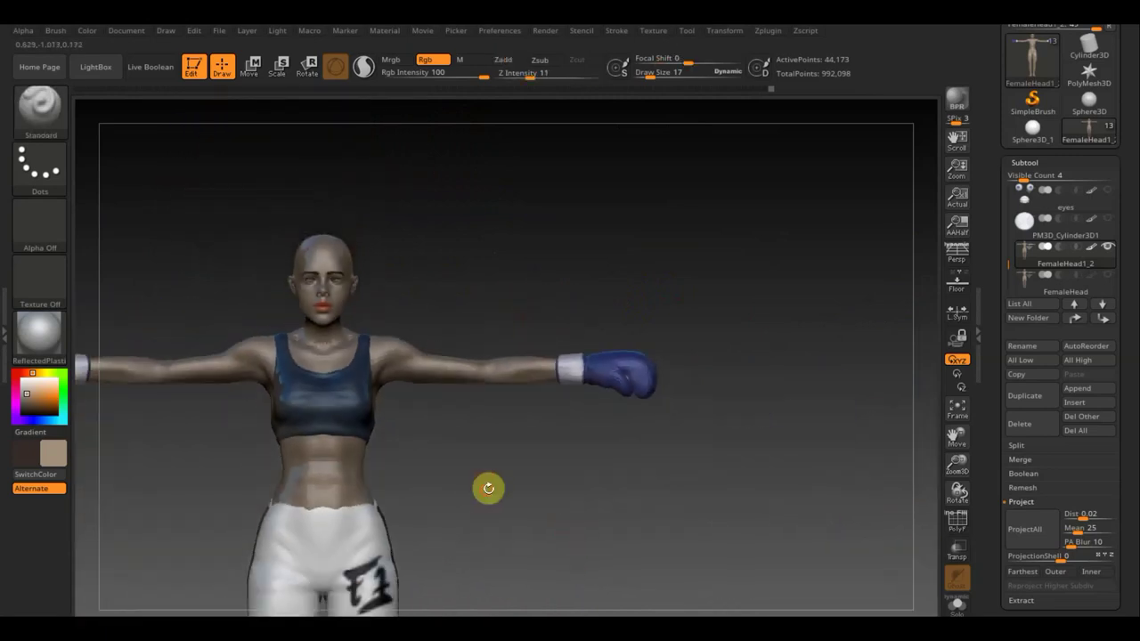
pyautogui.moveTo(489, 488)
pyautogui.keyDown('alt'); pyautogui.mouseDown()
pyautogui.moveTo(633, 445)
pyautogui.moveTo(623, 418)
pyautogui.moveTo(609, 440)
pyautogui.moveTo(615, 432)
pyautogui.mouseUp(); pyautogui.keyUp('alt')
# Turn on the PolyF wireframe and rotate the boxer to inspect its quads and polygroups
pyautogui.click(956, 522)
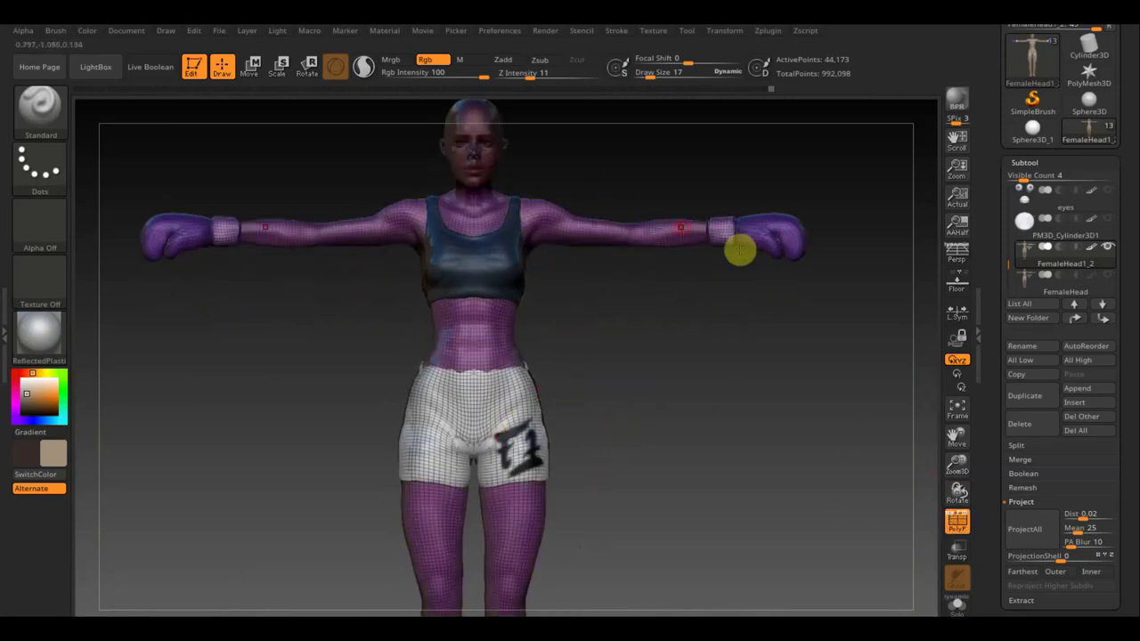
pyautogui.moveTo(621, 175)
pyautogui.mouseDown()
pyautogui.moveTo(606, 247)
pyautogui.moveTo(658, 262)
pyautogui.moveTo(574, 266)
pyautogui.mouseUp()
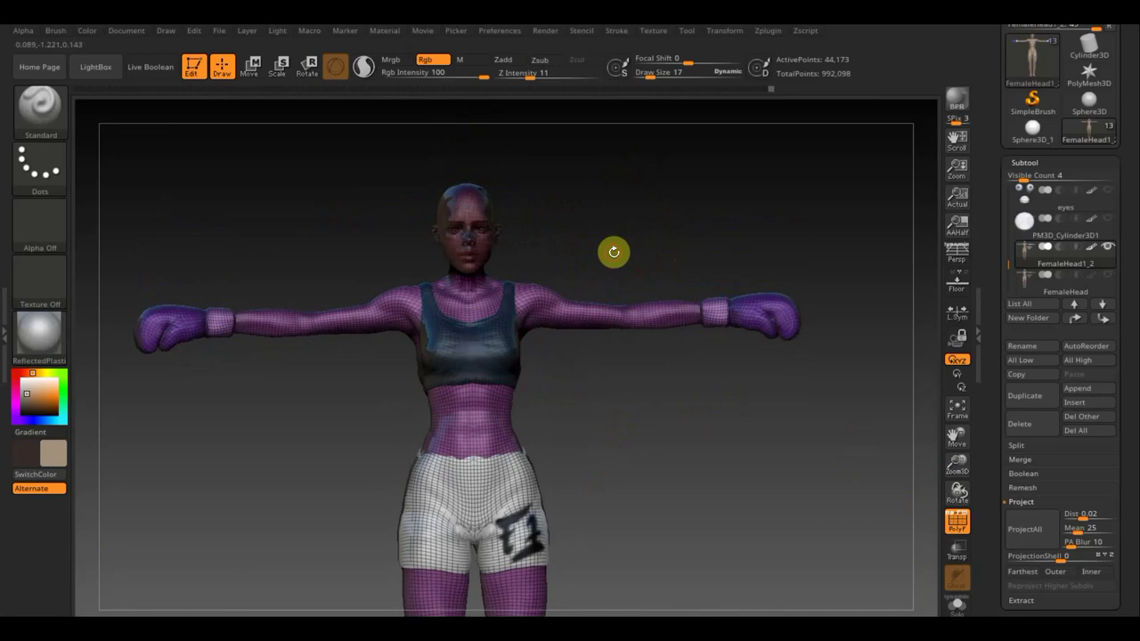
pyautogui.moveTo(690, 251); pyautogui.dragTo(629, 249)
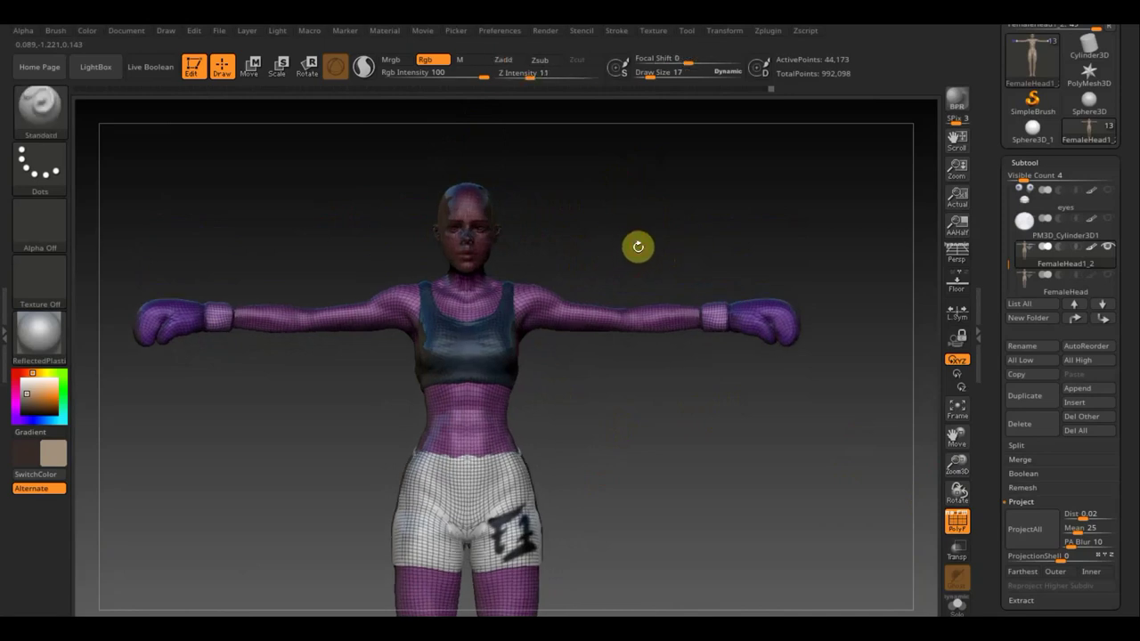
# Ctrl+Shift-isolate the head polygroup, frame it with F, and orbit from profile back to front
pyautogui.hotkey('ctrl', 'shift')
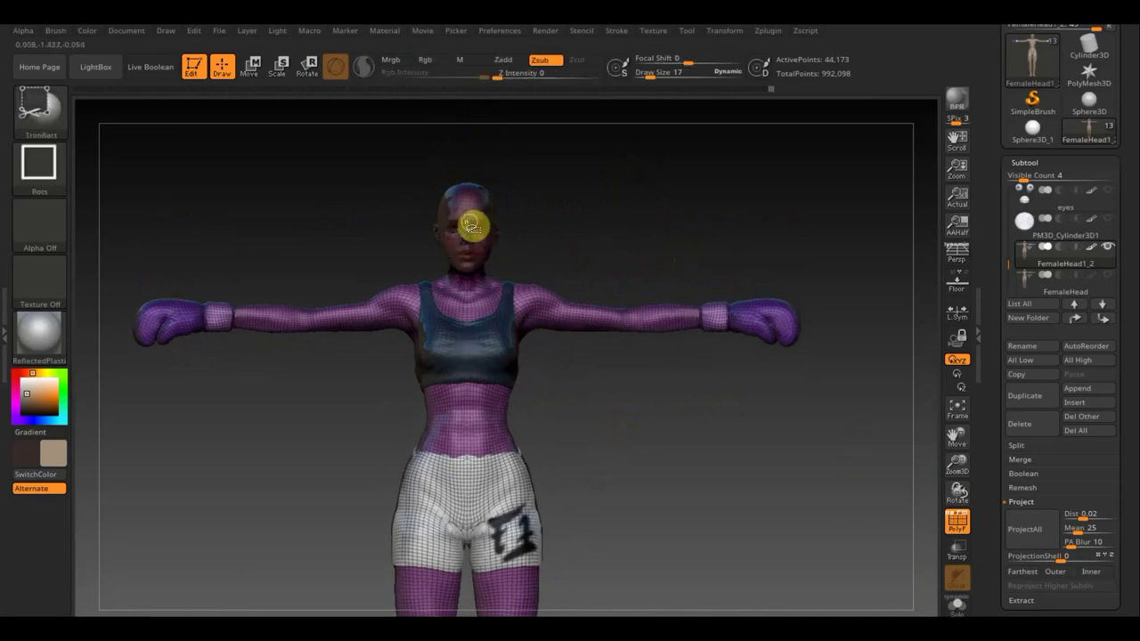
pyautogui.keyDown('ctrl'); pyautogui.keyDown('shift'); pyautogui.click(468, 223); pyautogui.keyUp('shift'); pyautogui.keyUp('ctrl')
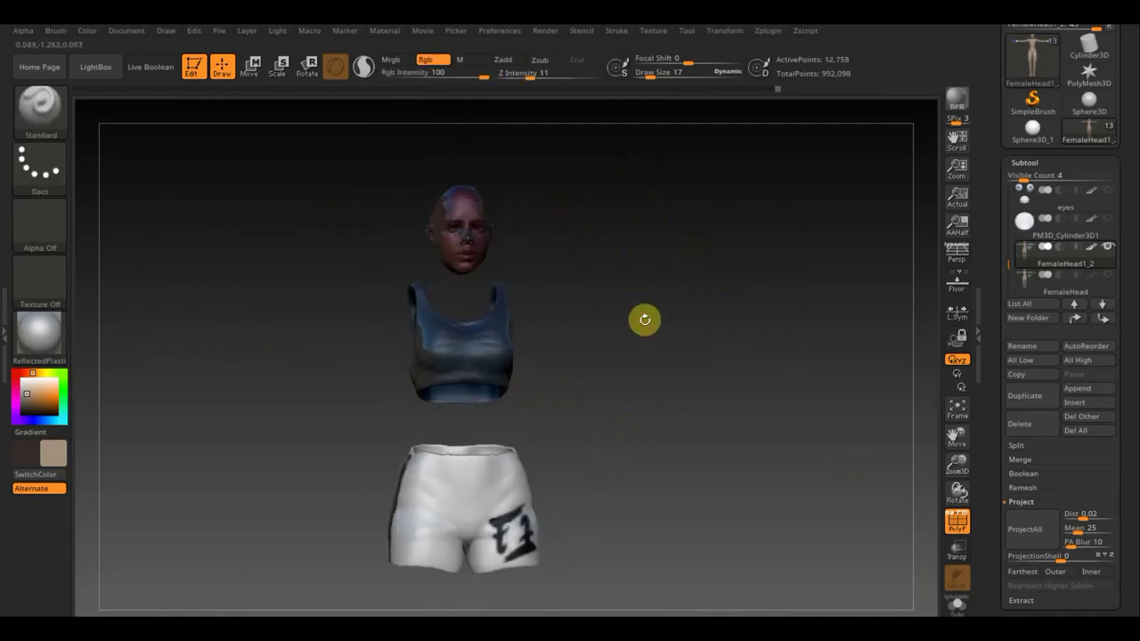
pyautogui.press('f')
pyautogui.keyDown('alt'); pyautogui.moveTo(672, 411); pyautogui.dragTo(696, 468, button='right'); pyautogui.keyUp('alt')
pyautogui.keyDown('alt'); pyautogui.moveTo(714, 420); pyautogui.dragTo(706, 427, button='right'); pyautogui.keyUp('alt')
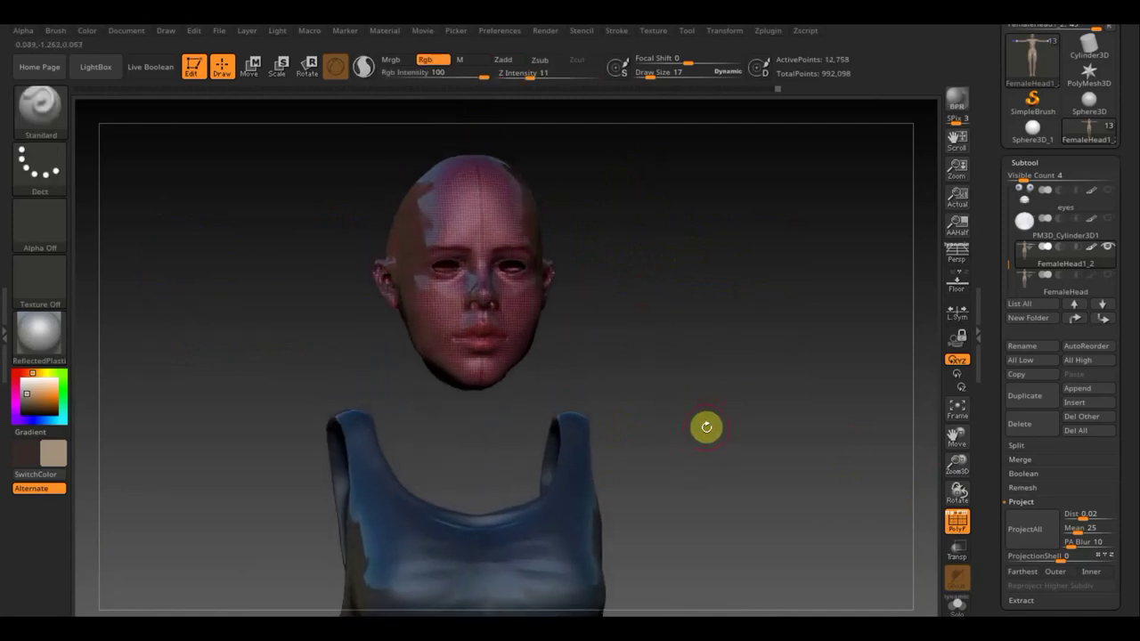
pyautogui.moveTo(611, 244)
pyautogui.mouseDown(button='right')
pyautogui.moveTo(661, 257)
pyautogui.moveTo(483, 265)
pyautogui.mouseUp(button='right')
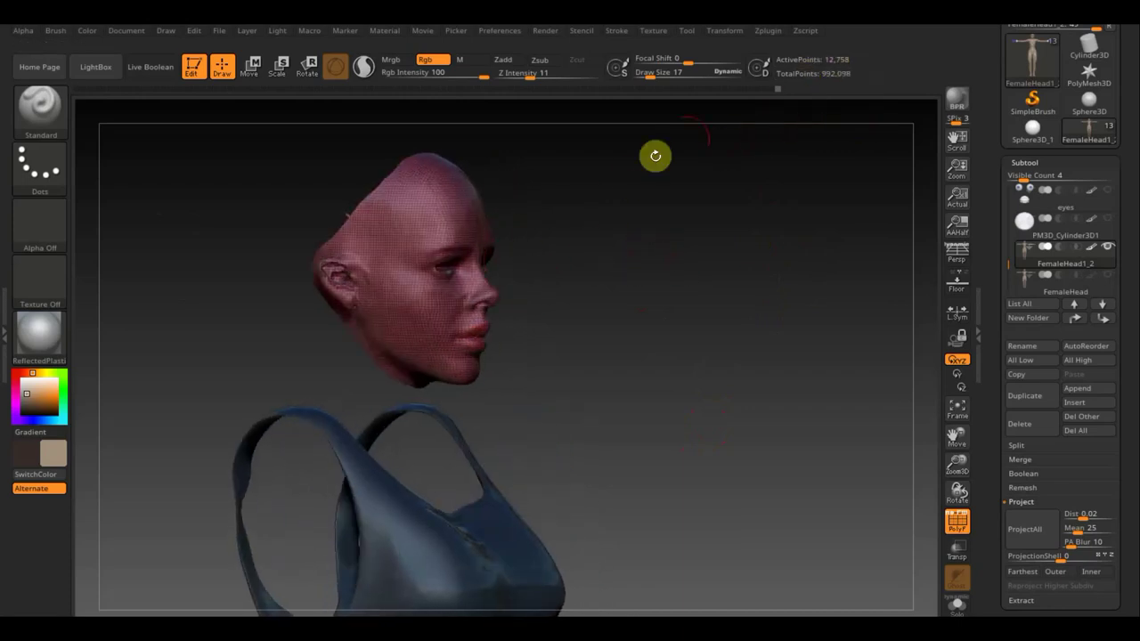
pyautogui.moveTo(537, 356)
pyautogui.mouseDown(button='right')
pyautogui.moveTo(606, 379)
pyautogui.moveTo(484, 285)
pyautogui.mouseUp(button='right')
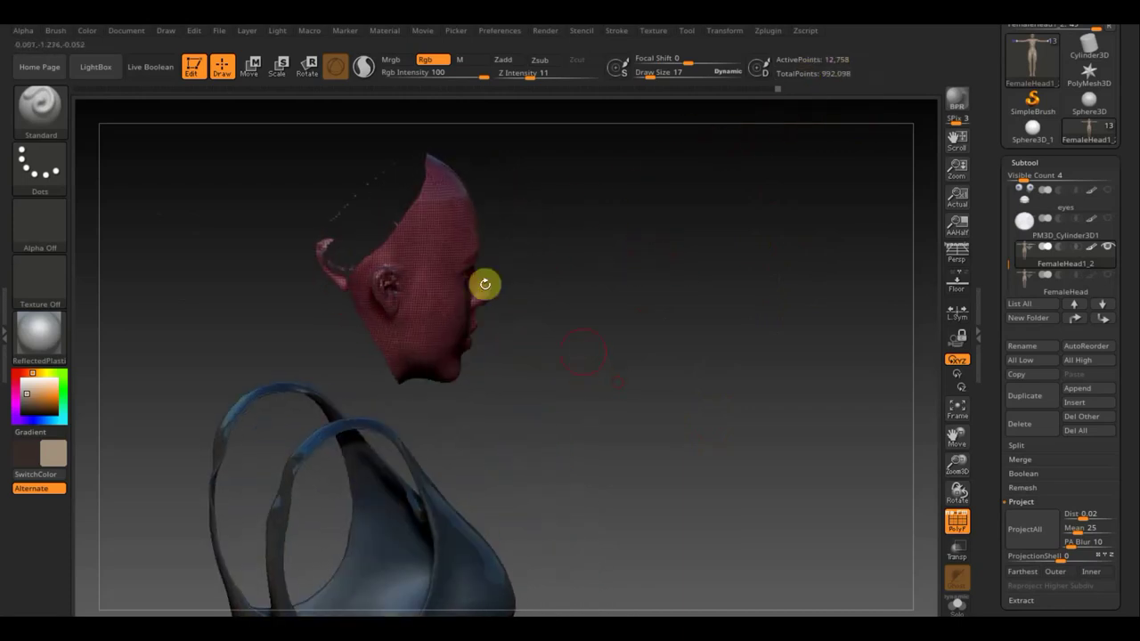
pyautogui.press('shift')
pyautogui.moveTo(656, 318)
pyautogui.keyDown('shift'); pyautogui.mouseDown(button='right')
pyautogui.moveTo(593, 300)
pyautogui.moveTo(672, 331)
pyautogui.moveTo(618, 329)
pyautogui.moveTo(667, 341)
pyautogui.mouseUp(button='right'); pyautogui.keyUp('shift')
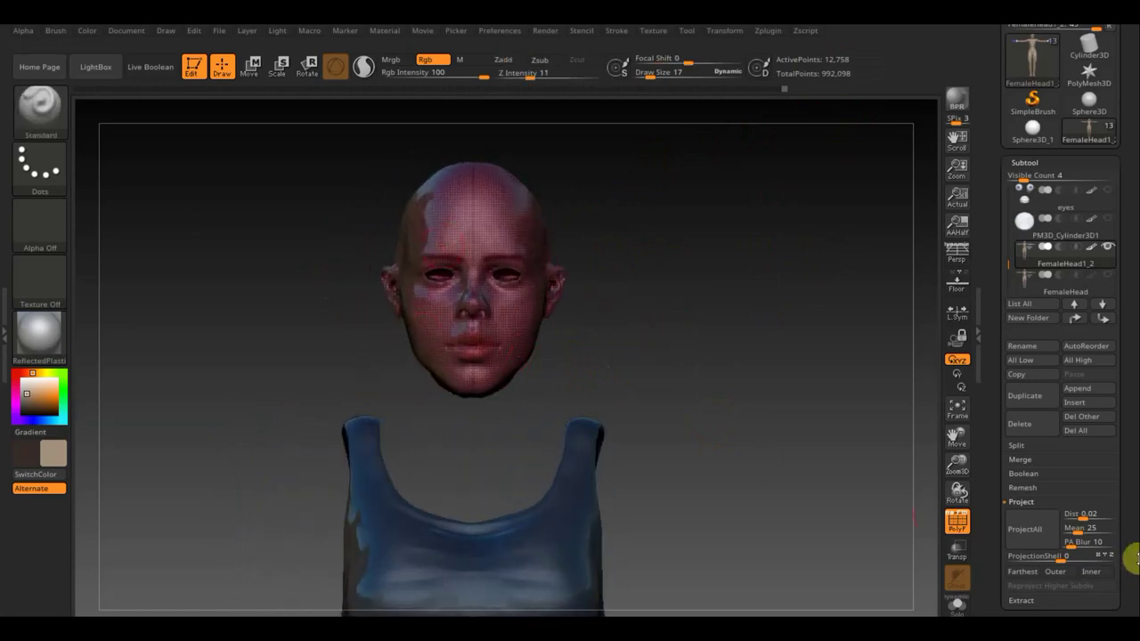
pyautogui.moveTo(1107, 570)
pyautogui.mouseDown()
pyautogui.moveTo(1125, 496)
pyautogui.moveTo(1091, 434)
pyautogui.mouseUp()
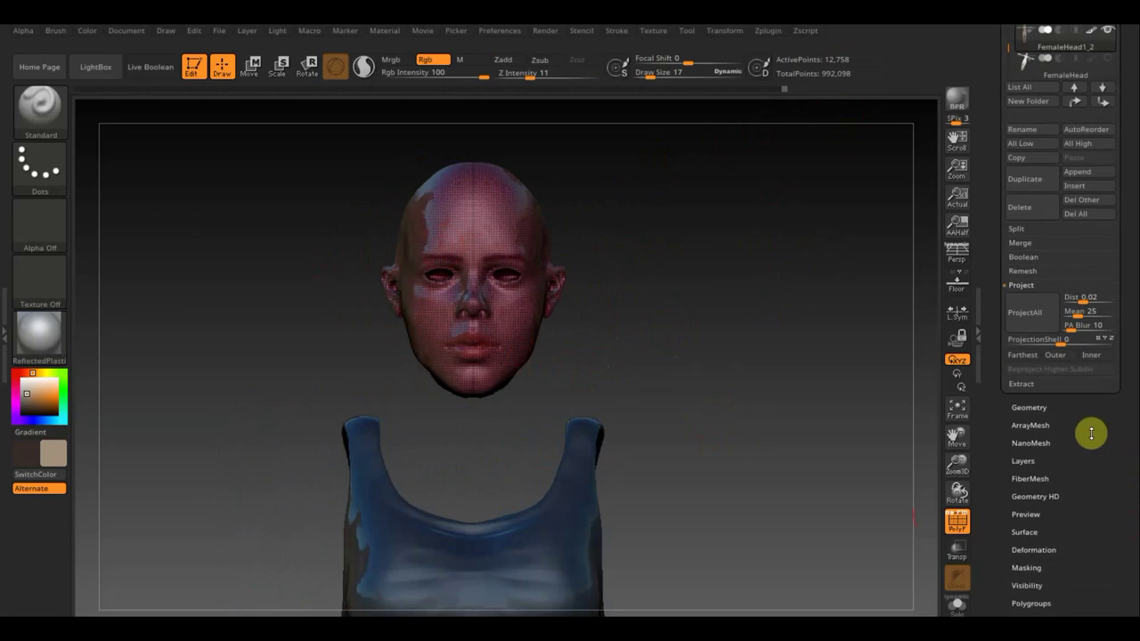
# Expand the ZRemesher settings and begin raising the Target Polygons Count
pyautogui.click(1037, 408)
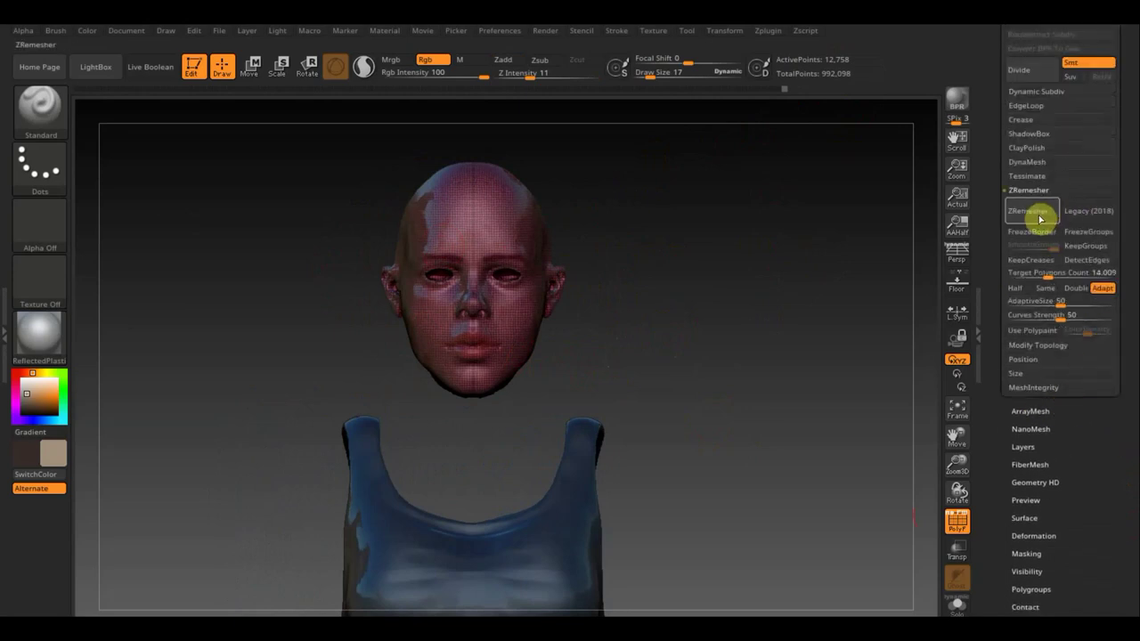
pyautogui.click(1048, 273)
pyautogui.moveTo(1048, 275); pyautogui.dragTo(1067, 281)
pyautogui.hotkey('ctrl', 'shift')
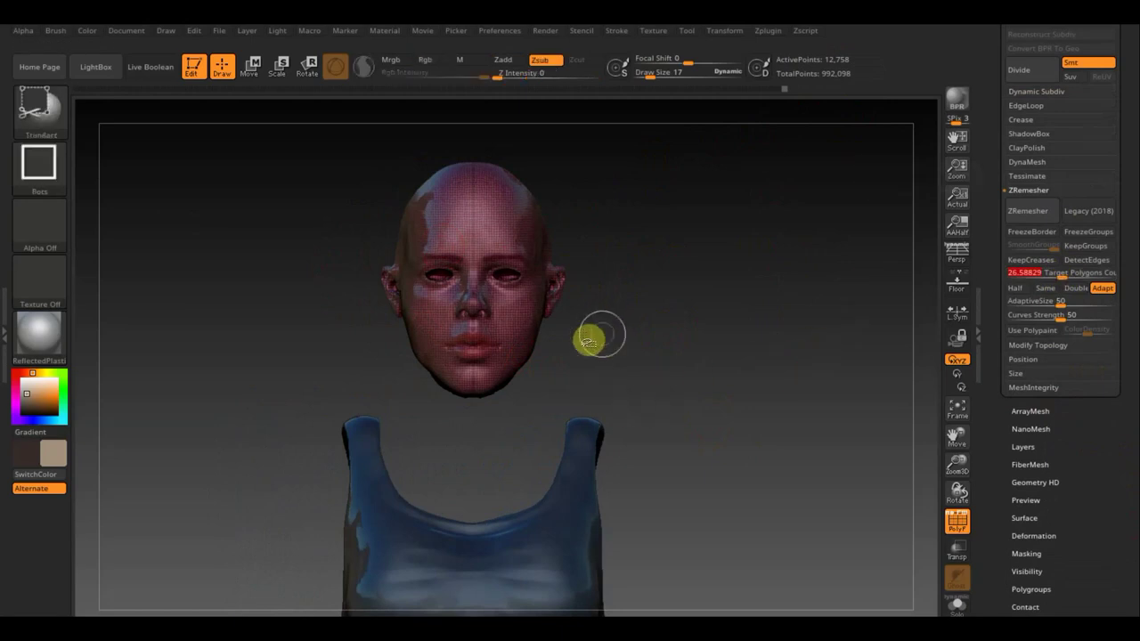
pyautogui.keyDown('ctrl'); pyautogui.keyDown('shift'); pyautogui.click(502, 316); pyautogui.keyUp('shift'); pyautogui.keyUp('ctrl')
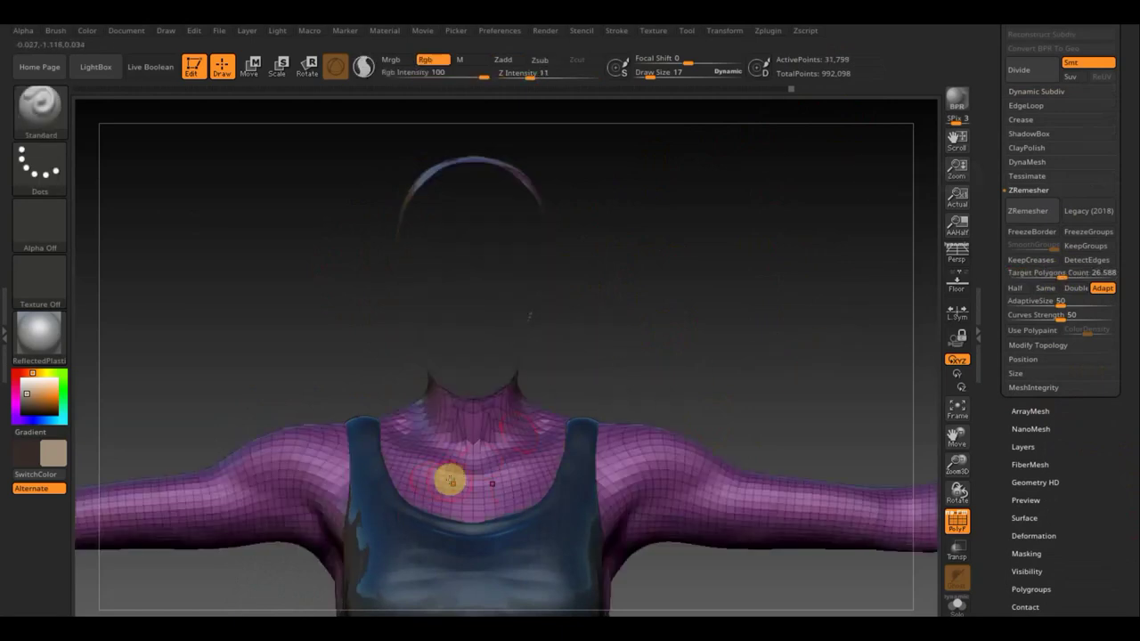
pyautogui.click(1115, 289)
pyautogui.click(1057, 282)
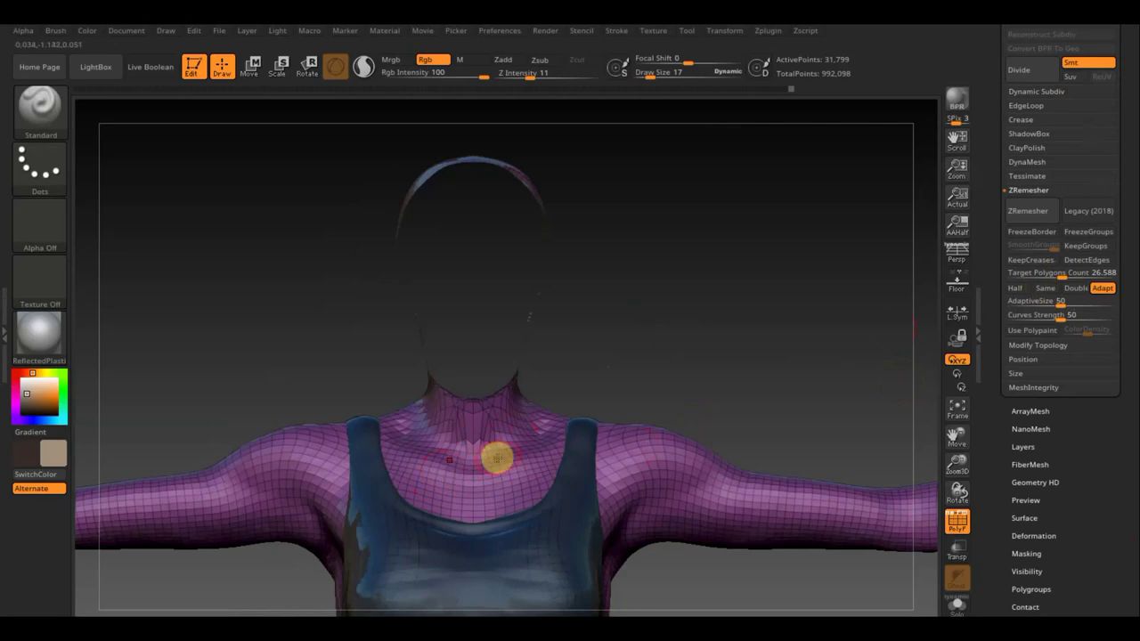
pyautogui.click(1107, 268)
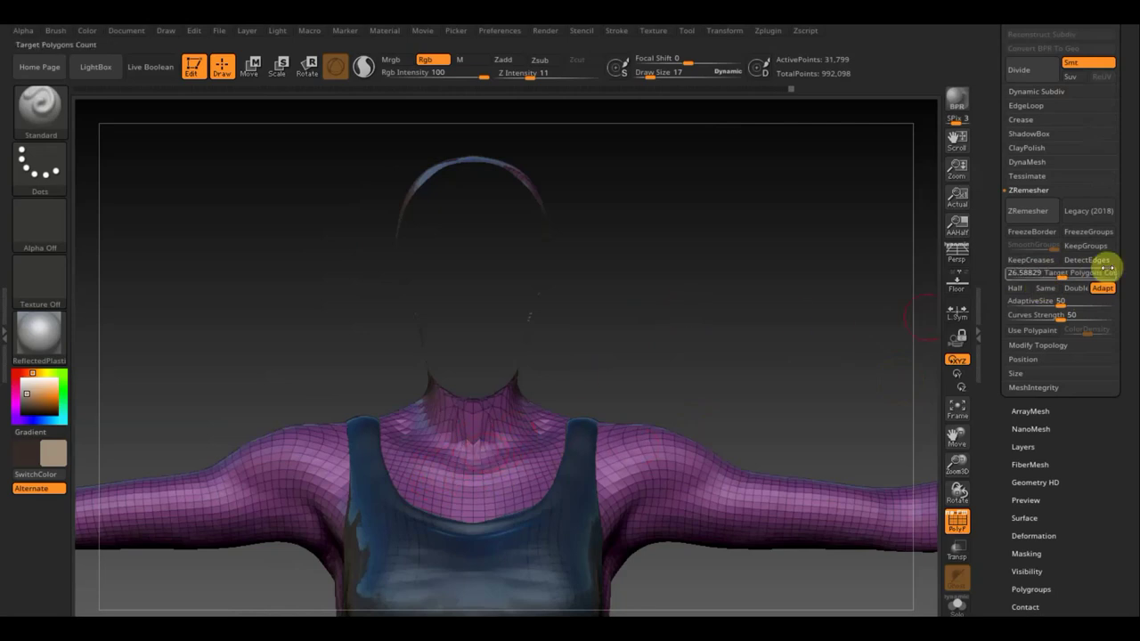
# Re-isolate the head polygroup so only the face mesh remains visible
pyautogui.keyDown('ctrl'); pyautogui.keyDown('shift'); pyautogui.click(526, 454); pyautogui.keyUp('shift'); pyautogui.keyUp('ctrl')
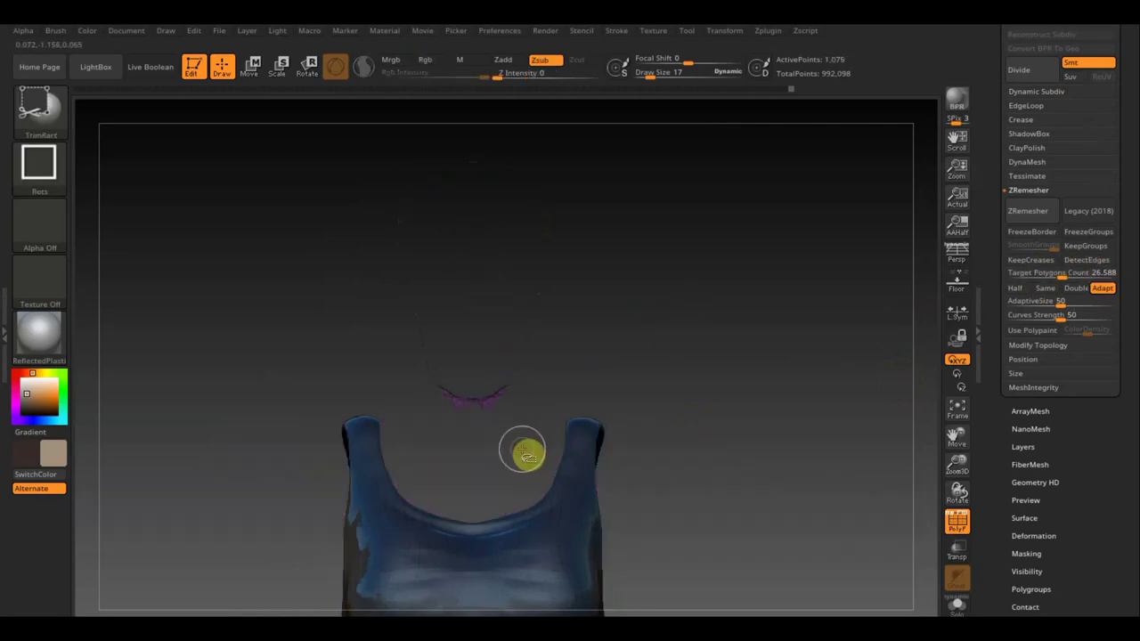
pyautogui.keyDown('ctrl'); pyautogui.keyDown('shift'); pyautogui.click(687, 371); pyautogui.keyUp('shift'); pyautogui.keyUp('ctrl')
pyautogui.keyDown('ctrl'); pyautogui.keyDown('shift'); pyautogui.click(530, 320); pyautogui.keyUp('shift'); pyautogui.keyUp('ctrl')
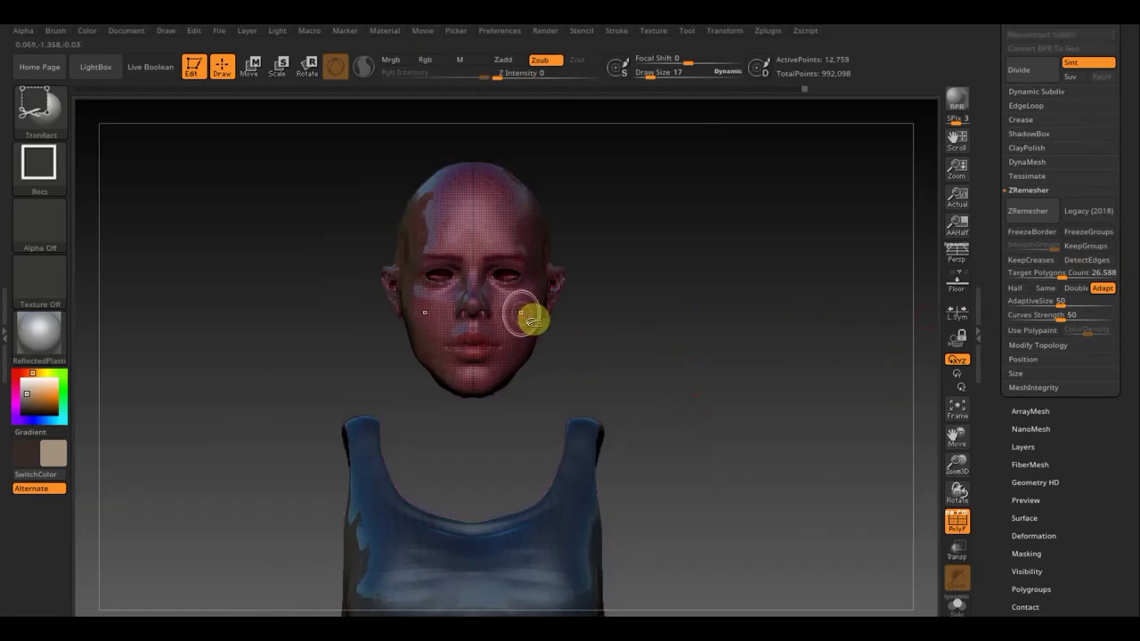
pyautogui.keyDown('shift'); pyautogui.moveTo(605, 329); pyautogui.dragTo(649, 346); pyautogui.keyUp('shift')
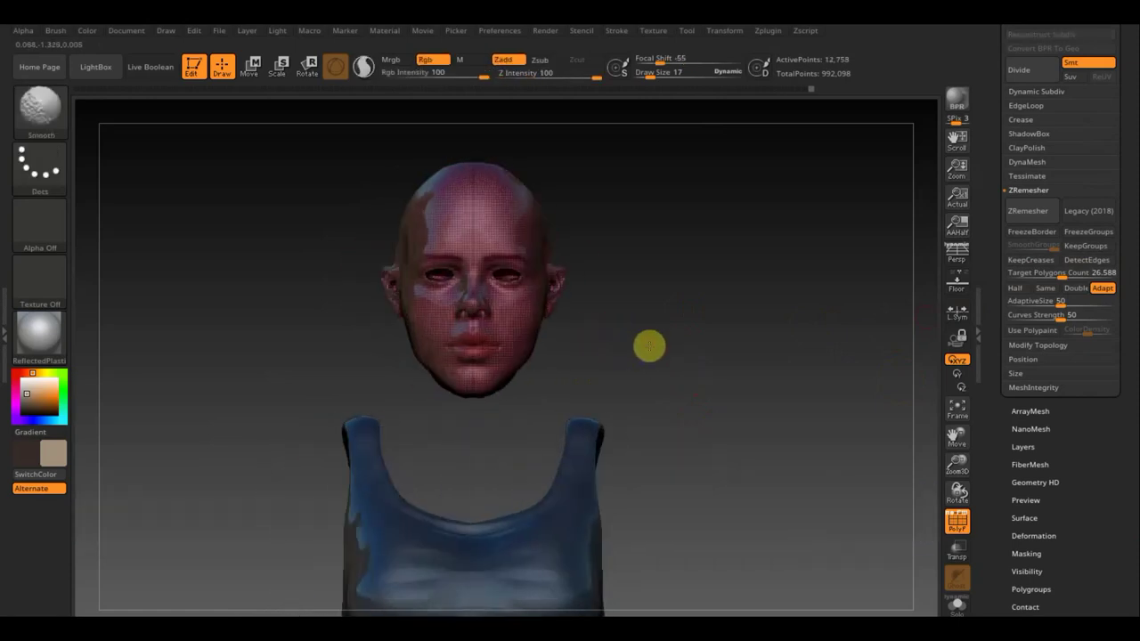
# Set Target Polygons Count to 31.39525 and run ZRemesher on the head
pyautogui.click(1063, 273)
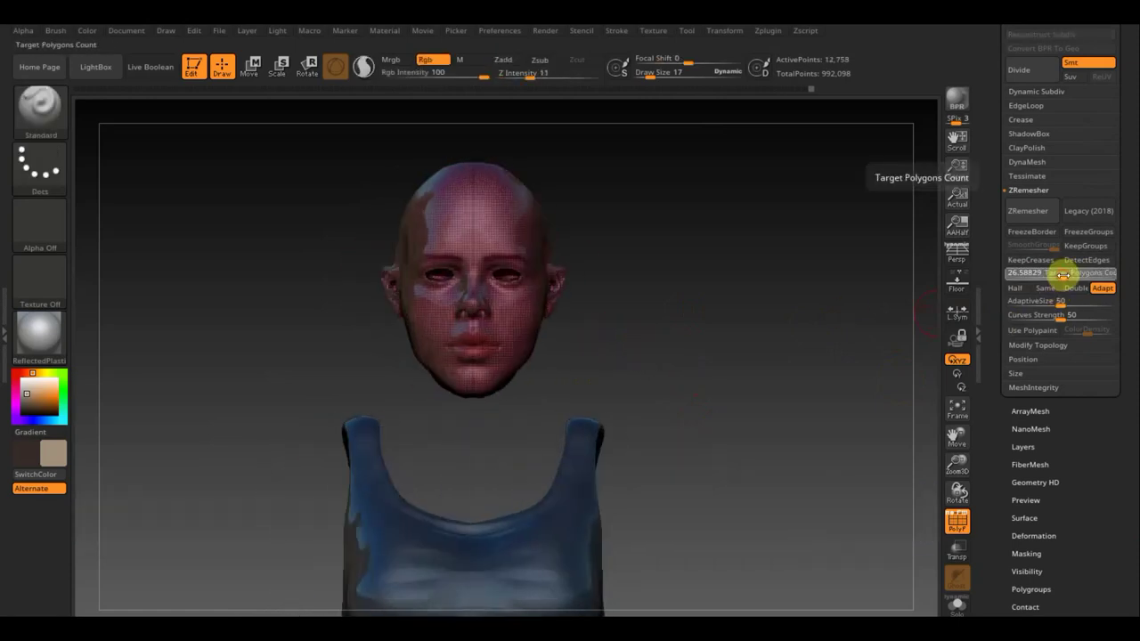
pyautogui.moveTo(1065, 273); pyautogui.dragTo(1056, 237)
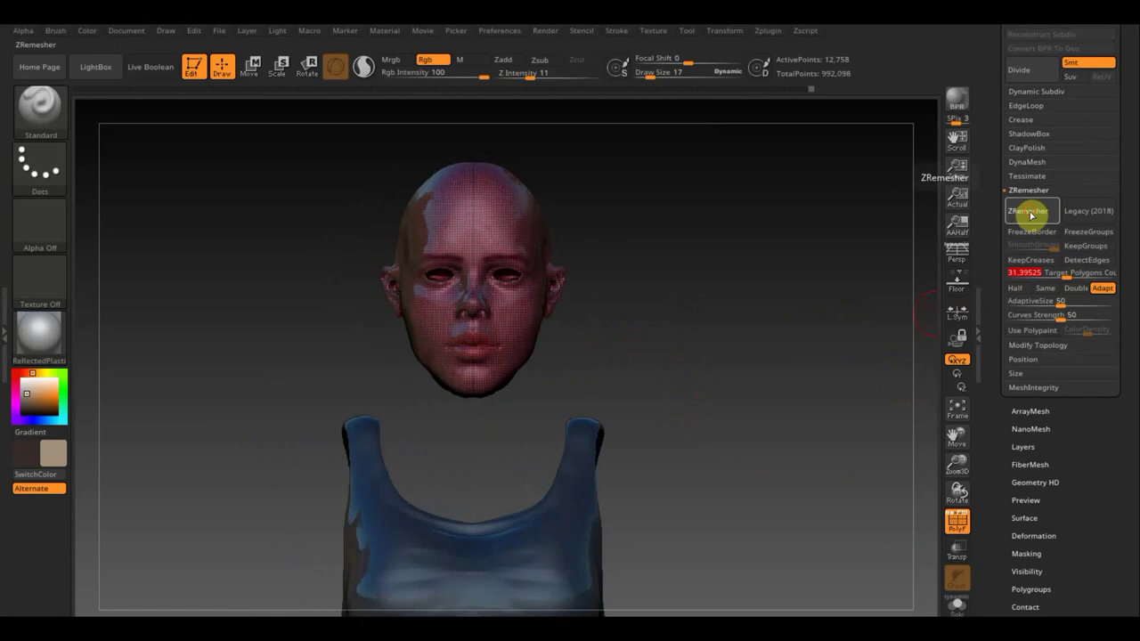
pyautogui.click(1031, 214)
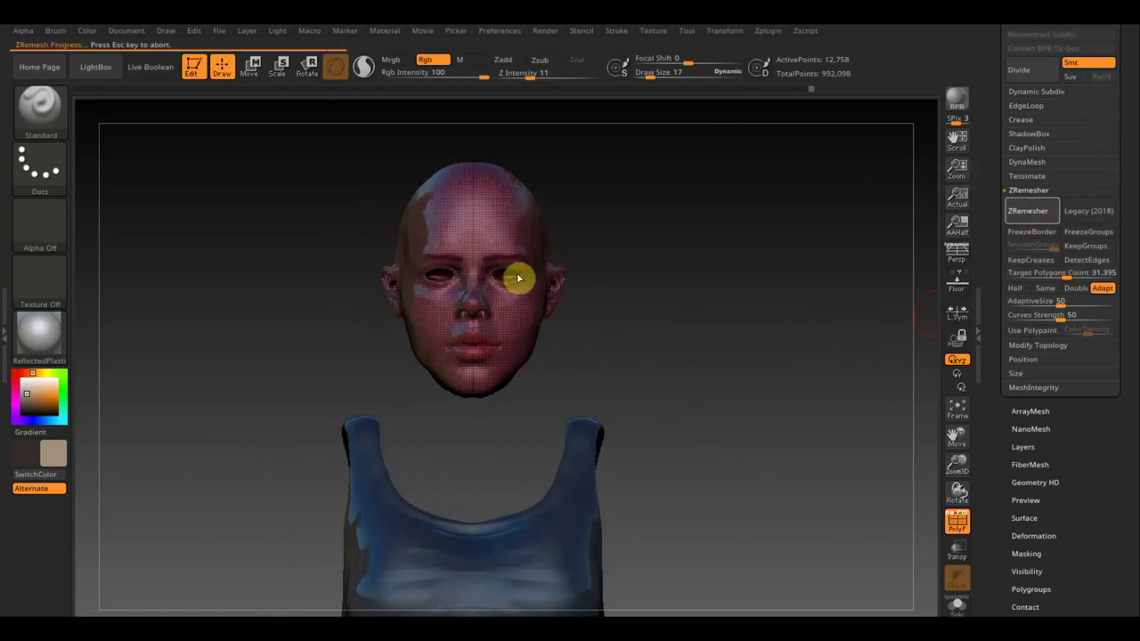
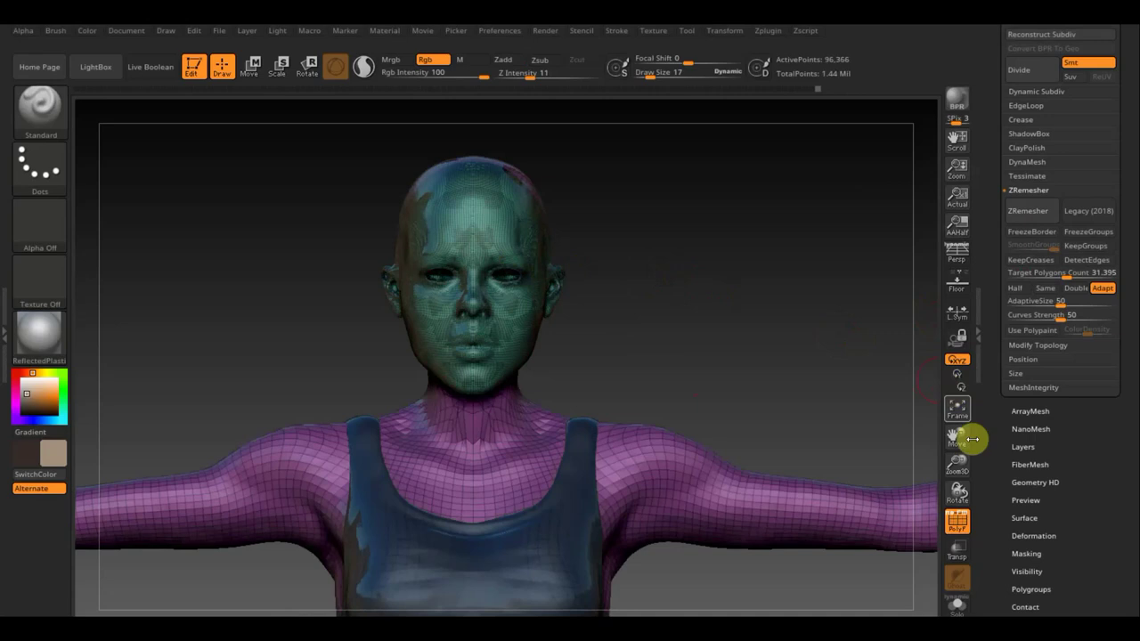
# Turn off polygroup colours on the PolyF wireframe and hide the body, leaving head and tank top
pyautogui.click(964, 520)
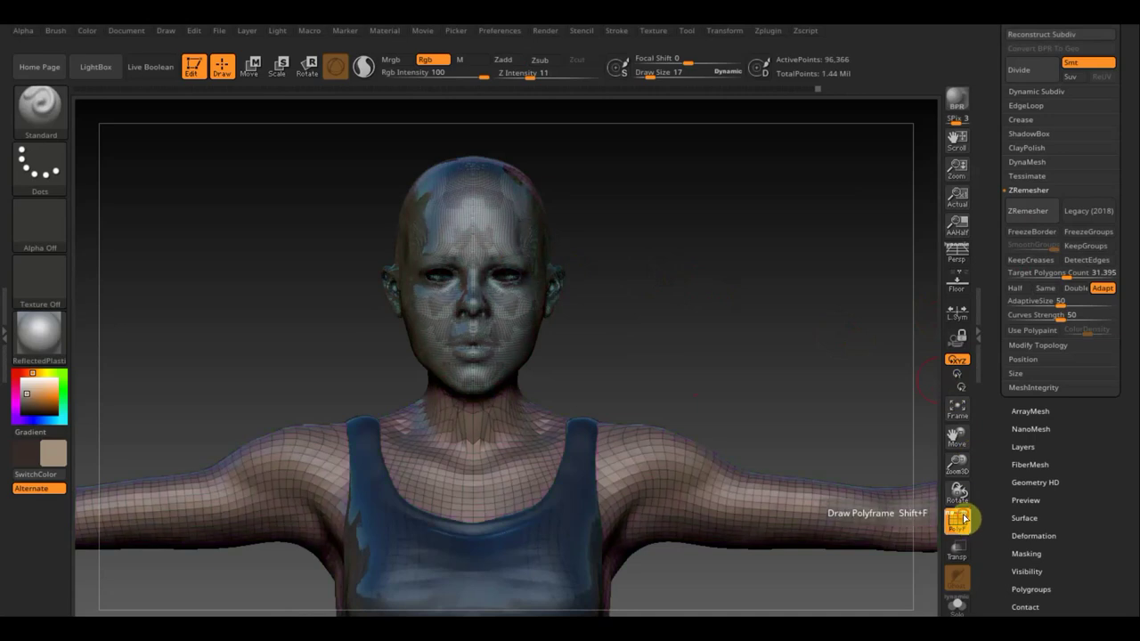
pyautogui.moveTo(720, 339)
pyautogui.mouseDown()
pyautogui.moveTo(758, 345)
pyautogui.moveTo(733, 342)
pyautogui.moveTo(718, 359)
pyautogui.mouseUp()
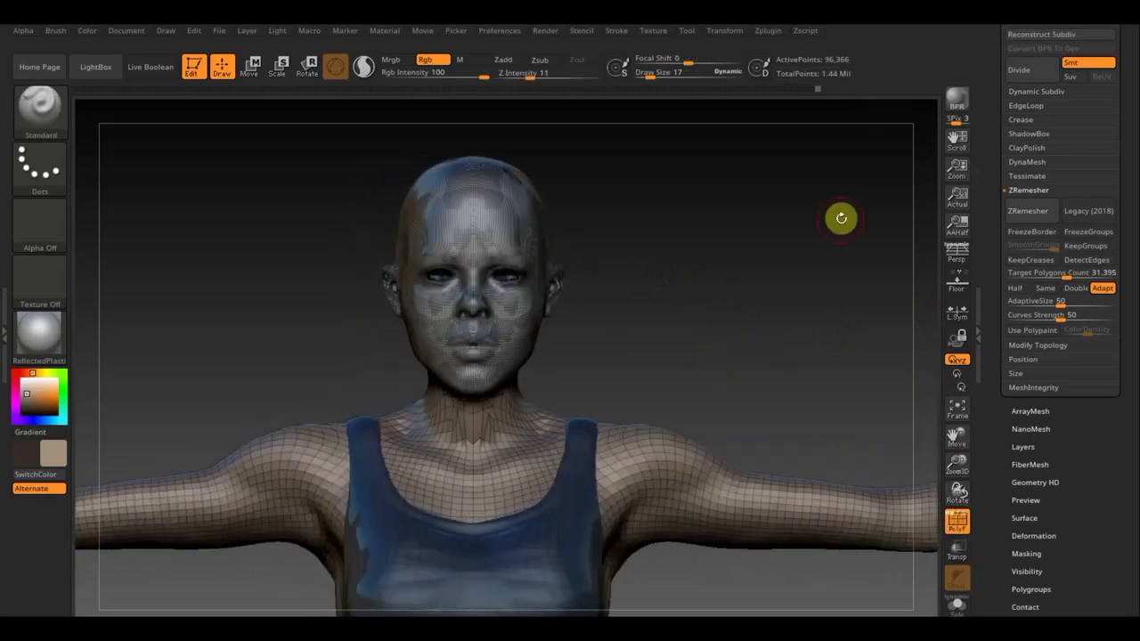
pyautogui.hotkey('ctrl', 'z')
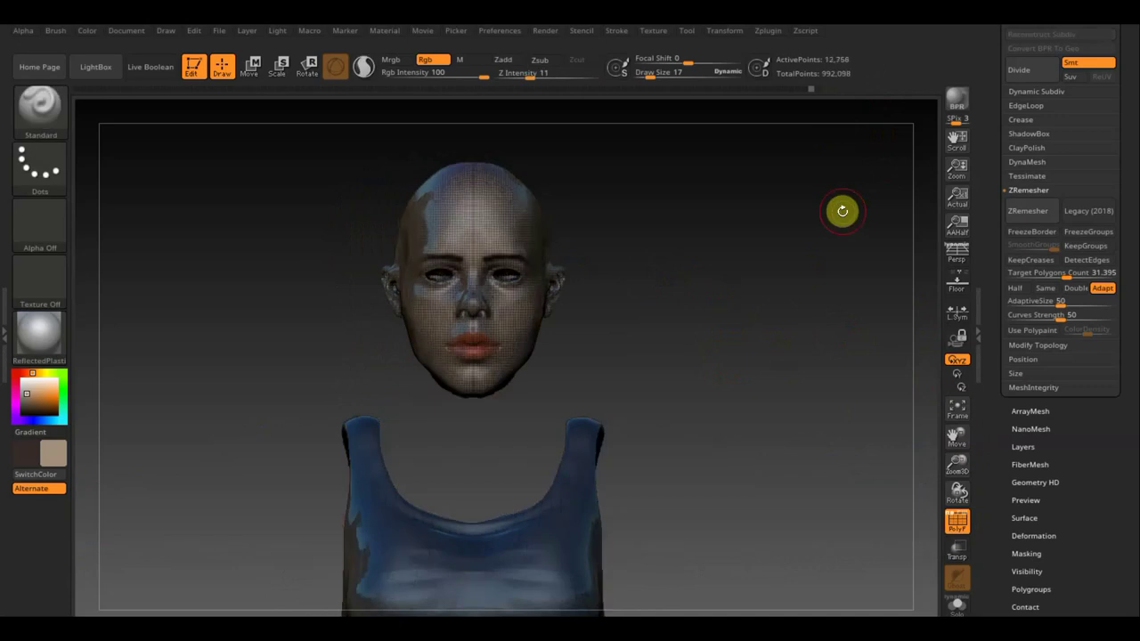
# ZRemesh the head at a 14.009 target polygon count and orbit to inspect the topology
pyautogui.moveTo(1088, 272); pyautogui.dragTo(1065, 277)
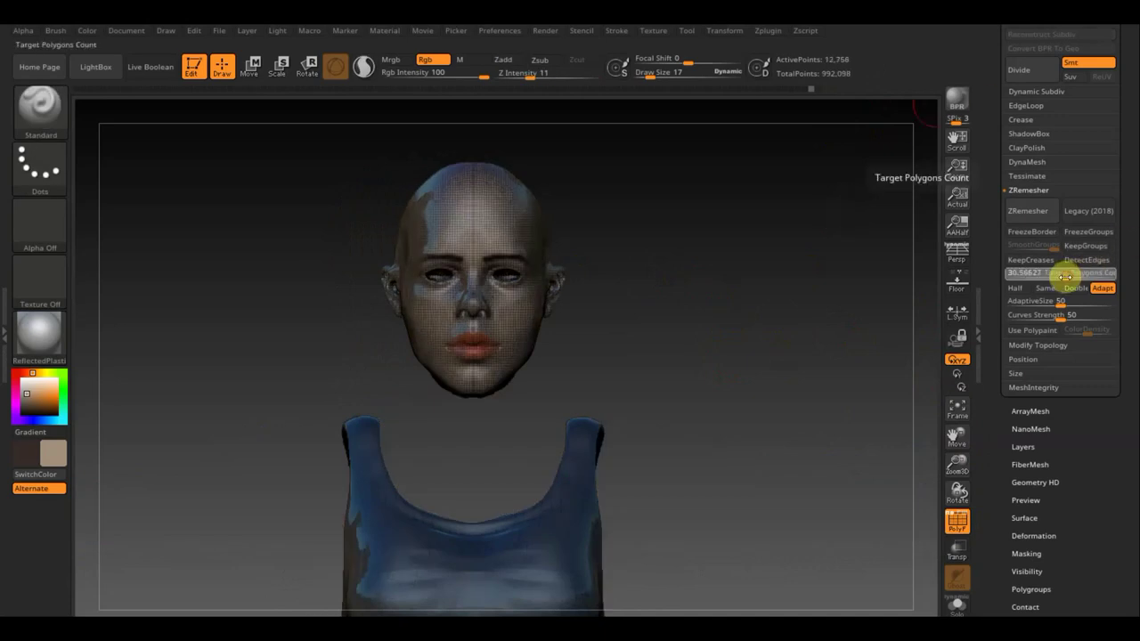
pyautogui.click(1039, 215)
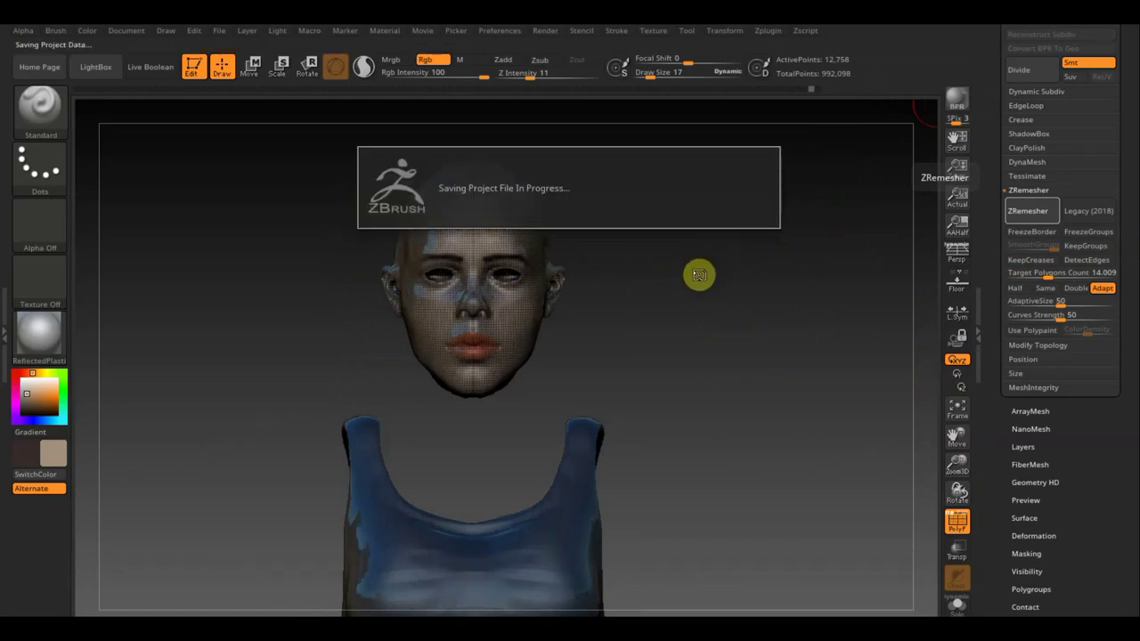
pyautogui.moveTo(717, 279)
pyautogui.mouseDown()
pyautogui.moveTo(733, 280)
pyautogui.moveTo(754, 246)
pyautogui.moveTo(778, 285)
pyautogui.moveTo(814, 279)
pyautogui.moveTo(781, 282)
pyautogui.moveTo(802, 300)
pyautogui.mouseUp()
# Turn off the PolyF wireframe, check the left profile, then return to a front view
pyautogui.click(956, 519)
pyautogui.moveTo(822, 415)
pyautogui.mouseDown()
pyautogui.moveTo(754, 422)
pyautogui.moveTo(822, 419)
pyautogui.moveTo(806, 391)
pyautogui.mouseUp()
pyautogui.press('shift')
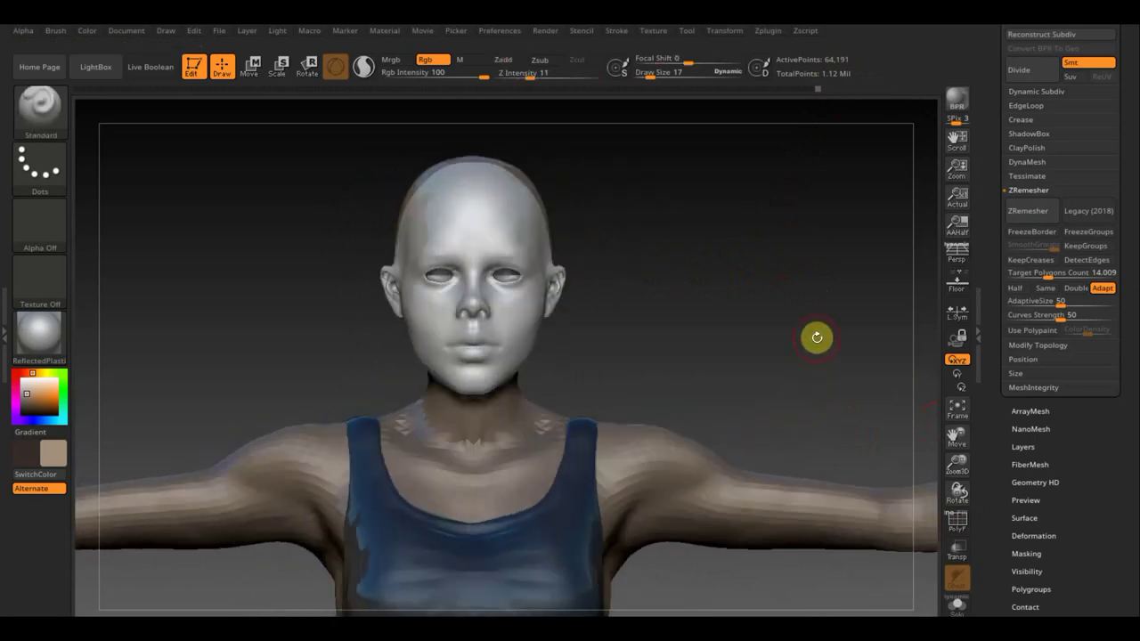
# Isolate the head and ZRemesh it at a target polygon count of about 2.55
pyautogui.moveTo(794, 344)
pyautogui.mouseDown()
pyautogui.moveTo(847, 351)
pyautogui.moveTo(794, 355)
pyautogui.moveTo(805, 356)
pyautogui.mouseUp()
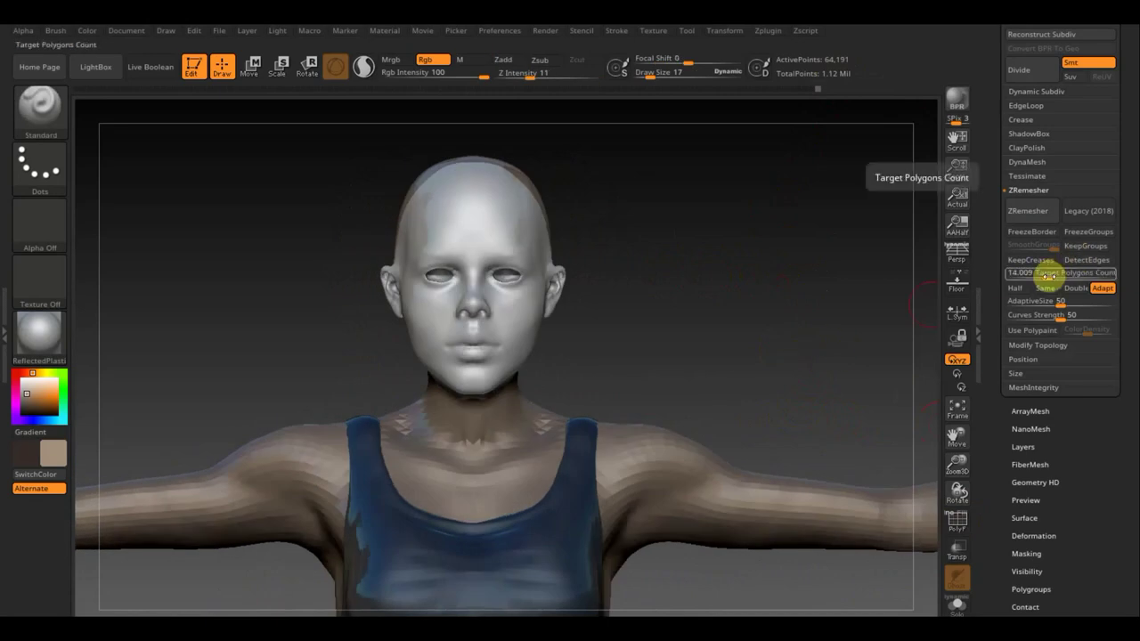
pyautogui.keyDown('ctrl'); pyautogui.keyDown('shift'); pyautogui.click(791, 331); pyautogui.keyUp('shift'); pyautogui.keyUp('ctrl')
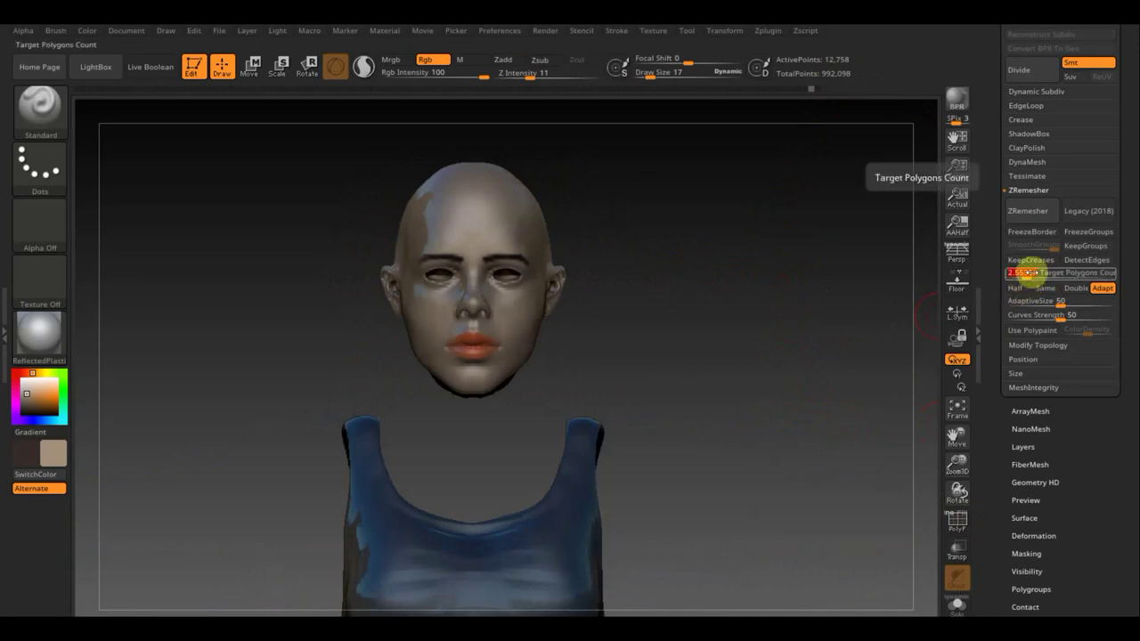
pyautogui.moveTo(1030, 272); pyautogui.dragTo(1038, 273)
pyautogui.click(1028, 215)
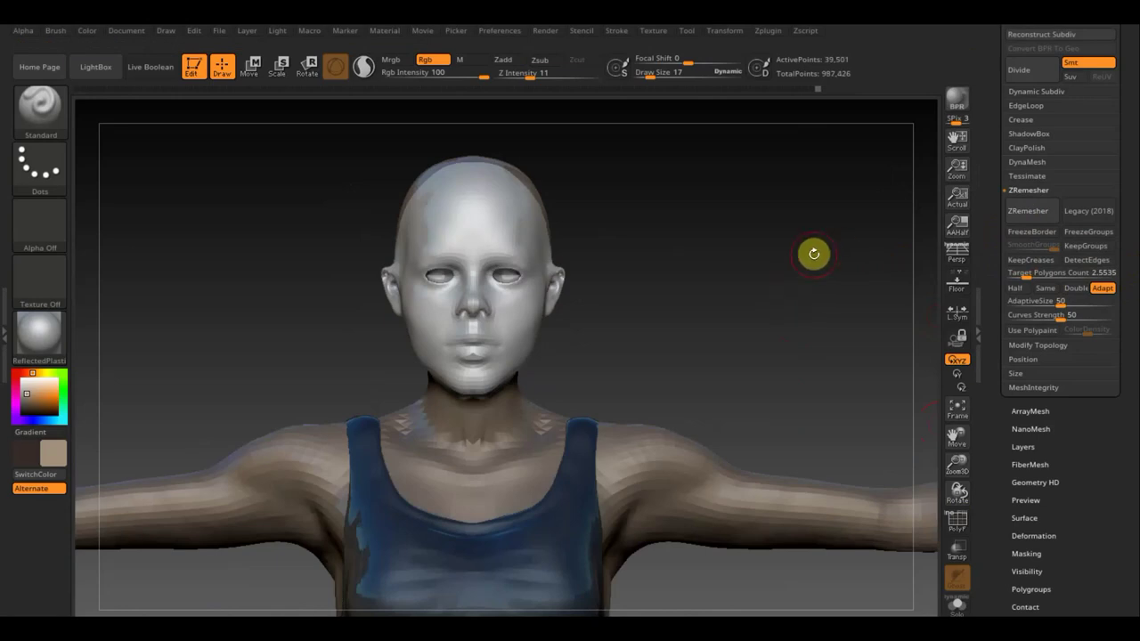
# Hide the body again and ZRemesh the head at a 0.5506 target polygon count
pyautogui.hotkey('ctrl', 'z')
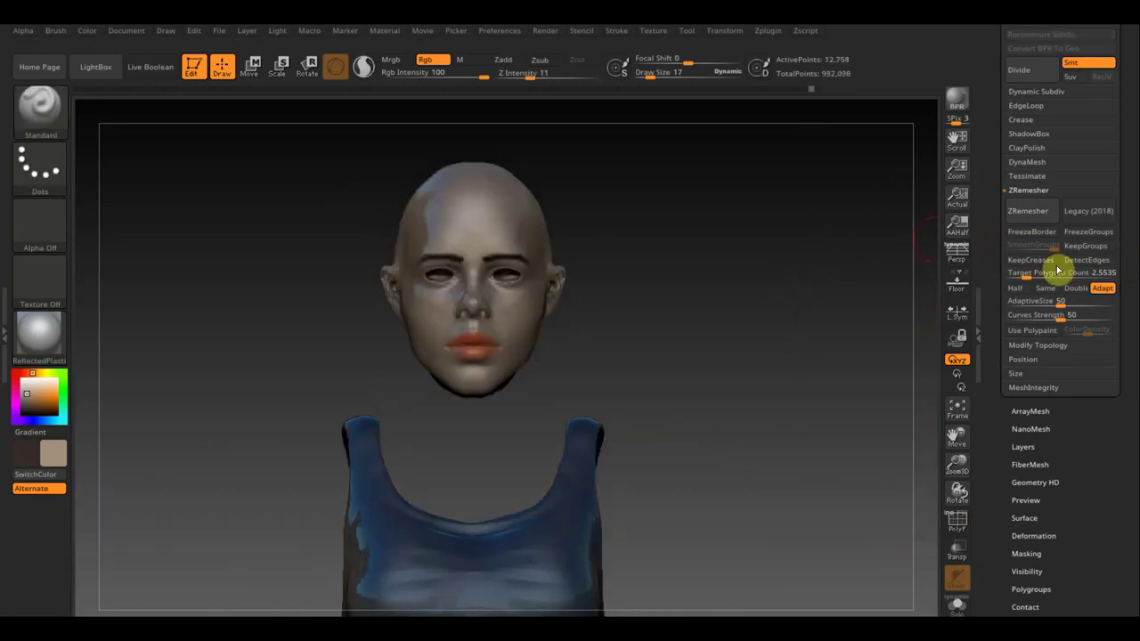
pyautogui.click(1029, 274)
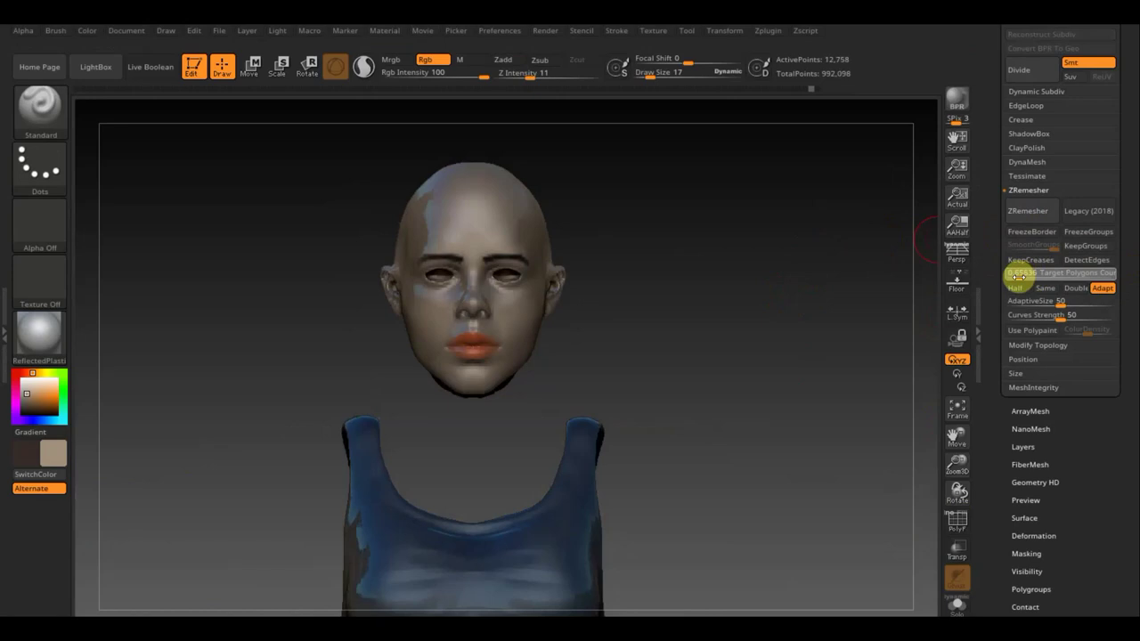
pyautogui.press('Return')
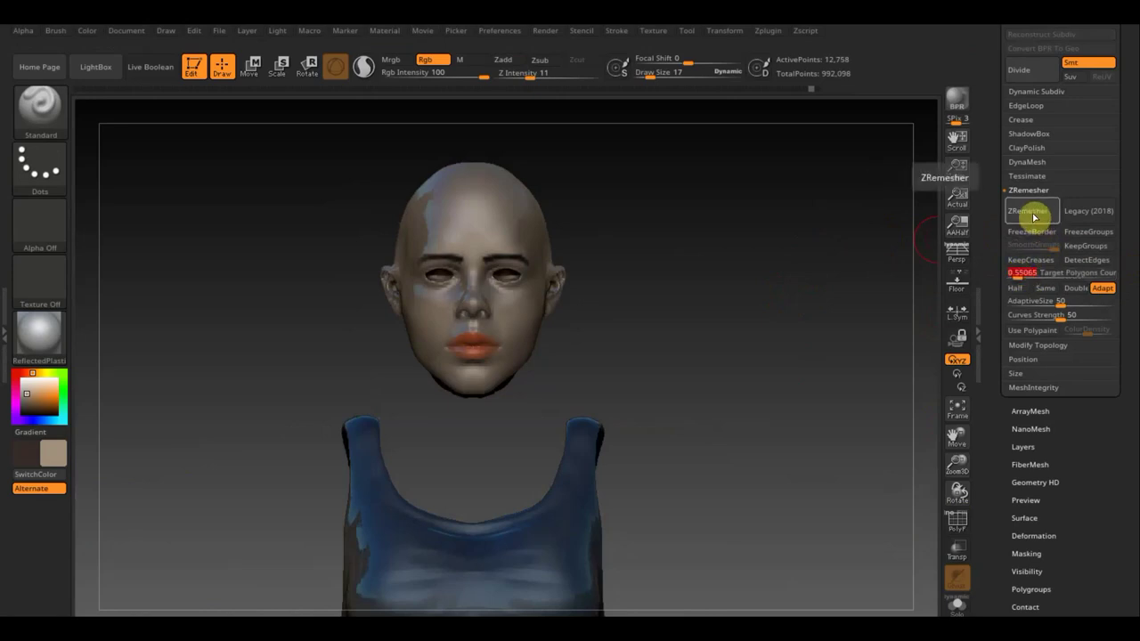
pyautogui.click(1031, 212)
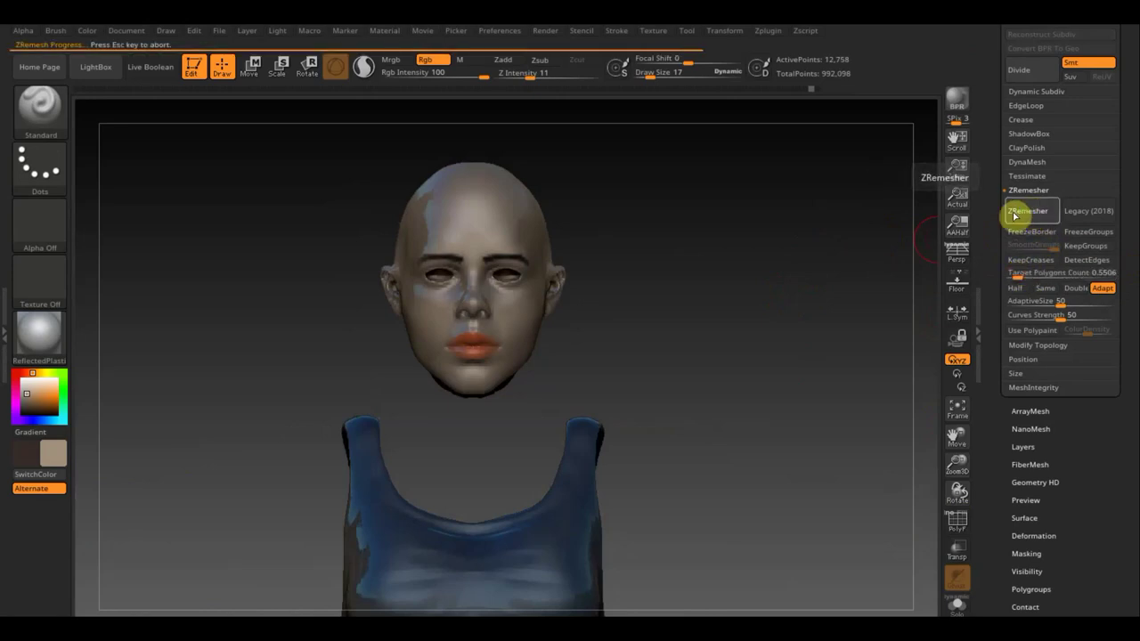
pyautogui.moveTo(771, 289); pyautogui.dragTo(792, 295)
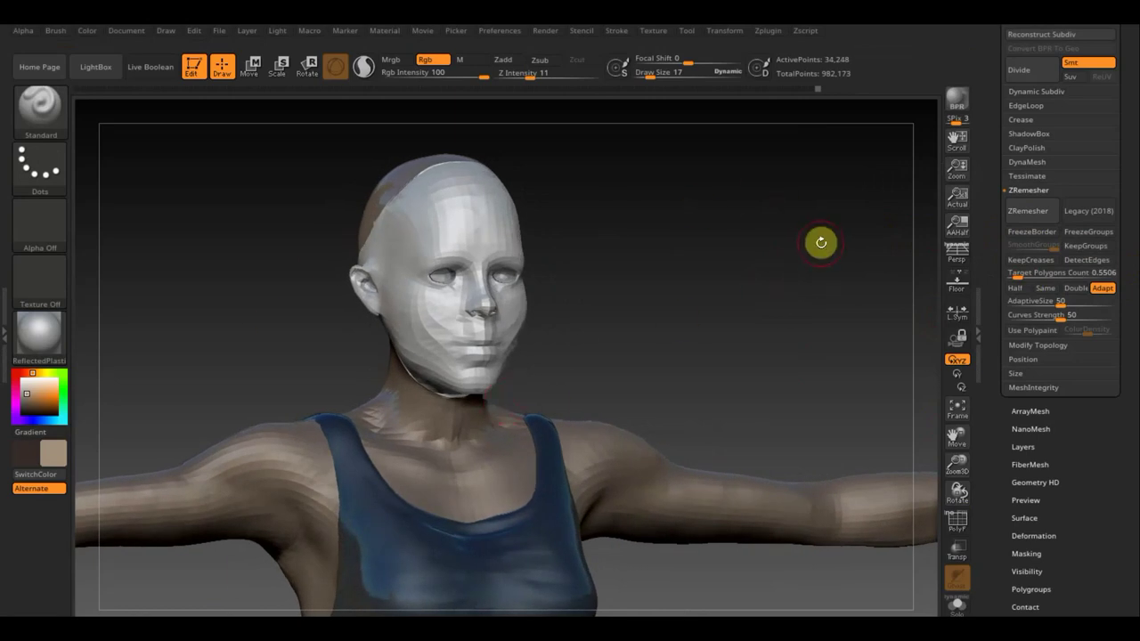
# Isolate the coarse remeshed head and orbit it to inspect the topology
pyautogui.moveTo(821, 242); pyautogui.dragTo(799, 244)
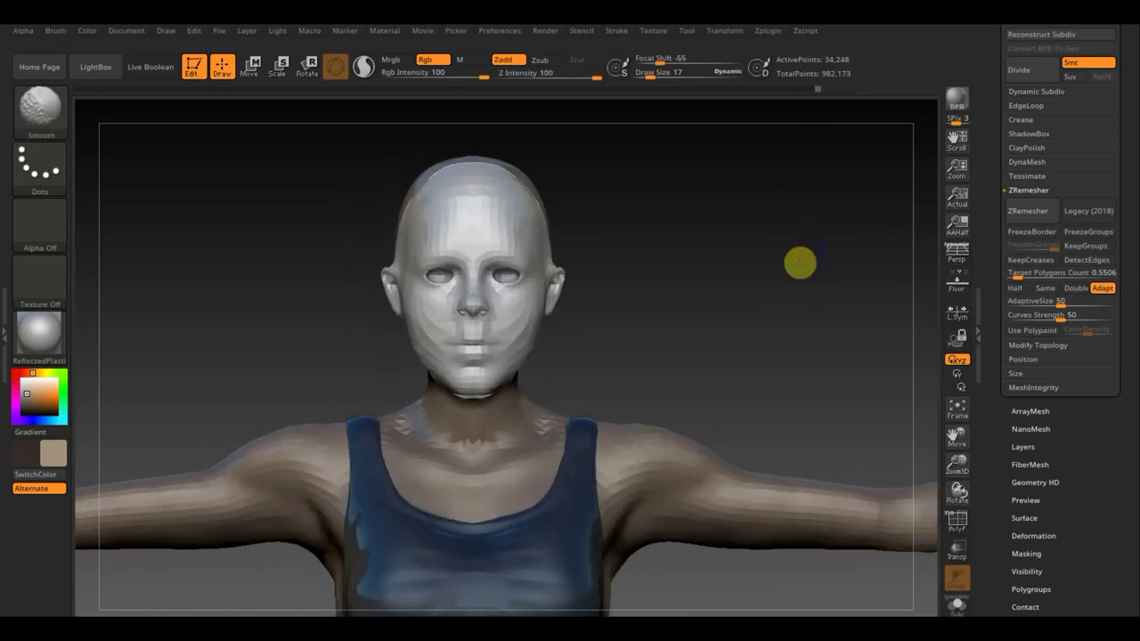
pyautogui.keyDown('ctrl'); pyautogui.keyDown('shift'); pyautogui.click(506, 248); pyautogui.keyUp('shift'); pyautogui.keyUp('ctrl')
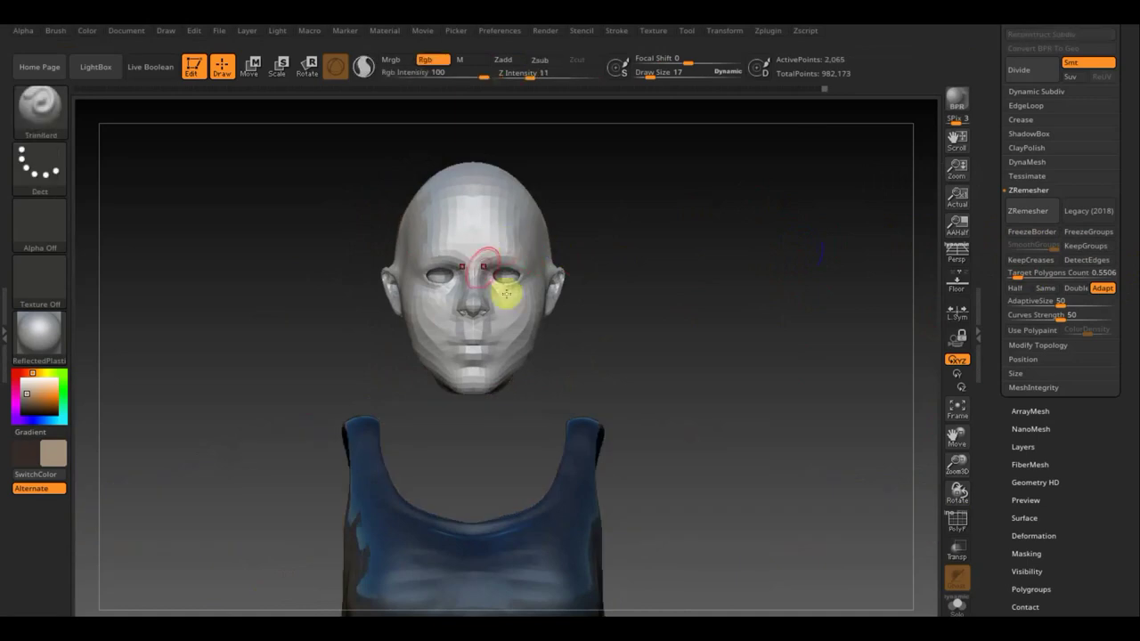
pyautogui.moveTo(658, 302); pyautogui.dragTo(698, 299)
pyautogui.moveTo(683, 302)
pyautogui.mouseDown()
pyautogui.moveTo(636, 308)
pyautogui.moveTo(663, 310)
pyautogui.mouseUp()
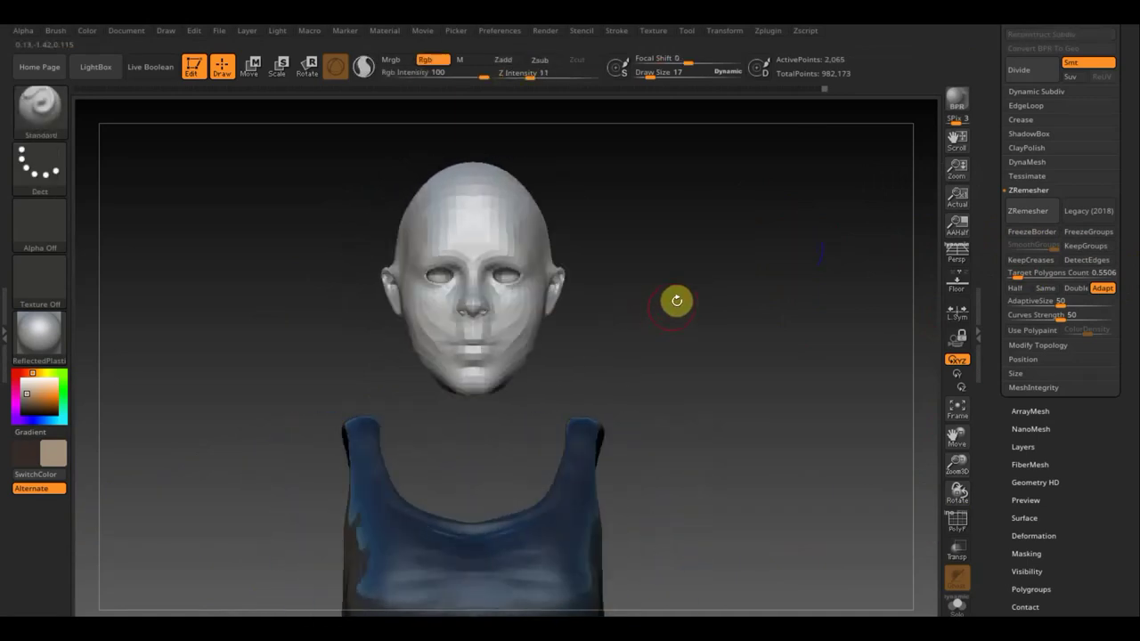
# Restore the body and original painted head, then set Target Polygons Count to 4.46186
pyautogui.keyDown('ctrl'); pyautogui.keyDown('shift'); pyautogui.click(677, 295); pyautogui.keyUp('shift'); pyautogui.keyUp('ctrl')
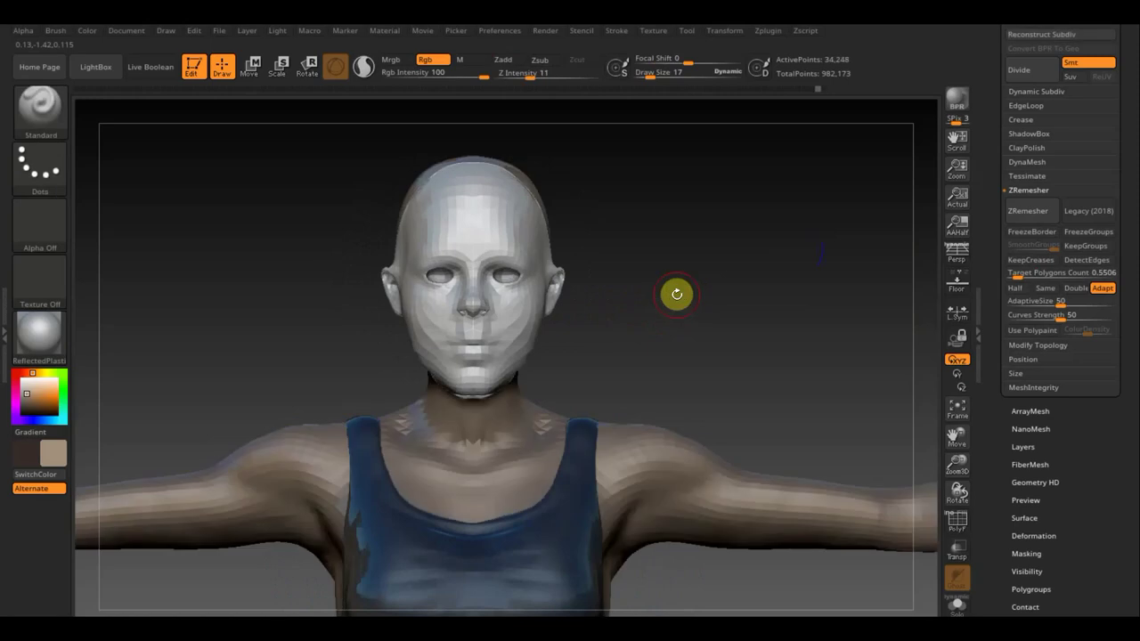
pyautogui.keyDown('ctrl'); pyautogui.keyDown('shift'); pyautogui.click(677, 294); pyautogui.keyUp('shift'); pyautogui.keyUp('ctrl')
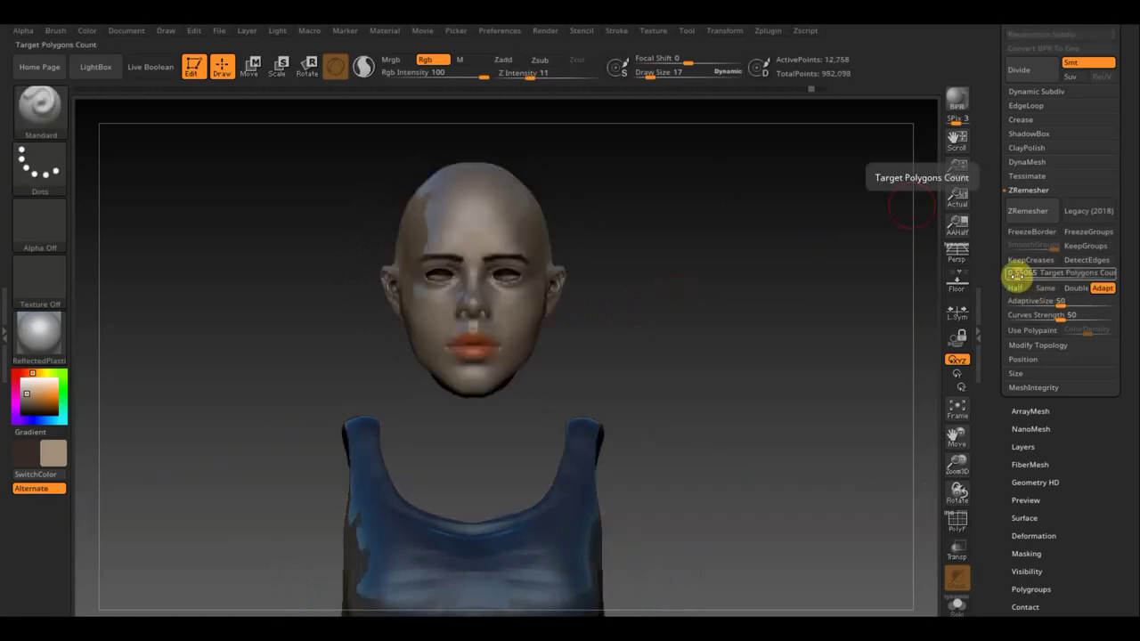
pyautogui.click(1018, 276)
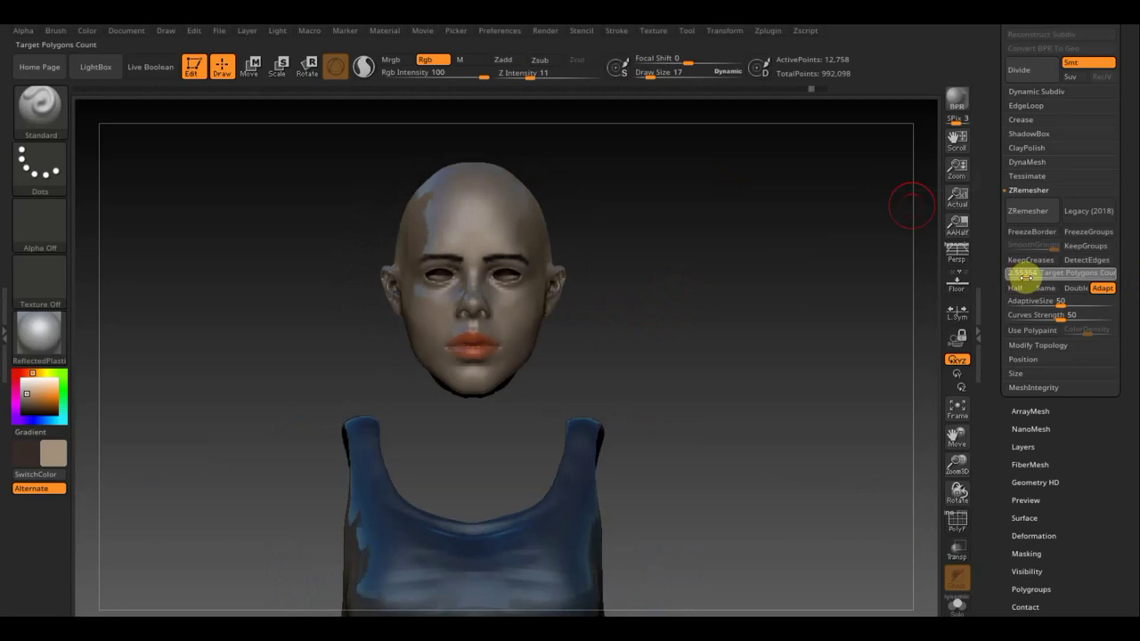
pyautogui.click(1033, 278)
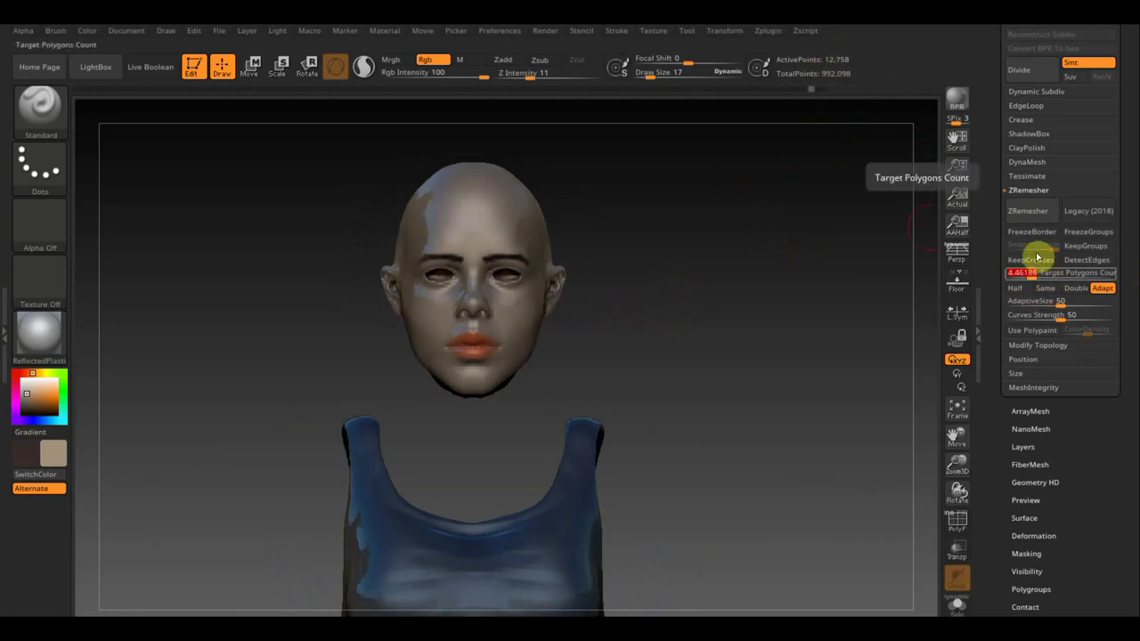
# Run ZRemesher at the 4.4618 target, then hide the body to view the head and tank top
pyautogui.click(1030, 213)
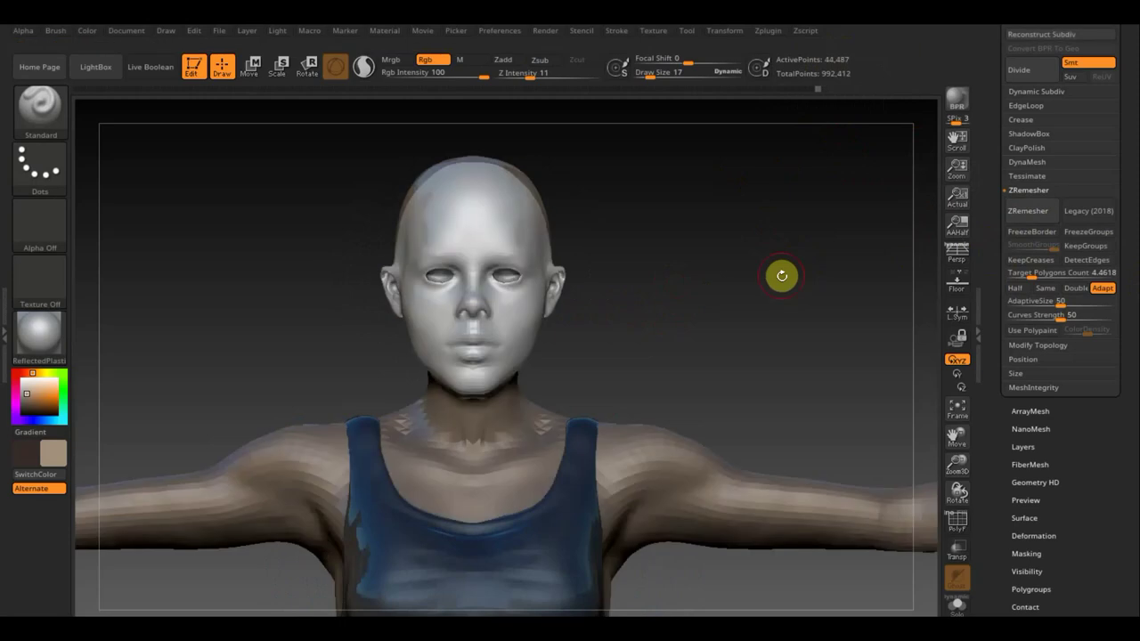
pyautogui.press('ctrl')
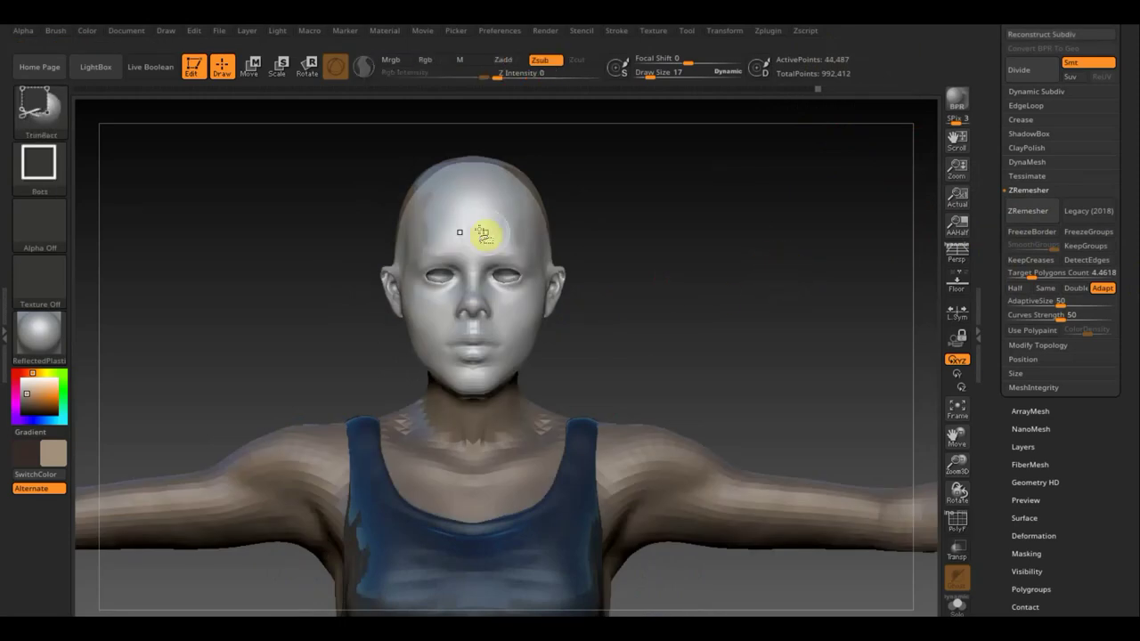
pyautogui.keyDown('ctrl'); pyautogui.keyDown('shift'); pyautogui.click(477, 225); pyautogui.keyUp('shift'); pyautogui.keyUp('ctrl')
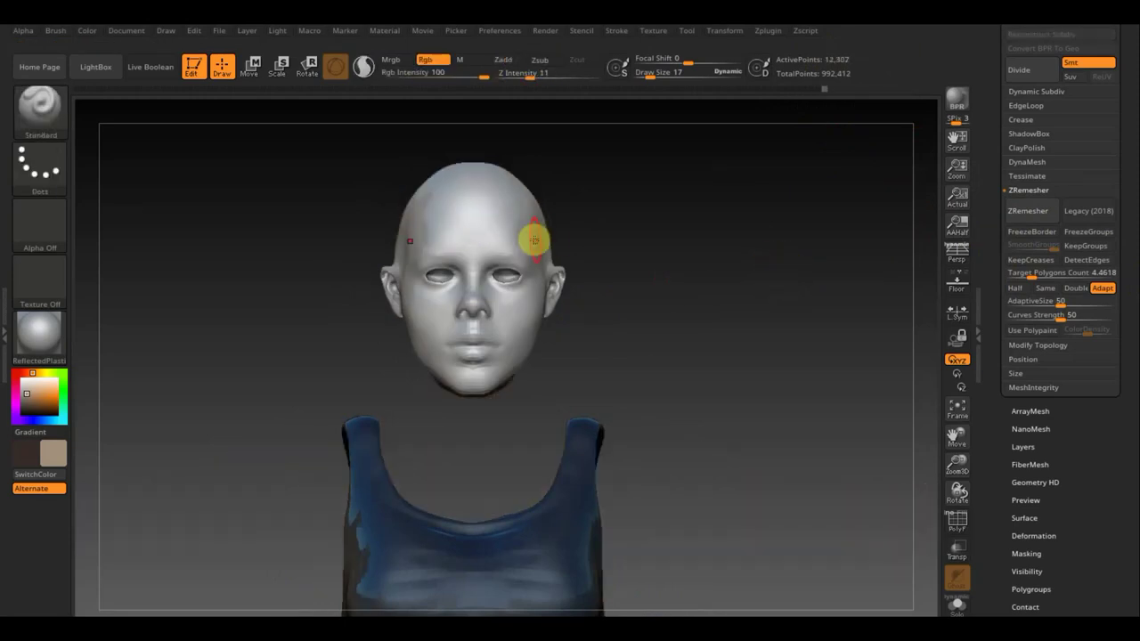
pyautogui.moveTo(599, 254)
pyautogui.mouseDown()
pyautogui.moveTo(610, 257)
pyautogui.moveTo(594, 256)
pyautogui.mouseUp()
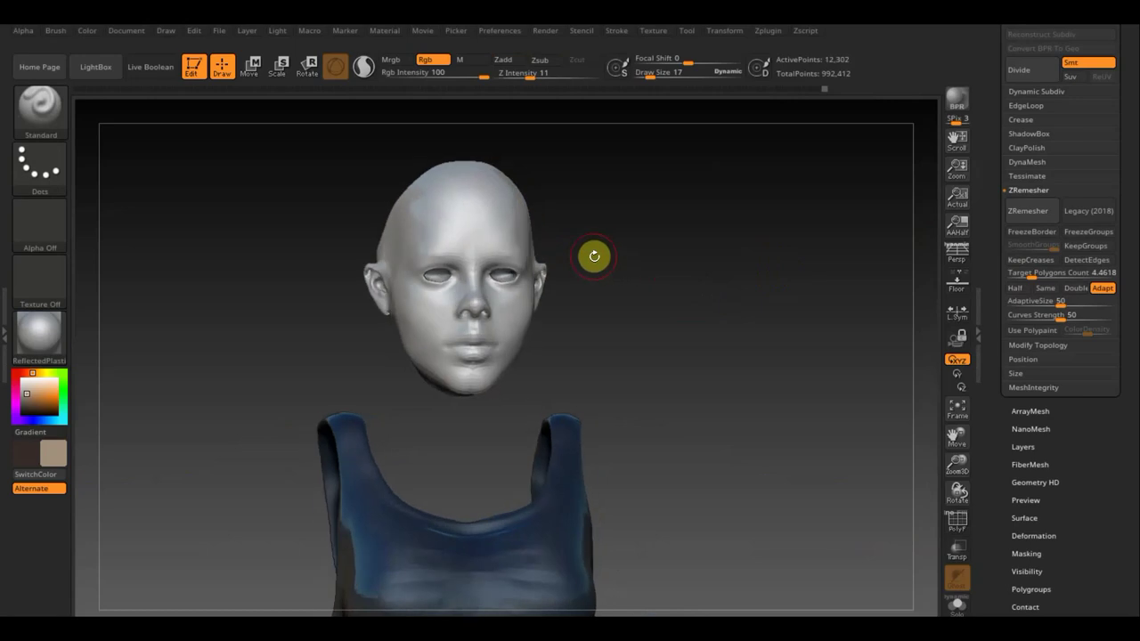
# Show the remeshed head's polyframe wireframe and orbit it to a three-quarter view
pyautogui.press('ctrl')
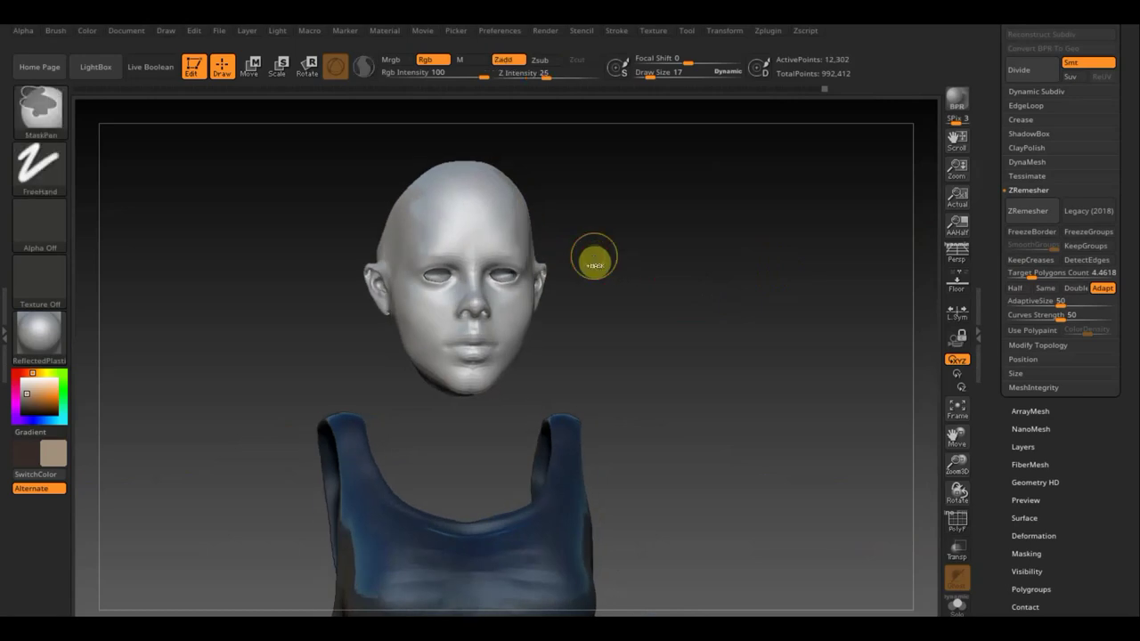
pyautogui.click(451, 271)
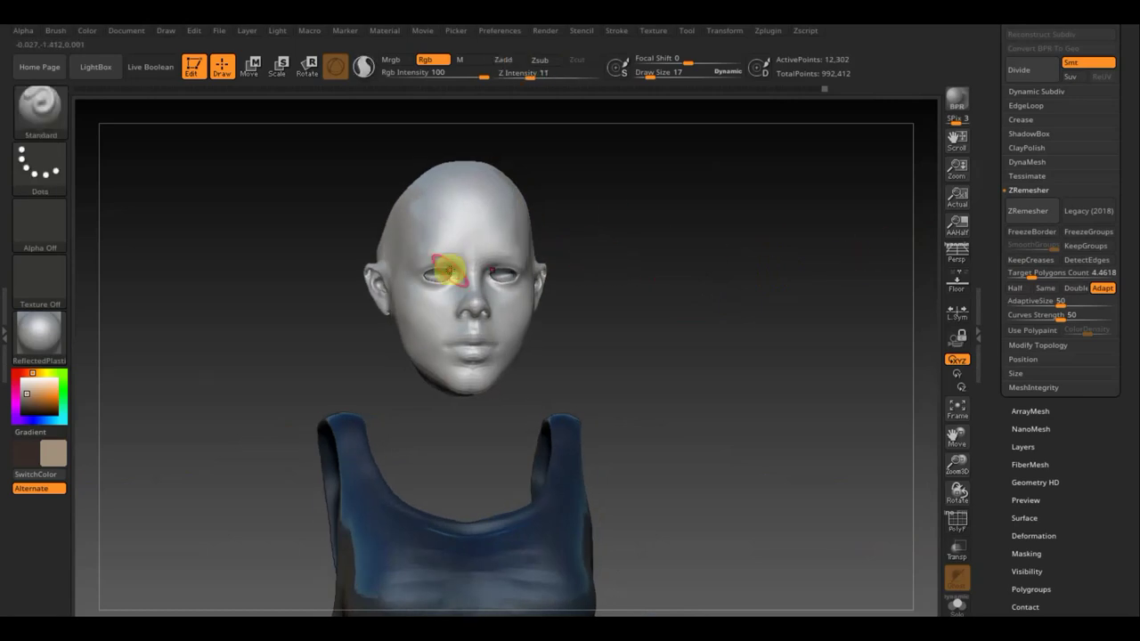
pyautogui.moveTo(499, 276); pyautogui.dragTo(515, 280)
pyautogui.click(957, 529)
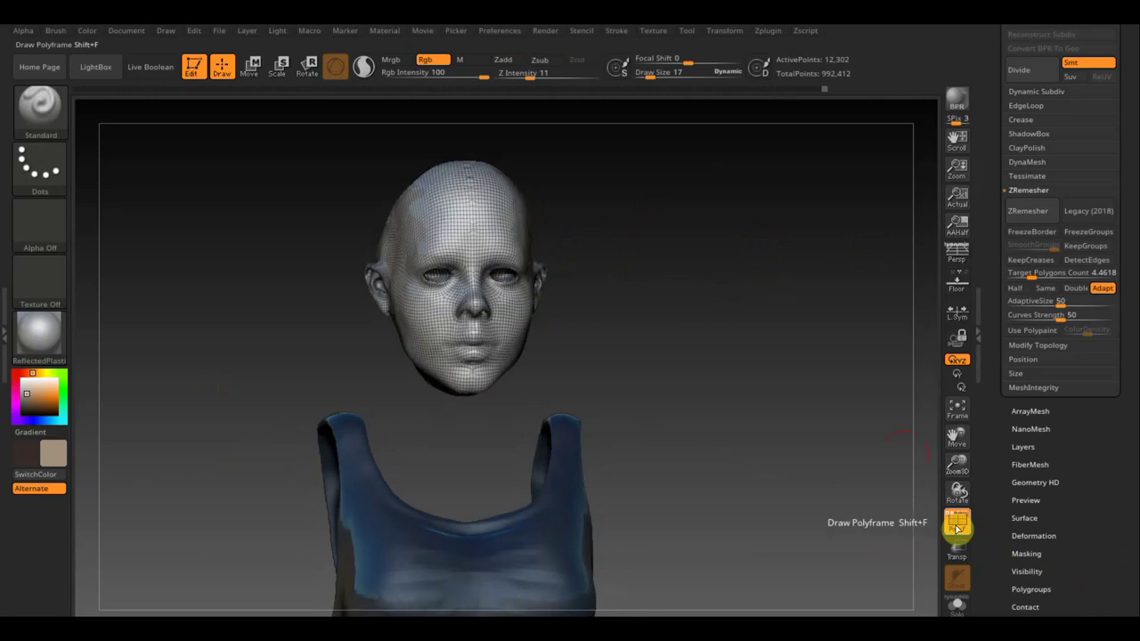
pyautogui.moveTo(682, 369); pyautogui.dragTo(728, 513)
pyautogui.moveTo(707, 460); pyautogui.dragTo(686, 445)
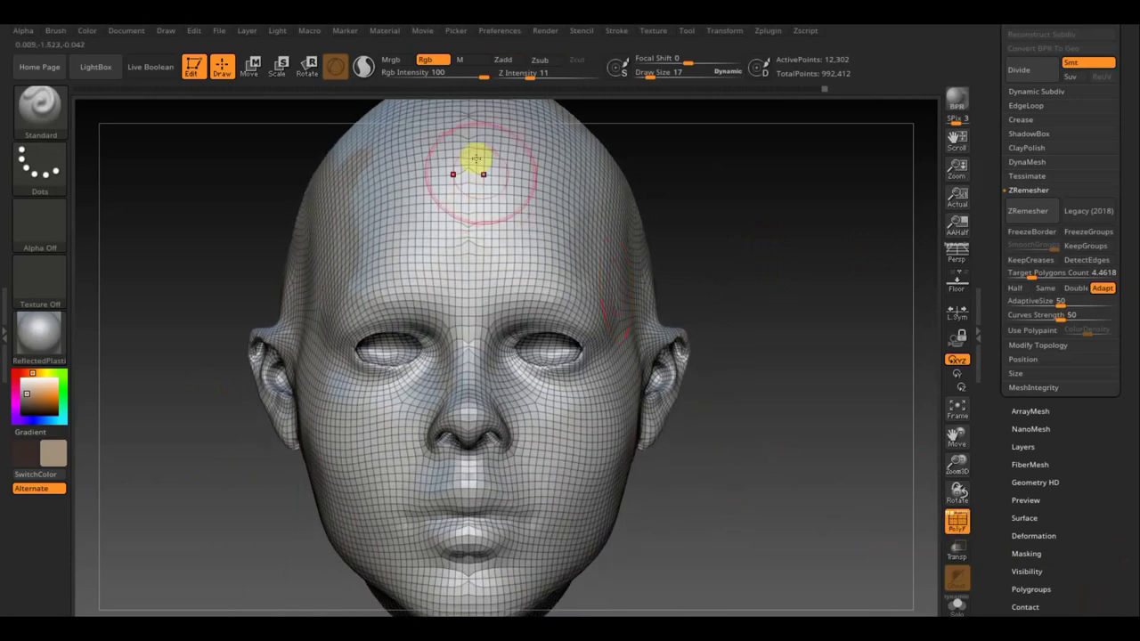
pyautogui.moveTo(694, 557)
pyautogui.mouseDown()
pyautogui.moveTo(748, 555)
pyautogui.moveTo(679, 537)
pyautogui.moveTo(568, 555)
pyautogui.moveTo(709, 551)
pyautogui.moveTo(715, 458)
pyautogui.moveTo(685, 306)
pyautogui.mouseUp()
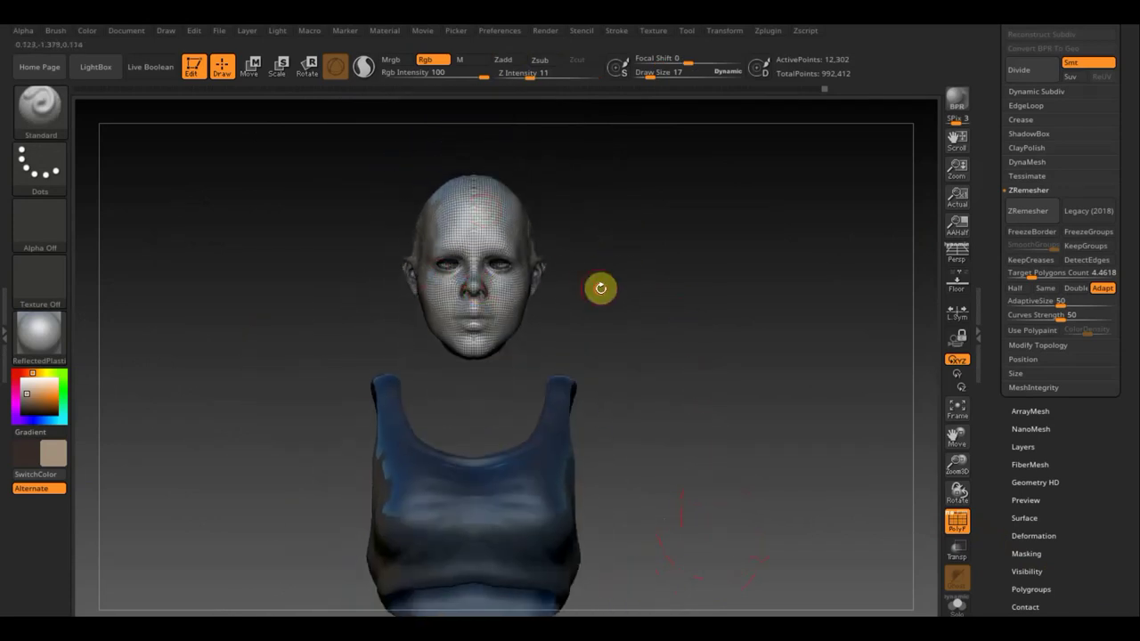
# Zoom in on the head's edge flow, check its side profile, then zoom out to the upper body
pyautogui.keyDown('alt'); pyautogui.moveTo(600, 287); pyautogui.dragTo(629, 395); pyautogui.keyUp('alt')
pyautogui.moveTo(507, 319); pyautogui.dragTo(476, 305)
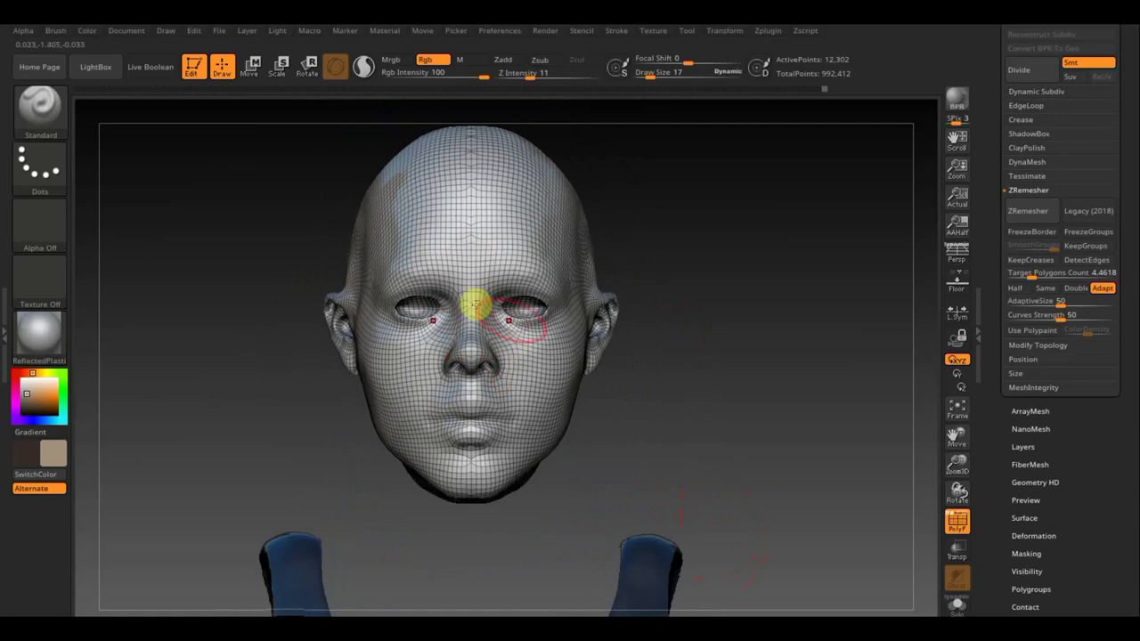
pyautogui.moveTo(652, 383)
pyautogui.mouseDown()
pyautogui.moveTo(772, 393)
pyautogui.moveTo(740, 395)
pyautogui.moveTo(625, 336)
pyautogui.mouseUp()
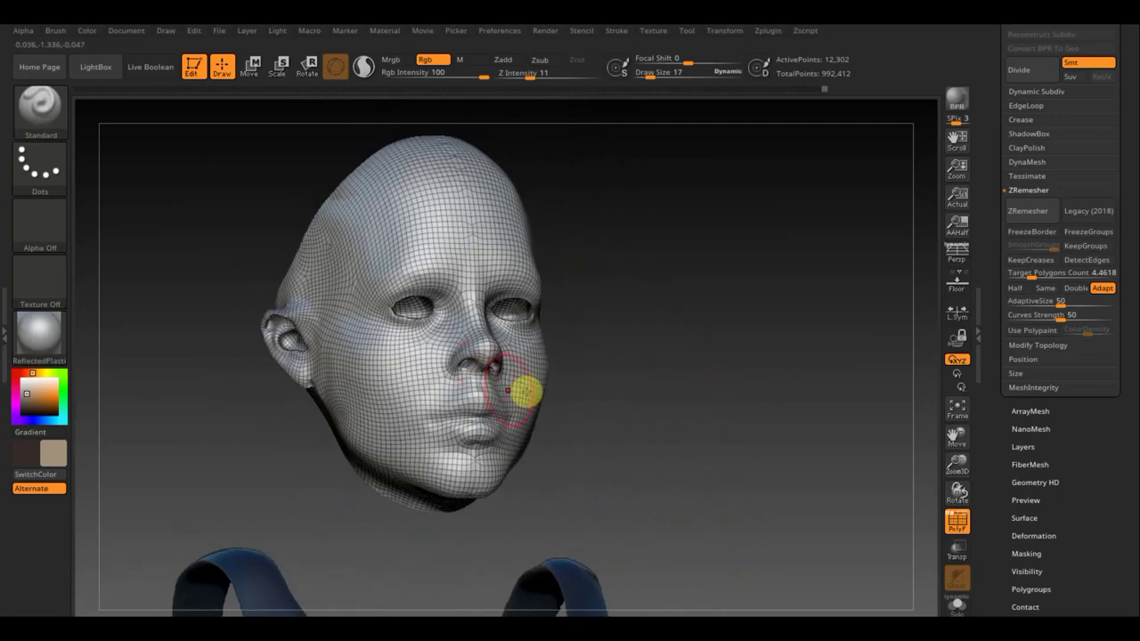
pyautogui.moveTo(663, 402)
pyautogui.mouseDown()
pyautogui.moveTo(641, 402)
pyautogui.moveTo(680, 417)
pyautogui.moveTo(694, 401)
pyautogui.mouseUp()
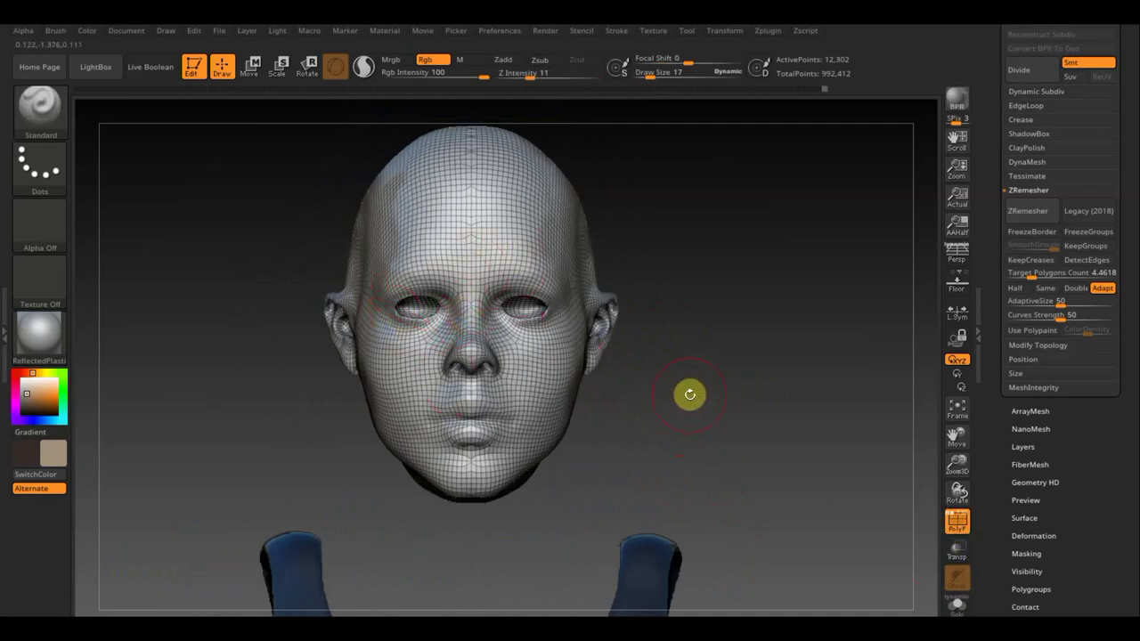
pyautogui.moveTo(689, 393)
pyautogui.keyDown('alt'); pyautogui.mouseDown()
pyautogui.moveTo(662, 277)
pyautogui.moveTo(711, 376)
pyautogui.mouseUp(); pyautogui.keyUp('alt')
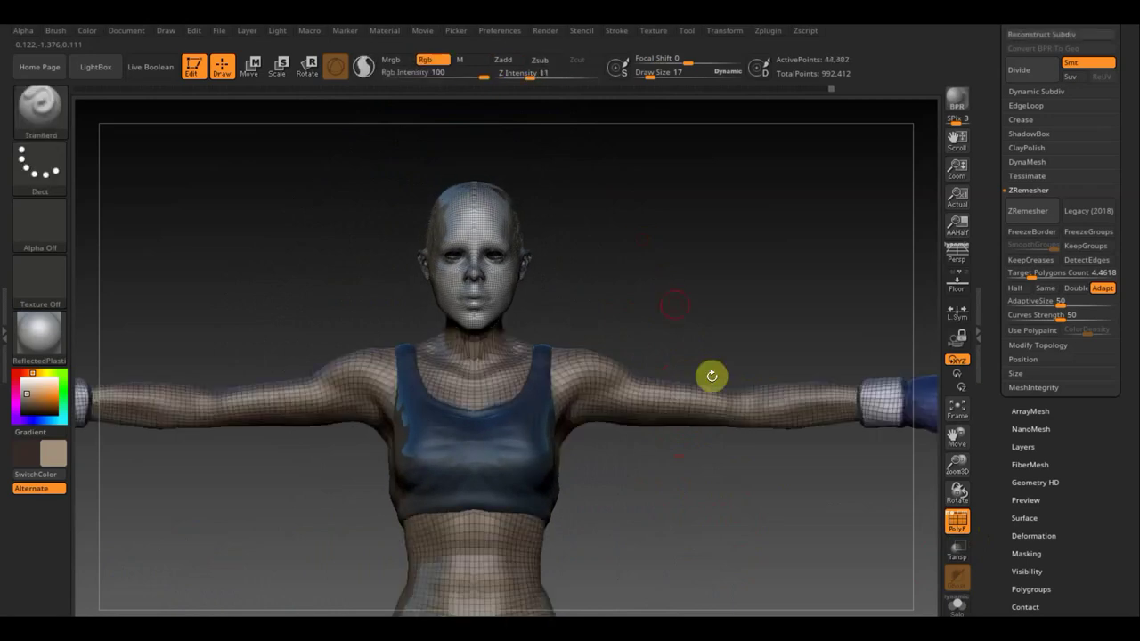
# Zoom out to frame the full wireframed boxer and orbit it to a side profile
pyautogui.keyDown('alt'); pyautogui.moveTo(709, 529); pyautogui.dragTo(677, 389); pyautogui.keyUp('alt')
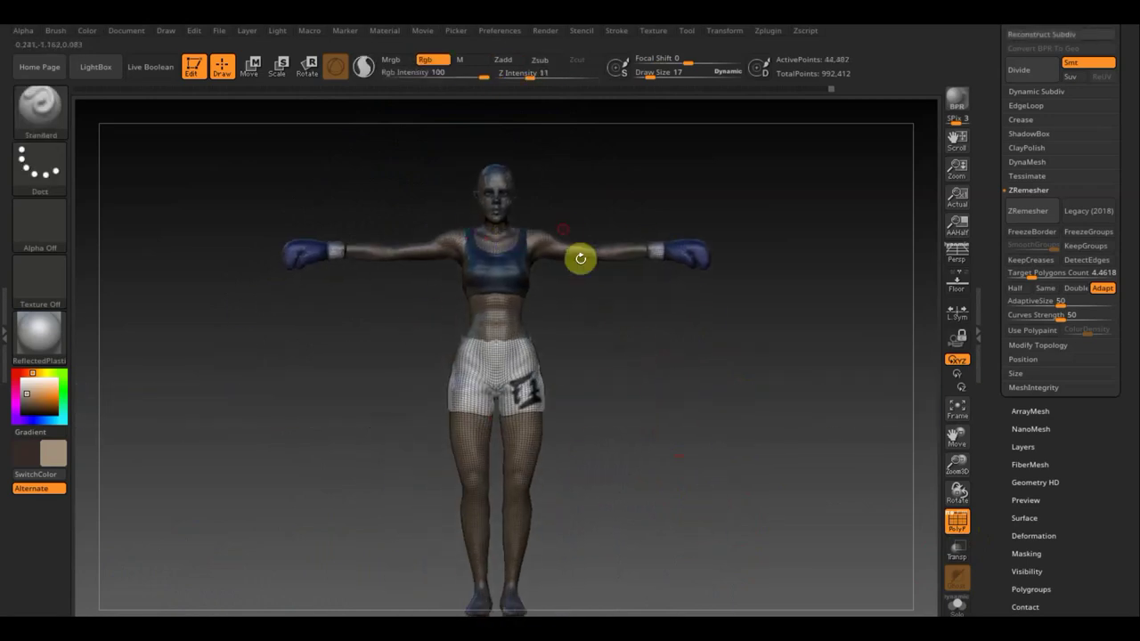
pyautogui.moveTo(614, 293)
pyautogui.mouseDown()
pyautogui.moveTo(656, 298)
pyautogui.moveTo(585, 315)
pyautogui.moveTo(593, 326)
pyautogui.mouseUp()
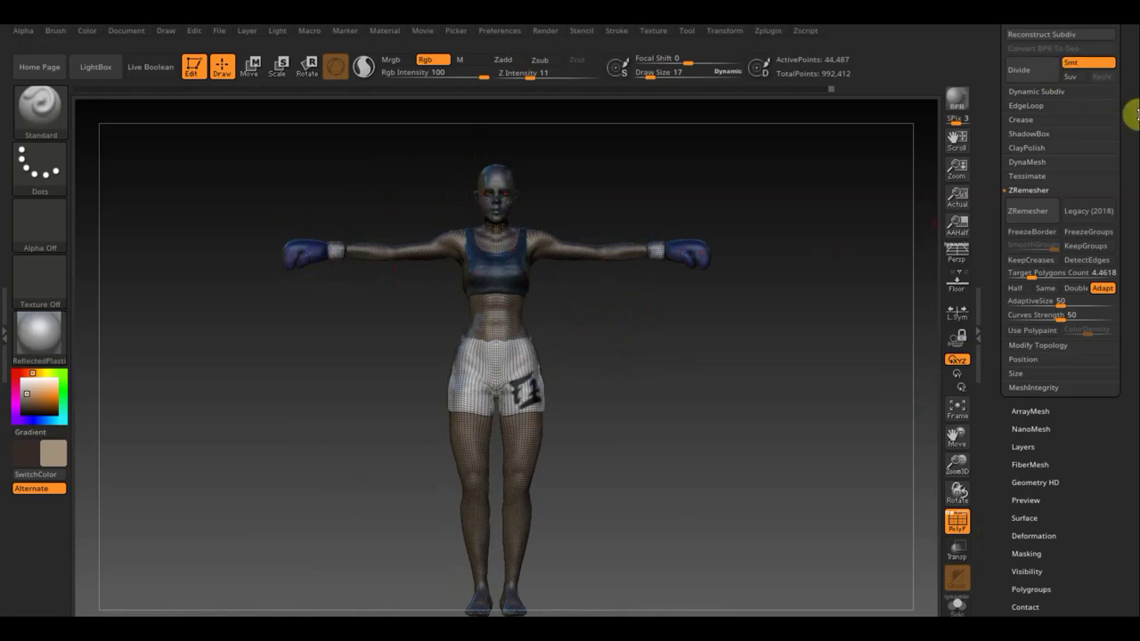
# Switch through the FemaleHead1 and FemaleHead2_1 hair subtools from the Subtools popup
pyautogui.press('n')
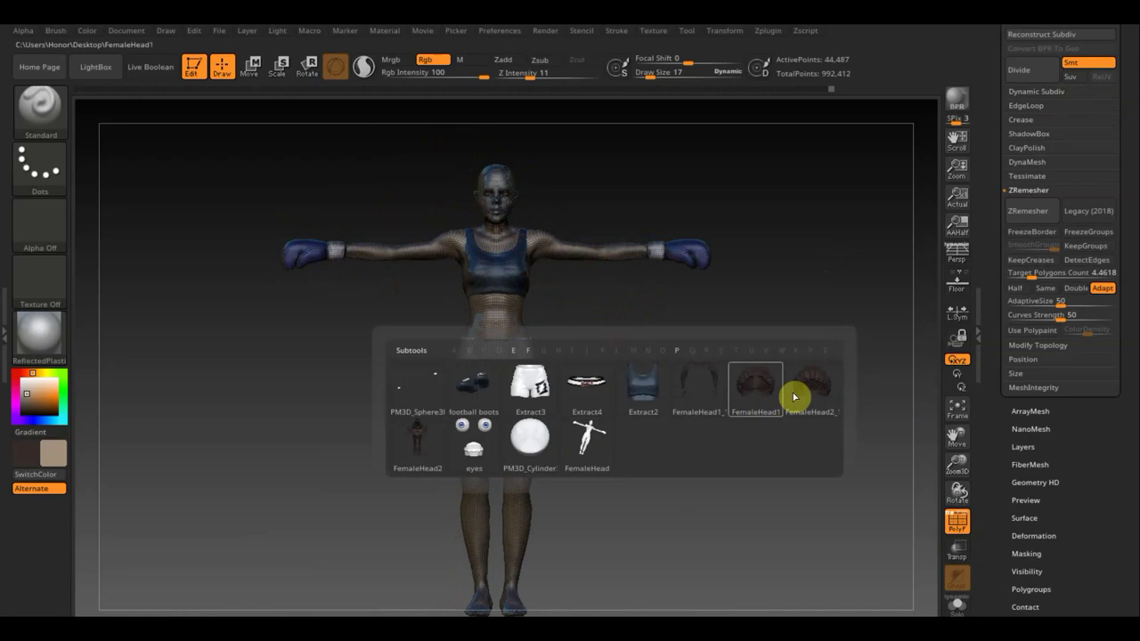
pyautogui.click(753, 384)
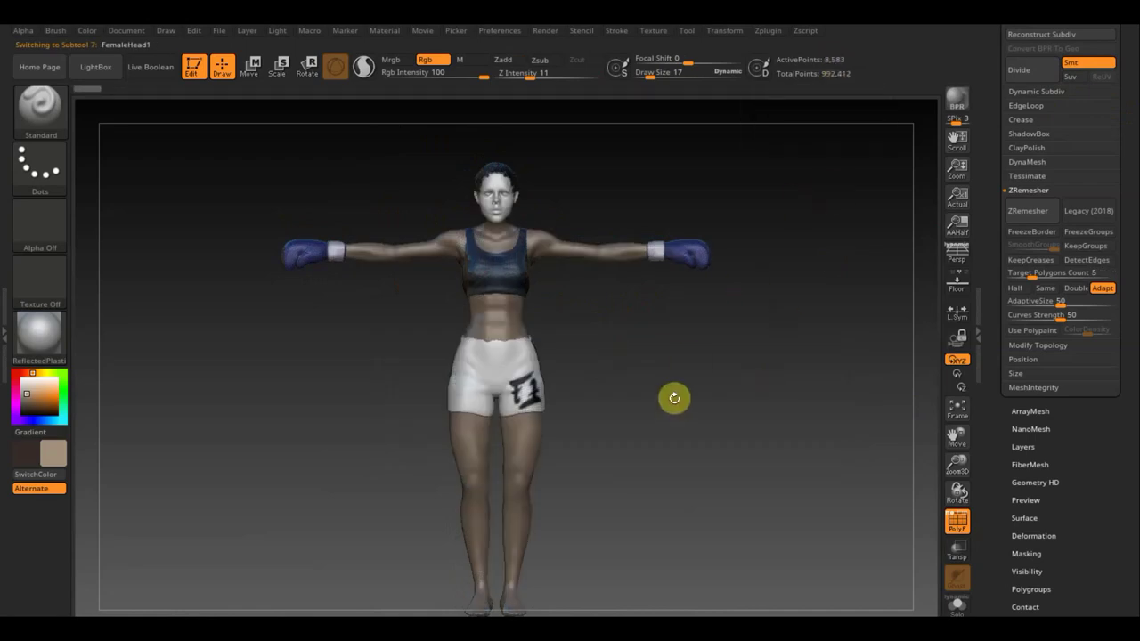
pyautogui.press('b')
pyautogui.press('n')
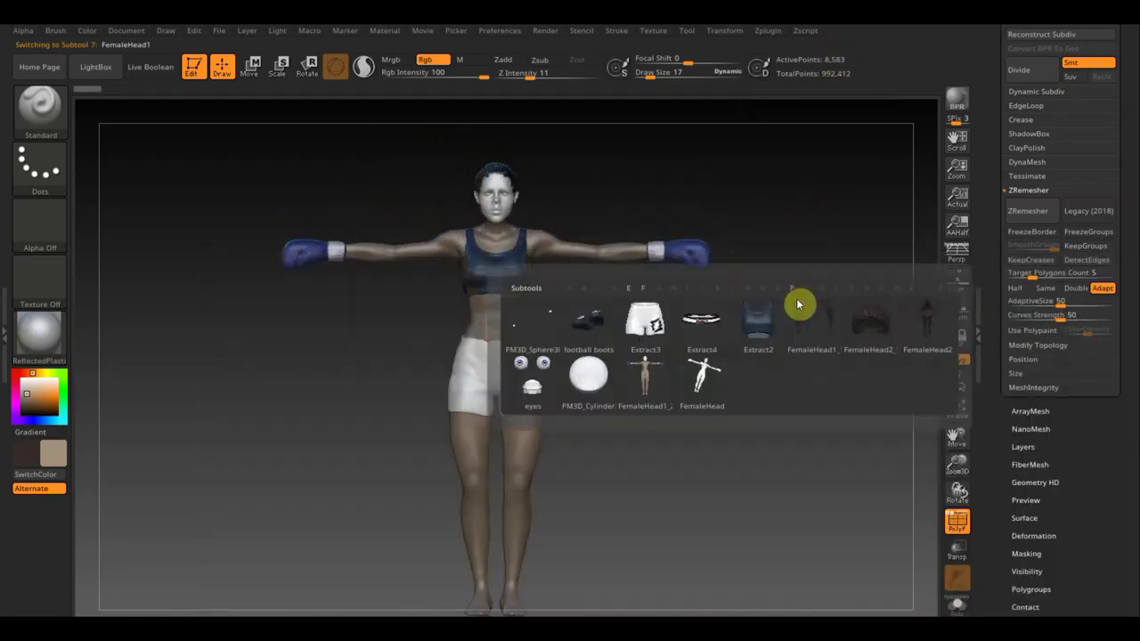
pyautogui.click(885, 333)
pyautogui.press('n')
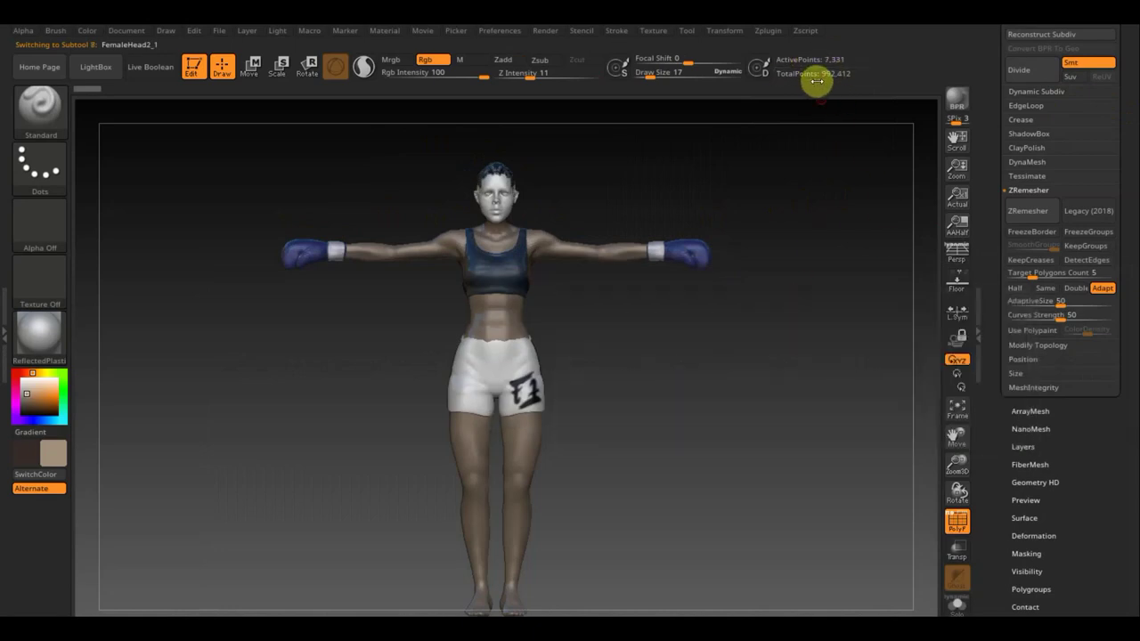
# Orbit and zoom to inspect the head, turn off PolyF, and select FemaleHead1_2
pyautogui.moveTo(763, 270)
pyautogui.mouseDown()
pyautogui.moveTo(857, 270)
pyautogui.moveTo(871, 250)
pyautogui.mouseUp()
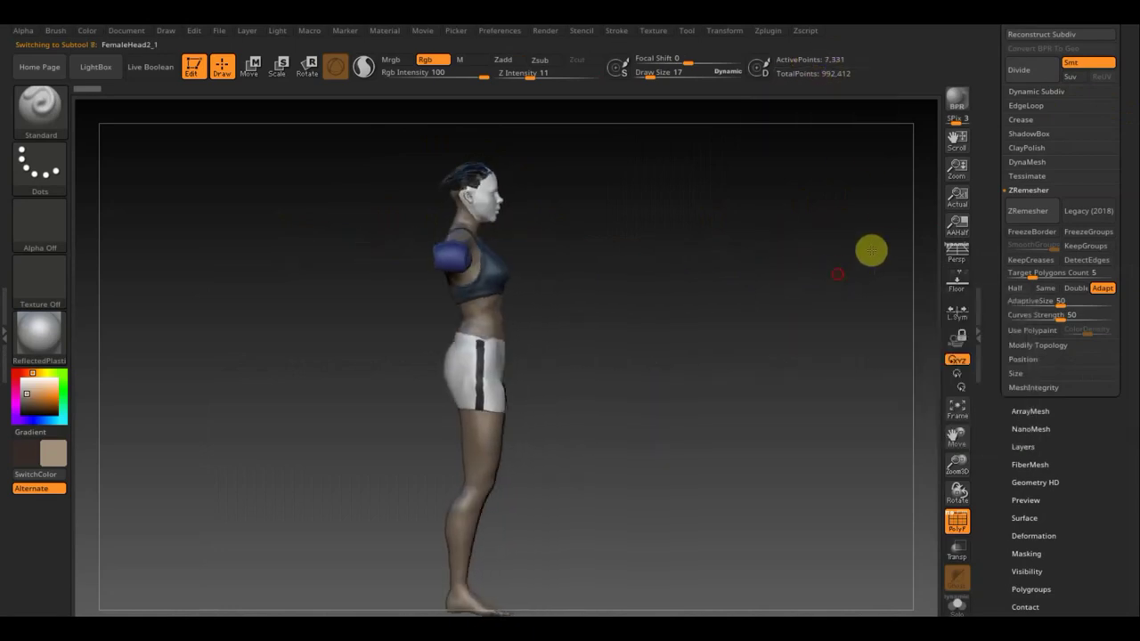
pyautogui.moveTo(800, 255)
pyautogui.mouseDown()
pyautogui.moveTo(771, 258)
pyautogui.moveTo(822, 252)
pyautogui.moveTo(783, 261)
pyautogui.mouseUp()
pyautogui.keyDown('alt'); pyautogui.moveTo(715, 339); pyautogui.dragTo(772, 606); pyautogui.keyUp('alt')
pyautogui.moveTo(784, 404)
pyautogui.mouseDown()
pyautogui.moveTo(662, 409)
pyautogui.moveTo(745, 293)
pyautogui.moveTo(738, 308)
pyautogui.mouseUp()
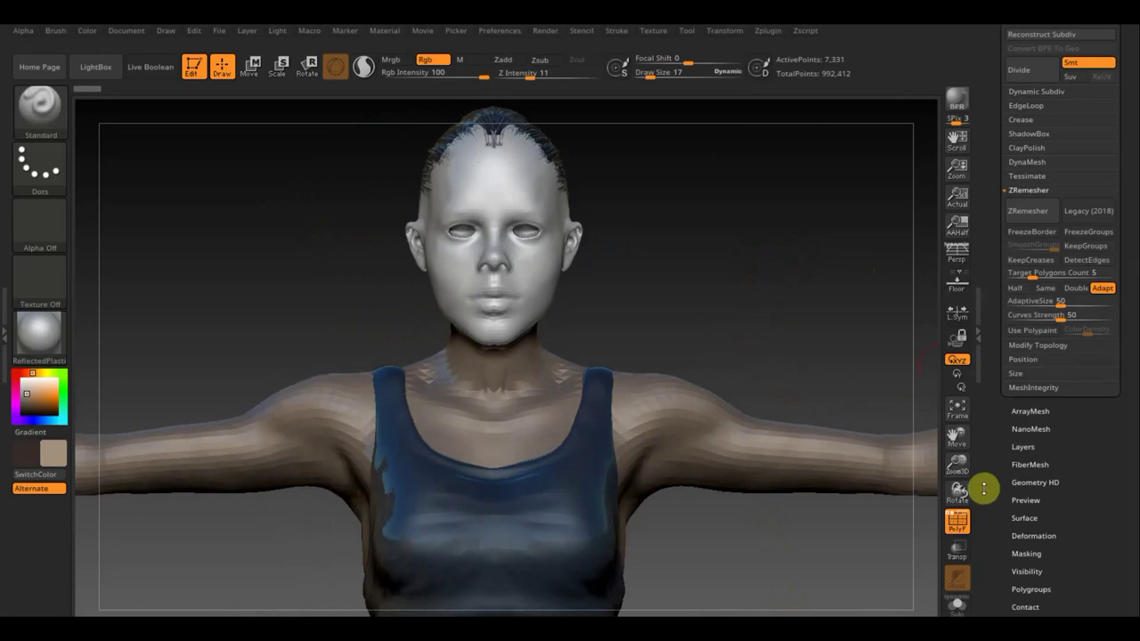
pyautogui.click(957, 521)
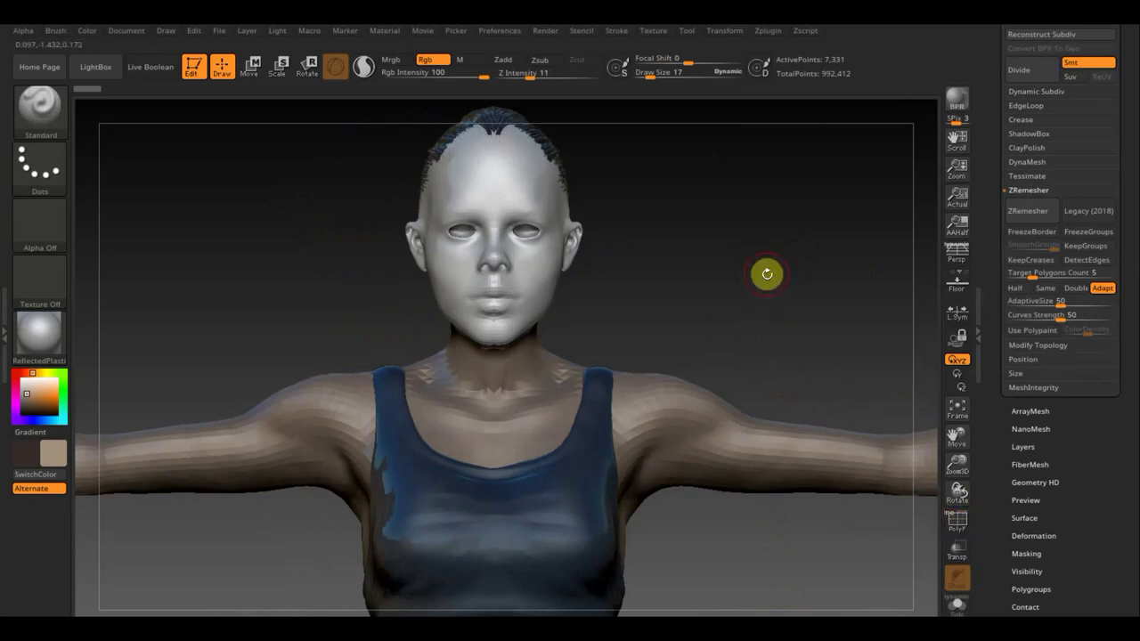
pyautogui.click(683, 387)
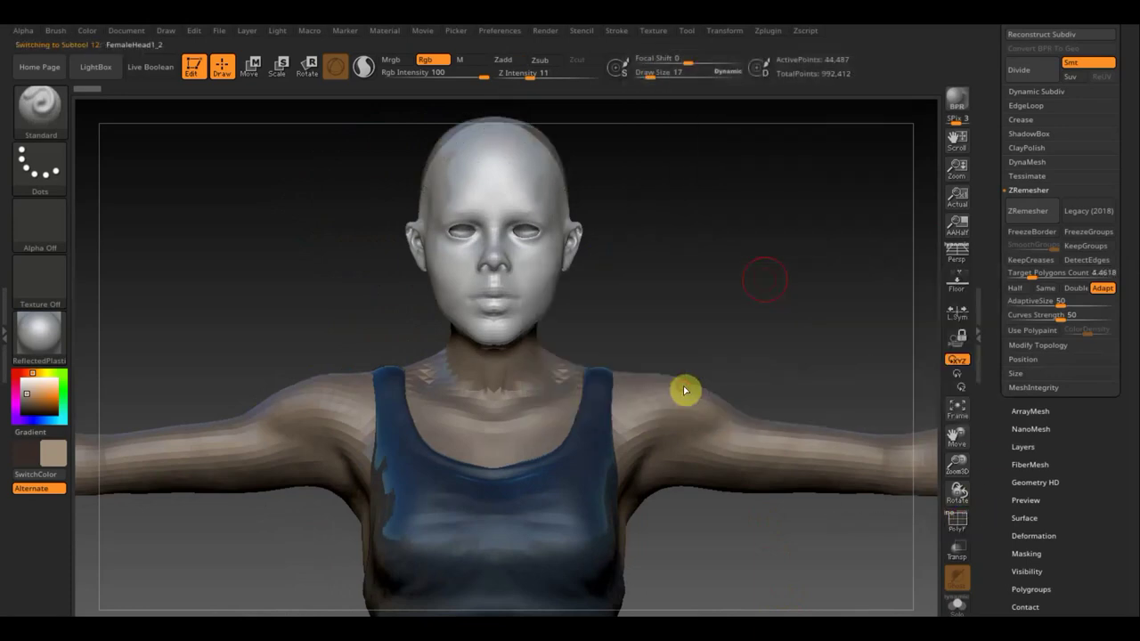
# Turn on PolyF for FemaleHead1_2, view the whole figure in three-quarter, and open the ZPlugin menu
pyautogui.click(957, 524)
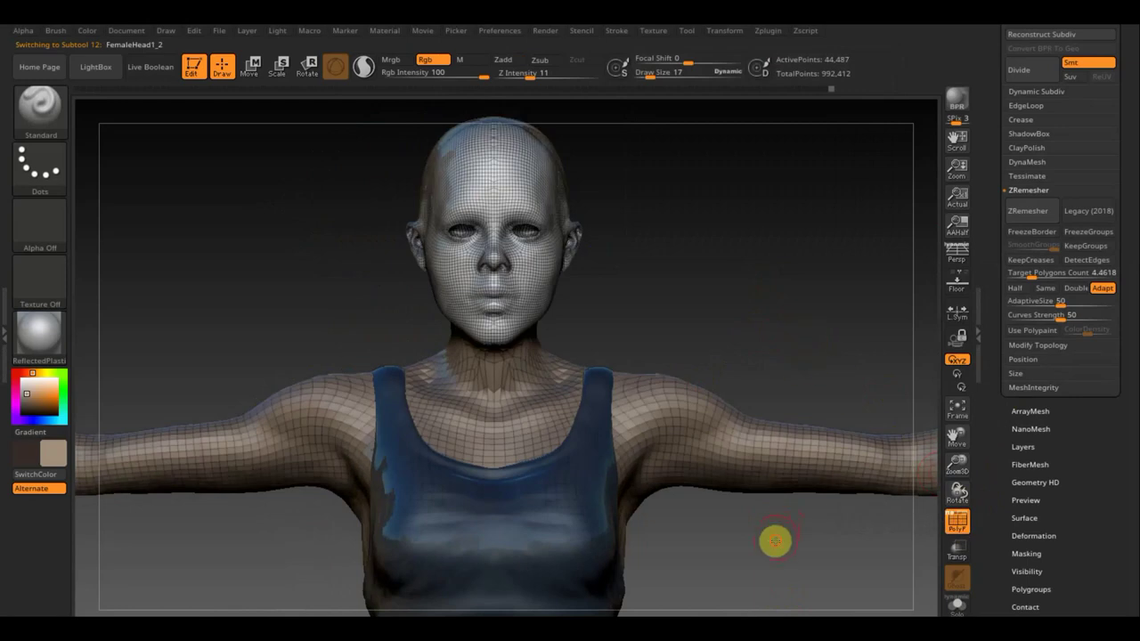
pyautogui.moveTo(775, 540)
pyautogui.keyDown('alt'); pyautogui.mouseDown()
pyautogui.moveTo(715, 318)
pyautogui.moveTo(699, 387)
pyautogui.mouseUp(); pyautogui.keyUp('alt')
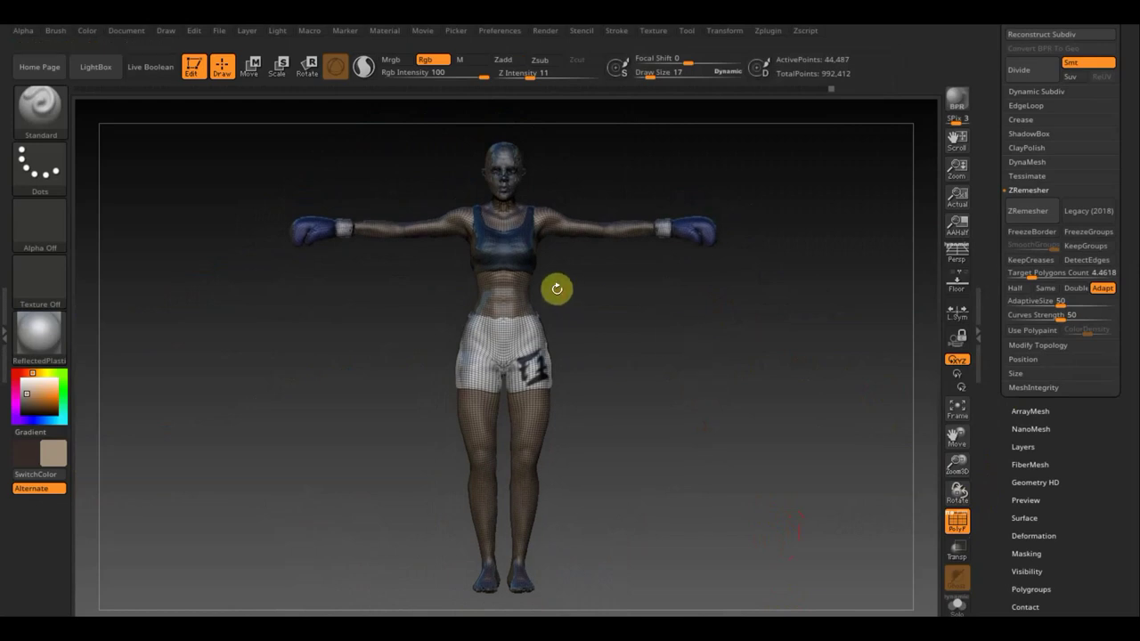
pyautogui.moveTo(617, 297)
pyautogui.mouseDown()
pyautogui.moveTo(647, 295)
pyautogui.moveTo(422, 209)
pyautogui.mouseUp()
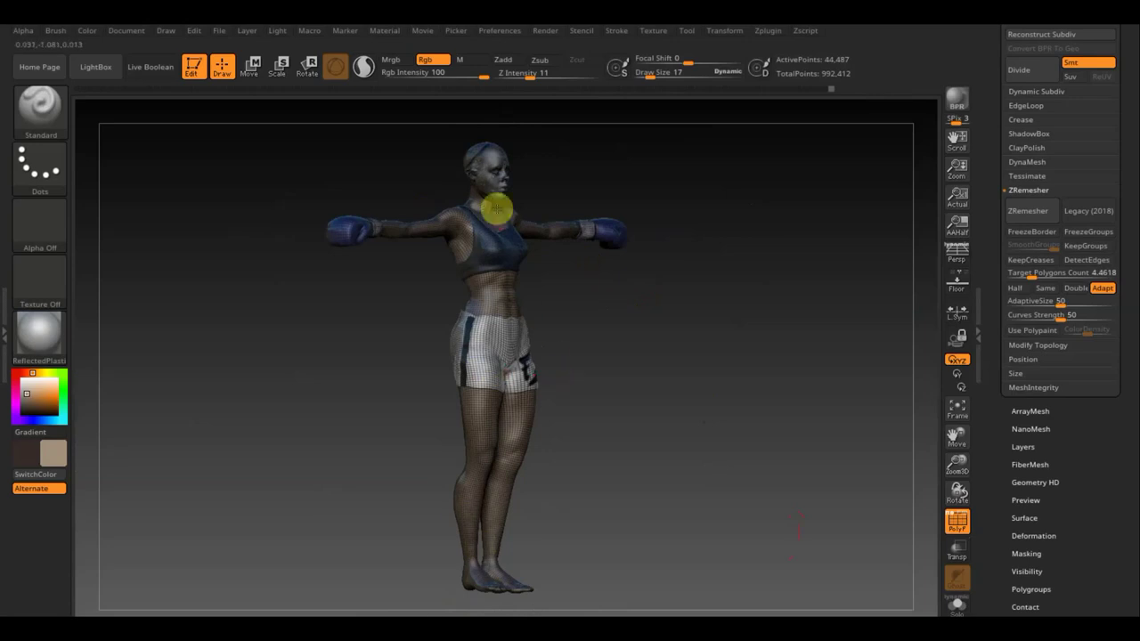
pyautogui.click(767, 31)
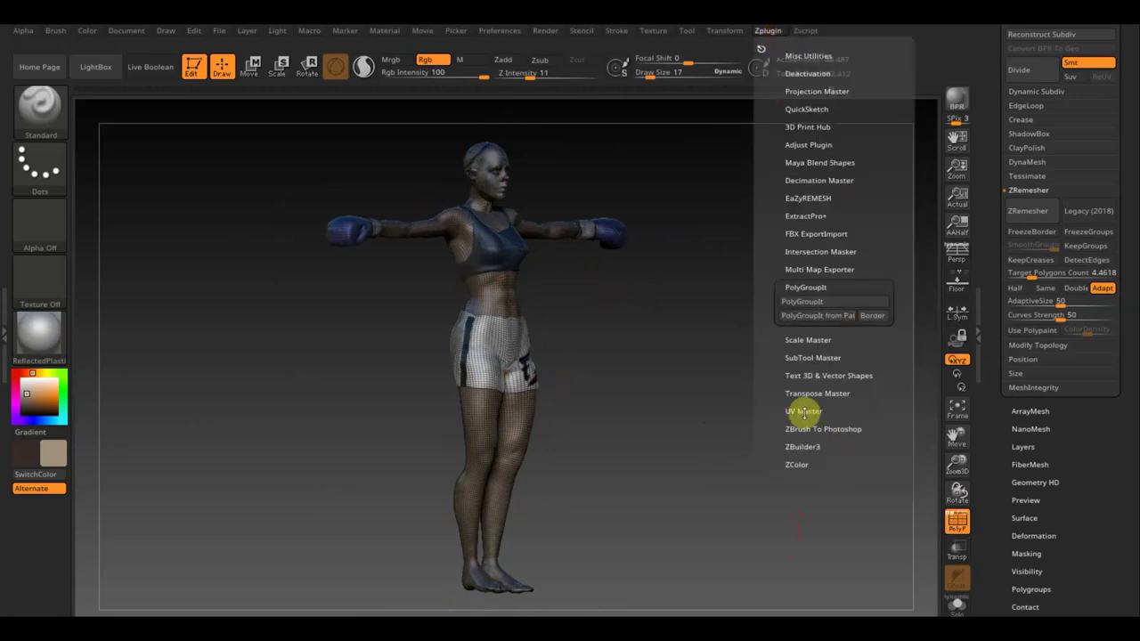
# Expand UV Master in the ZPlugin menu, then close it and snap the boxer to front view
pyautogui.click(768, 31)
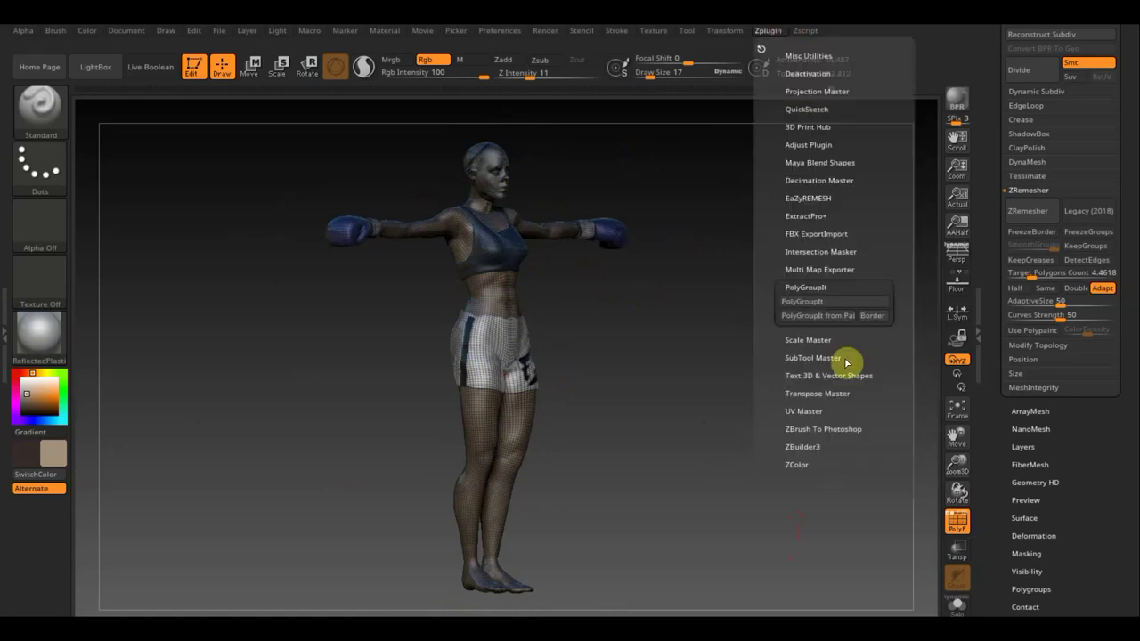
pyautogui.click(806, 411)
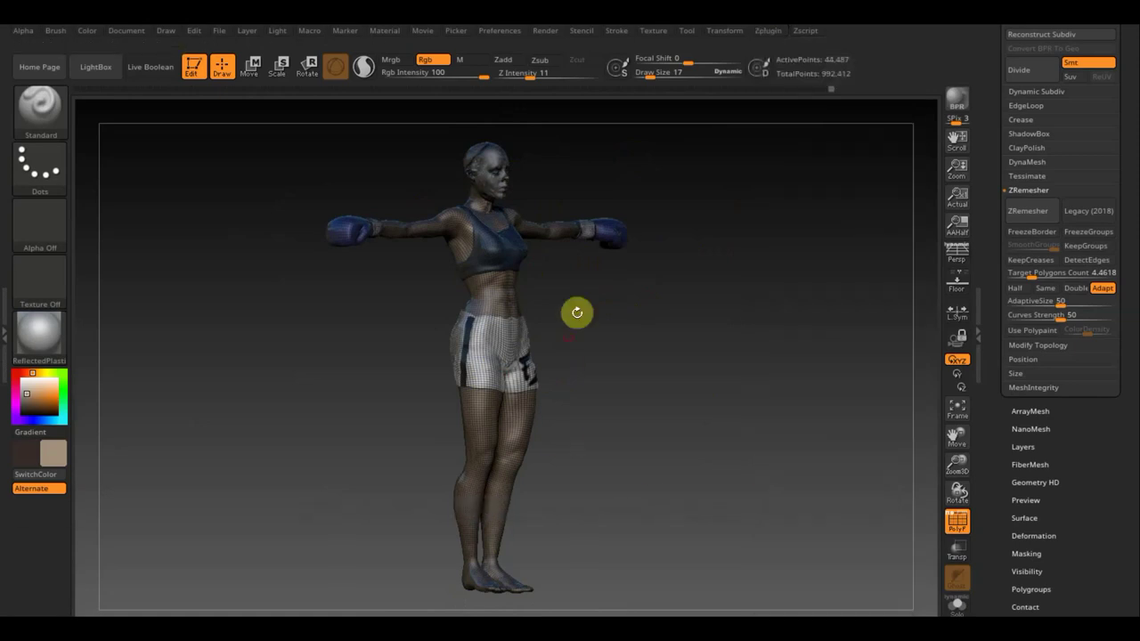
pyautogui.keyDown('shift'); pyautogui.moveTo(413, 464); pyautogui.dragTo(651, 442); pyautogui.keyUp('shift')
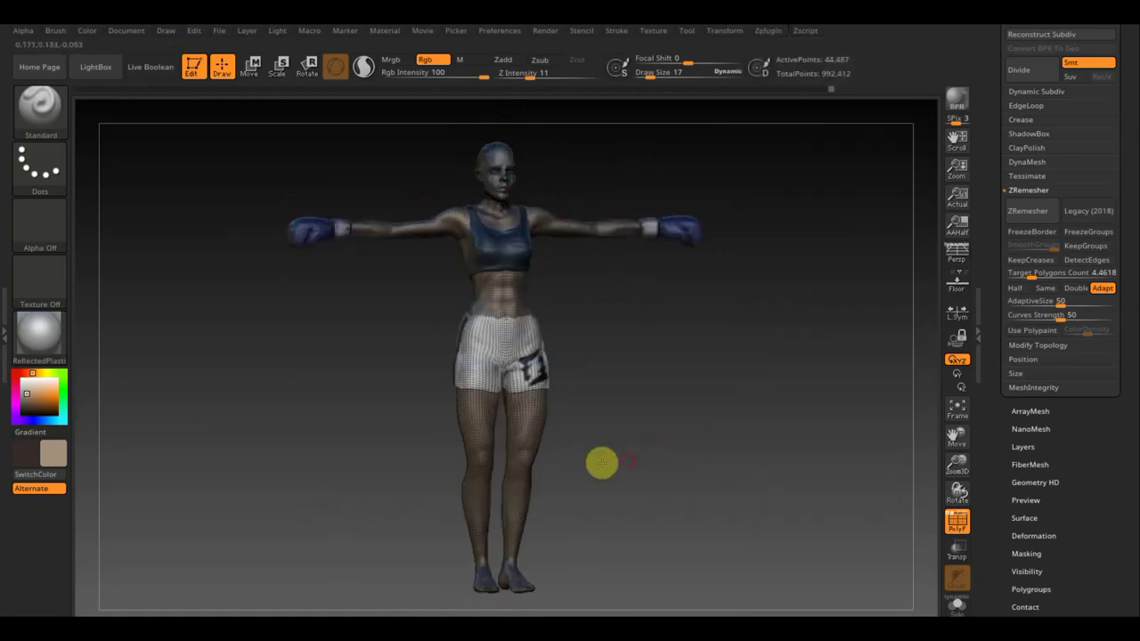